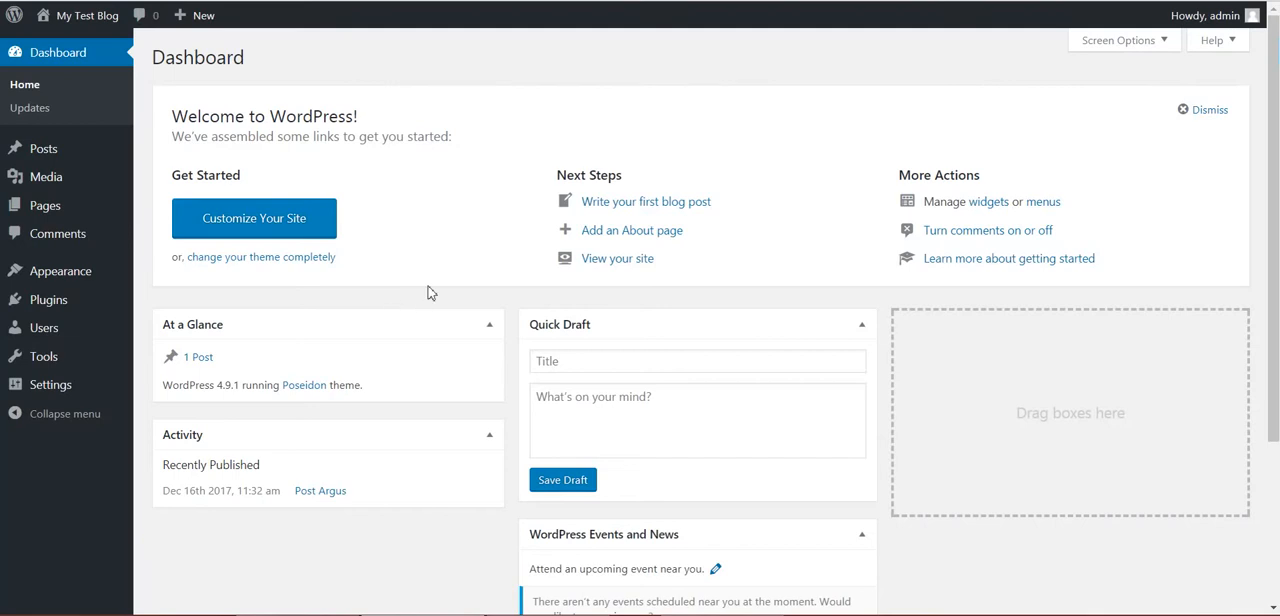
Install the plugin from the uploaded coinhive-virtual-crypto-farm.zip file and activate it
{"action": "mouse_move", "coordinate": [120, 150]}
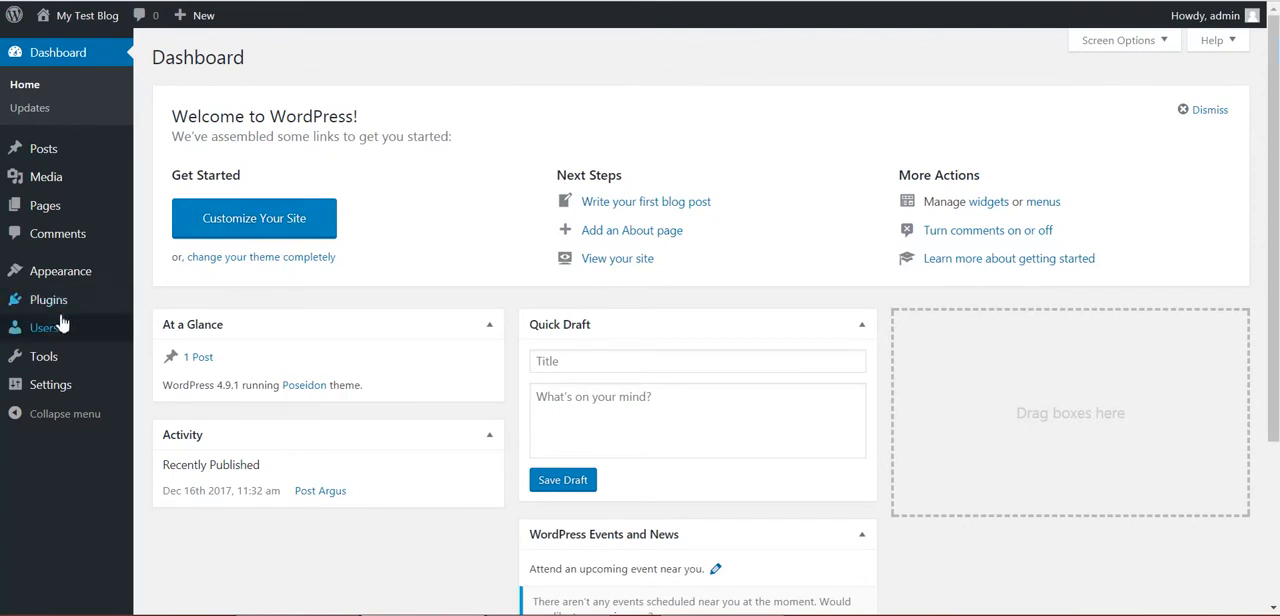
{"action": "mouse_move", "coordinate": [64, 305]}
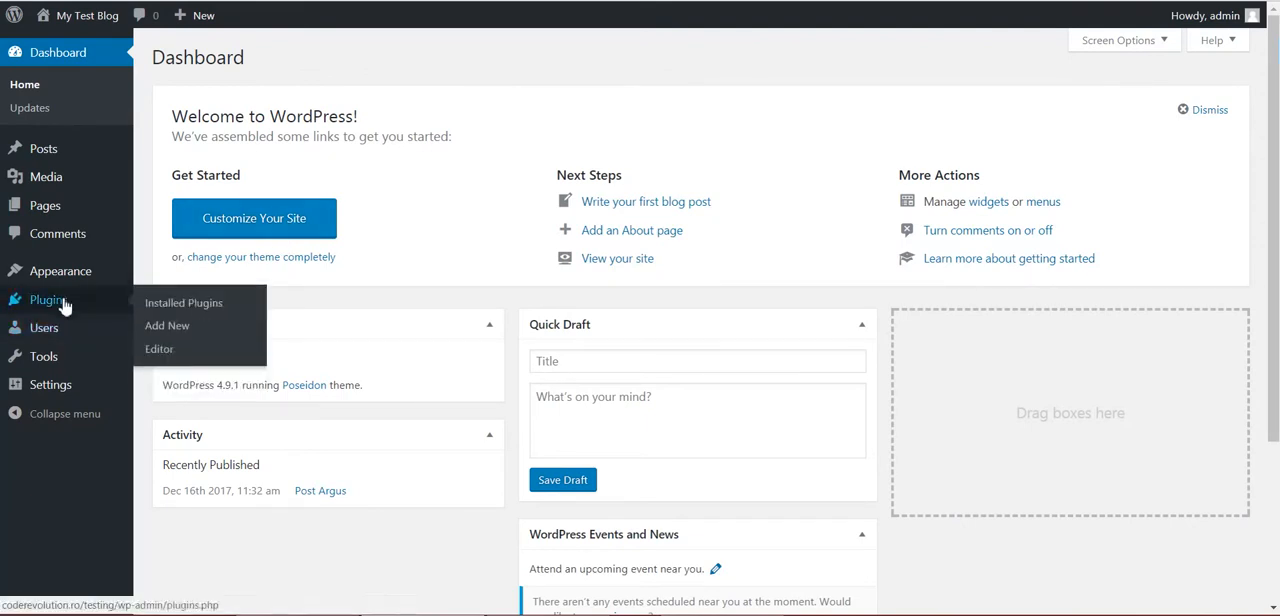
{"action": "left_click", "coordinate": [167, 328]}
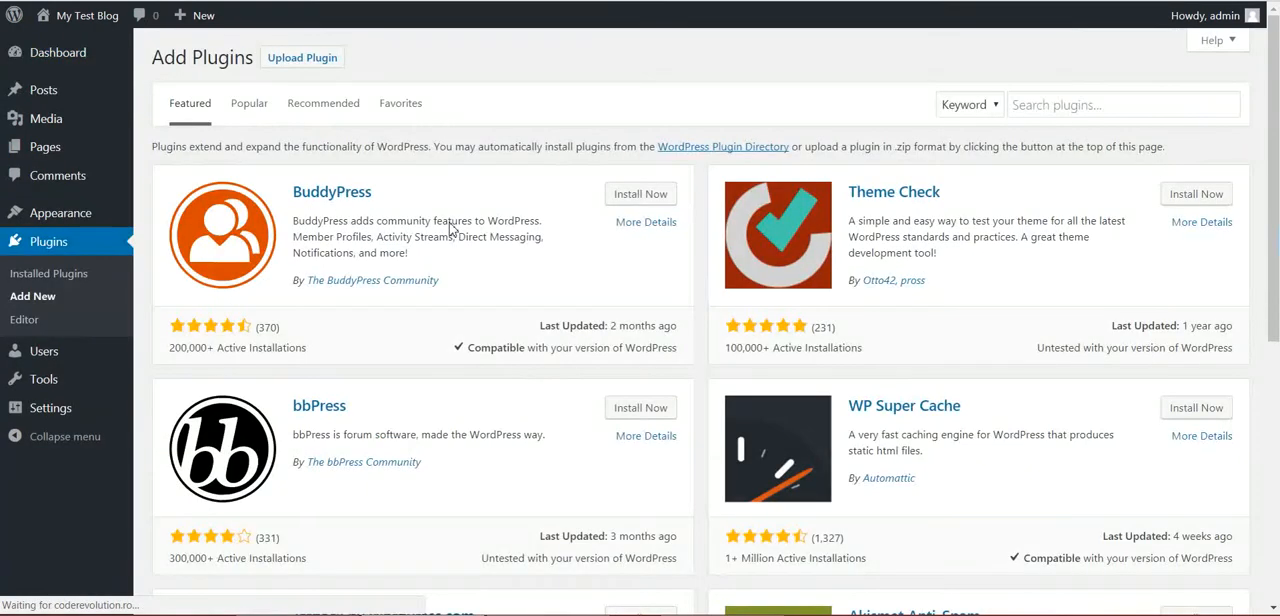
{"action": "left_click", "coordinate": [302, 59]}
{"action": "left_click", "coordinate": [580, 207]}
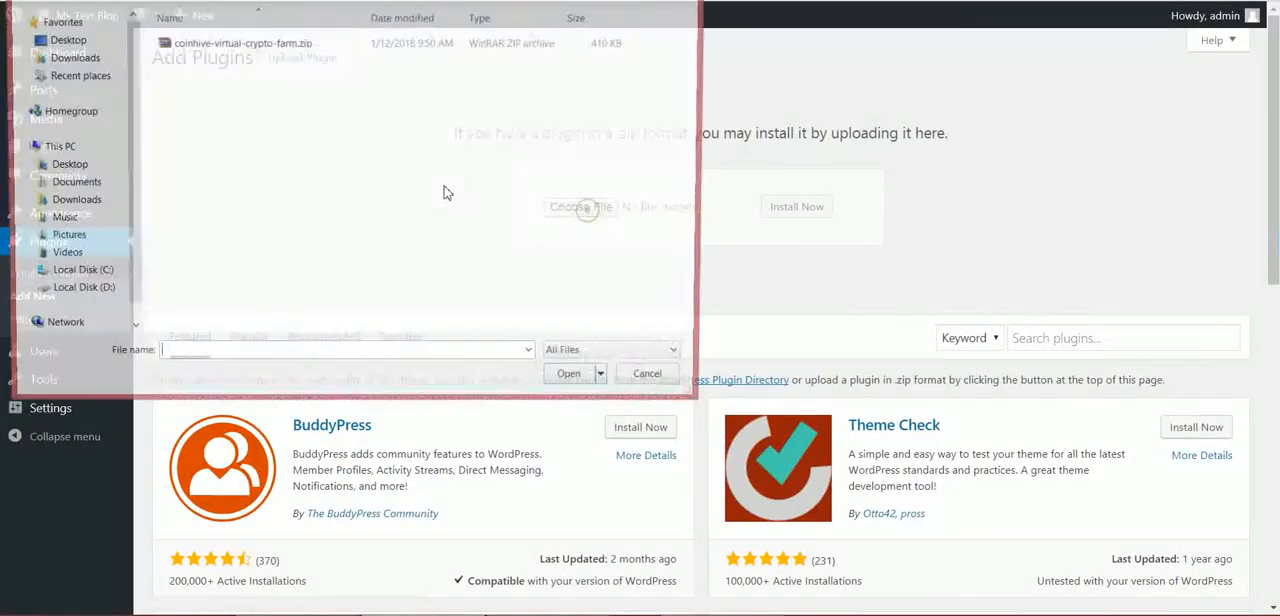
{"action": "double_click", "coordinate": [257, 47]}
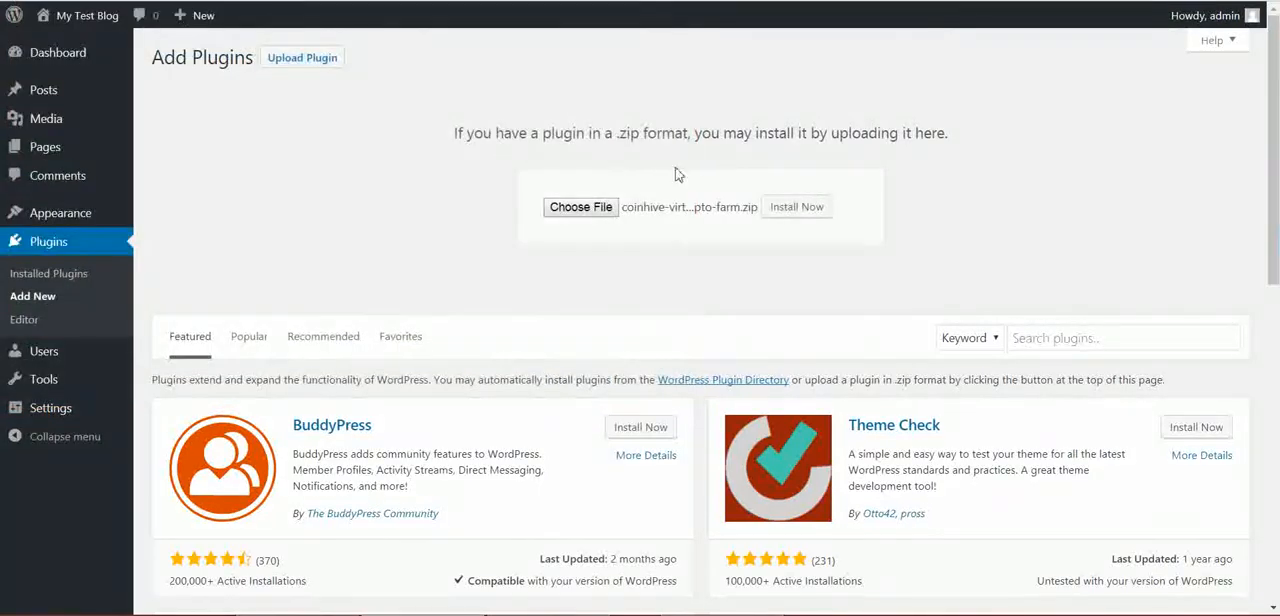
{"action": "left_click", "coordinate": [802, 212]}
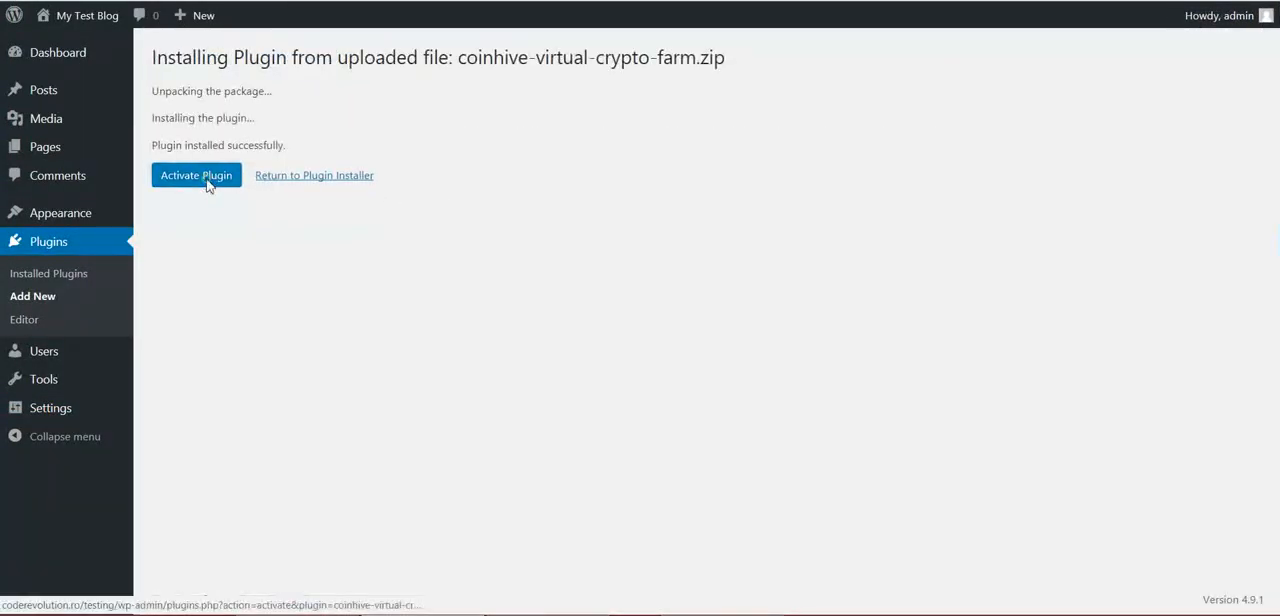
{"action": "left_click", "coordinate": [206, 180]}
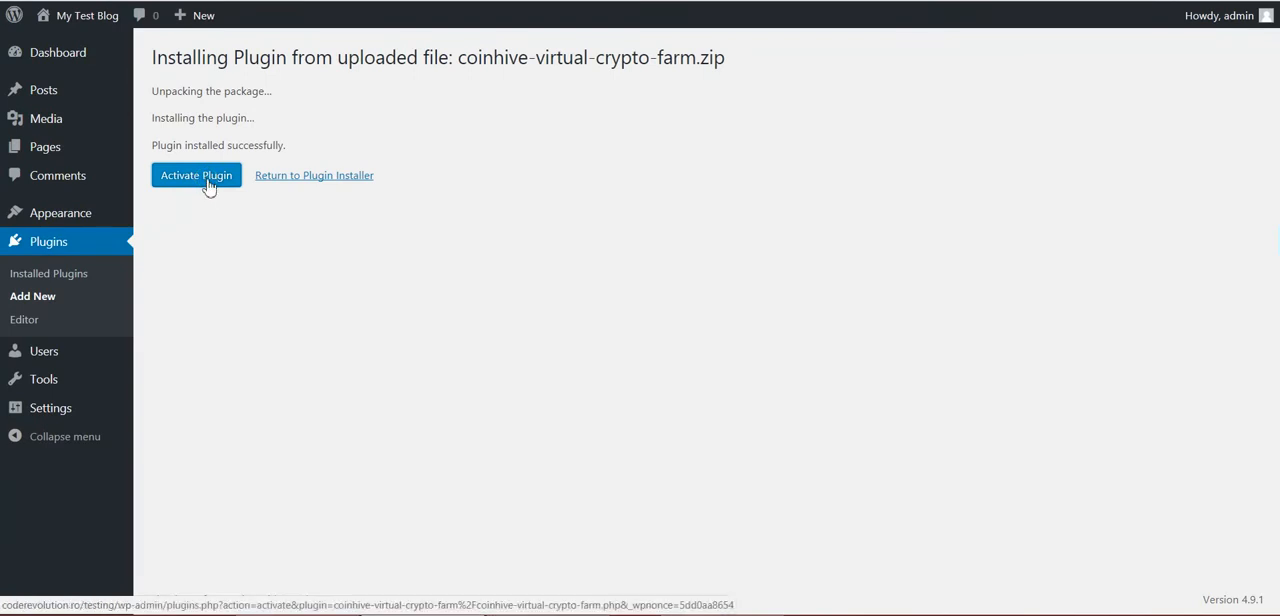
{"action": "left_click", "coordinate": [207, 180]}
Open the main settings of CoinHive Virtual Crypto Farm and look through the available option sections
{"action": "mouse_move", "coordinate": [78, 465]}
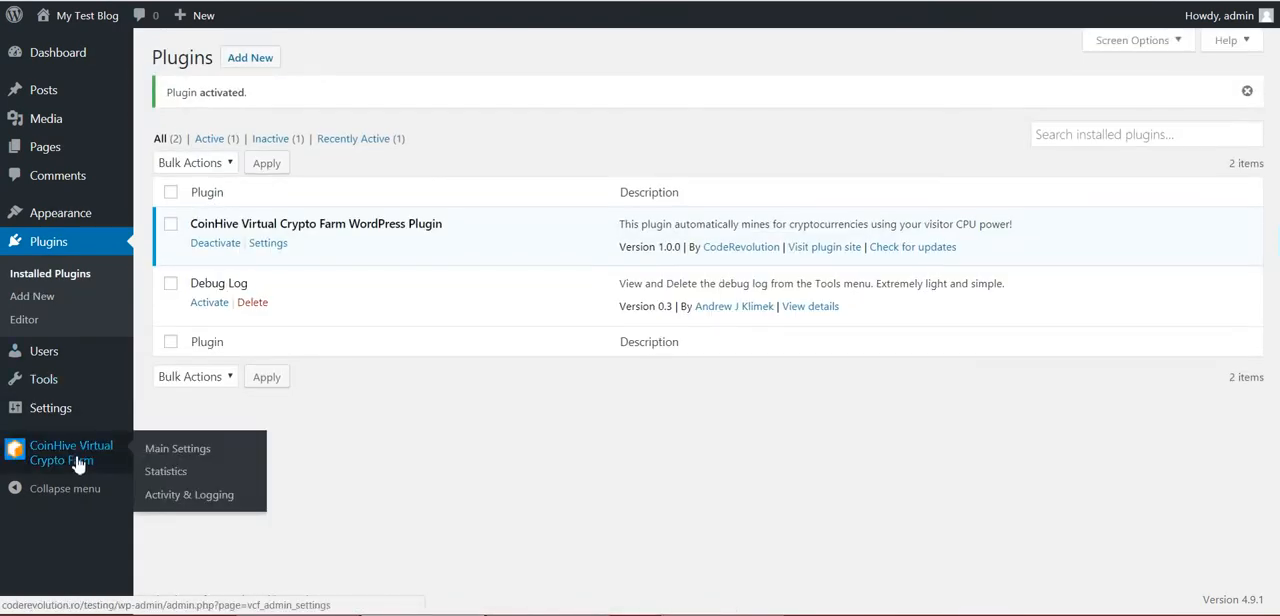
{"action": "left_click", "coordinate": [97, 457]}
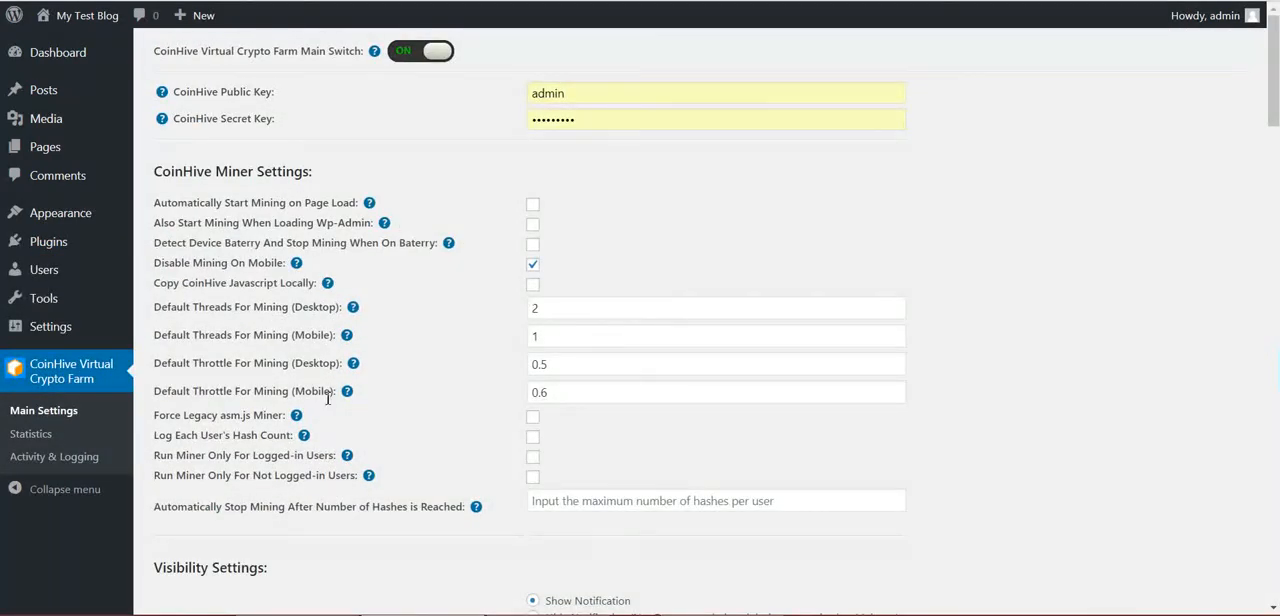
{"action": "scroll", "coordinate": [327, 398], "scroll_direction": "down", "scroll_amount": 15}
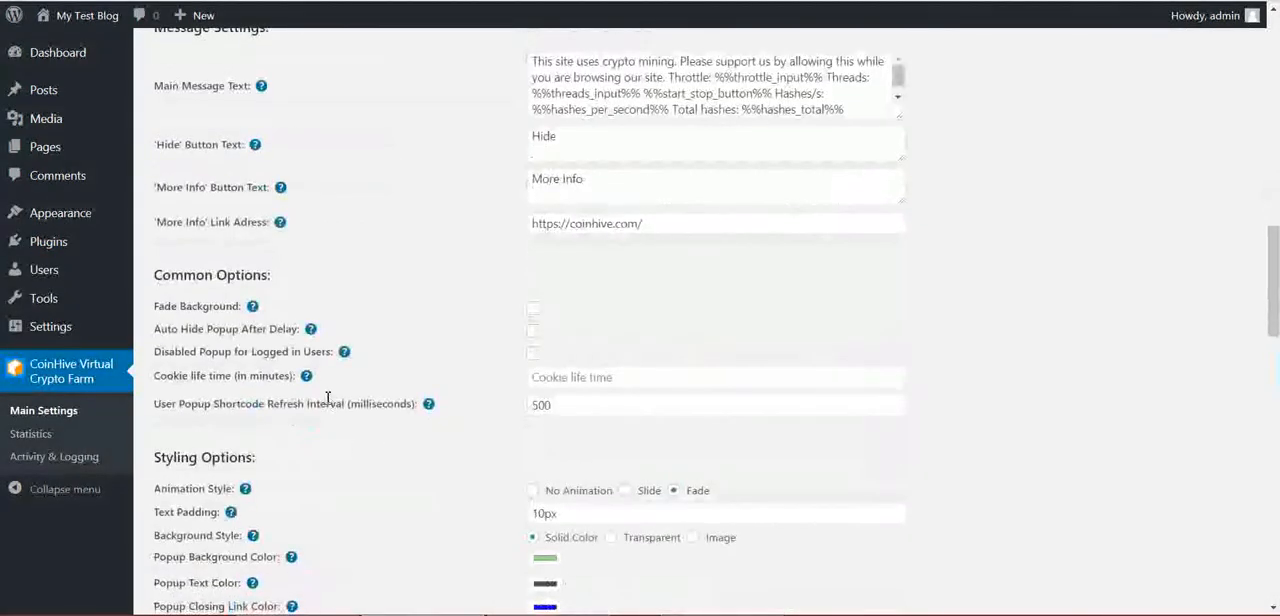
{"action": "scroll", "coordinate": [327, 400], "scroll_direction": "down", "scroll_amount": 15}
{"action": "scroll", "coordinate": [330, 402], "scroll_direction": "up", "scroll_amount": 9}
{"action": "scroll", "coordinate": [335, 402], "scroll_direction": "up", "scroll_amount": 20}
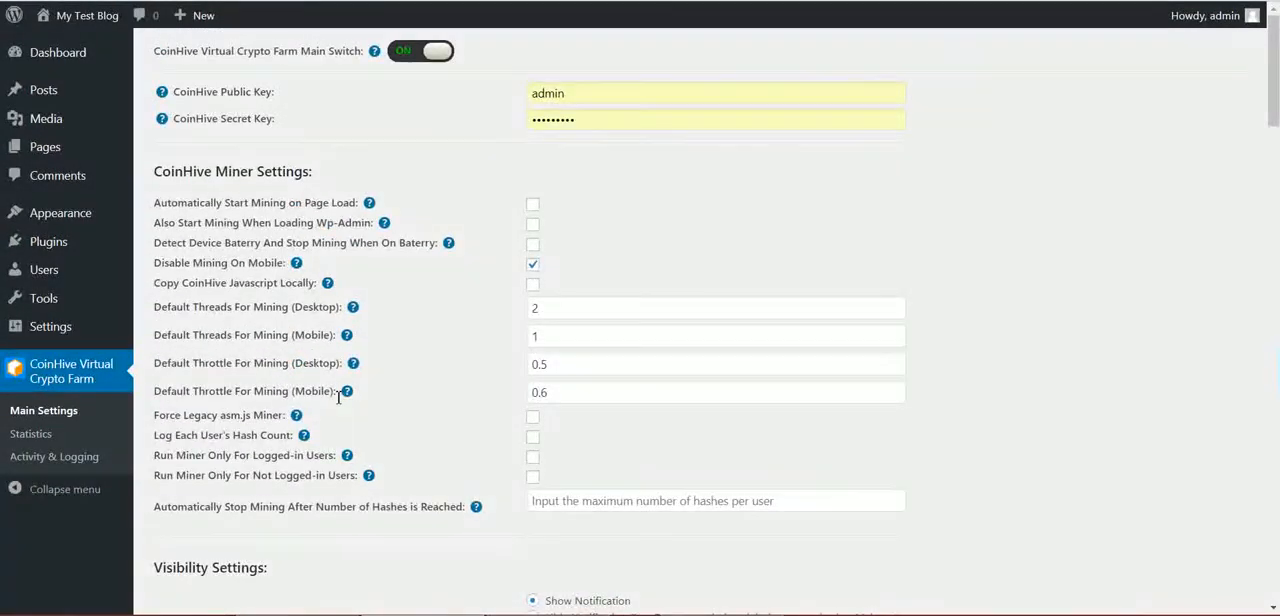
Open Coinhive's Sites & API Keys page through the link in the CoinHive Public Key help
{"action": "mouse_move", "coordinate": [166, 96]}
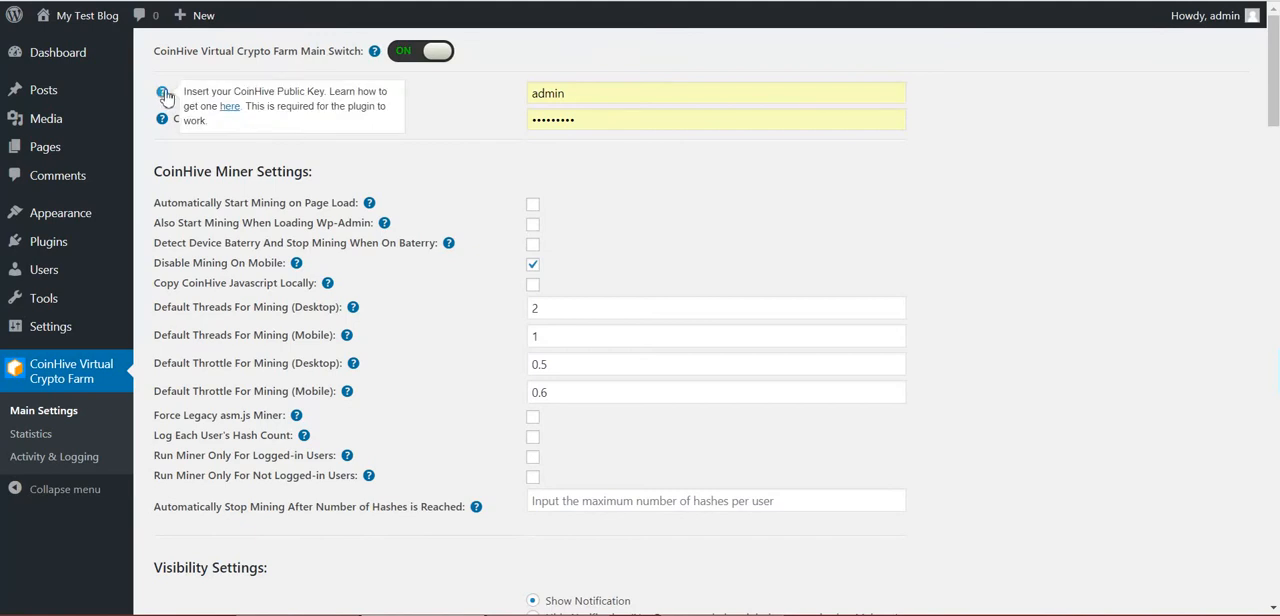
{"action": "left_click", "coordinate": [230, 107]}
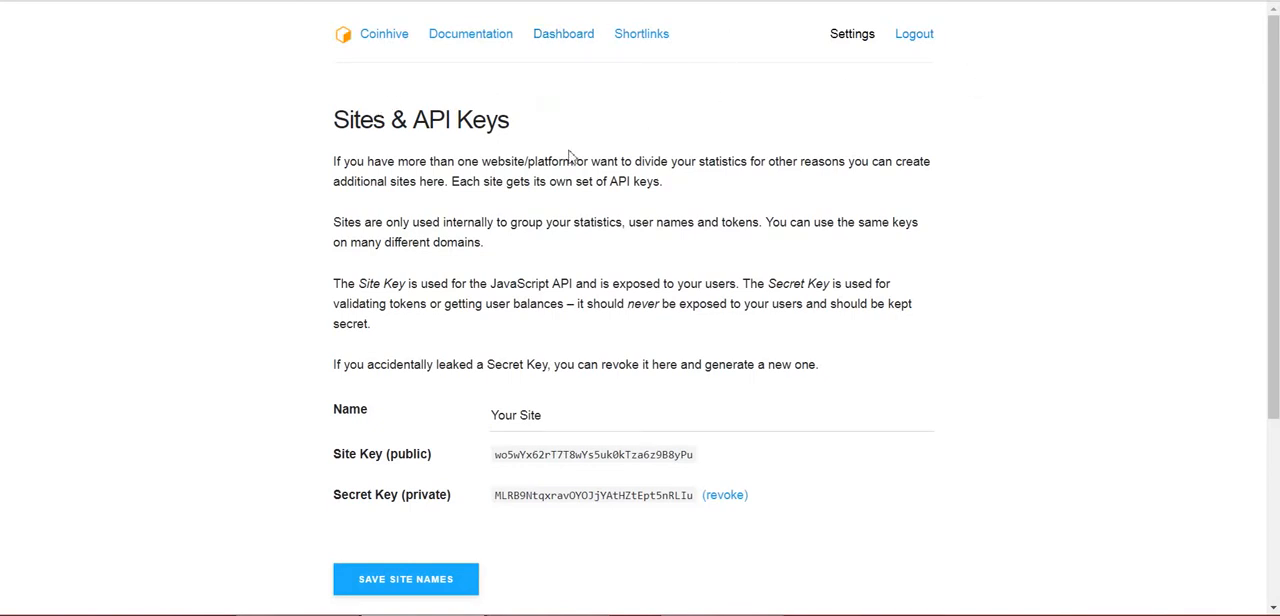
{"action": "key", "text": "ctrl+shift+Tab"}
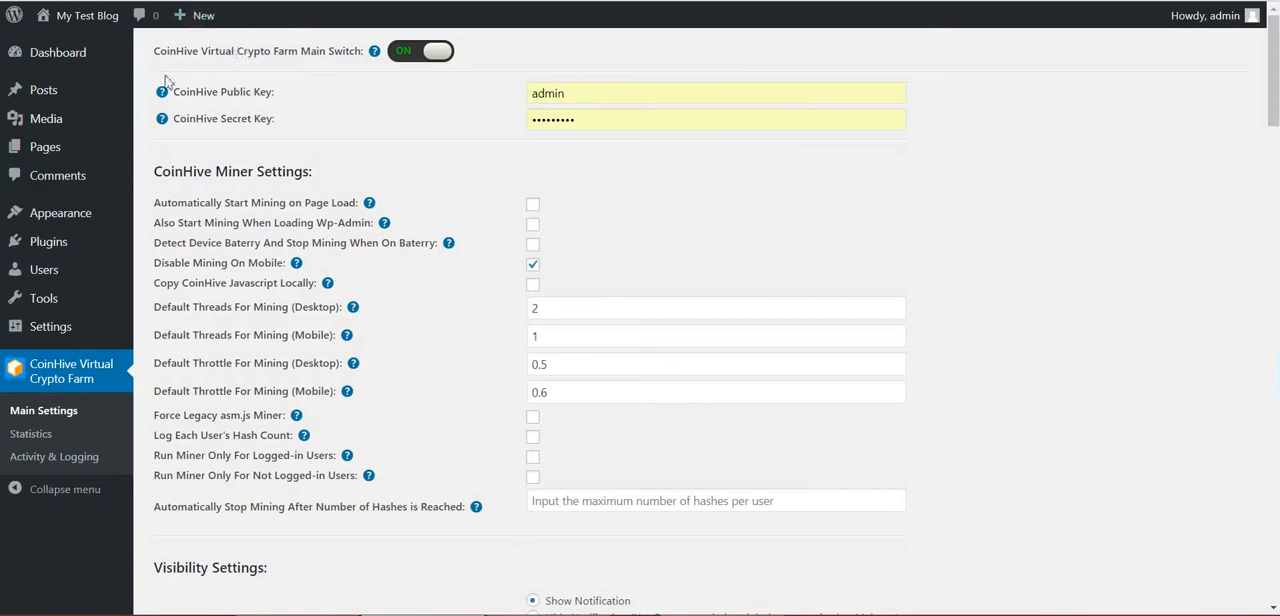
{"action": "key", "text": "ctrl+Tab"}
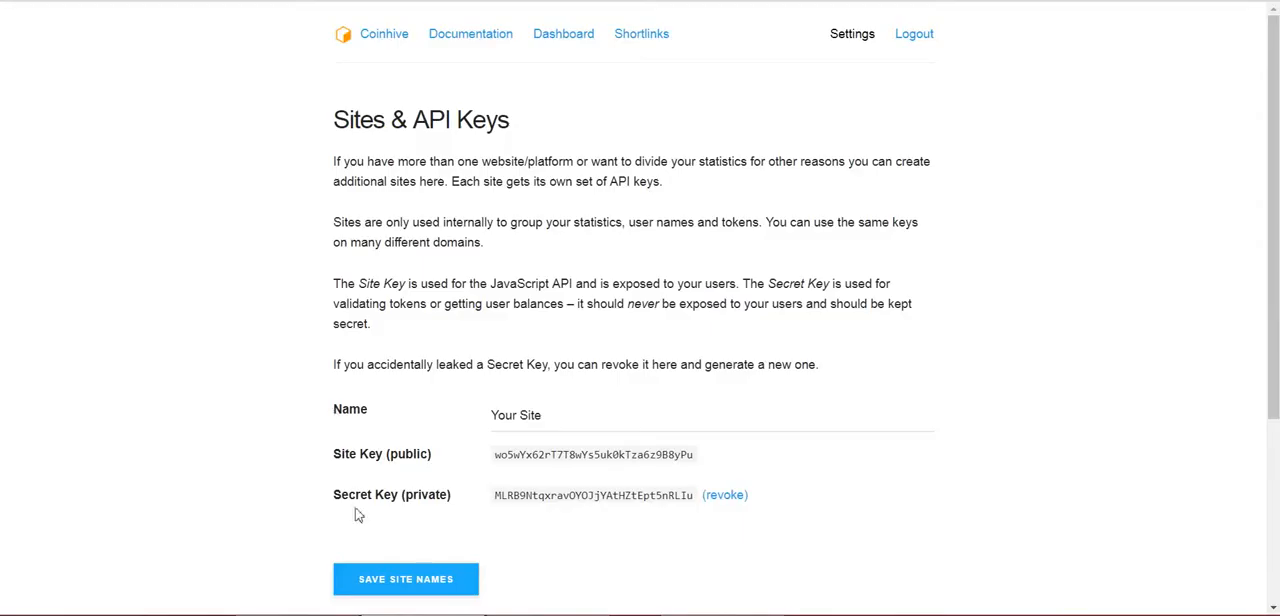
Copy the public site key from Coinhive into the plugin's CoinHive Public Key field, replacing the autofilled entry
{"action": "double_click", "coordinate": [533, 455]}
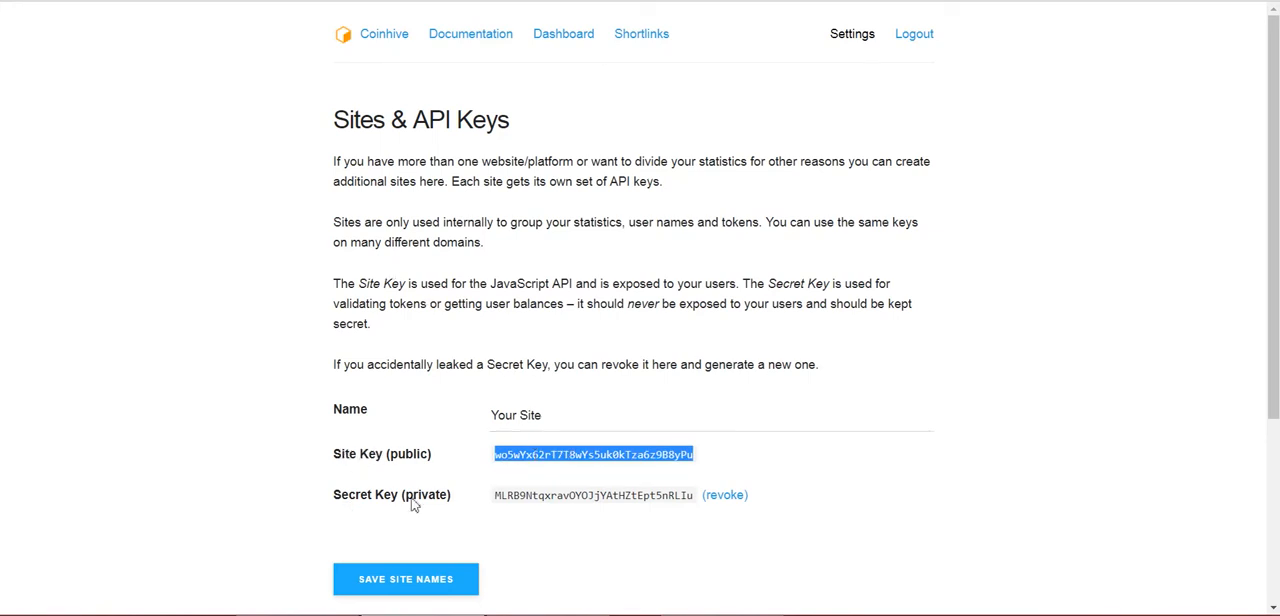
{"action": "key", "text": "ctrl+Tab"}
{"action": "double_click", "coordinate": [543, 91]}
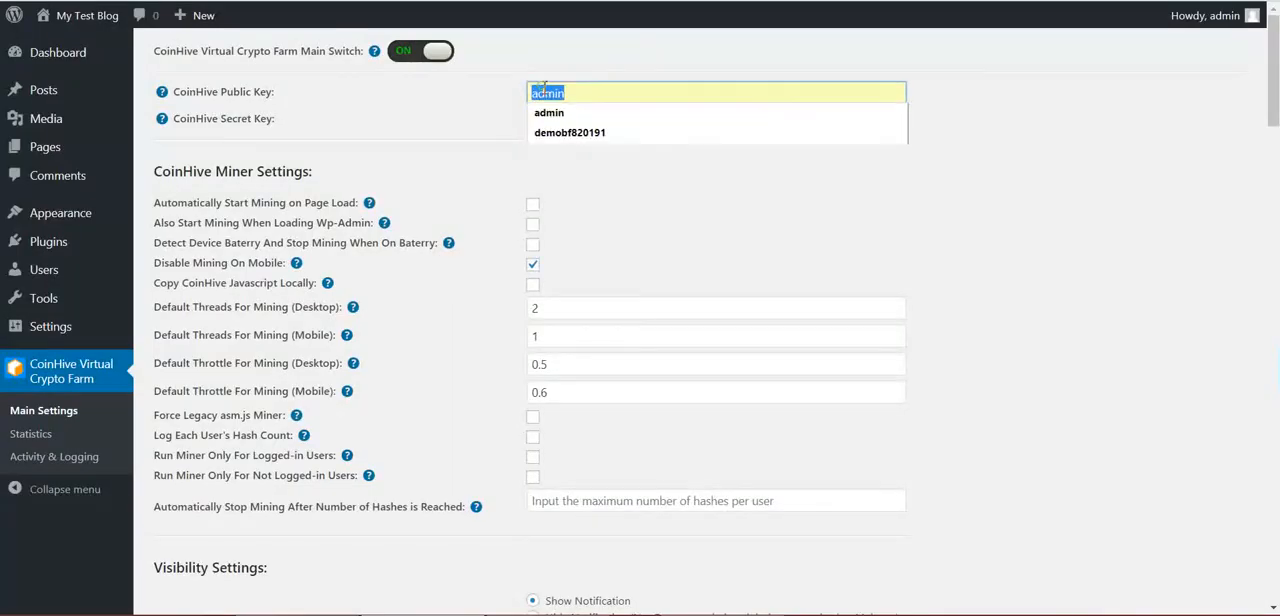
{"action": "type", "text": "wo5wYx62rT7T8wYs5uk0kTza6z9B8yPu"}
{"action": "left_click", "coordinate": [451, 97]}
Copy the private secret key from Coinhive into the plugin's CoinHive Secret Key field
{"action": "key", "text": "ctrl+Tab"}
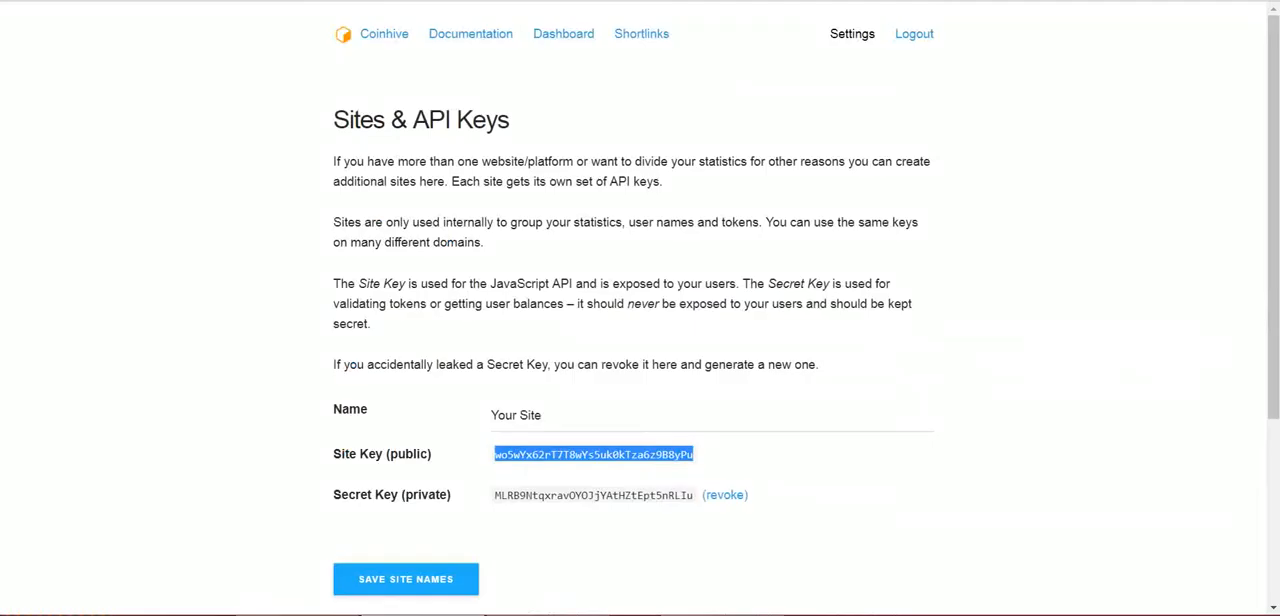
{"action": "double_click", "coordinate": [560, 496]}
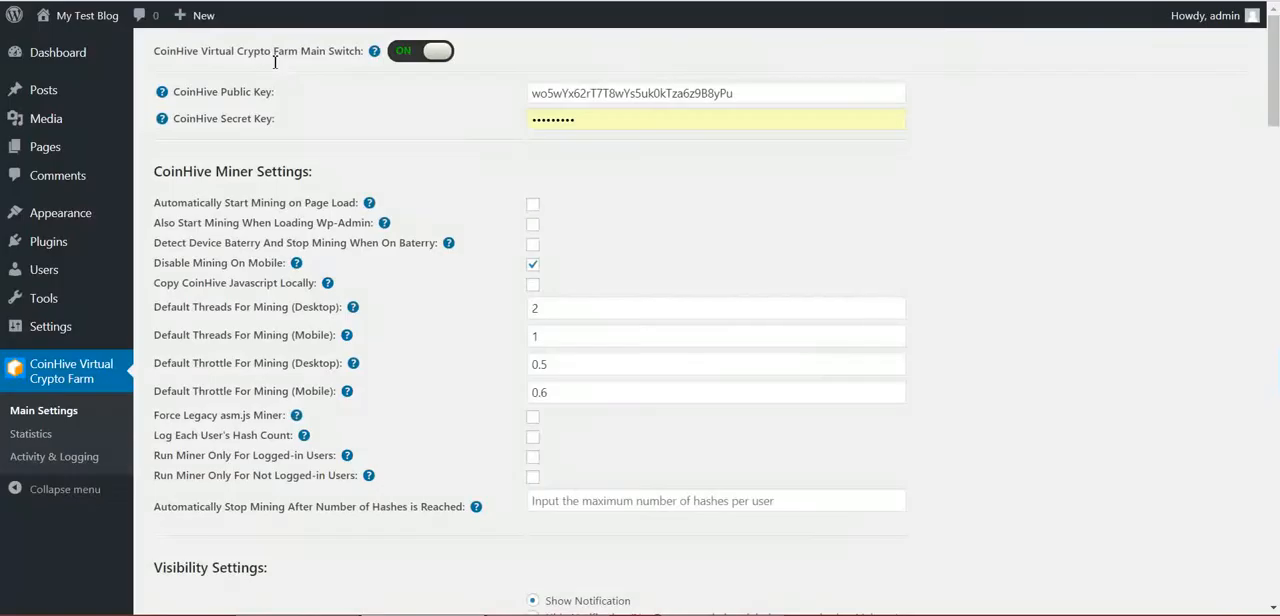
{"action": "key", "text": "ctrl+Tab"}
{"action": "double_click", "coordinate": [574, 120]}
{"action": "key", "text": "ctrl+v"}
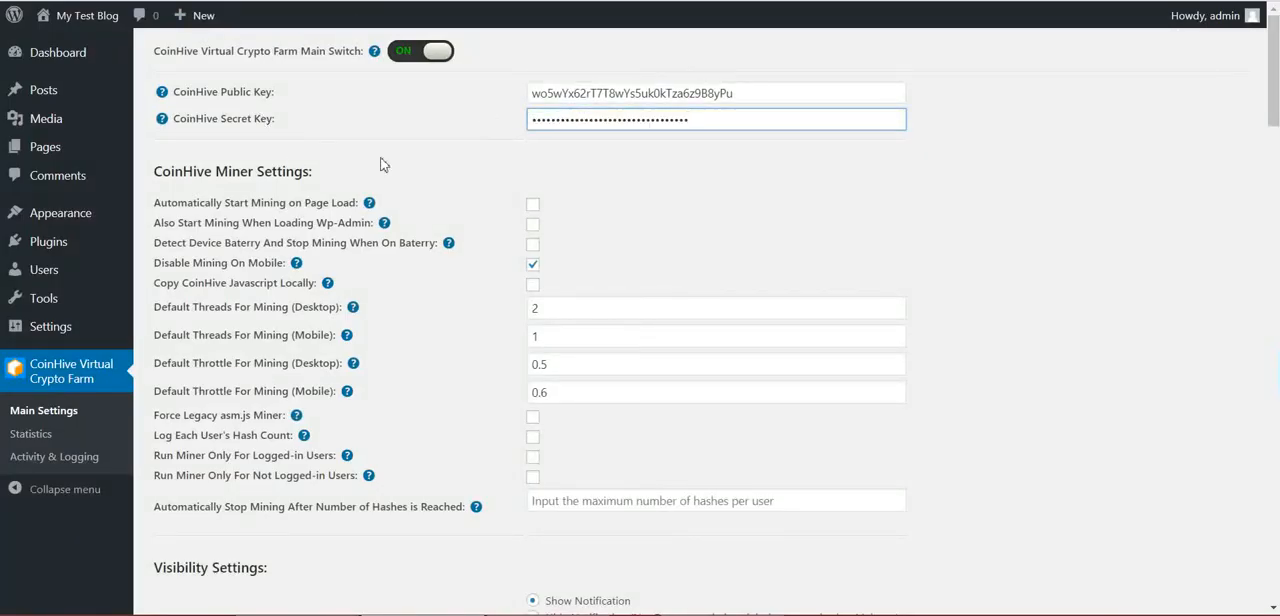
Save the plugin's main settings with the newly entered Coinhive keys
{"action": "key", "text": "ctrl+Tab"}
{"action": "left_click", "coordinate": [546, 502]}
{"action": "scroll", "coordinate": [272, 317], "scroll_direction": "down", "scroll_amount": 5}
{"action": "scroll", "coordinate": [300, 315], "scroll_direction": "down", "scroll_amount": 15}
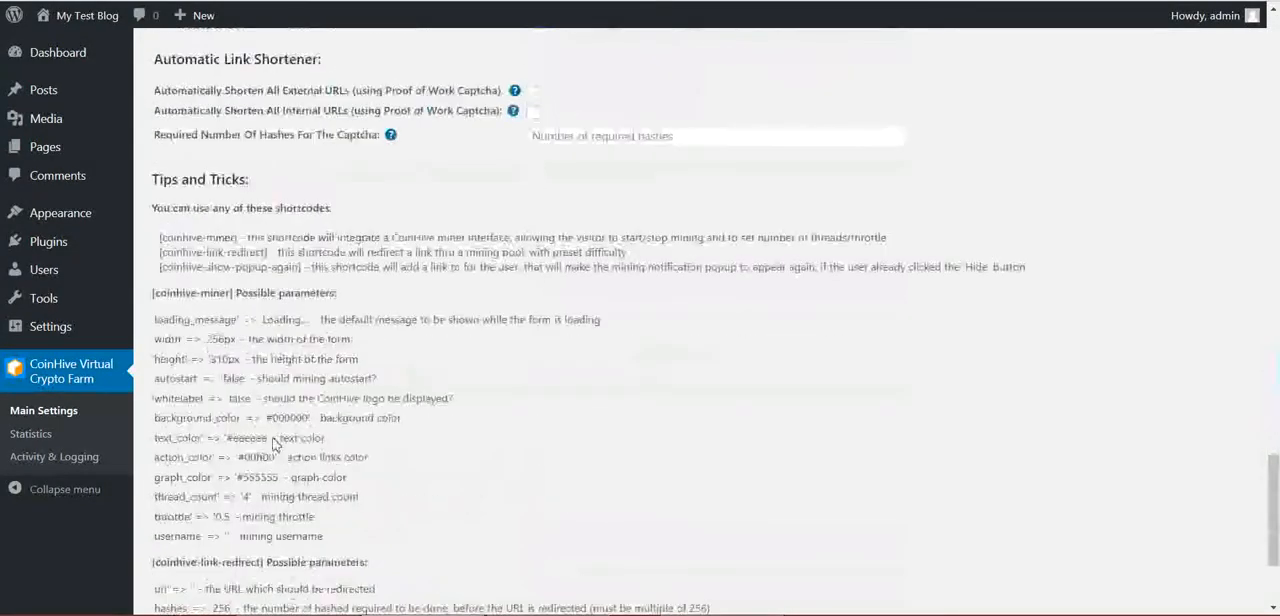
{"action": "left_click", "coordinate": [208, 530]}
{"action": "scroll", "coordinate": [257, 290], "scroll_direction": "up", "scroll_amount": 15}
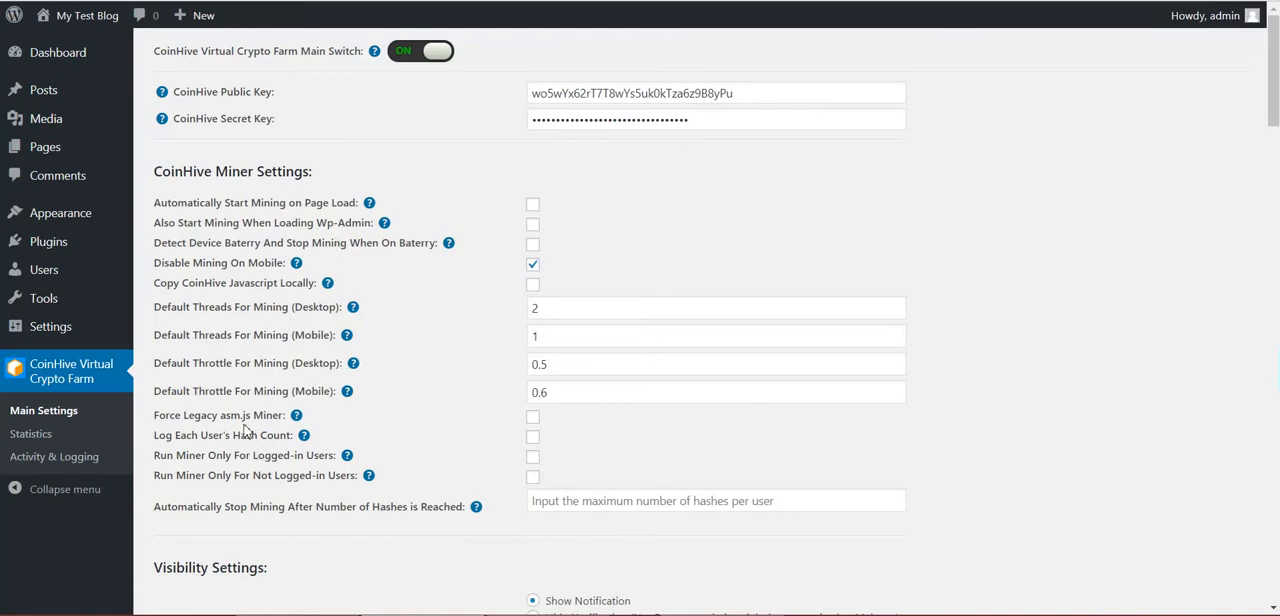
Compare the total hashes and pending Monero in the plugin's statistics with the figures on the Coinhive dashboard
{"action": "left_click", "coordinate": [50, 445]}
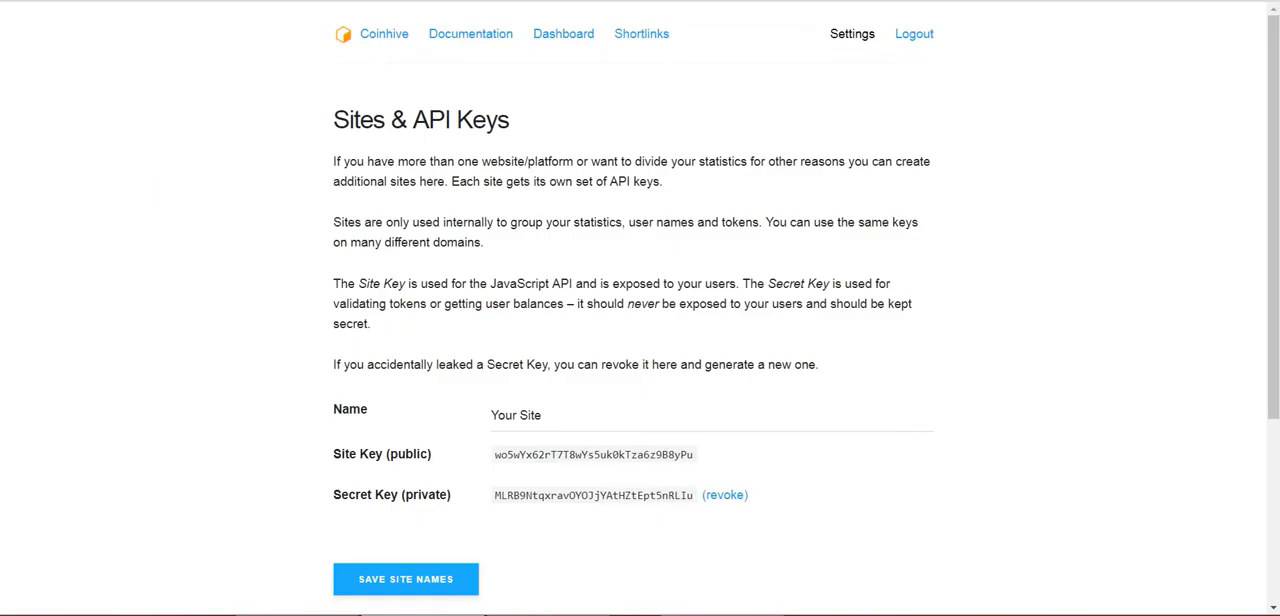
{"action": "left_click", "coordinate": [563, 35]}
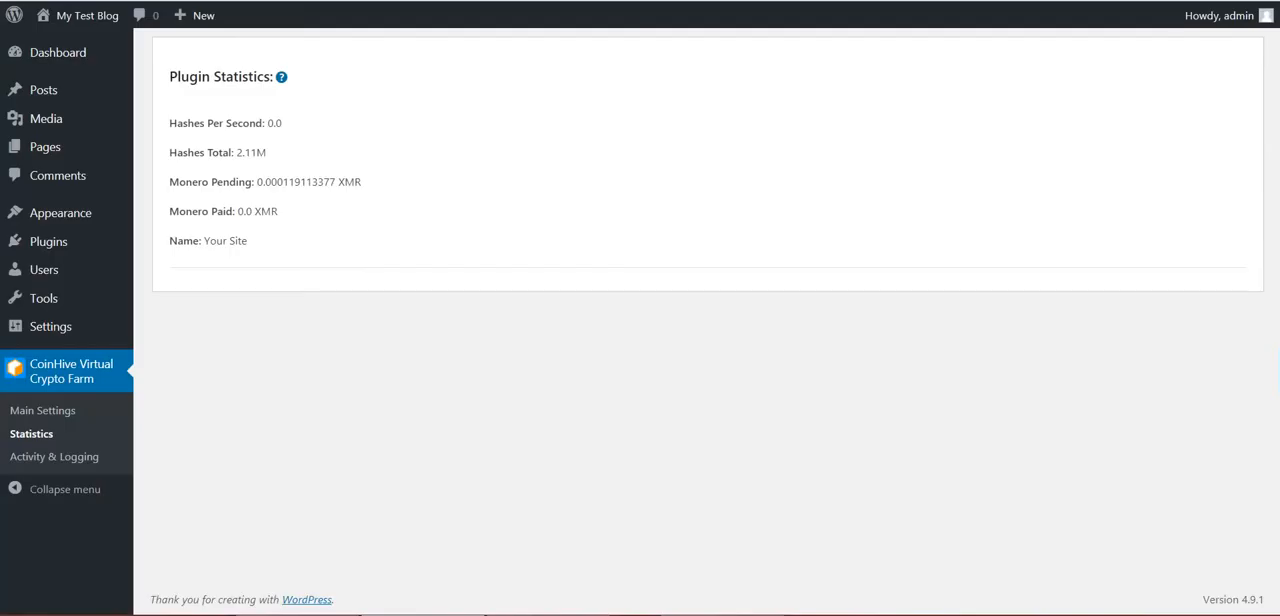
{"action": "double_click", "coordinate": [285, 123]}
{"action": "left_click_drag", "start_coordinate": [237, 153], "coordinate": [278, 157]}
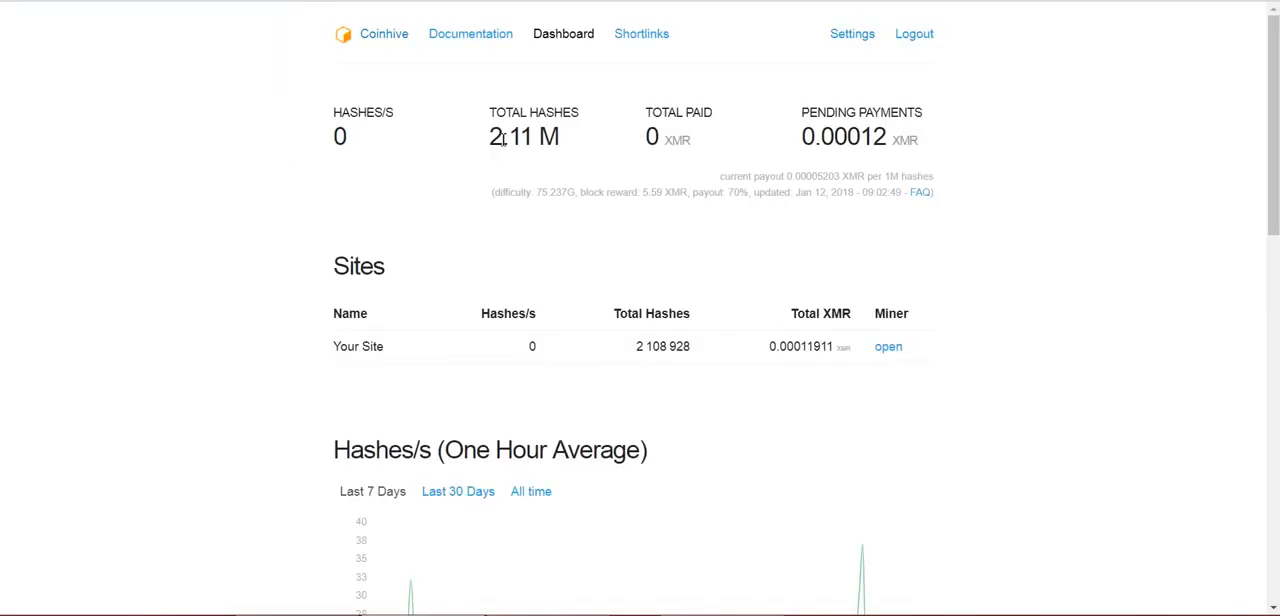
{"action": "left_click_drag", "start_coordinate": [489, 137], "coordinate": [562, 142]}
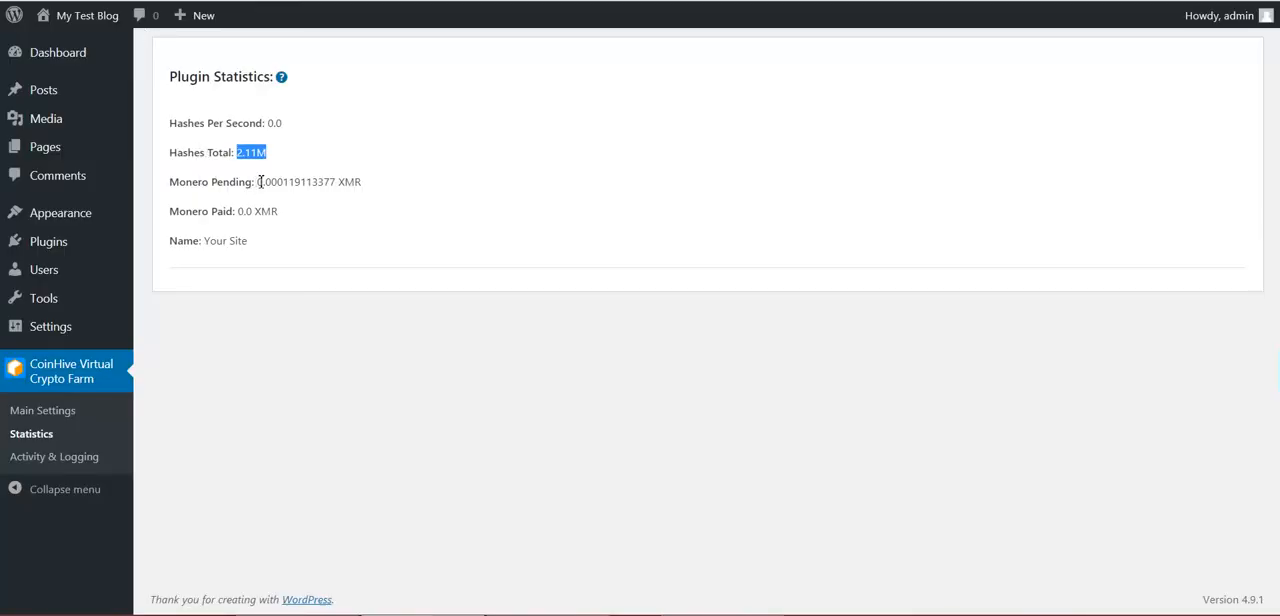
{"action": "left_click_drag", "start_coordinate": [259, 182], "coordinate": [369, 185]}
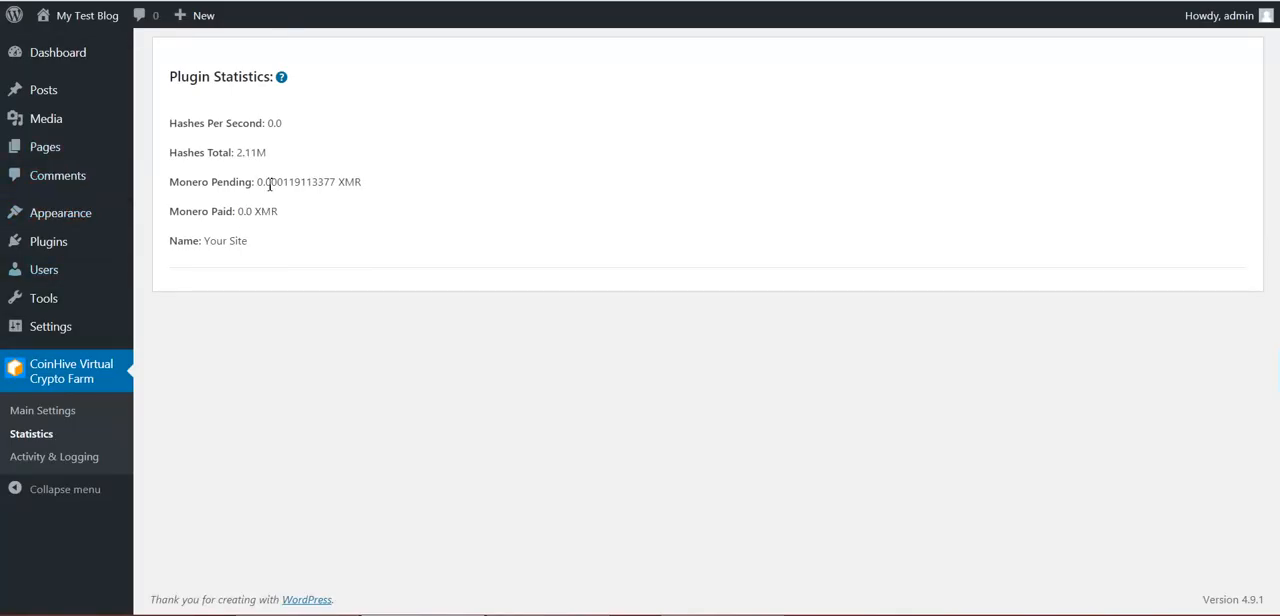
{"action": "left_click_drag", "start_coordinate": [257, 182], "coordinate": [336, 183]}
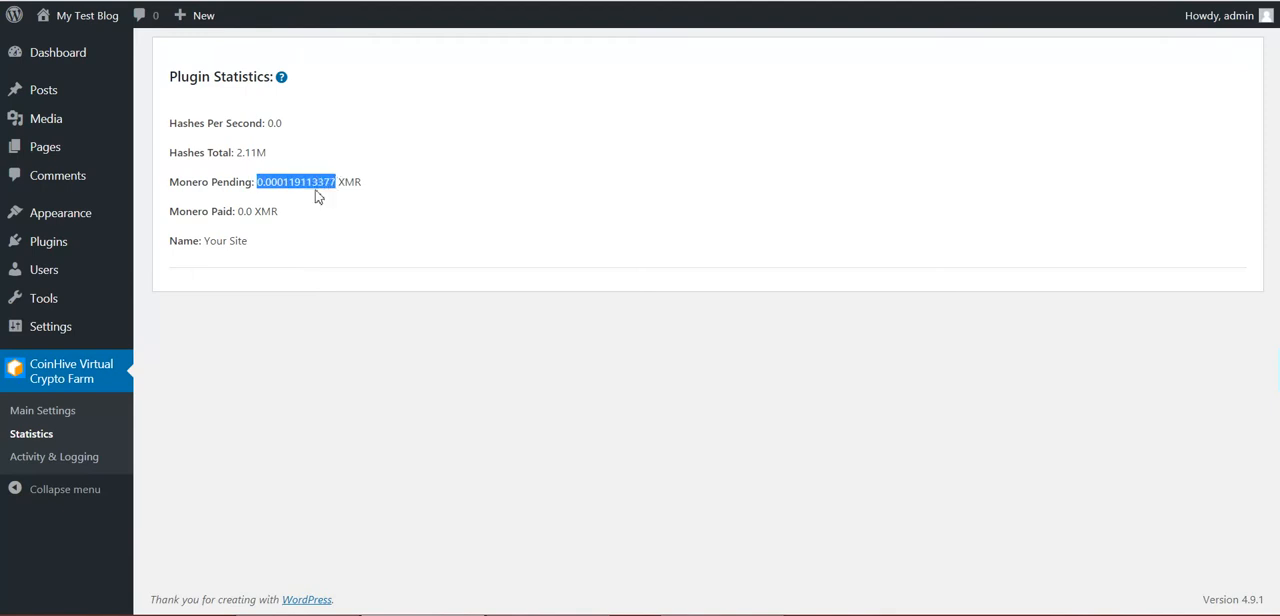
{"action": "triple_click", "coordinate": [286, 183]}
{"action": "left_click", "coordinate": [286, 183]}
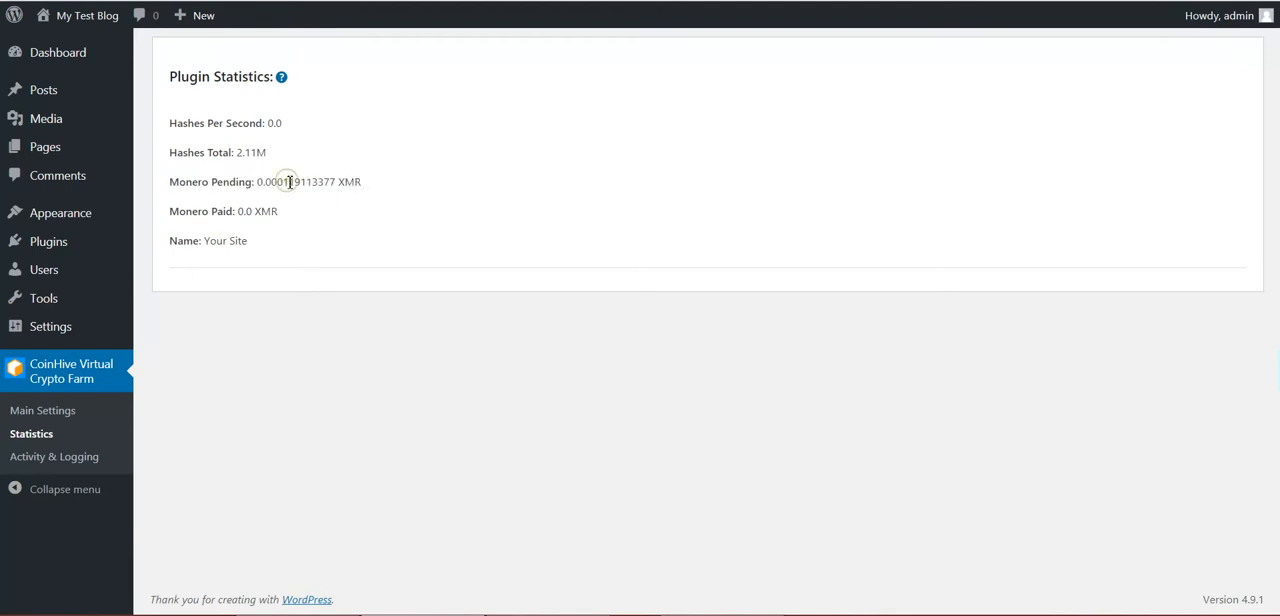
{"action": "left_click_drag", "start_coordinate": [287, 183], "coordinate": [330, 183]}
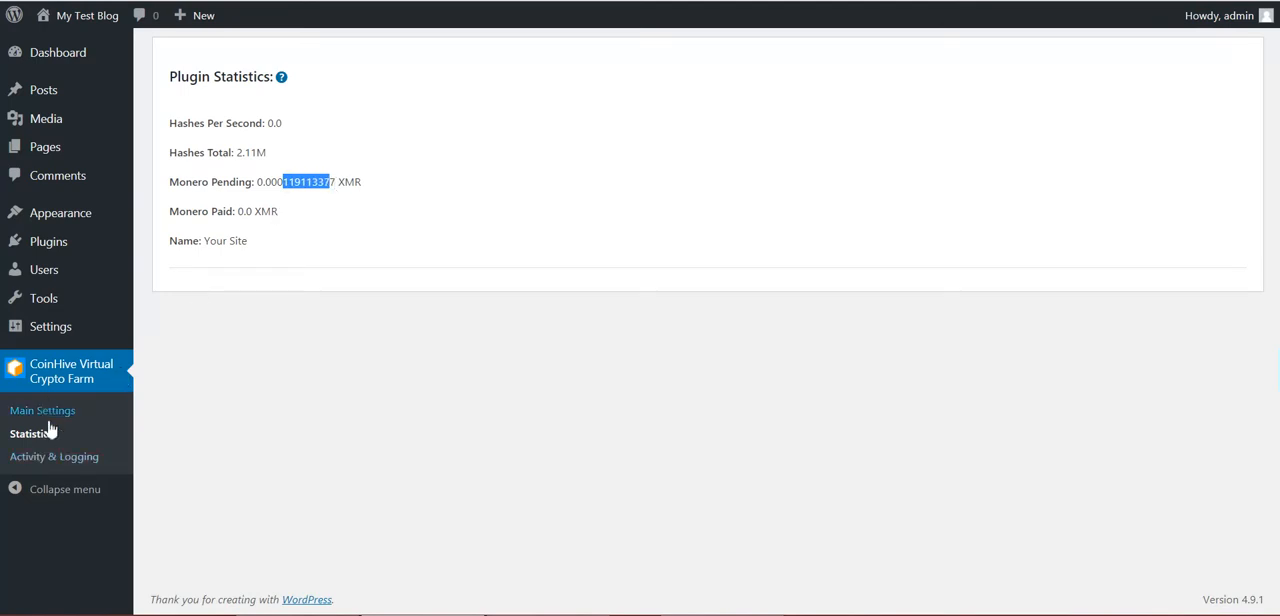
Review the miner options in the plugin's main settings and open the My Test Blog front page in a new tab
{"action": "left_click", "coordinate": [18, 414]}
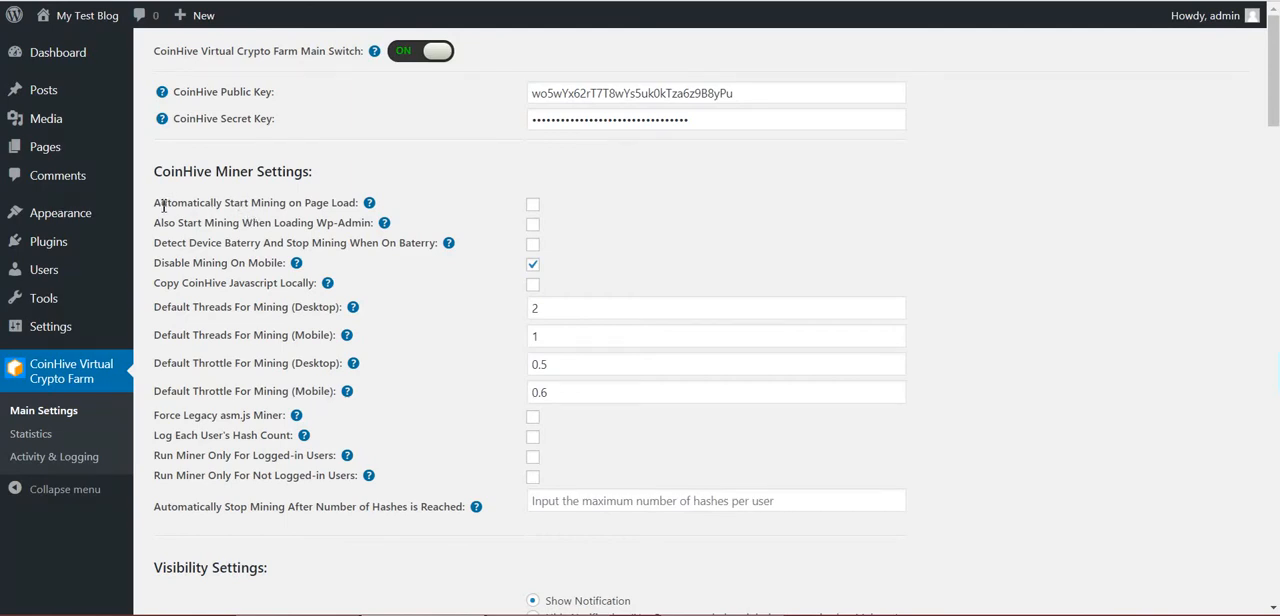
{"action": "scroll", "coordinate": [310, 195], "scroll_direction": "down", "scroll_amount": 5}
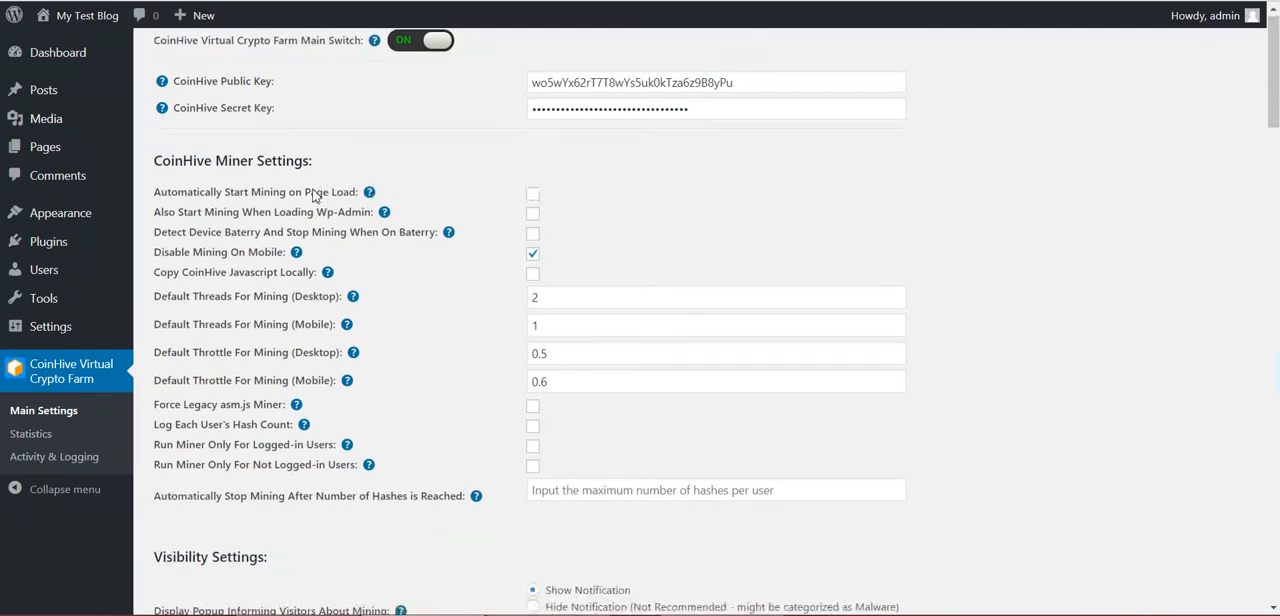
{"action": "scroll", "coordinate": [308, 200], "scroll_direction": "up", "scroll_amount": 5}
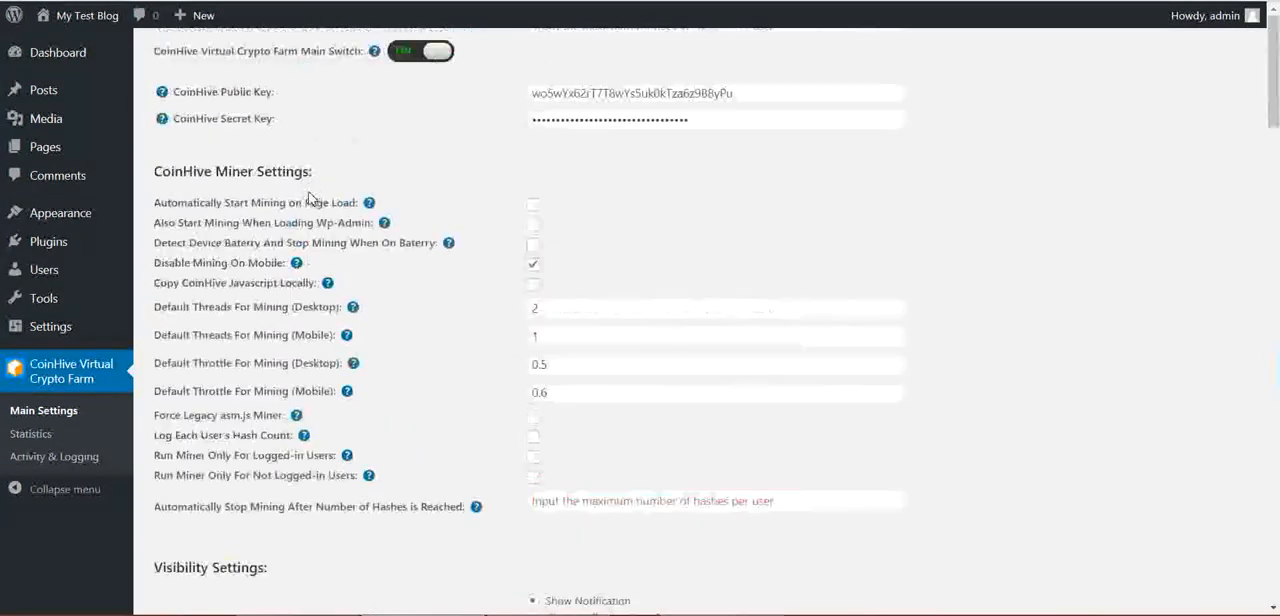
{"action": "mouse_move", "coordinate": [77, 19]}
{"action": "right_click", "coordinate": [76, 45]}
{"action": "left_click", "coordinate": [87, 55]}
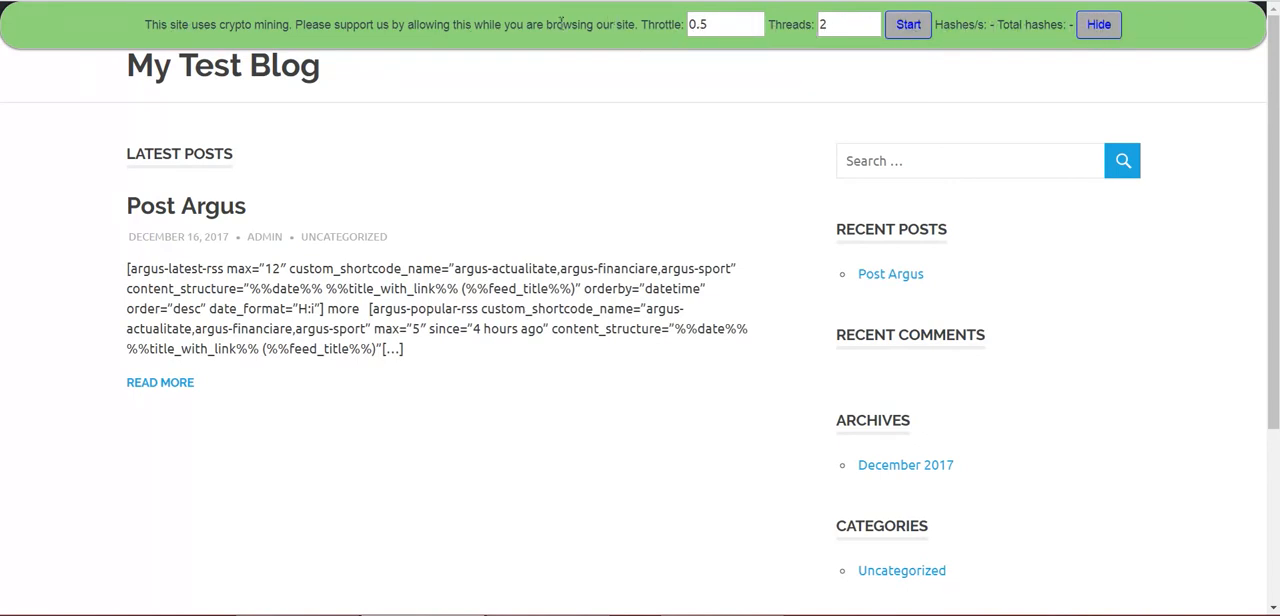
Examine the mining notification bar on the blog, including its message, throttle and threads controls
{"action": "left_click_drag", "start_coordinate": [145, 31], "coordinate": [683, 24]}
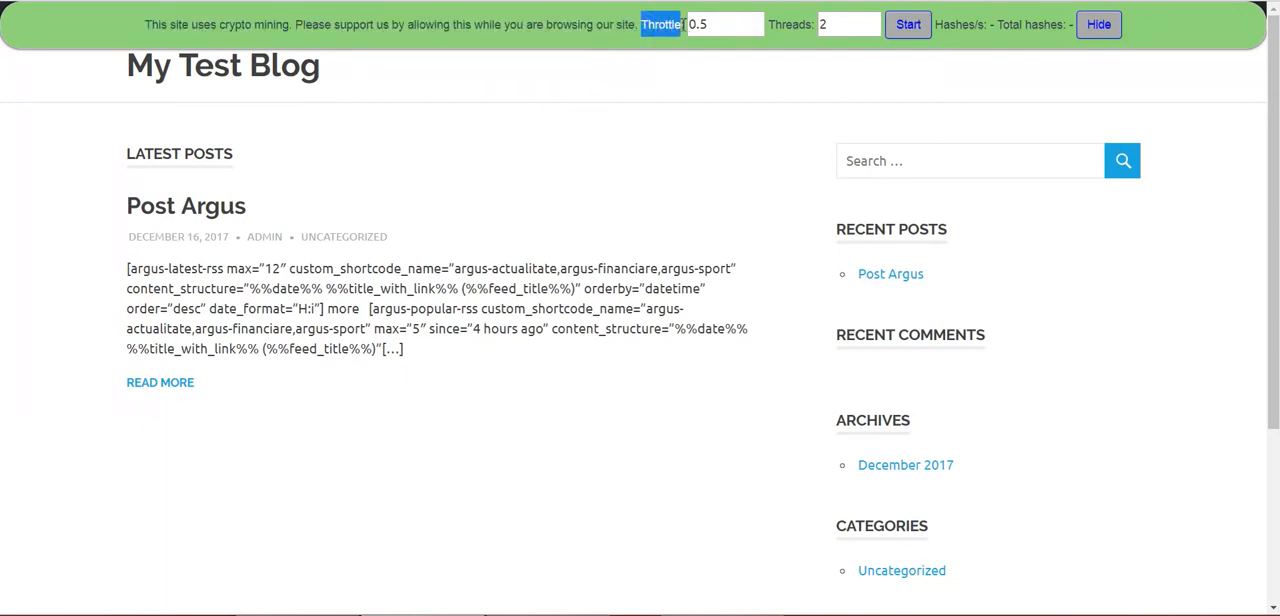
{"action": "left_click", "coordinate": [591, 111]}
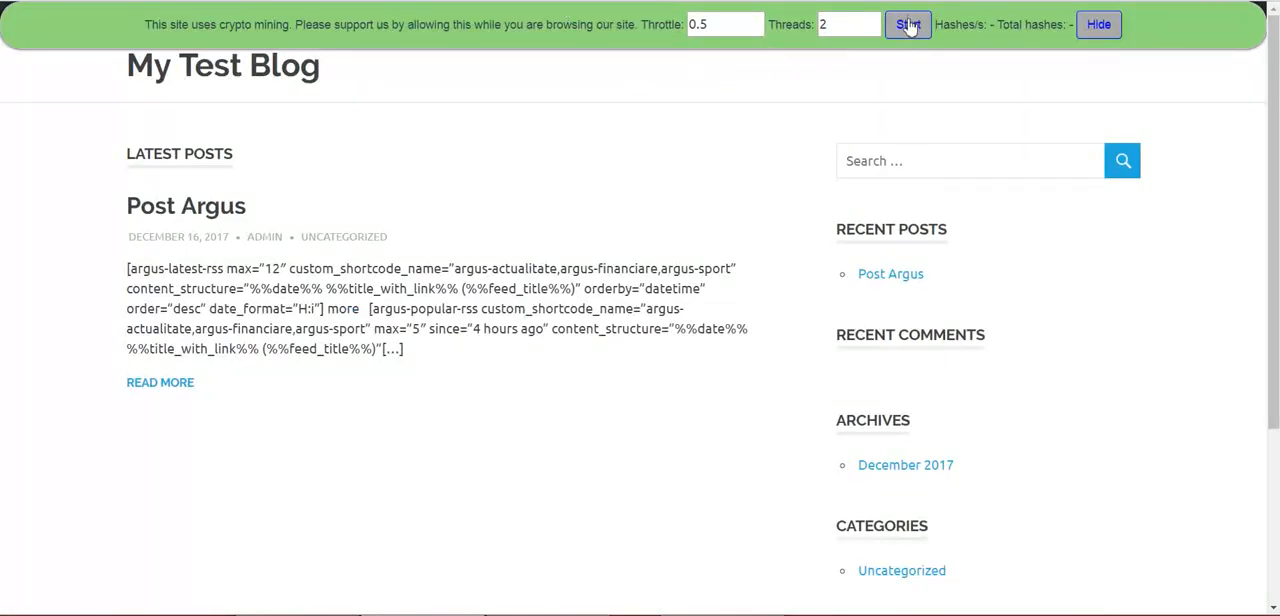
{"action": "double_click", "coordinate": [701, 24]}
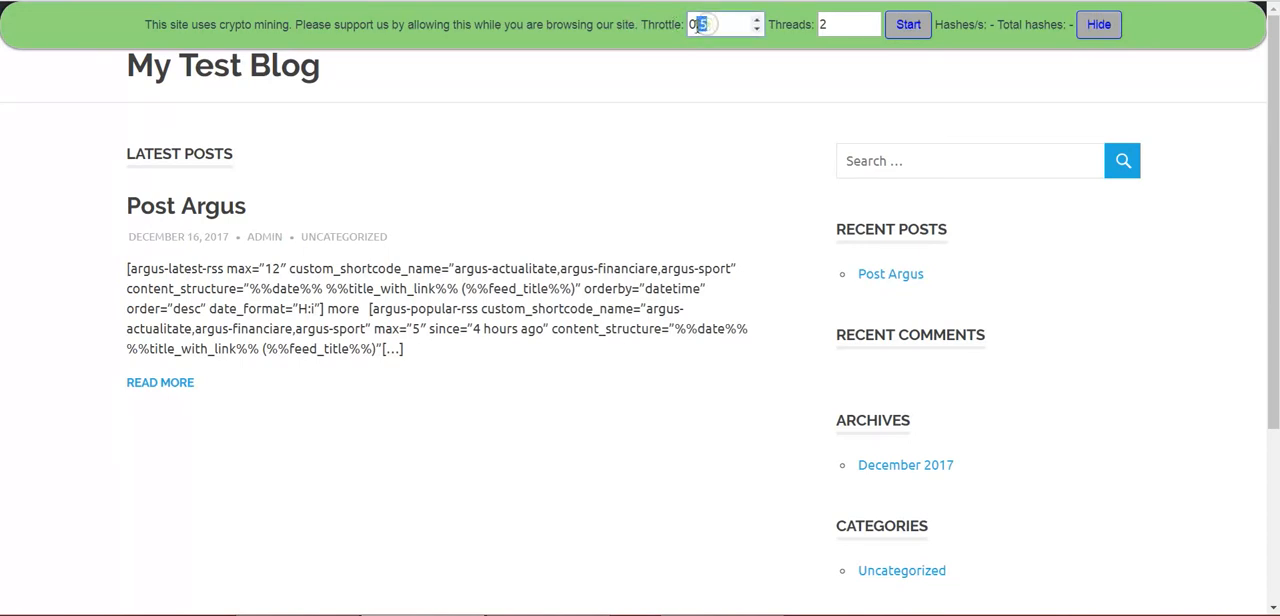
{"action": "double_click", "coordinate": [822, 24]}
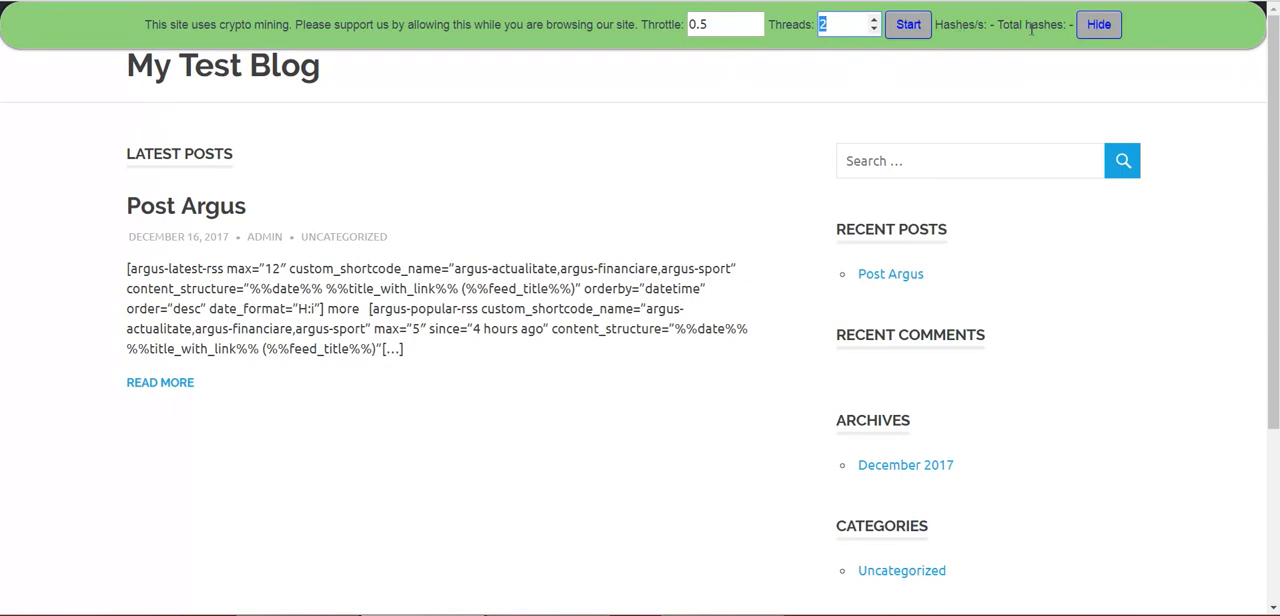
Examine the hashes per second and total hashes readouts and the Hide control on the mining notification bar
{"action": "double_click", "coordinate": [995, 24]}
{"action": "double_click", "coordinate": [1070, 24]}
{"action": "left_click", "coordinate": [1047, 39]}
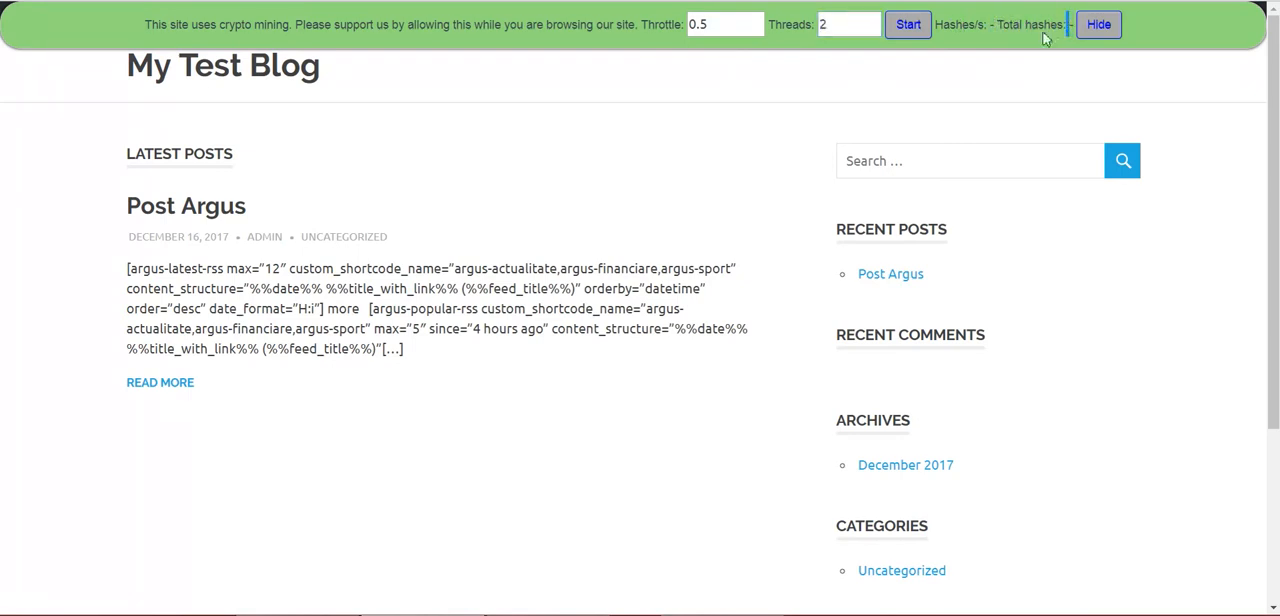
{"action": "double_click", "coordinate": [991, 25]}
{"action": "left_click", "coordinate": [997, 27]}
Check the idle CPU utilization and the processes using the most CPU in Task Manager before mining starts
{"action": "key", "text": "ctrl+shift+Escape"}
{"action": "left_click", "coordinate": [314, 154]}
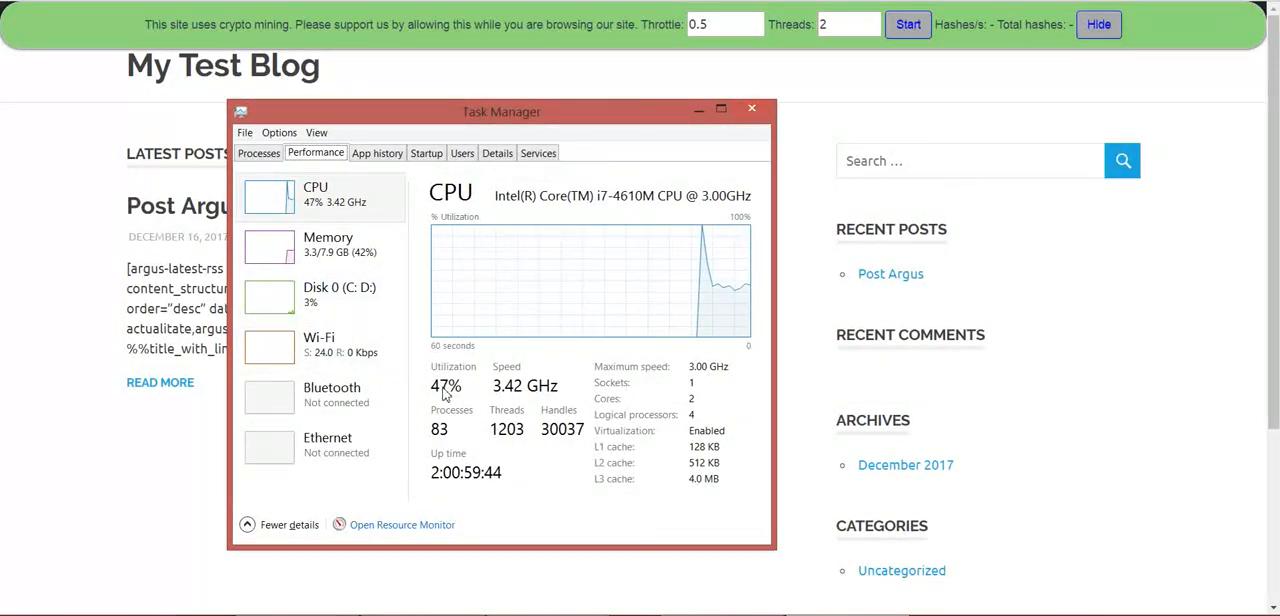
{"action": "left_click", "coordinate": [612, 615]}
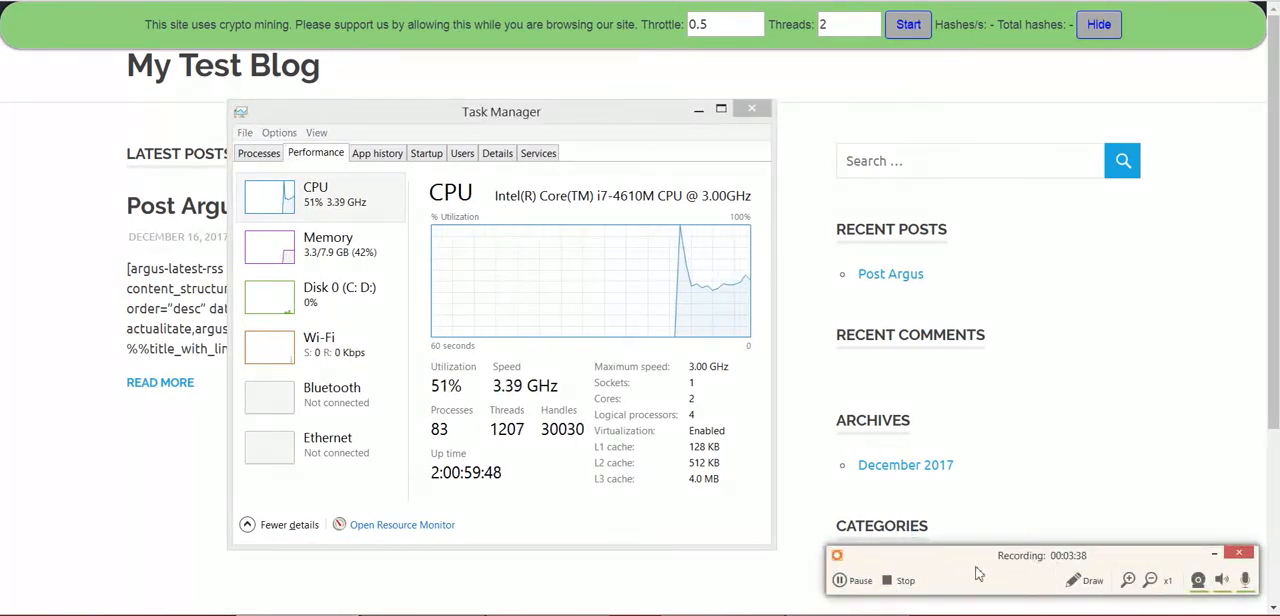
{"action": "left_click", "coordinate": [258, 153]}
{"action": "left_click", "coordinate": [598, 228]}
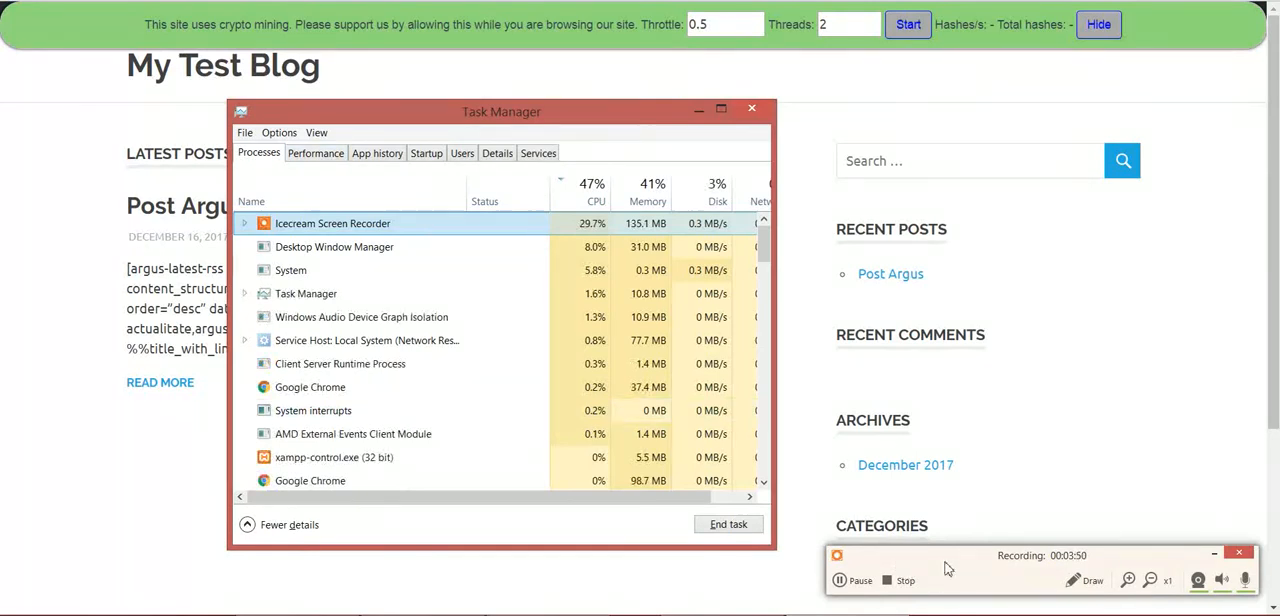
{"action": "left_click", "coordinate": [315, 155]}
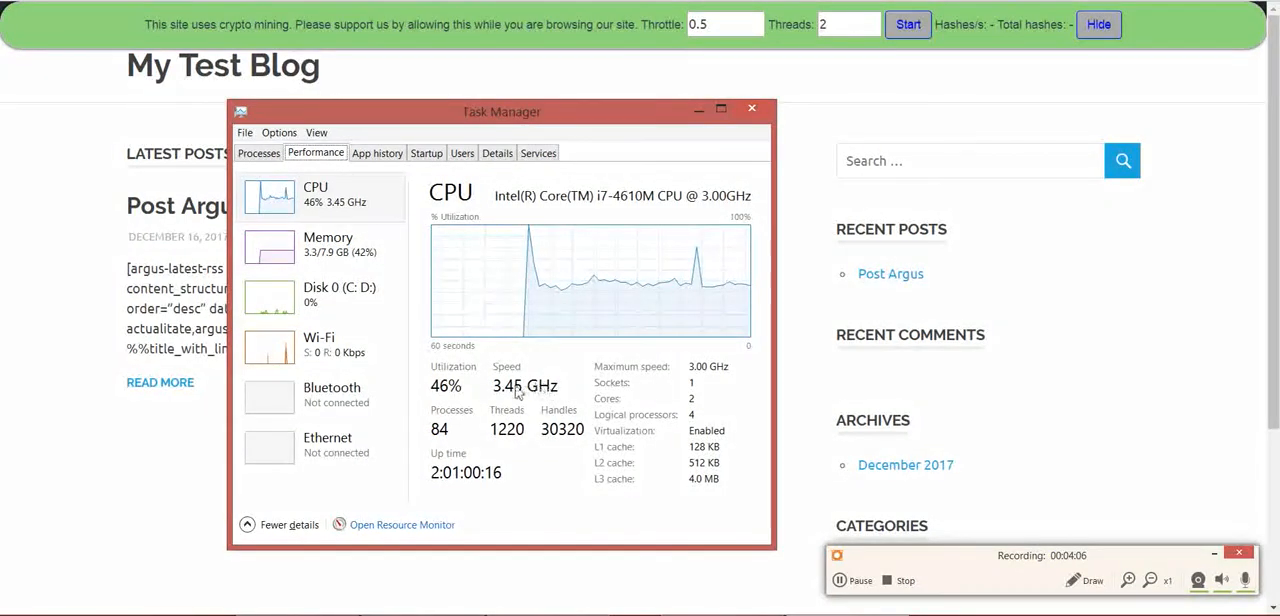
Start the miner from the blog's notification bar and check the CPU load in Task Manager
{"action": "left_click", "coordinate": [907, 30]}
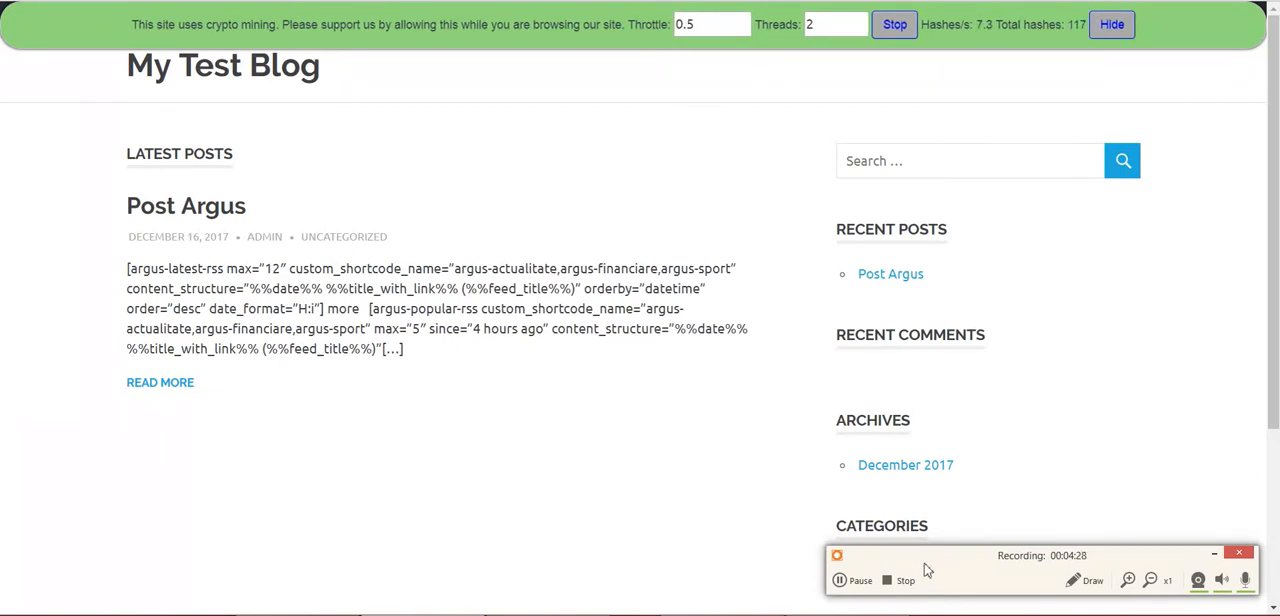
{"action": "mouse_move", "coordinate": [848, 614]}
{"action": "left_click", "coordinate": [838, 565]}
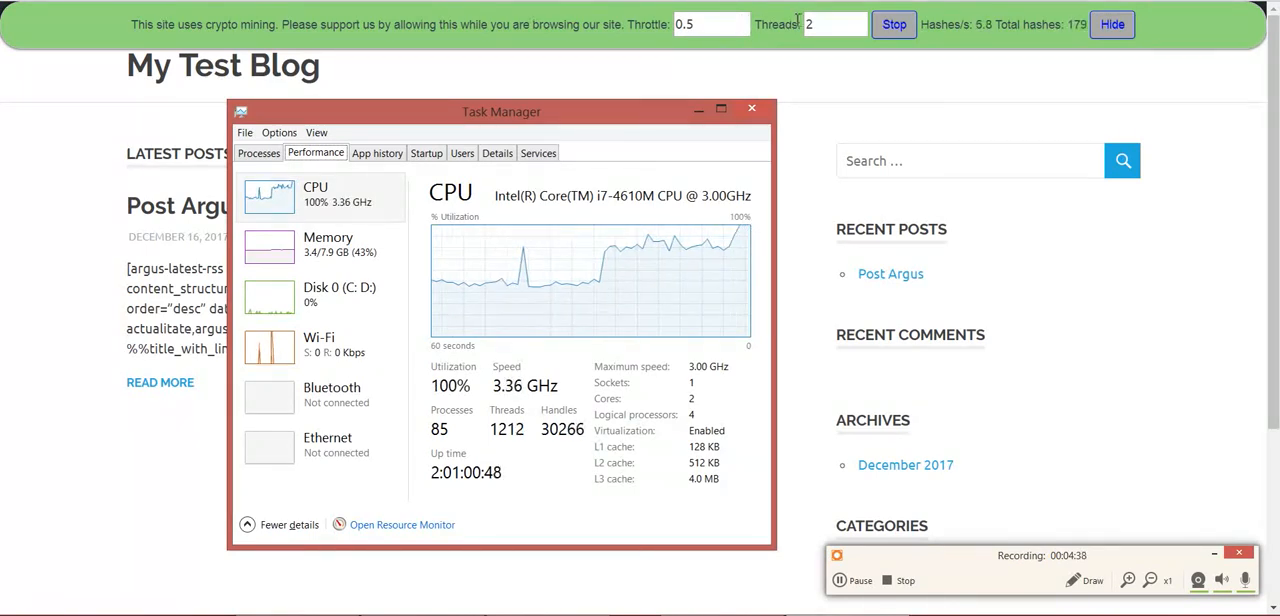
Set the miner's throttle to 0 and threads to 4, and check the CPU load in Task Manager
{"action": "left_click", "coordinate": [744, 30]}
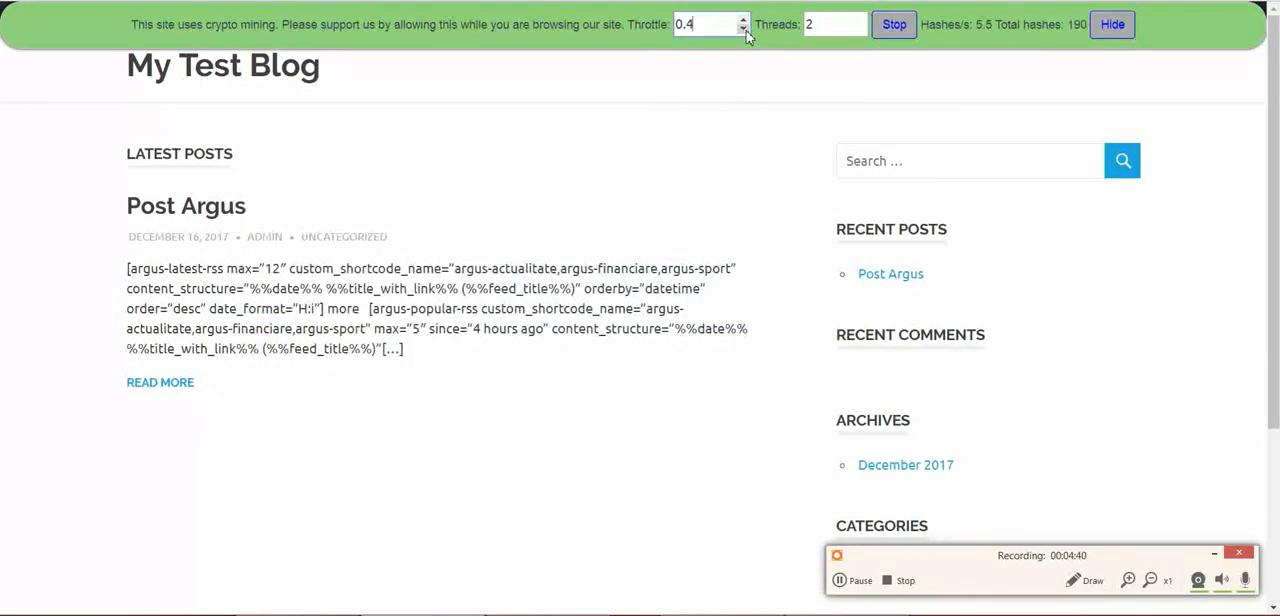
{"action": "left_click", "coordinate": [744, 30]}
{"action": "left_click", "coordinate": [744, 30]}
{"action": "left_click", "coordinate": [860, 20]}
{"action": "left_click", "coordinate": [860, 20]}
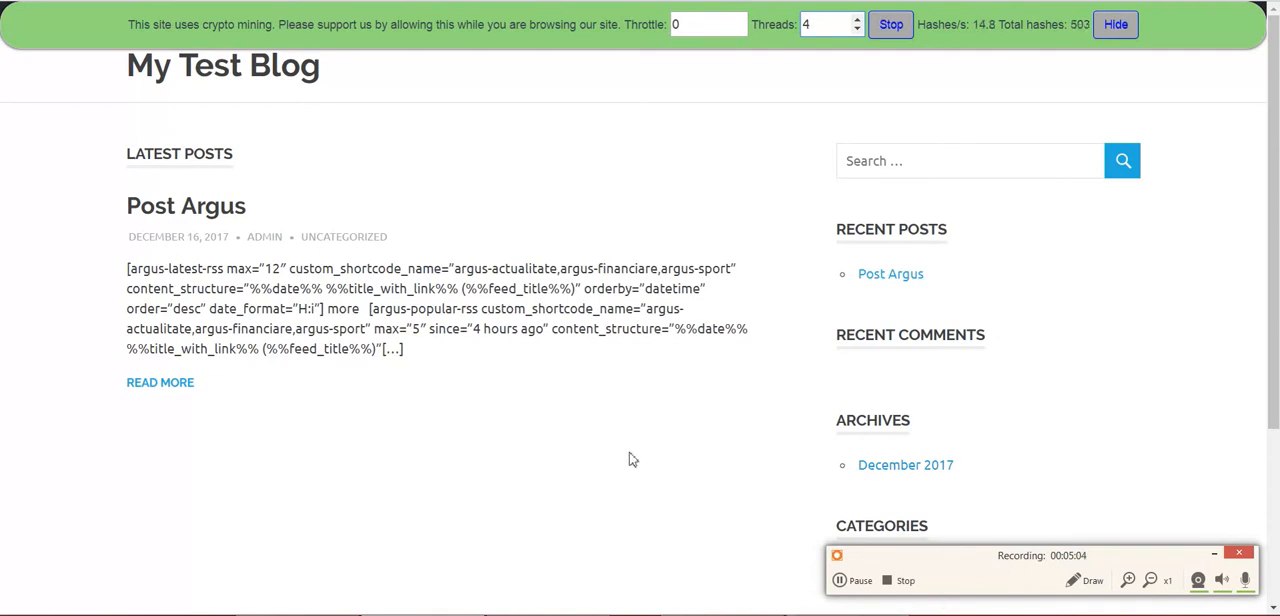
{"action": "key", "text": "ctrl+shift+Escape"}
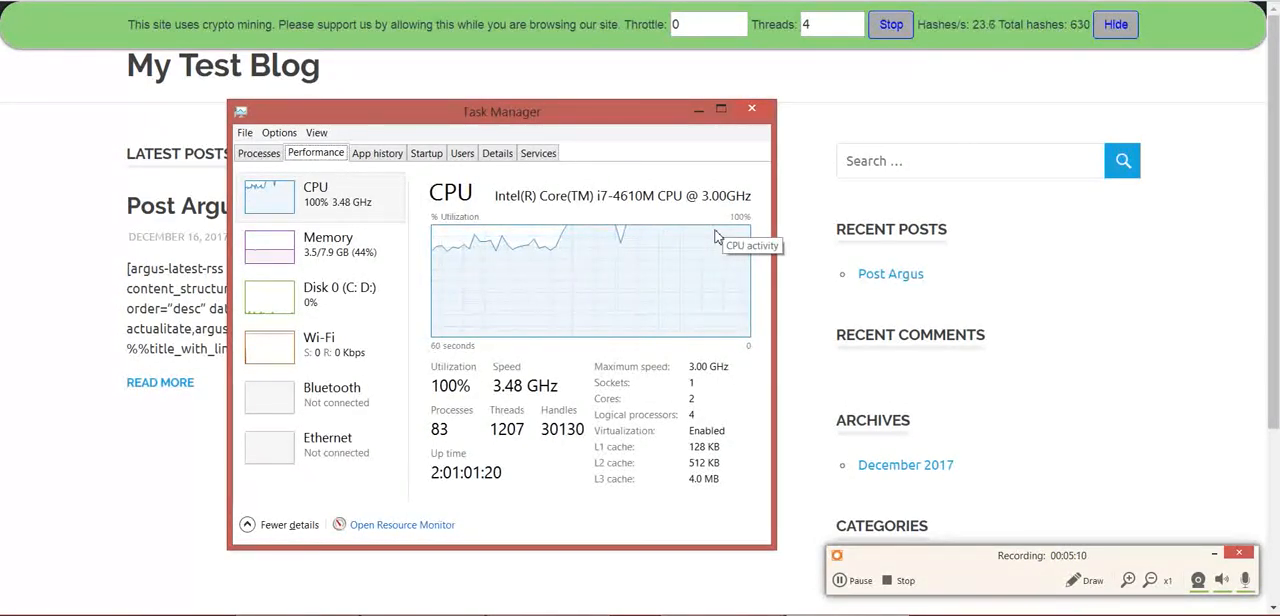
Stop the miner and, after checking the CPU load in Task Manager, hide the notification bar
{"action": "left_click", "coordinate": [889, 27]}
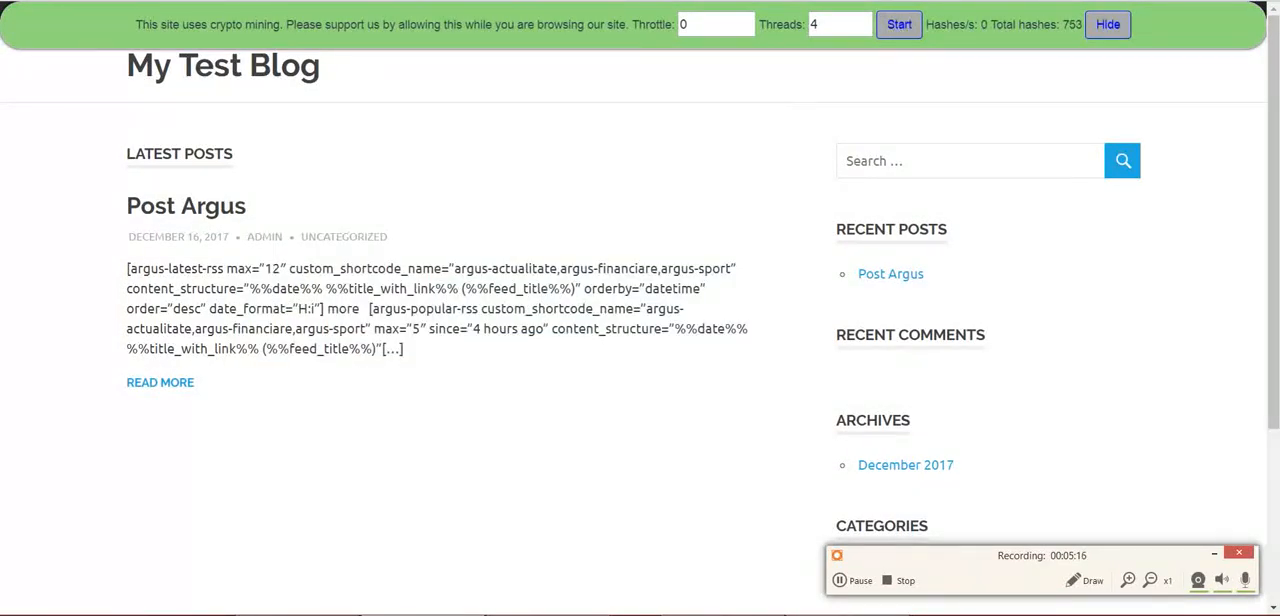
{"action": "left_click", "coordinate": [850, 604]}
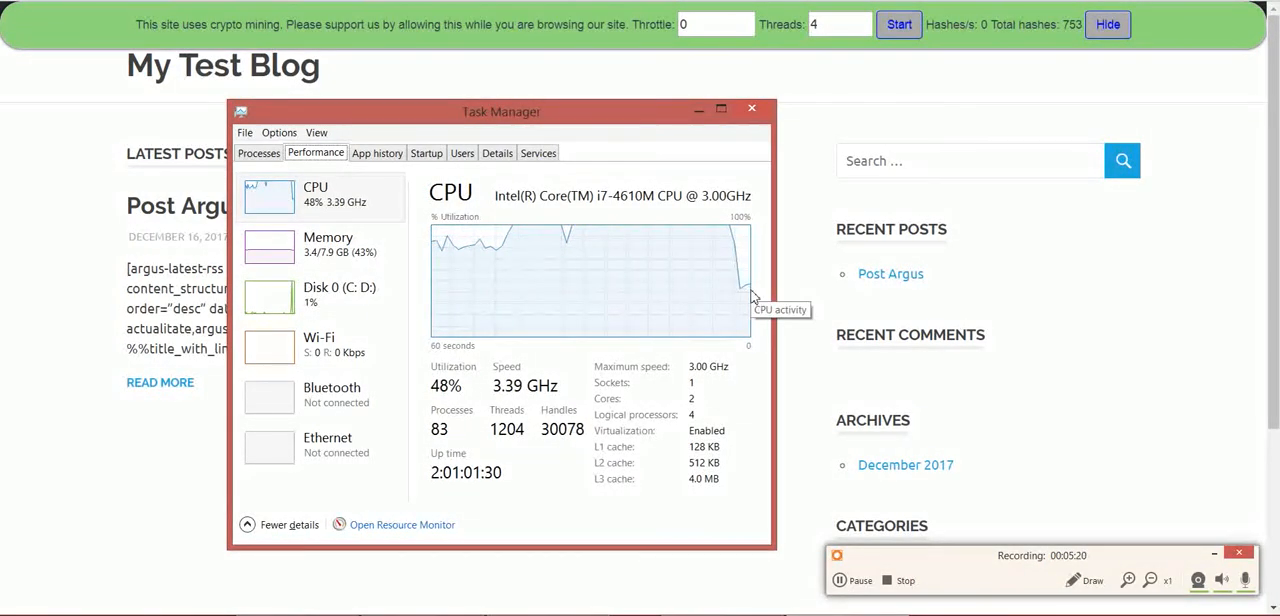
{"action": "left_click", "coordinate": [1100, 33]}
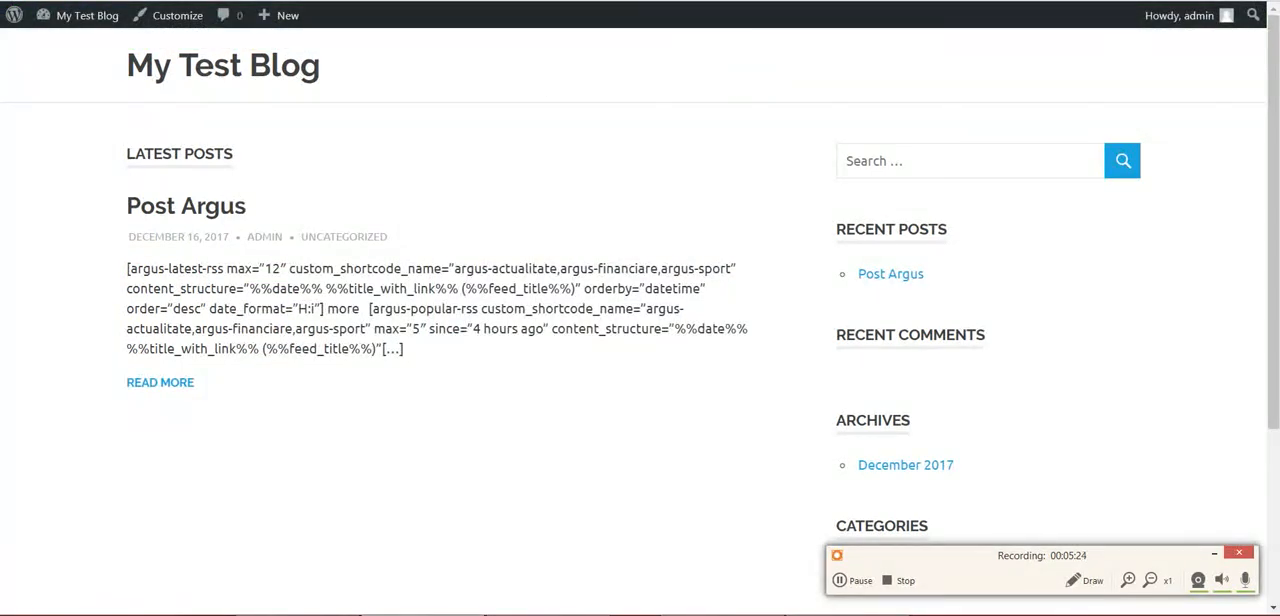
Enable Automatically Start Mining on Page Load, save the plugin settings, and check the mining bar on the blog
{"action": "key", "text": "ctrl+Tab"}
{"action": "key", "text": "ctrl+Tab"}
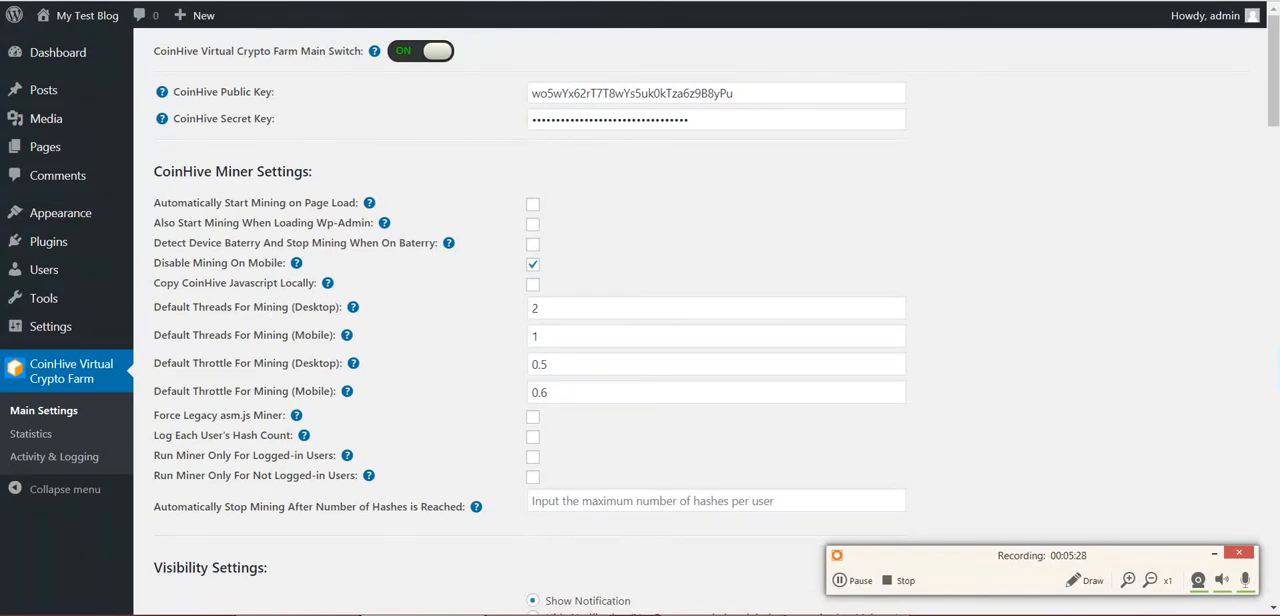
{"action": "key", "text": "ctrl+Tab"}
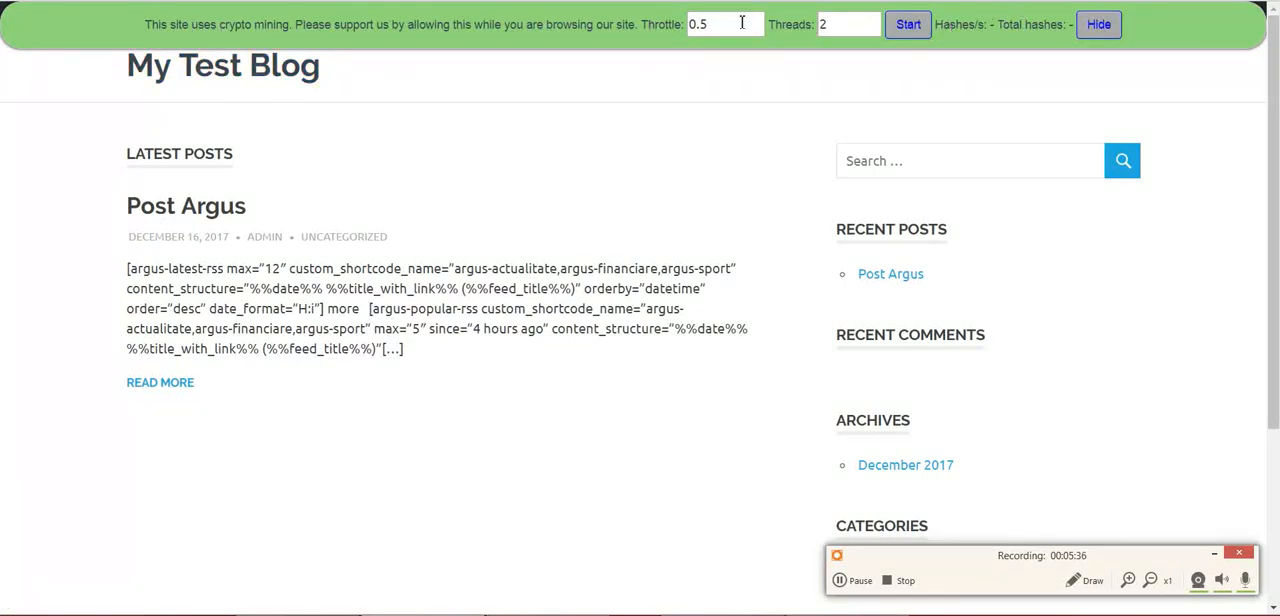
{"action": "left_click", "coordinate": [120, 1]}
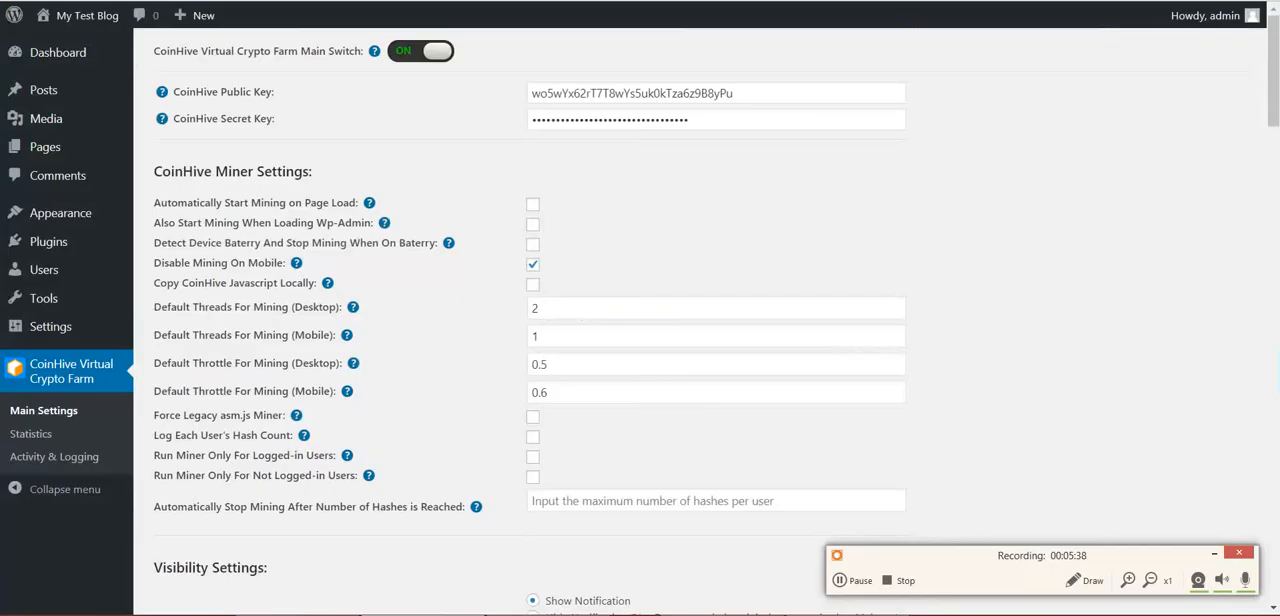
{"action": "left_click", "coordinate": [533, 203]}
{"action": "scroll", "coordinate": [257, 368], "scroll_direction": "down", "scroll_amount": 20}
{"action": "scroll", "coordinate": [283, 410], "scroll_direction": "down", "scroll_amount": 10}
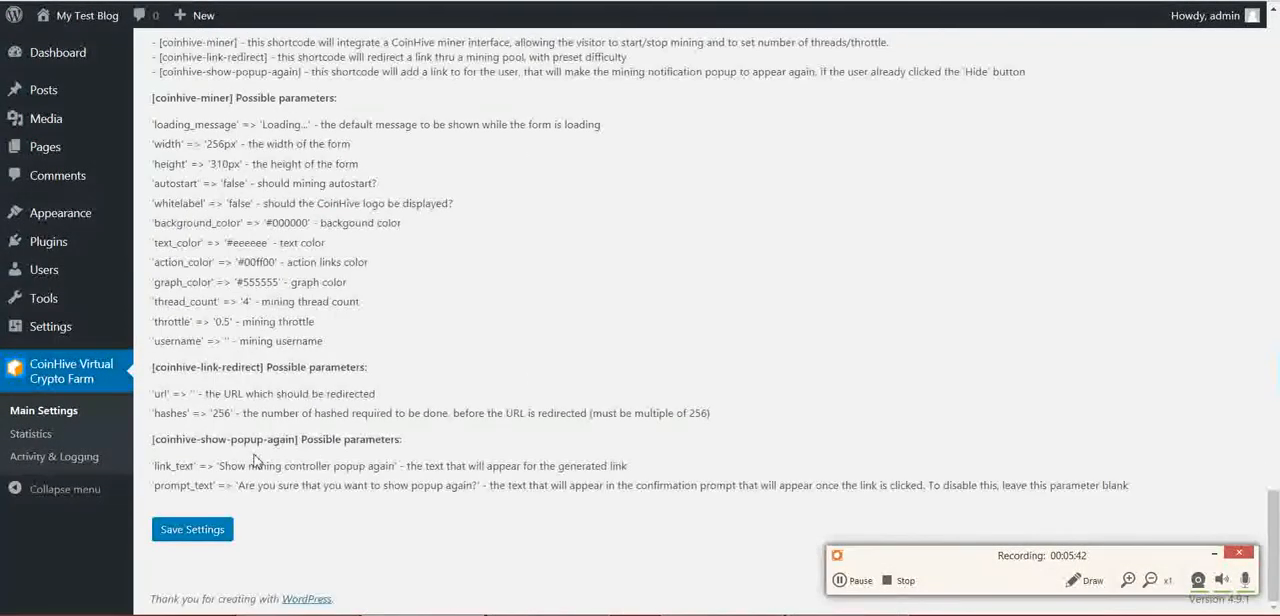
{"action": "left_click", "coordinate": [185, 528]}
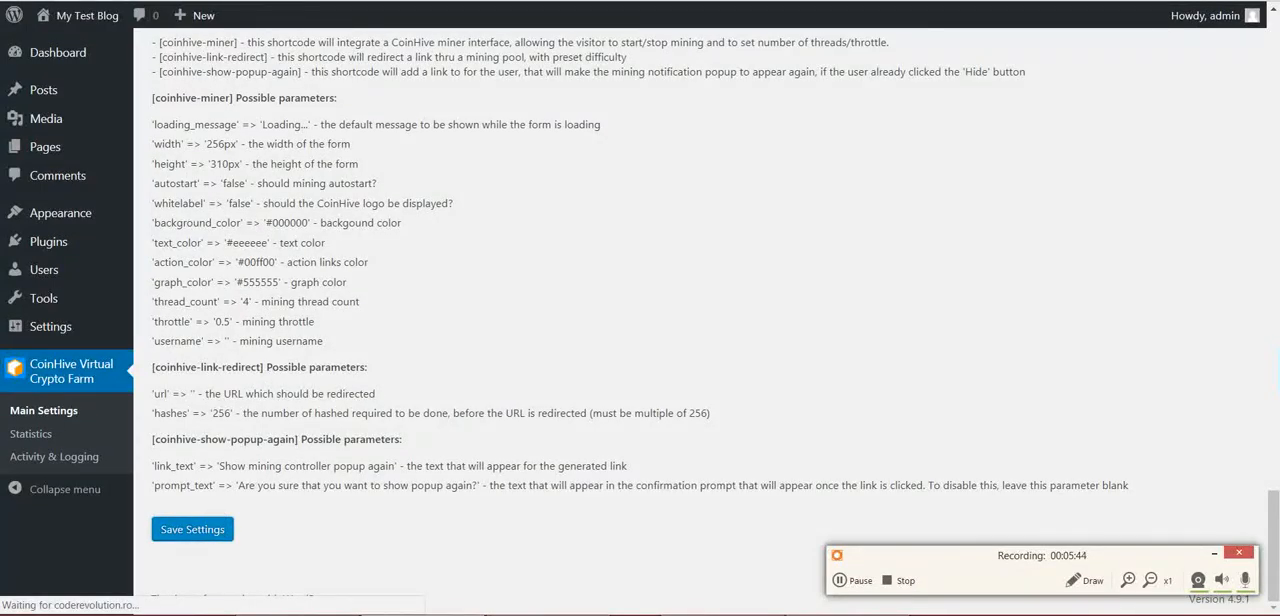
{"action": "key", "text": "ctrl+Tab"}
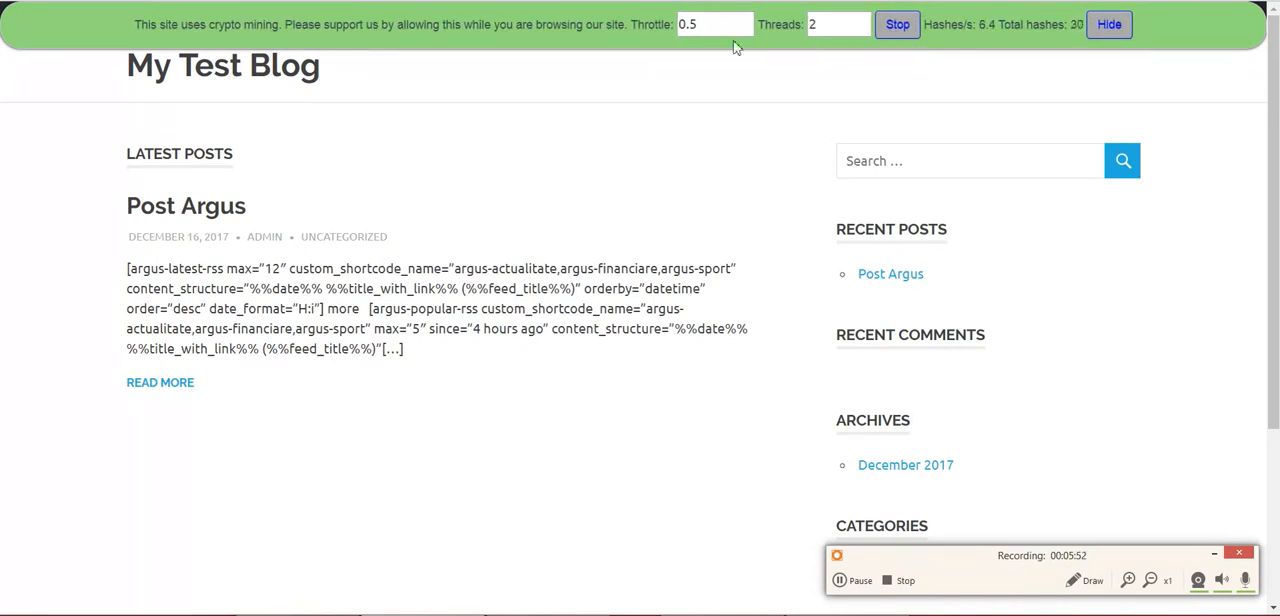
Review the wp-admin mining option and the battery detection option in the plugin's miner settings
{"action": "key", "text": "ctrl+shift+Tab"}
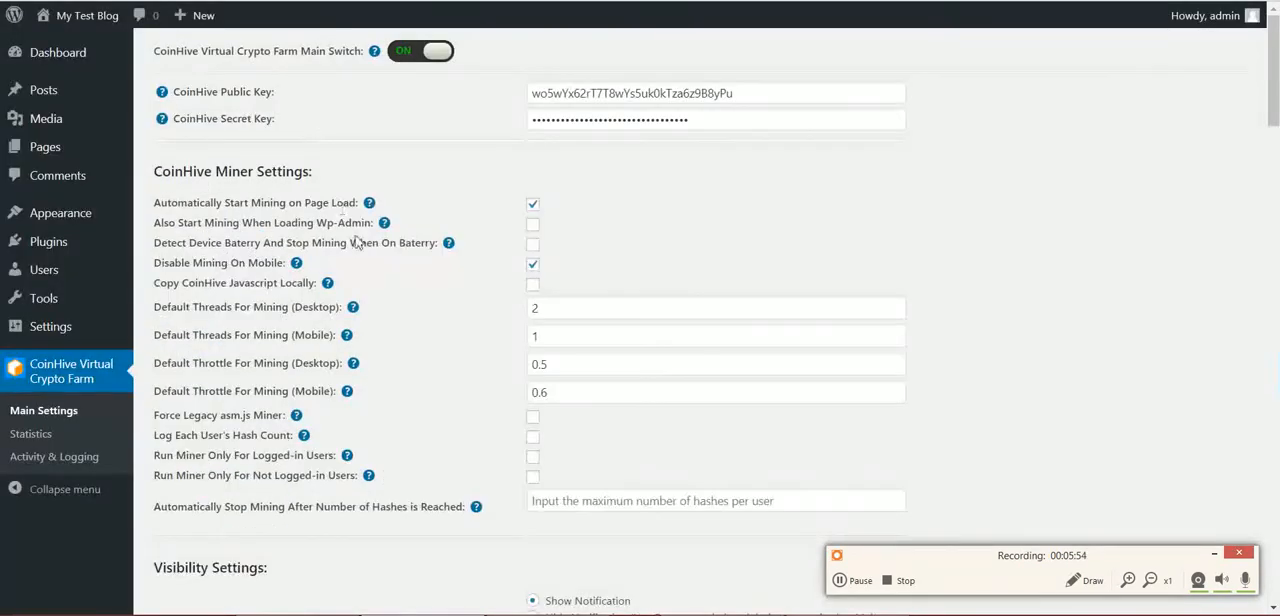
{"action": "left_click_drag", "start_coordinate": [178, 222], "coordinate": [328, 222]}
{"action": "left_click", "coordinate": [340, 227]}
{"action": "double_click", "coordinate": [350, 224]}
{"action": "left_click_drag", "start_coordinate": [190, 242], "coordinate": [302, 244]}
{"action": "double_click", "coordinate": [330, 243]}
{"action": "double_click", "coordinate": [366, 243]}
{"action": "left_click", "coordinate": [388, 244]}
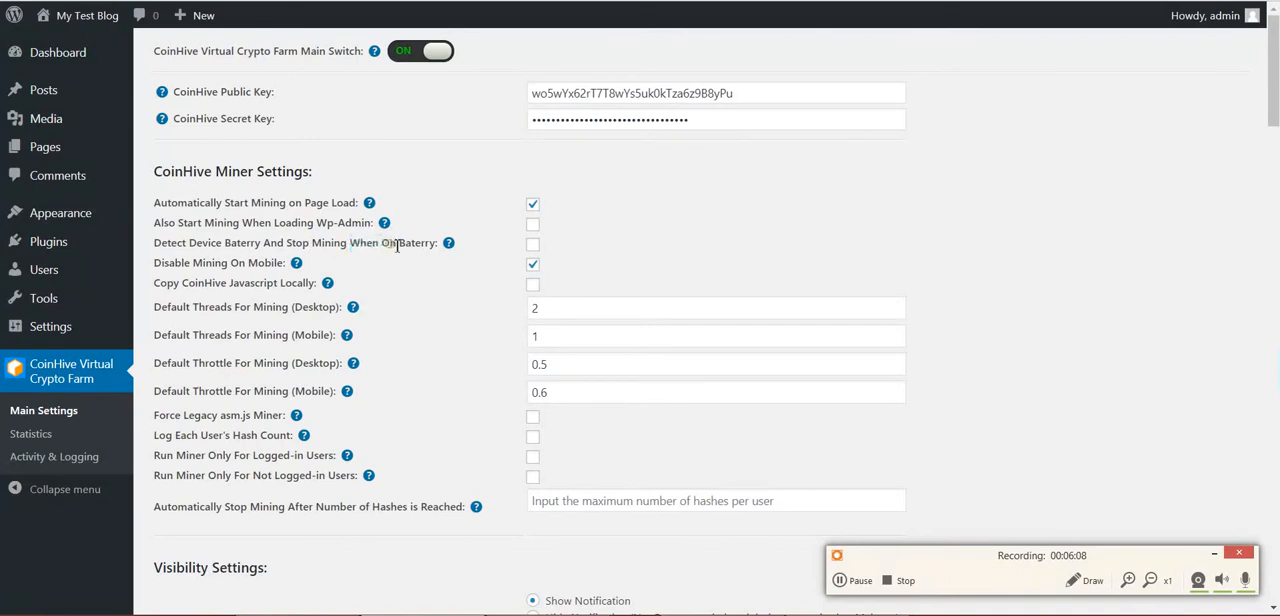
Enable the option to detect the device battery and stop mining when on battery, and save the settings
{"action": "left_click", "coordinate": [532, 244]}
{"action": "scroll", "coordinate": [192, 420], "scroll_direction": "down", "scroll_amount": 20}
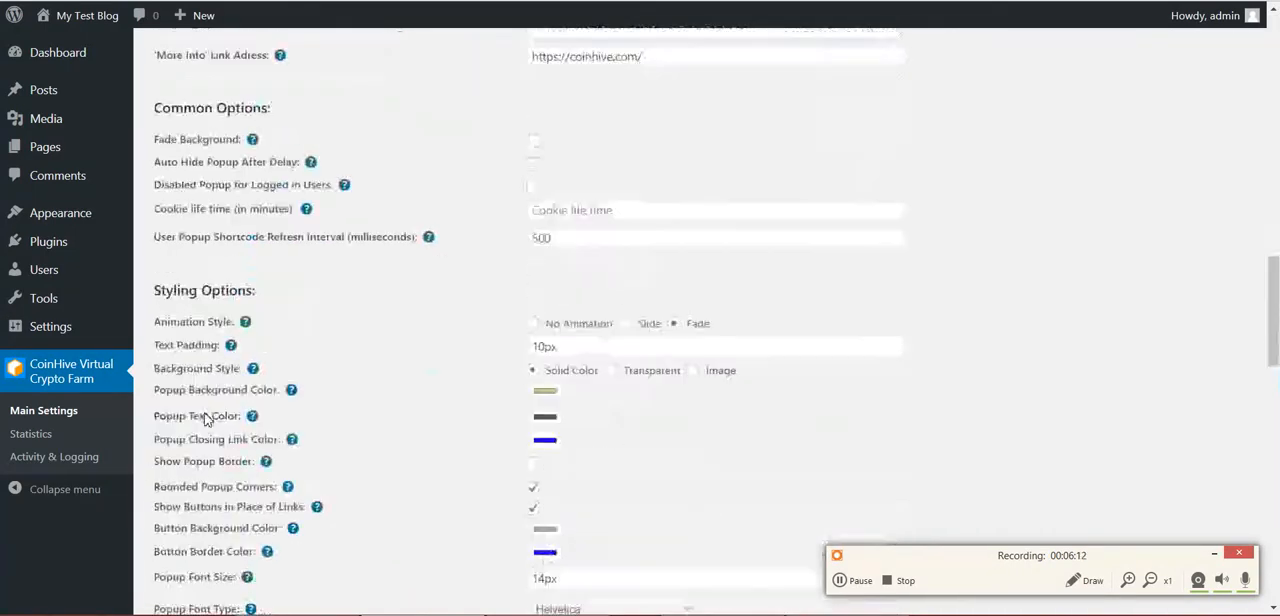
{"action": "left_click", "coordinate": [187, 535]}
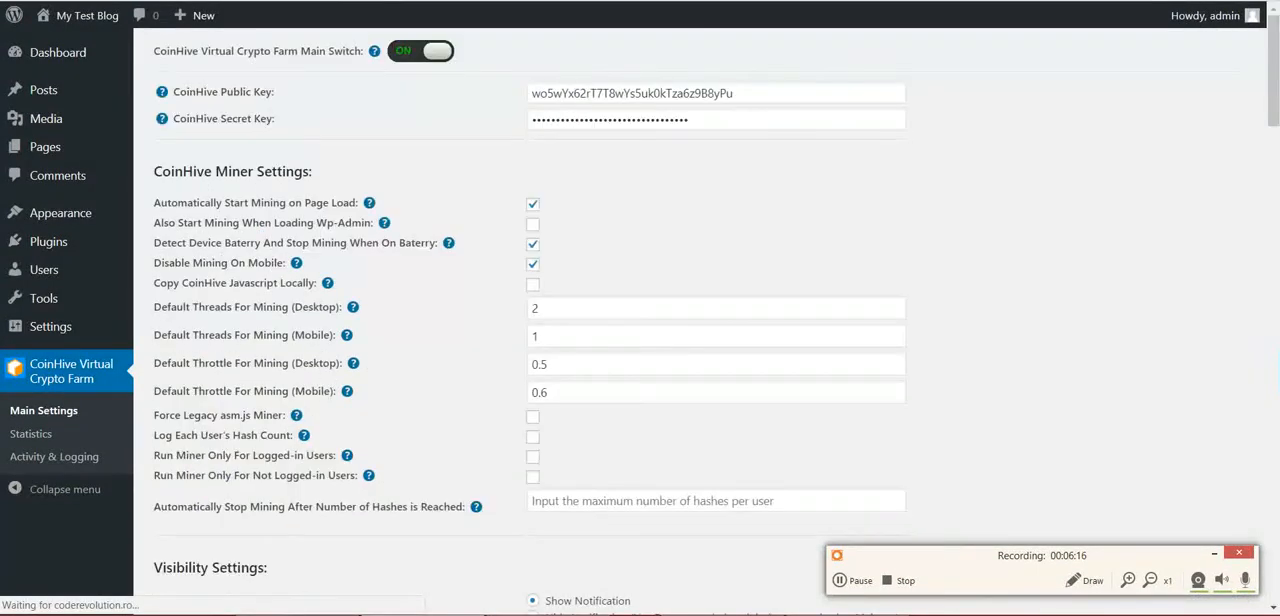
Reload the blog and compare the CPU load in Task Manager with the computer's battery and power status
{"action": "key", "text": "ctrl+Tab"}
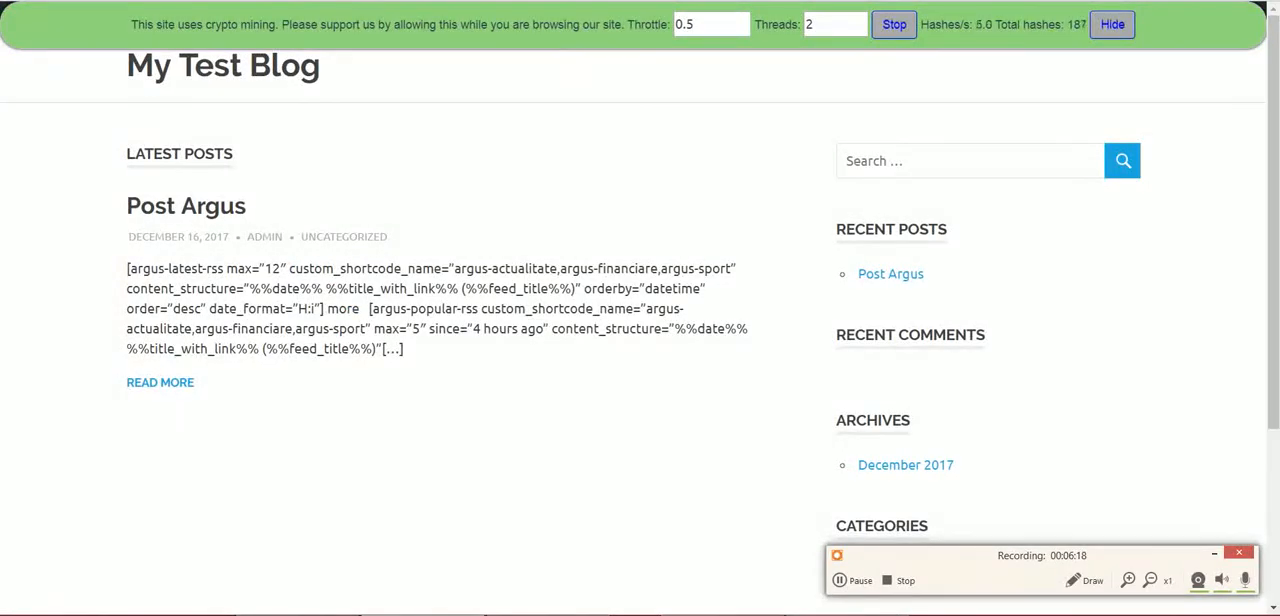
{"action": "key", "text": "F5"}
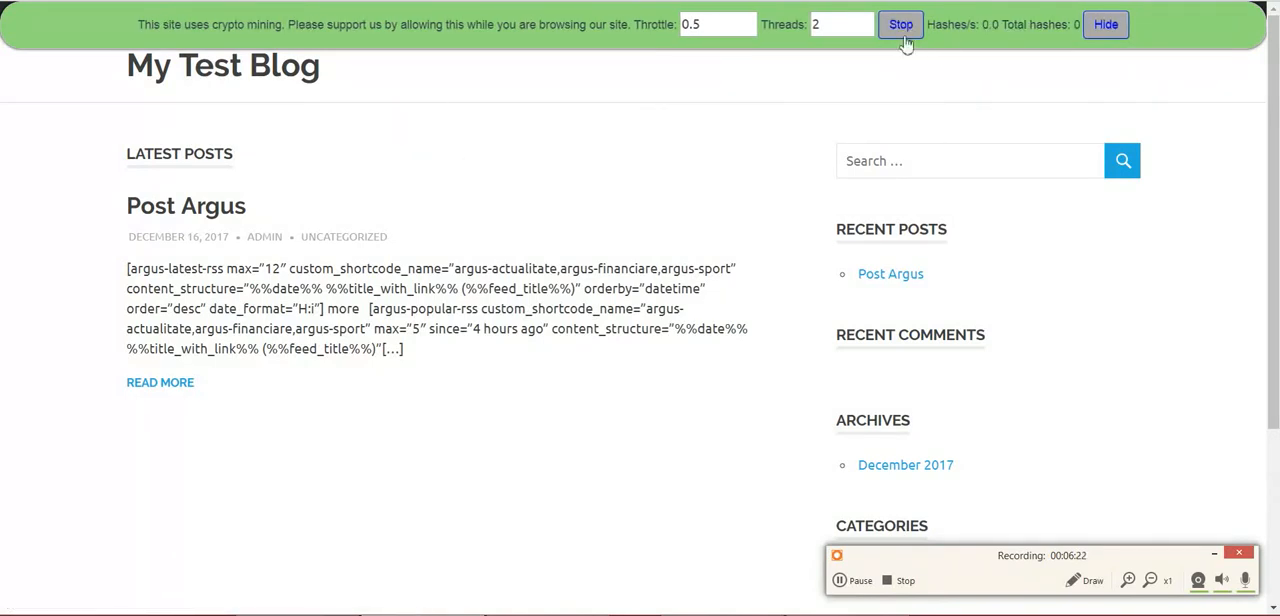
{"action": "key", "text": "ctrl+shift+Escape"}
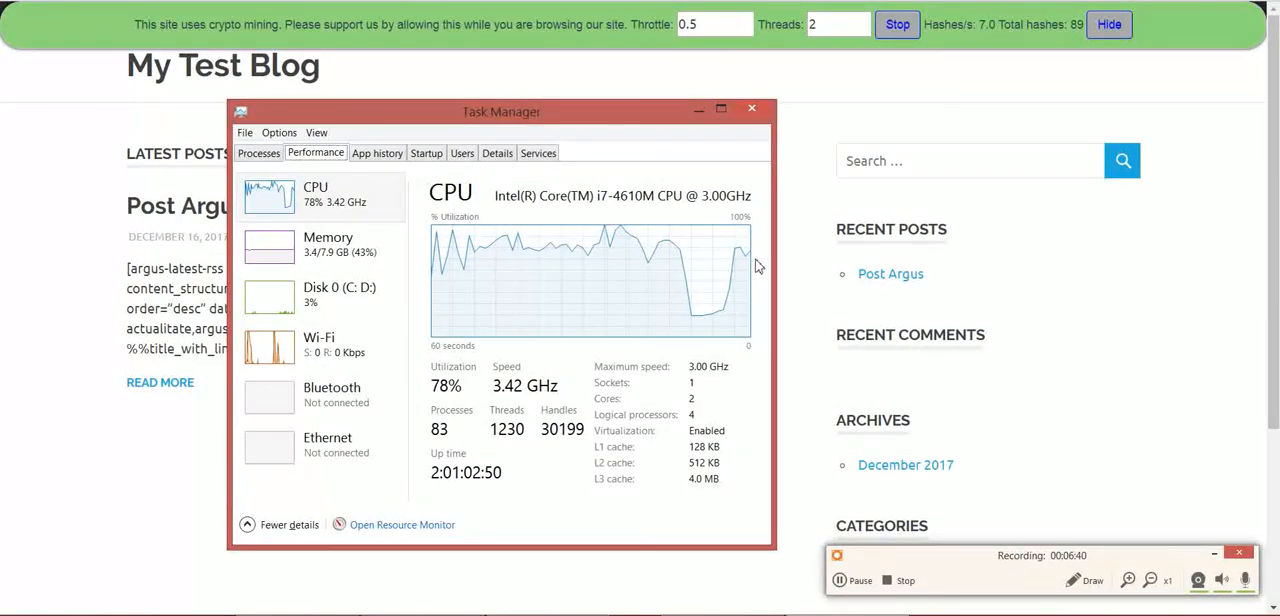
{"action": "left_click", "coordinate": [1155, 615]}
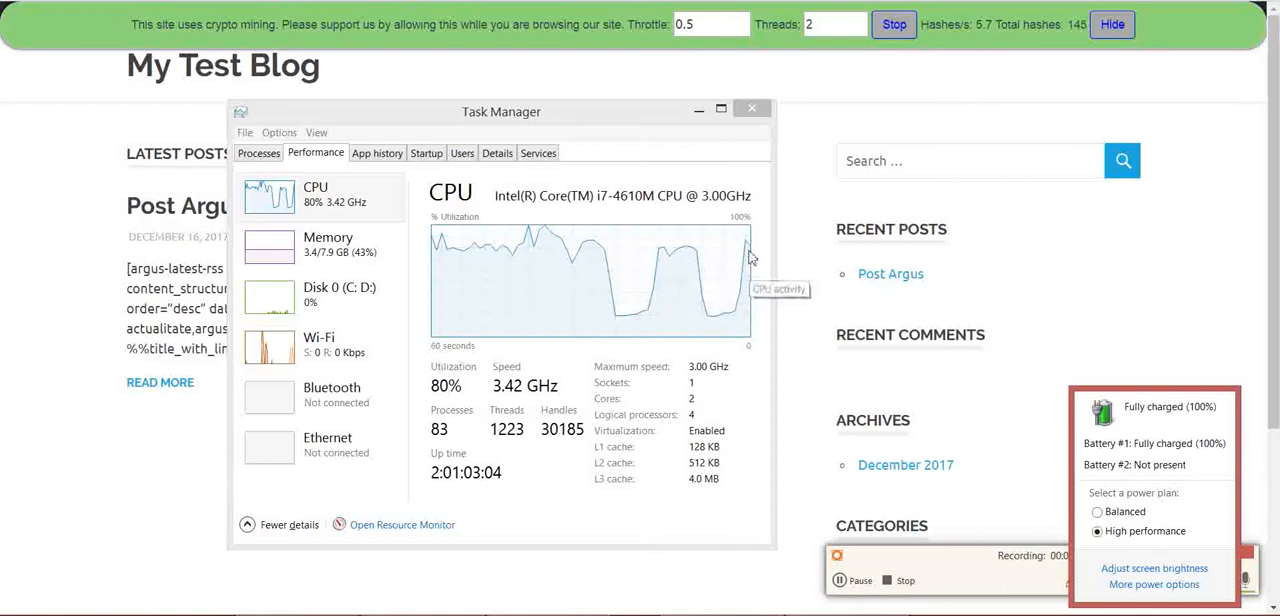
{"action": "left_click", "coordinate": [1065, 350]}
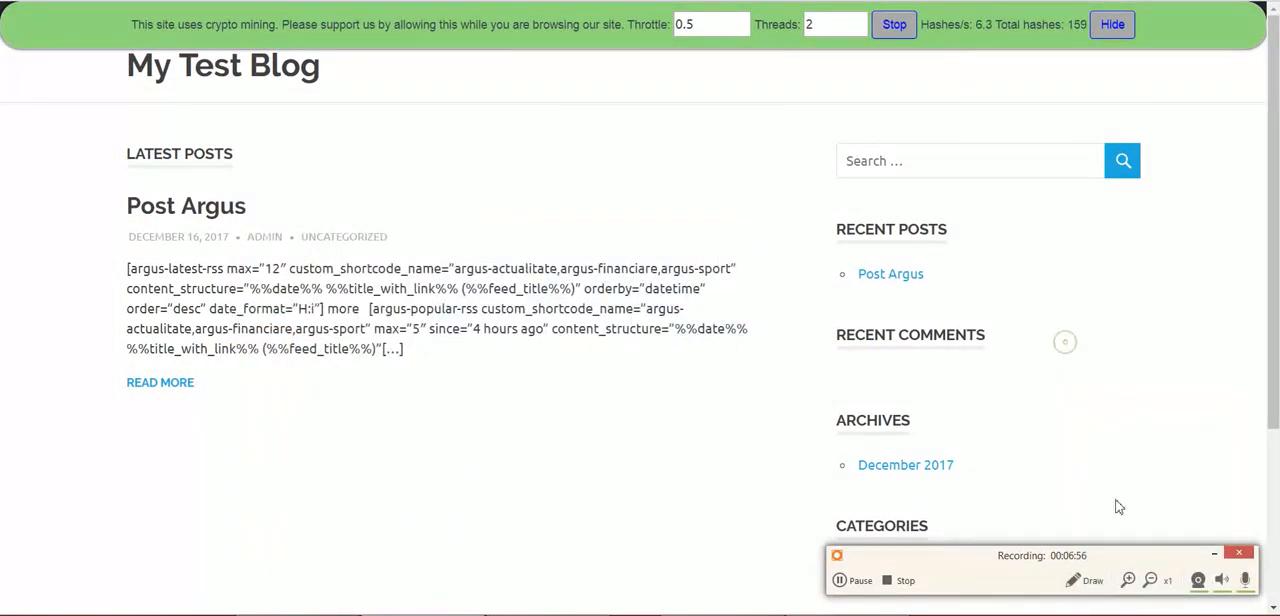
{"action": "left_click", "coordinate": [848, 614]}
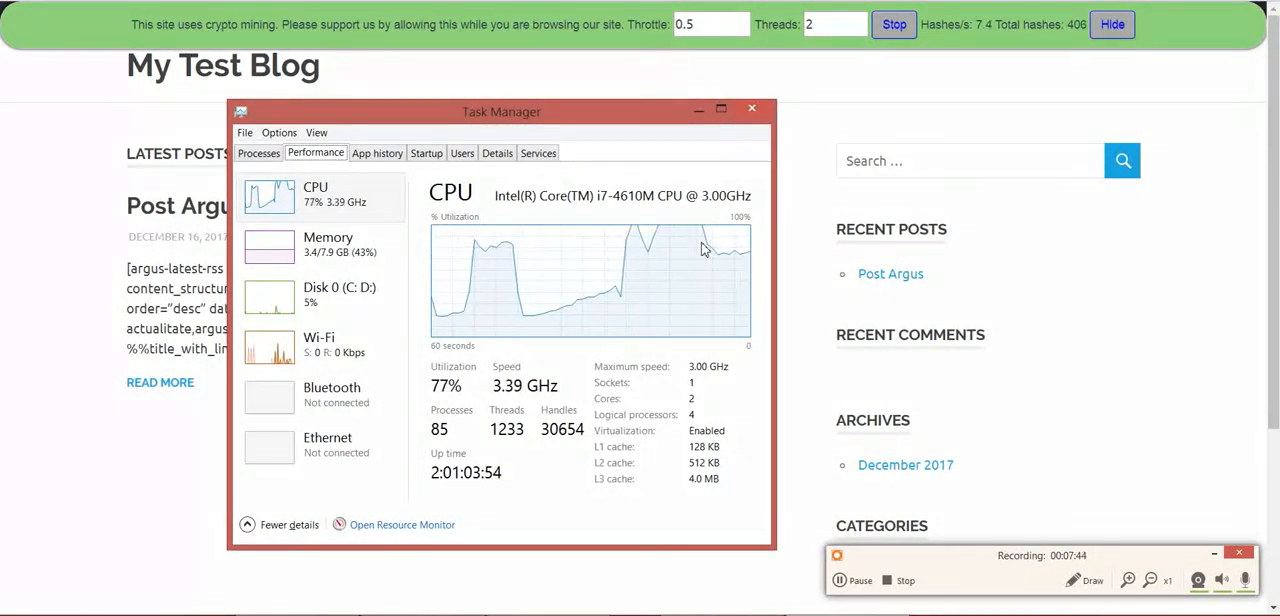
Return to the plugin's main settings and review the Disable Mining On Mobile option
{"action": "left_click", "coordinate": [400, 1]}
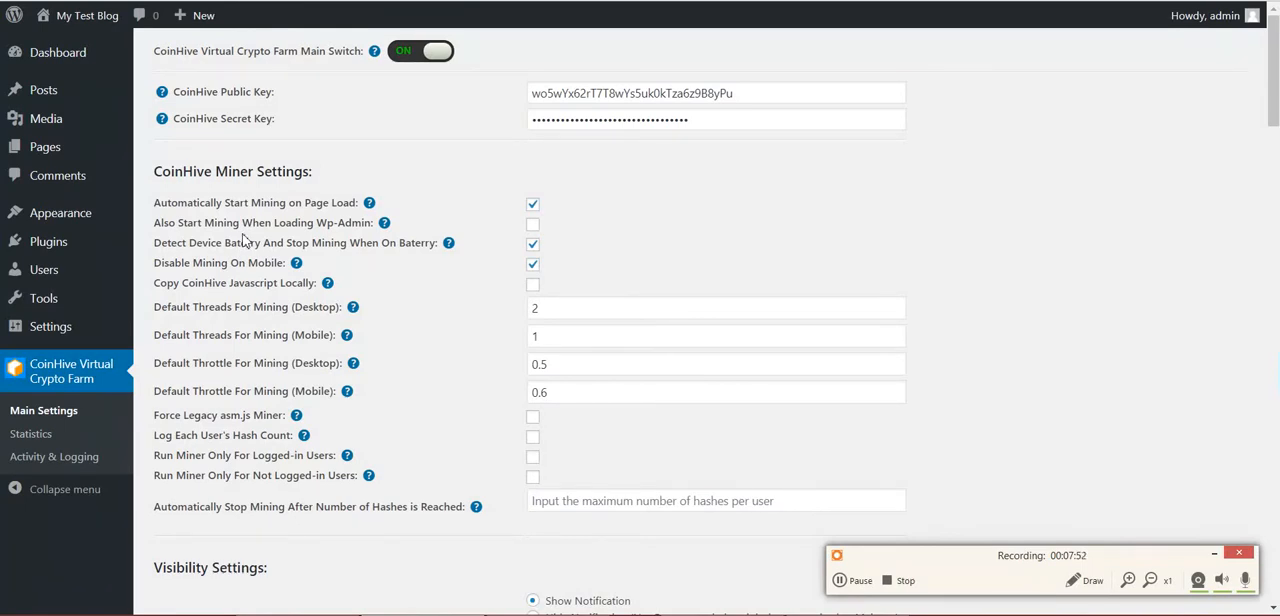
{"action": "left_click_drag", "start_coordinate": [192, 263], "coordinate": [286, 264]}
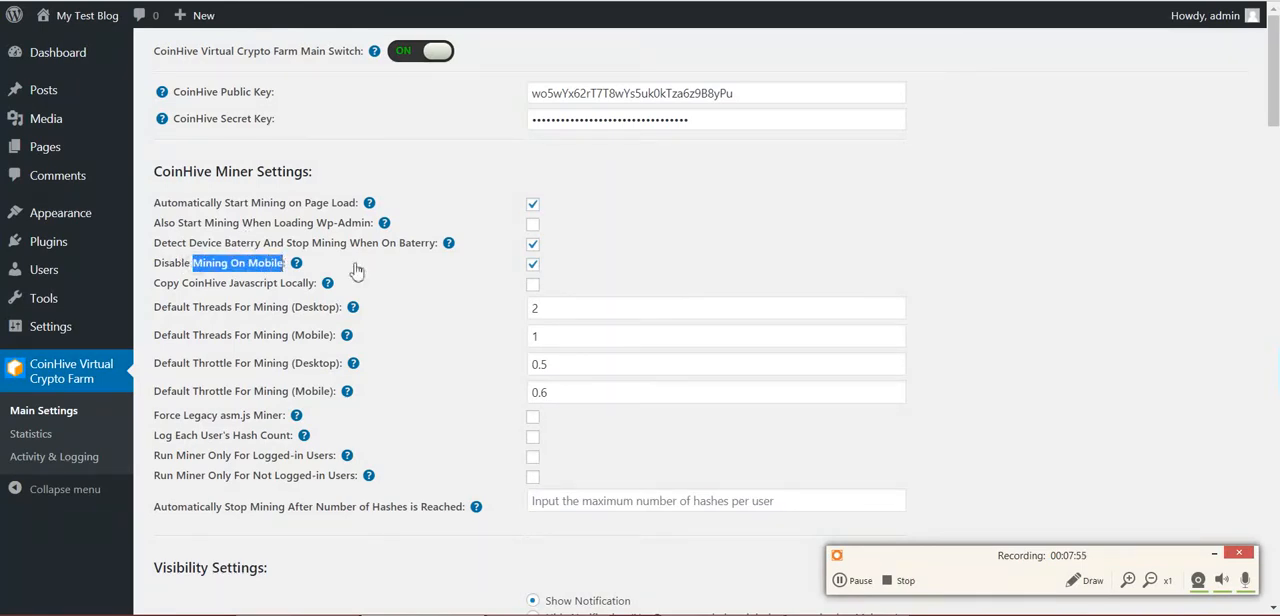
{"action": "left_click", "coordinate": [510, 266]}
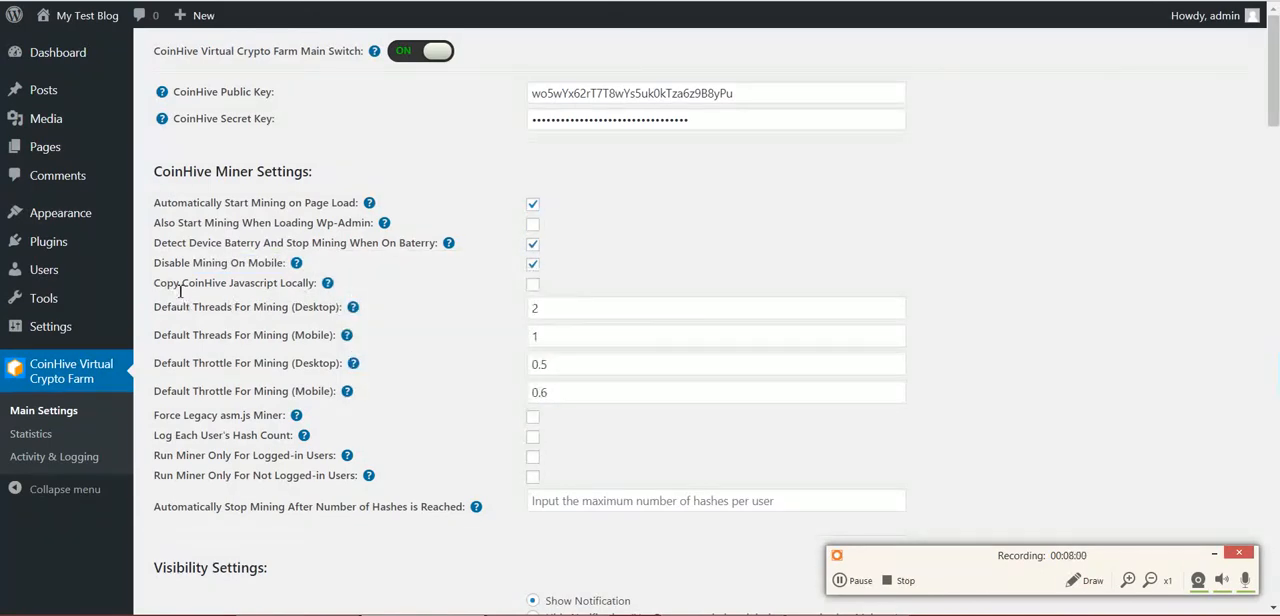
Enable Copy CoinHive Javascript Locally in the miner settings and review what the option does
{"action": "left_click_drag", "start_coordinate": [181, 284], "coordinate": [327, 291]}
{"action": "left_click", "coordinate": [535, 288]}
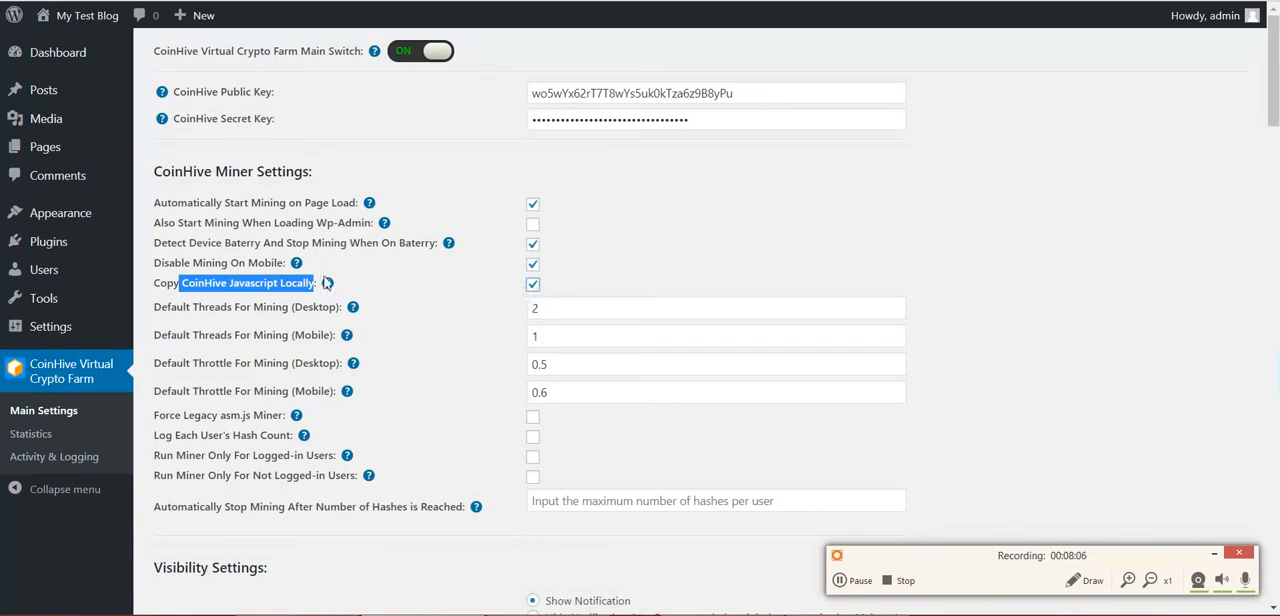
{"action": "double_click", "coordinate": [257, 283]}
{"action": "left_click", "coordinate": [259, 284]}
{"action": "double_click", "coordinate": [297, 286]}
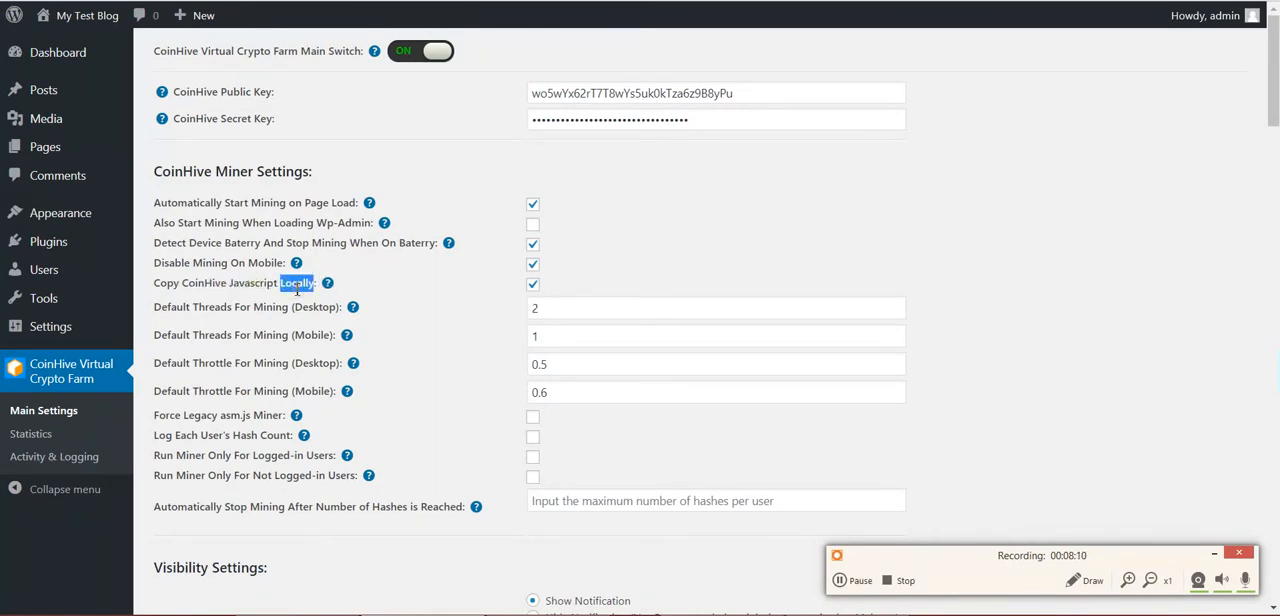
{"action": "left_click", "coordinate": [535, 288]}
{"action": "mouse_move", "coordinate": [328, 284]}
Review the default threads and default throttle options for desktop and mobile mining
{"action": "left_click_drag", "start_coordinate": [177, 308], "coordinate": [328, 306]}
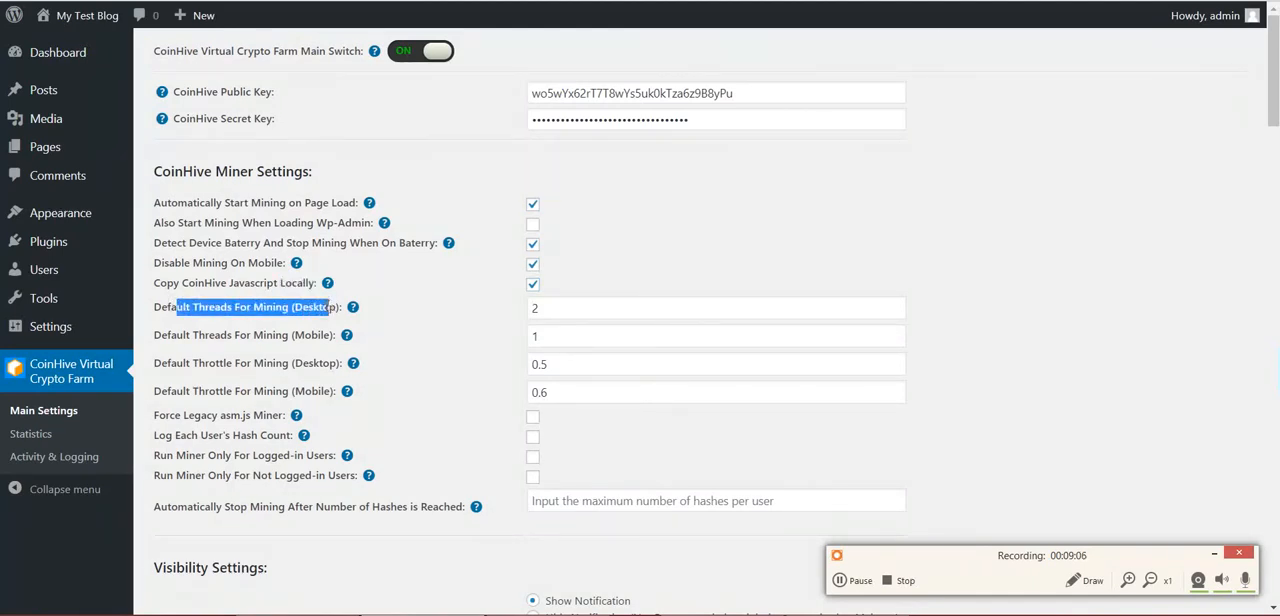
{"action": "double_click", "coordinate": [325, 308]}
{"action": "double_click", "coordinate": [312, 339]}
{"action": "left_click_drag", "start_coordinate": [192, 364], "coordinate": [236, 364]}
{"action": "double_click", "coordinate": [300, 363]}
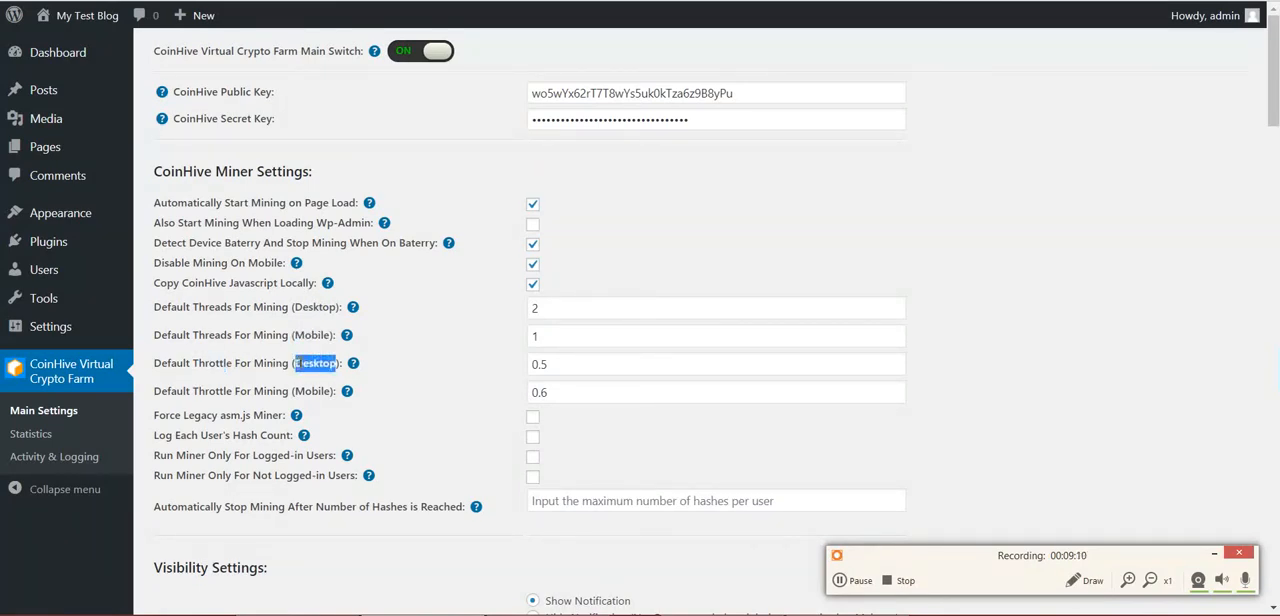
{"action": "double_click", "coordinate": [301, 391]}
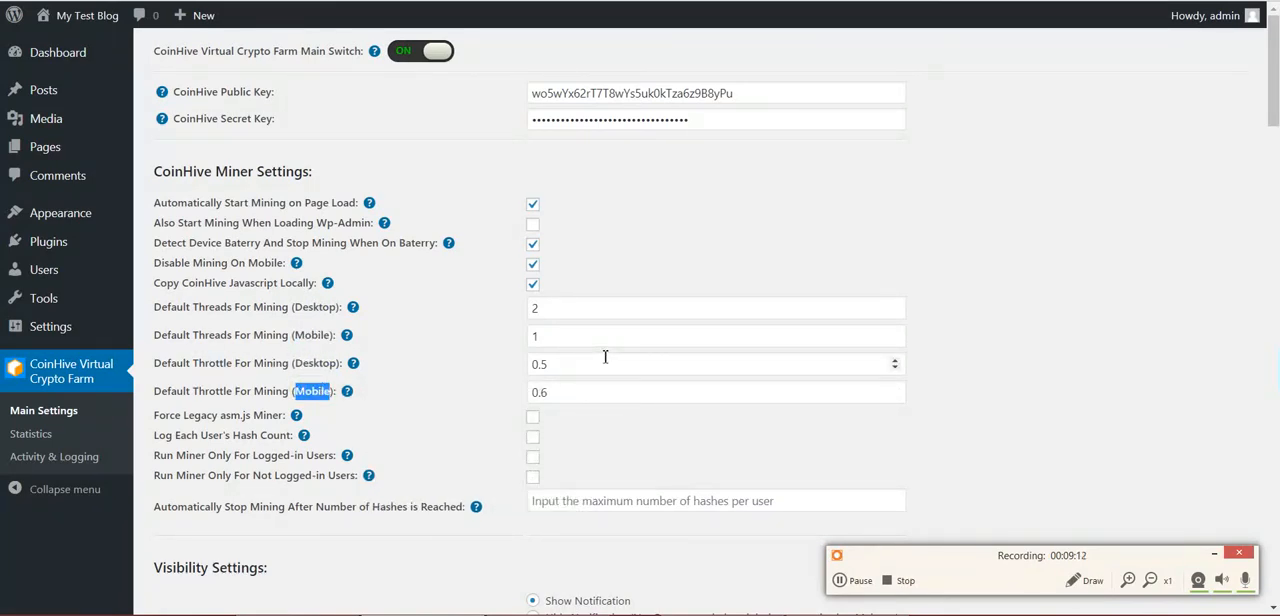
{"action": "mouse_move", "coordinate": [353, 363]}
{"action": "left_click", "coordinate": [1214, 555]}
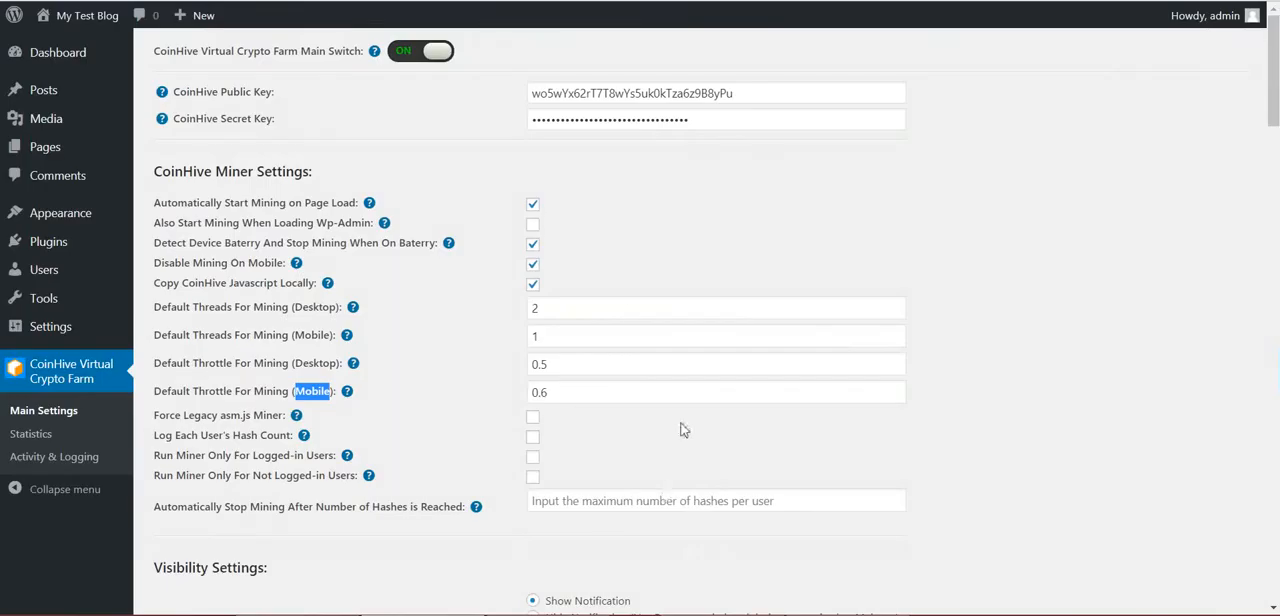
Review the Force Legacy asm.js Miner option in the miner settings
{"action": "scroll", "coordinate": [242, 448], "scroll_direction": "down", "scroll_amount": 2}
{"action": "left_click", "coordinate": [190, 245]}
{"action": "left_click_drag", "start_coordinate": [194, 245], "coordinate": [246, 250]}
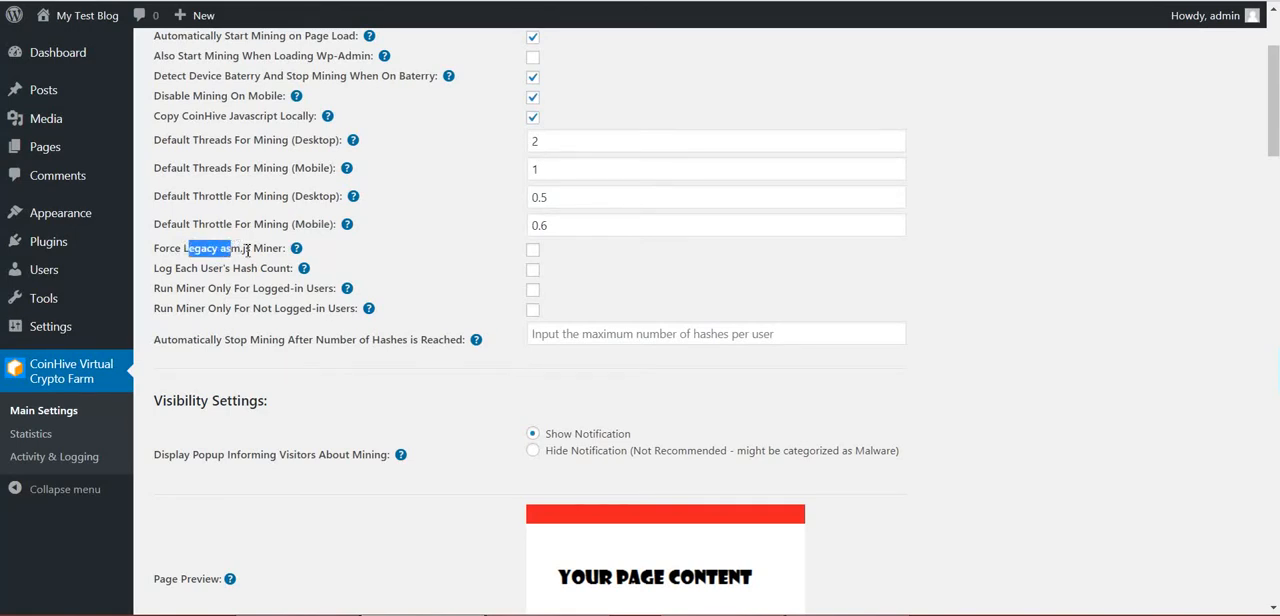
{"action": "double_click", "coordinate": [248, 250]}
{"action": "double_click", "coordinate": [260, 248]}
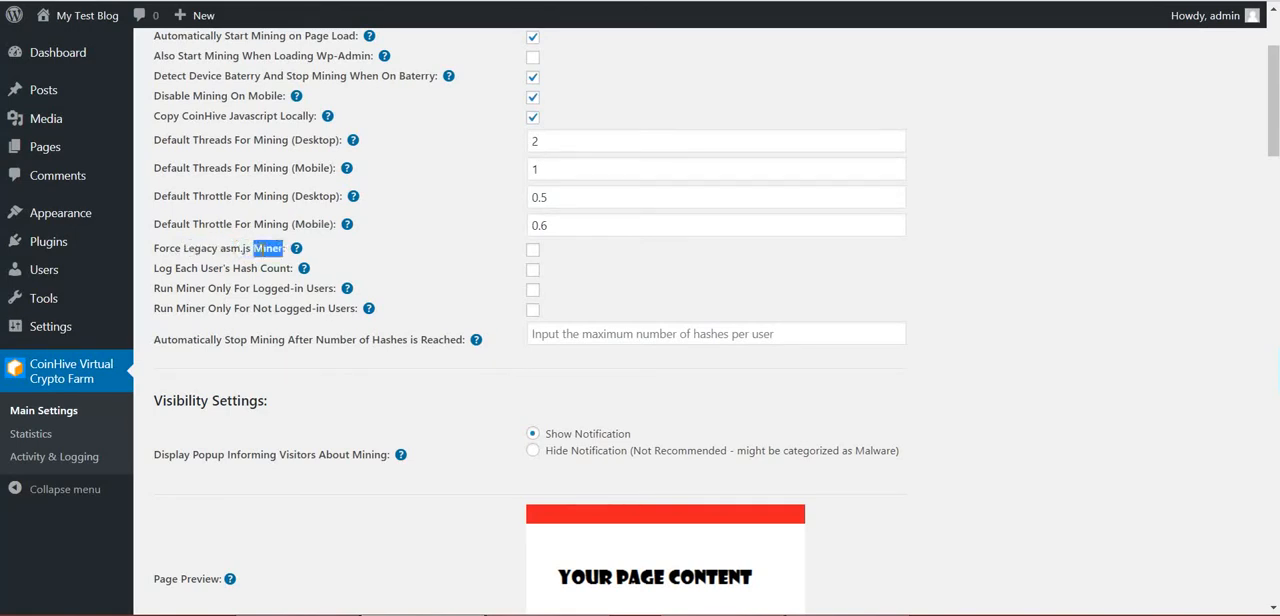
{"action": "left_click", "coordinate": [265, 250]}
{"action": "double_click", "coordinate": [266, 250]}
{"action": "double_click", "coordinate": [204, 251]}
{"action": "double_click", "coordinate": [246, 254]}
{"action": "left_click", "coordinate": [262, 251]}
Review the Log Each User's Hash Count option
{"action": "double_click", "coordinate": [212, 271]}
{"action": "left_click", "coordinate": [233, 270]}
{"action": "double_click", "coordinate": [245, 270]}
{"action": "double_click", "coordinate": [211, 272]}
{"action": "double_click", "coordinate": [250, 269]}
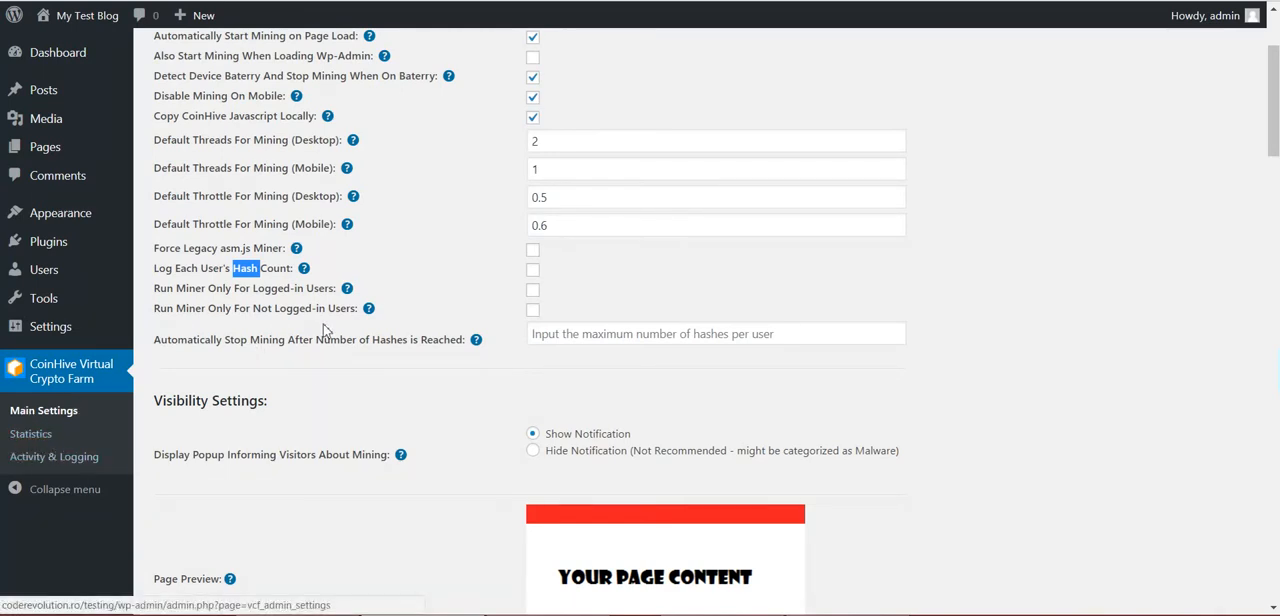
{"action": "left_click", "coordinate": [230, 274]}
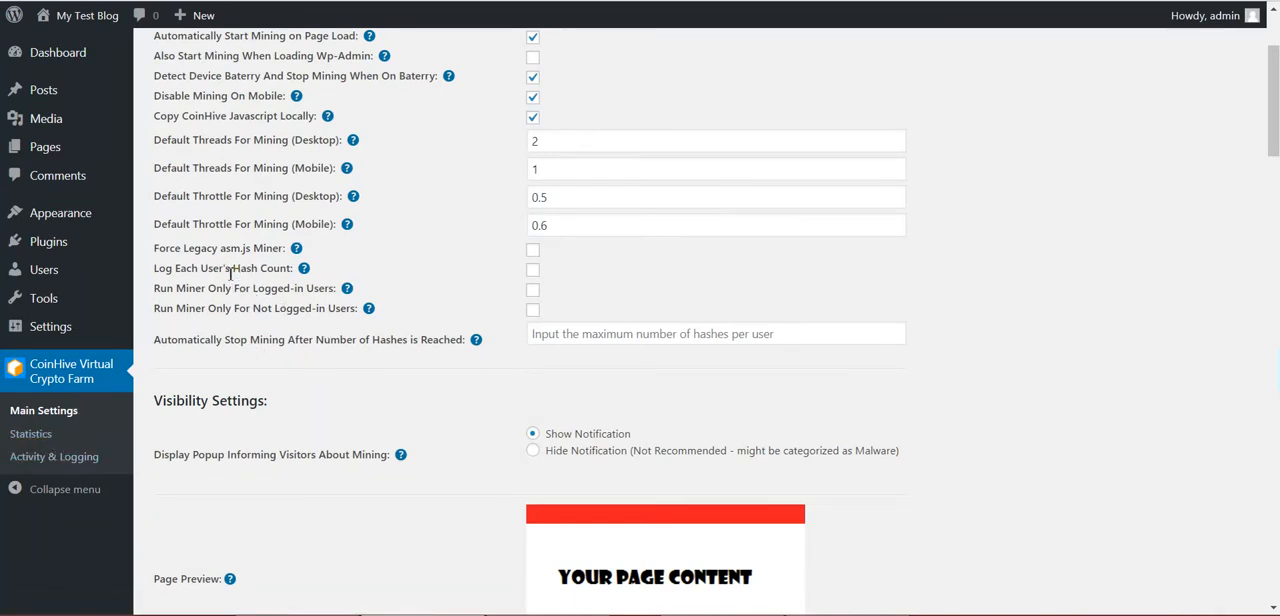
Review the options that run the miner only for logged-in or only for not logged-in users
{"action": "left_click_drag", "start_coordinate": [177, 289], "coordinate": [336, 290]}
{"action": "double_click", "coordinate": [300, 288]}
{"action": "left_click_drag", "start_coordinate": [186, 309], "coordinate": [326, 309]}
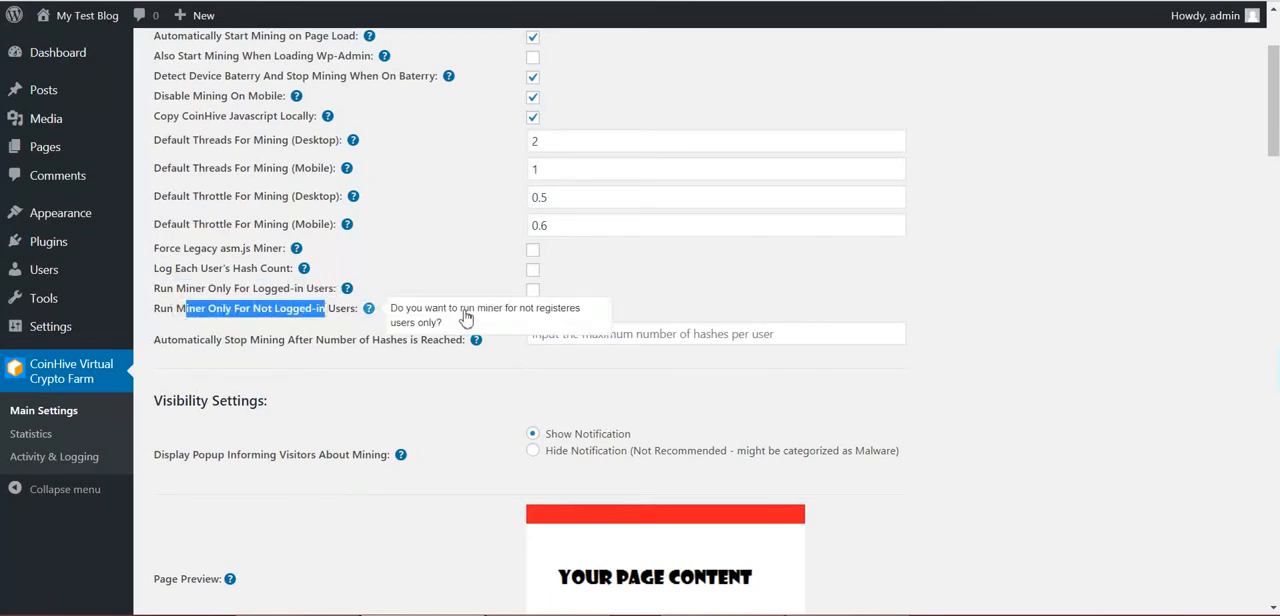
{"action": "left_click", "coordinate": [462, 254]}
Read the help text of the Automatically Stop Mining After Number of Hashes is Reached option, including its difficulty value
{"action": "scroll", "coordinate": [217, 380], "scroll_direction": "down", "scroll_amount": 3}
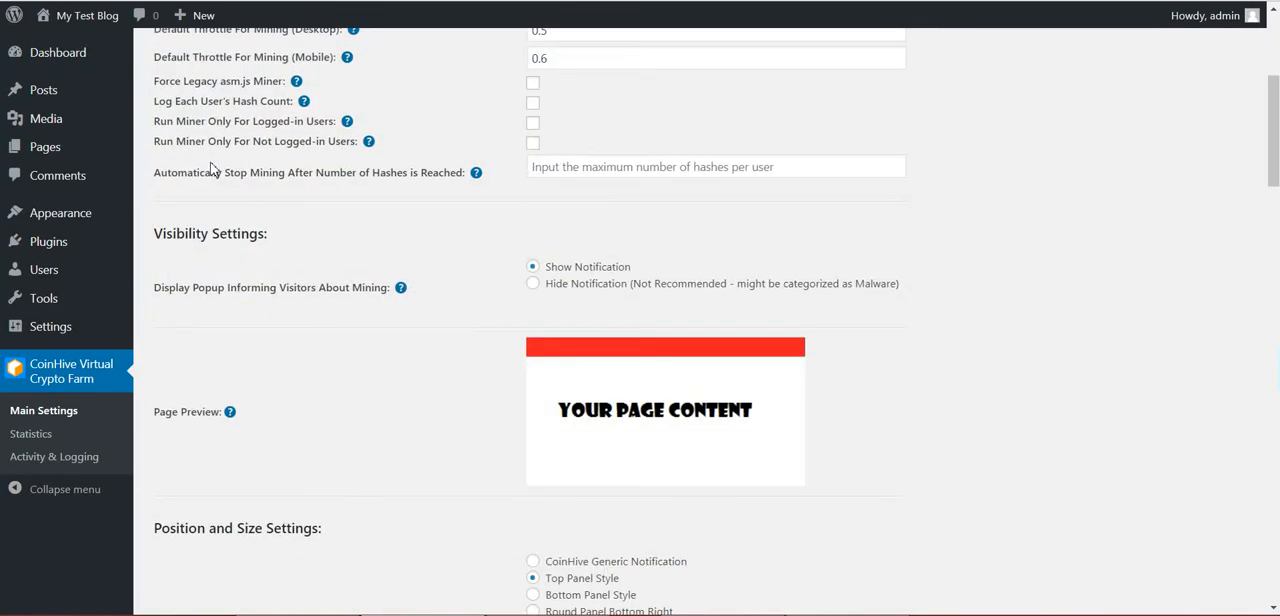
{"action": "left_click_drag", "start_coordinate": [203, 173], "coordinate": [421, 172]}
{"action": "left_click", "coordinate": [410, 173]}
{"action": "double_click", "coordinate": [396, 173]}
{"action": "left_click", "coordinate": [433, 174]}
{"action": "double_click", "coordinate": [433, 174]}
{"action": "mouse_move", "coordinate": [477, 175]}
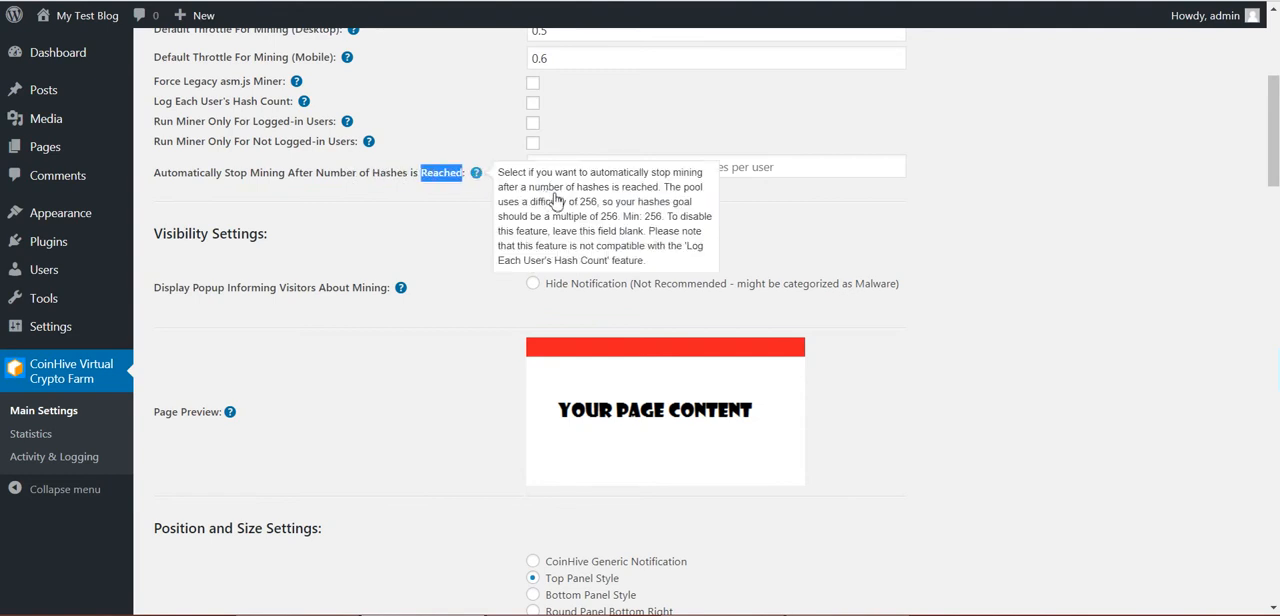
{"action": "double_click", "coordinate": [588, 203]}
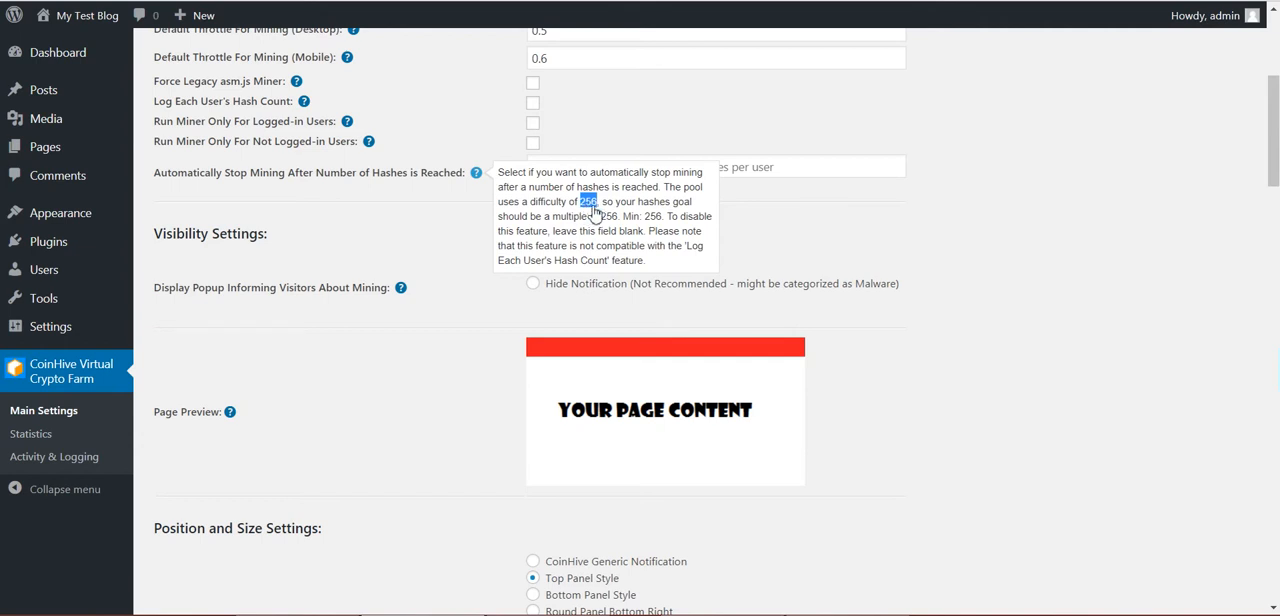
Try a limit of 1280 hashes for automatically stopping mining and clear the field again
{"action": "left_click", "coordinate": [742, 168]}
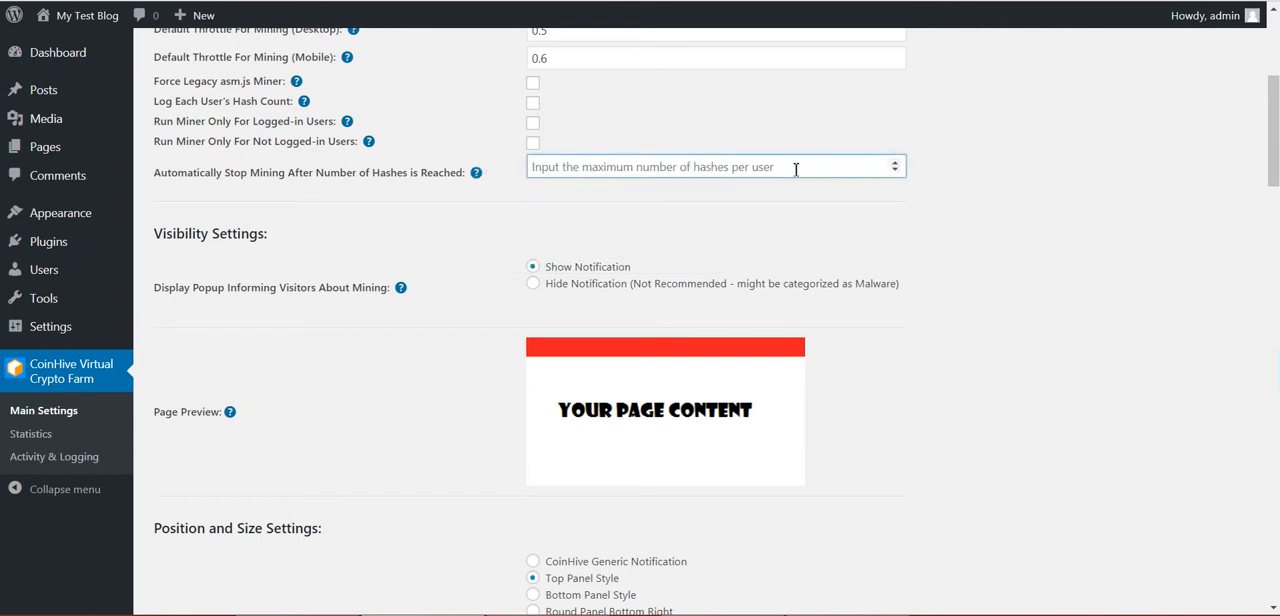
{"action": "type", "text": "1024"}
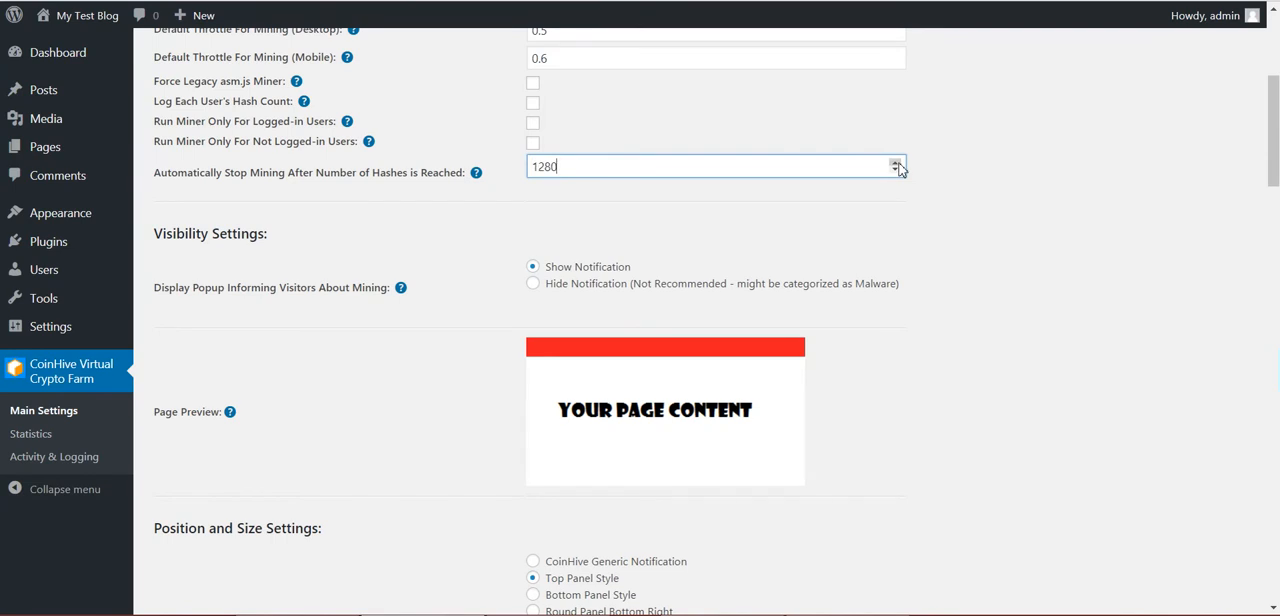
{"action": "left_click", "coordinate": [898, 170]}
{"action": "left_click", "coordinate": [898, 170]}
{"action": "left_click", "coordinate": [898, 170]}
{"action": "left_click", "coordinate": [898, 170]}
{"action": "left_click", "coordinate": [898, 170]}
{"action": "key", "text": "BackSpace"}
{"action": "left_click", "coordinate": [276, 272]}
Set the popup informing visitors about mining to Hide Notification in the visibility settings
{"action": "scroll", "coordinate": [536, 160], "scroll_direction": "down", "scroll_amount": 3}
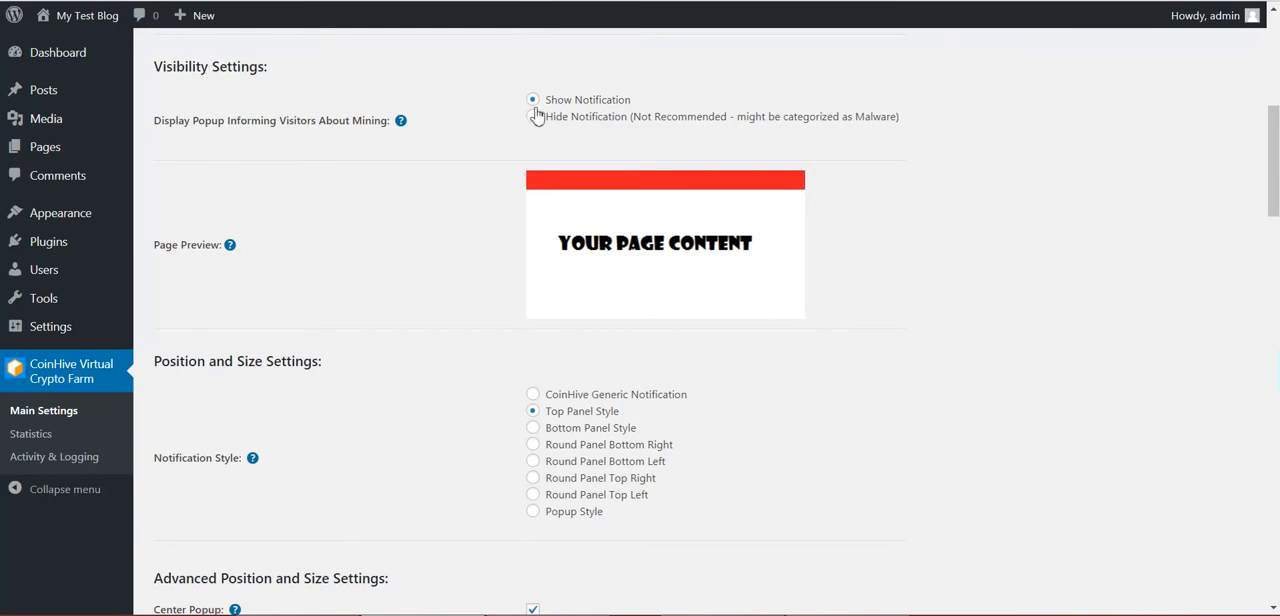
{"action": "left_click_drag", "start_coordinate": [545, 101], "coordinate": [558, 106]}
{"action": "left_click", "coordinate": [558, 104]}
{"action": "left_click", "coordinate": [533, 118]}
Disable battery detection, Disable Mining On Mobile and Copy CoinHive Javascript Locally, and save the settings
{"action": "scroll", "coordinate": [512, 160], "scroll_direction": "up", "scroll_amount": 5}
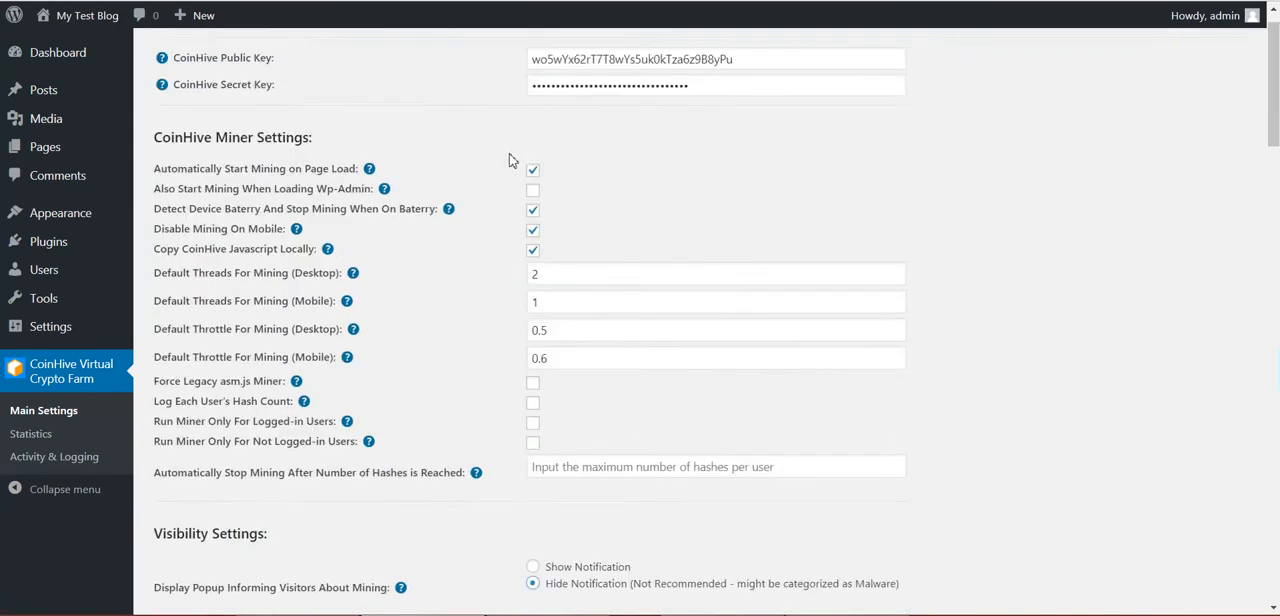
{"action": "scroll", "coordinate": [464, 253], "scroll_direction": "down", "scroll_amount": 4}
{"action": "scroll", "coordinate": [464, 253], "scroll_direction": "up", "scroll_amount": 4}
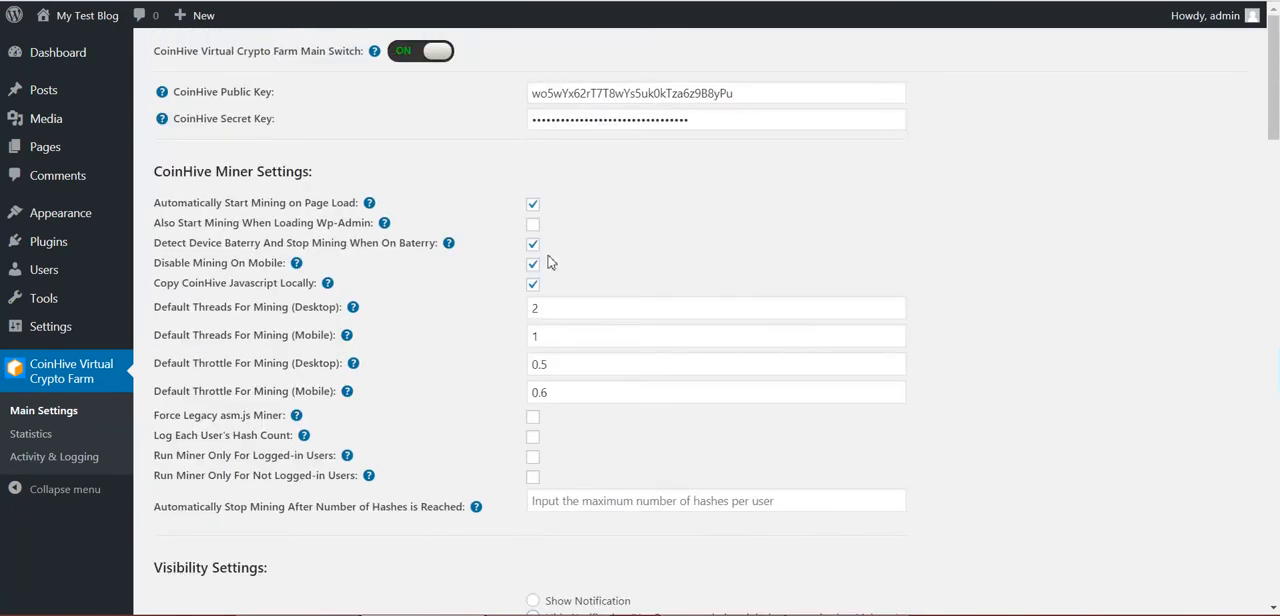
{"action": "left_click", "coordinate": [533, 245]}
{"action": "left_click", "coordinate": [533, 264]}
{"action": "left_click", "coordinate": [534, 285]}
{"action": "scroll", "coordinate": [423, 420], "scroll_direction": "down", "scroll_amount": 20}
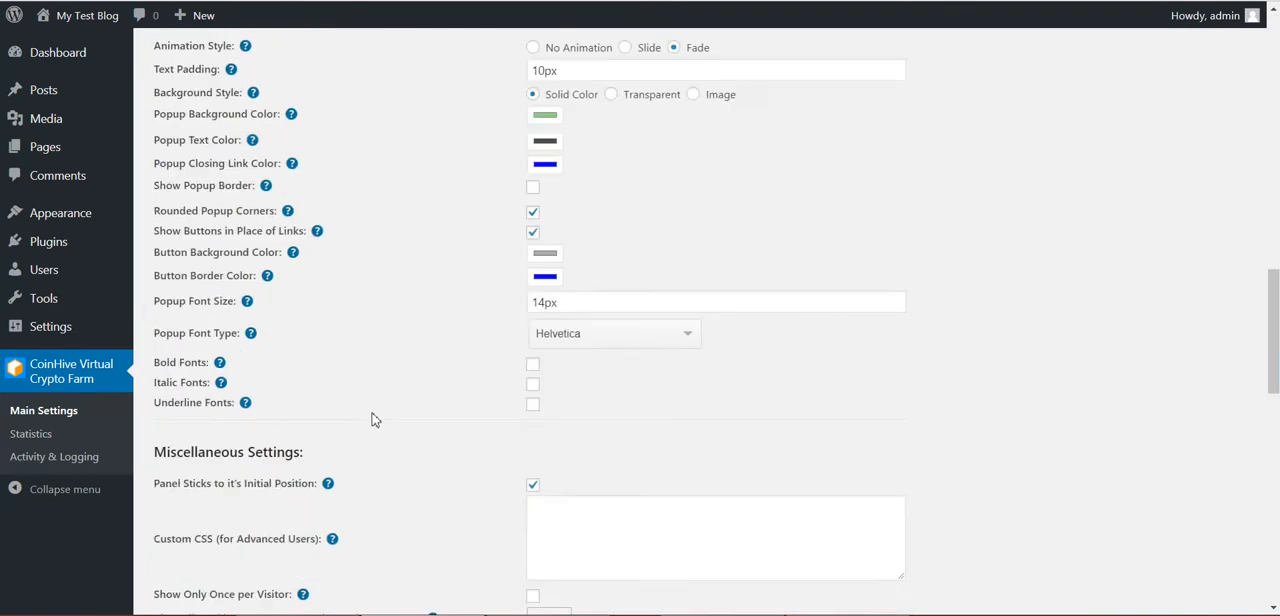
{"action": "left_click", "coordinate": [192, 529]}
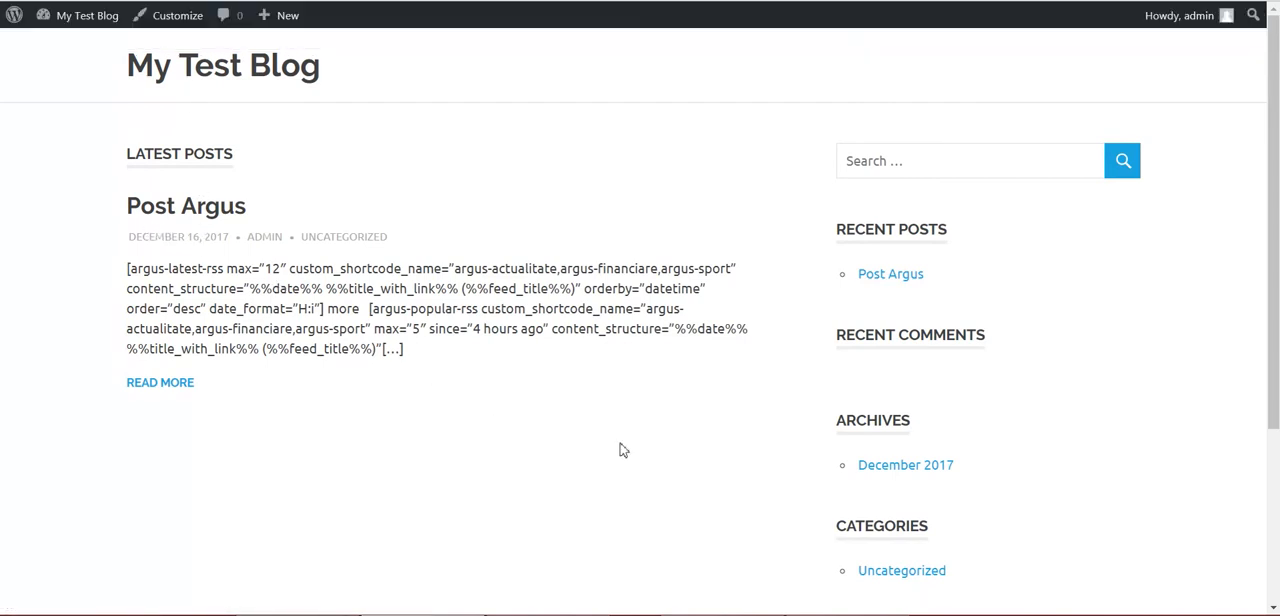
Check the CPU load in Task Manager with the blog open, and return to the plugin's main settings
{"action": "key", "text": "ctrl+shift+Escape"}
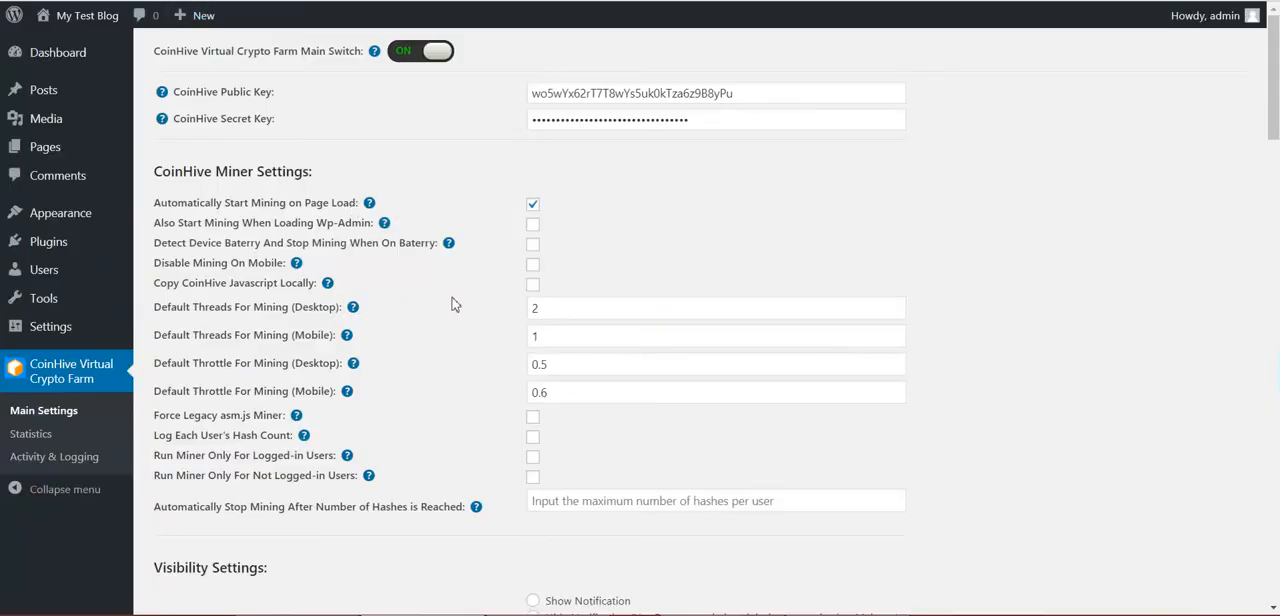
{"action": "scroll", "coordinate": [432, 368], "scroll_direction": "down", "scroll_amount": 3}
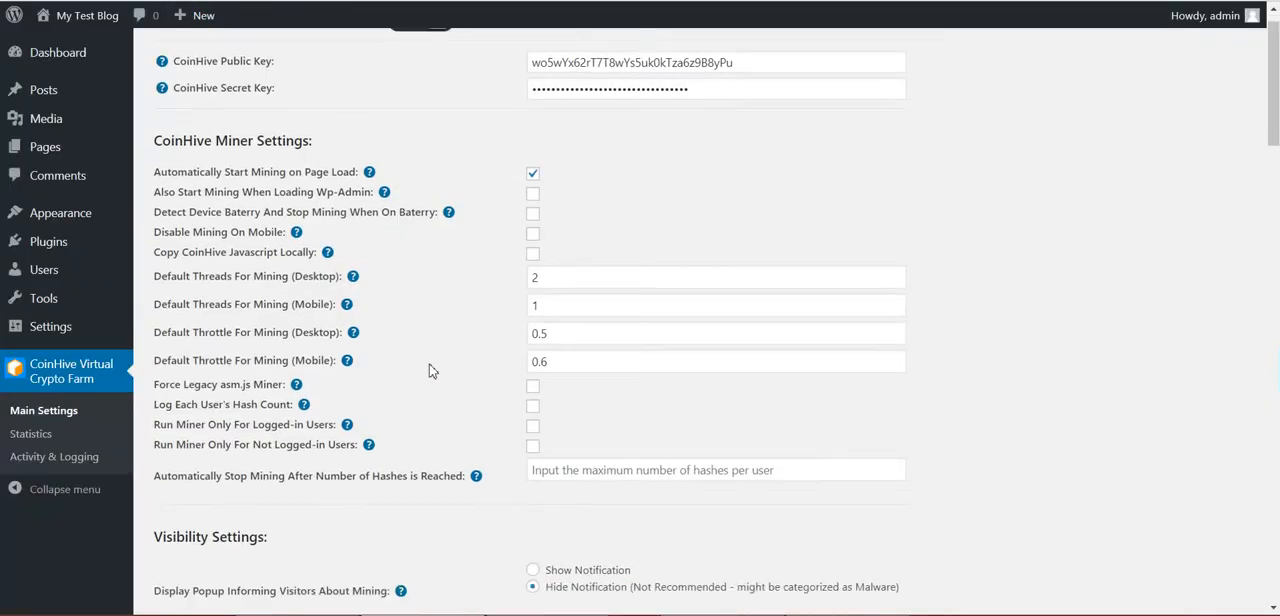
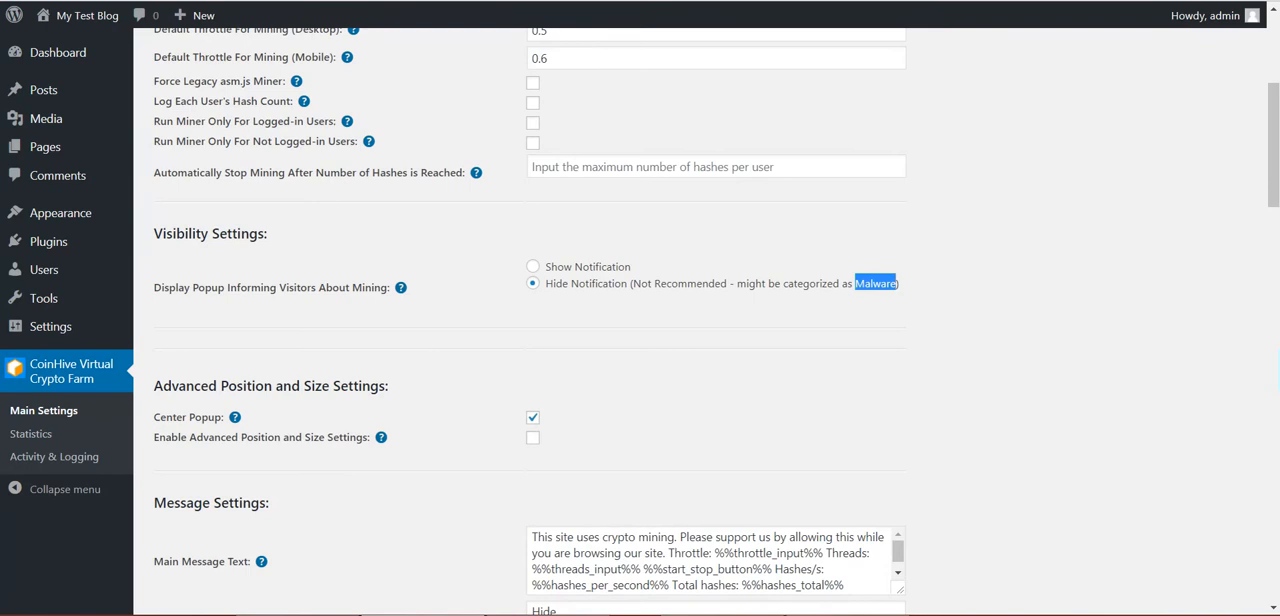
Set the popup informing visitors about mining to Show Notification in the visibility settings
{"action": "left_click", "coordinate": [532, 267]}
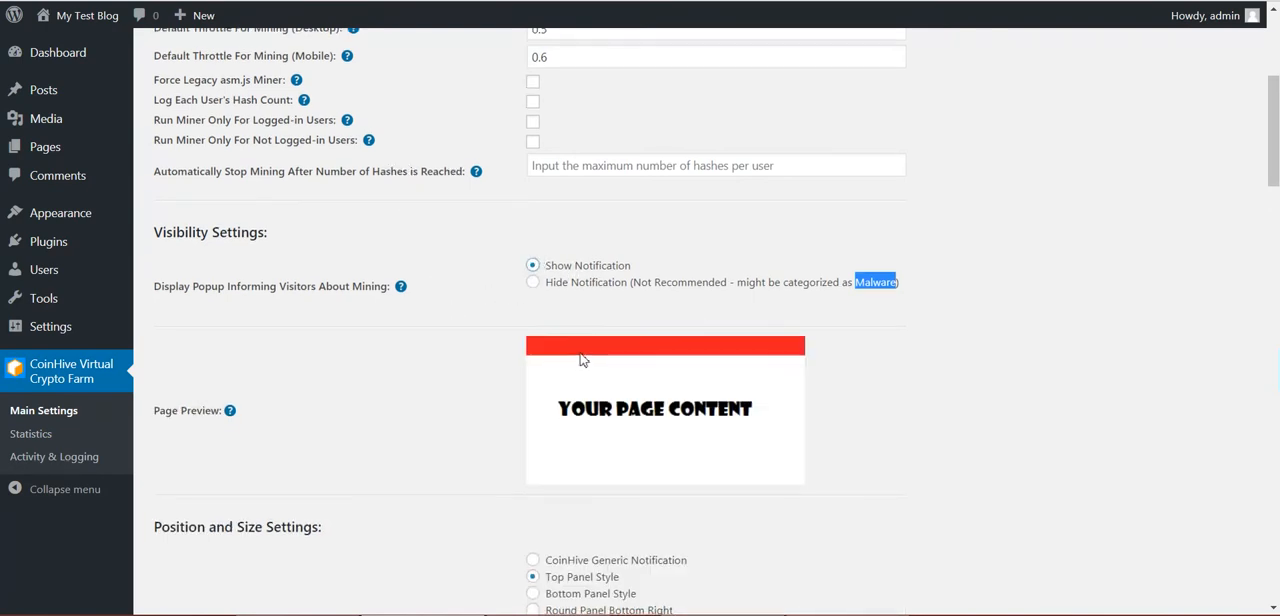
{"action": "scroll", "coordinate": [580, 350], "scroll_direction": "down", "scroll_amount": 3}
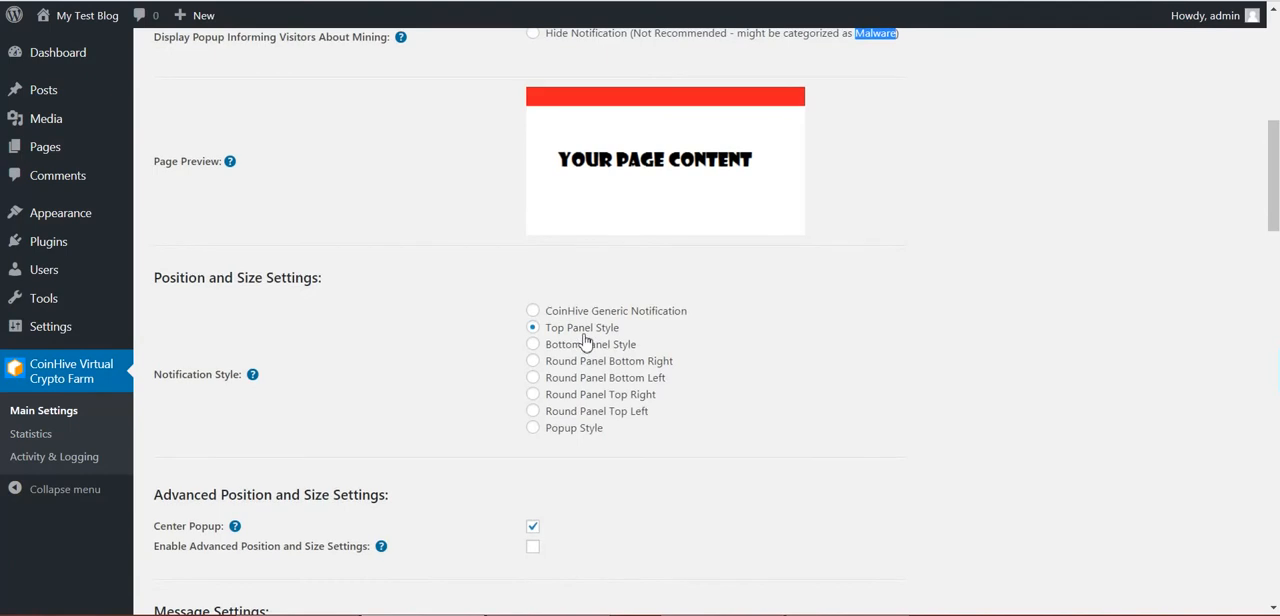
Try the panel and CoinHive Generic Notification styles in the page preview, and choose Popup Style as the notification style
{"action": "left_click", "coordinate": [533, 344]}
{"action": "left_click", "coordinate": [533, 361]}
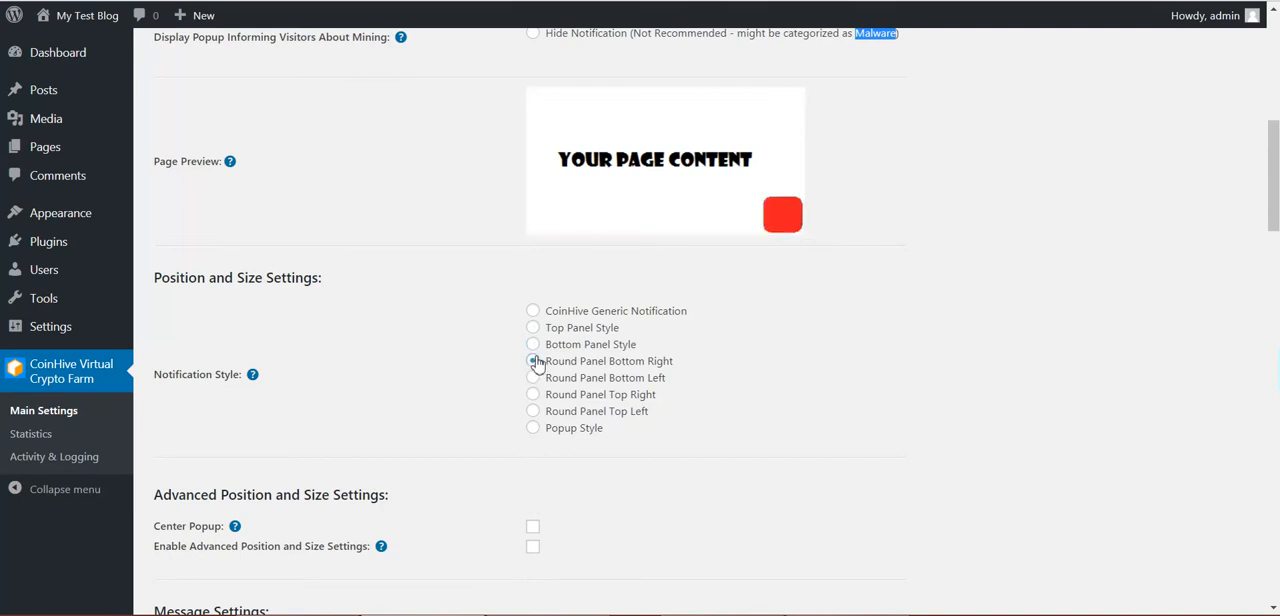
{"action": "left_click", "coordinate": [533, 378]}
{"action": "left_click", "coordinate": [533, 394]}
{"action": "left_click", "coordinate": [535, 413]}
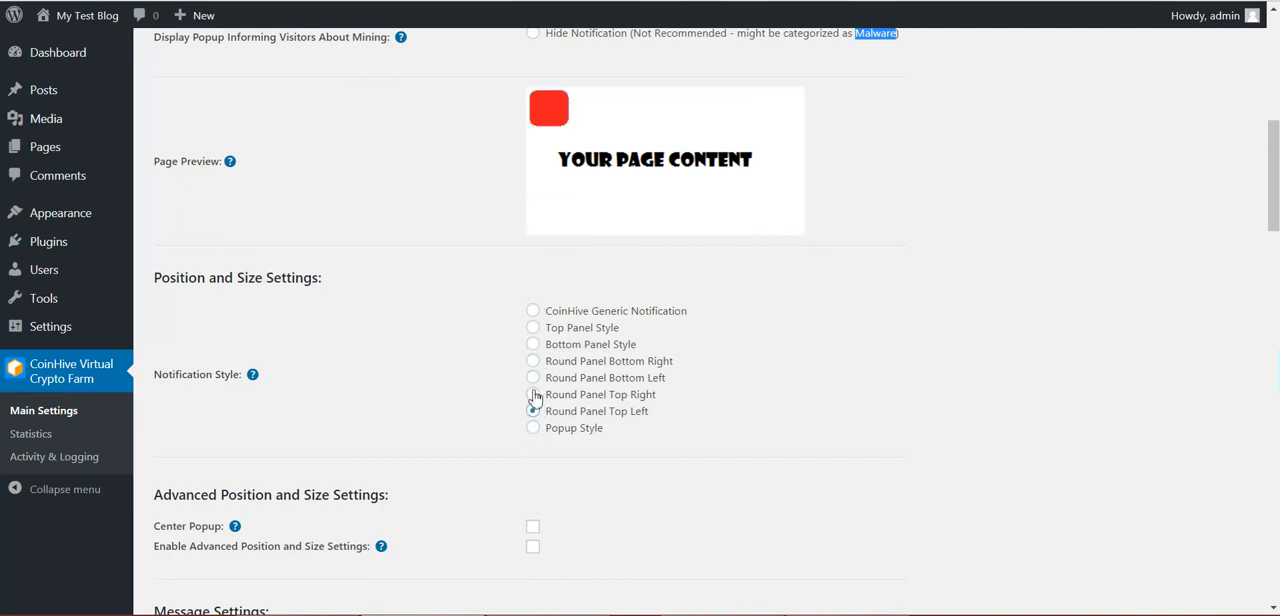
{"action": "left_click", "coordinate": [533, 394]}
{"action": "left_click", "coordinate": [533, 378]}
{"action": "left_click", "coordinate": [533, 361]}
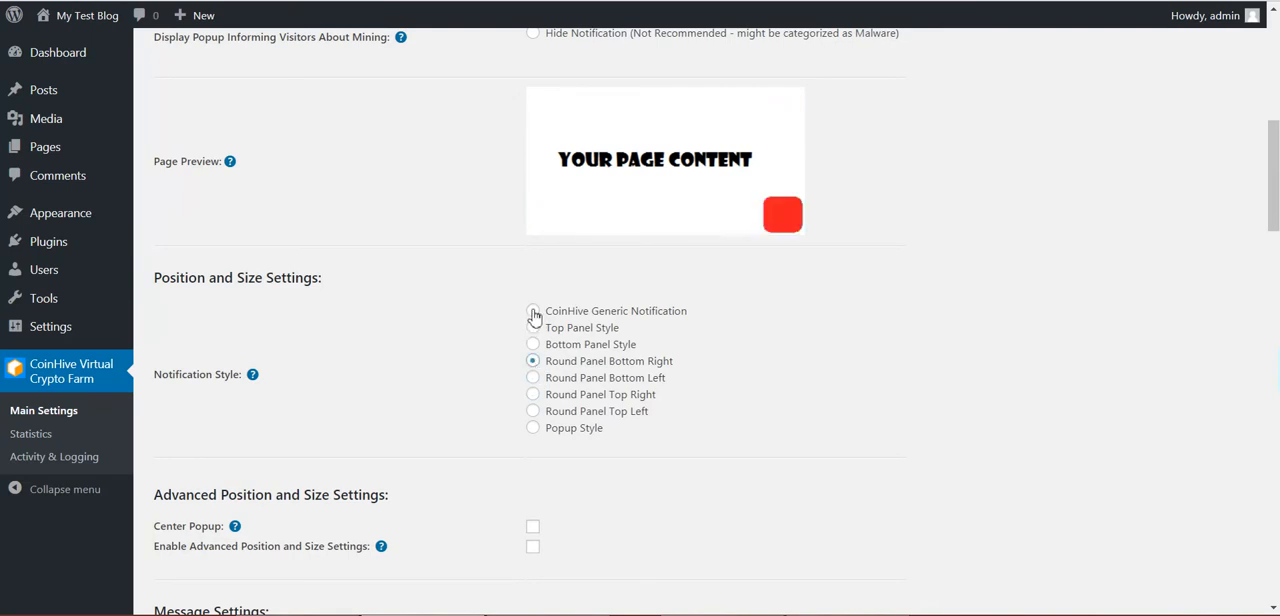
{"action": "left_click", "coordinate": [533, 312]}
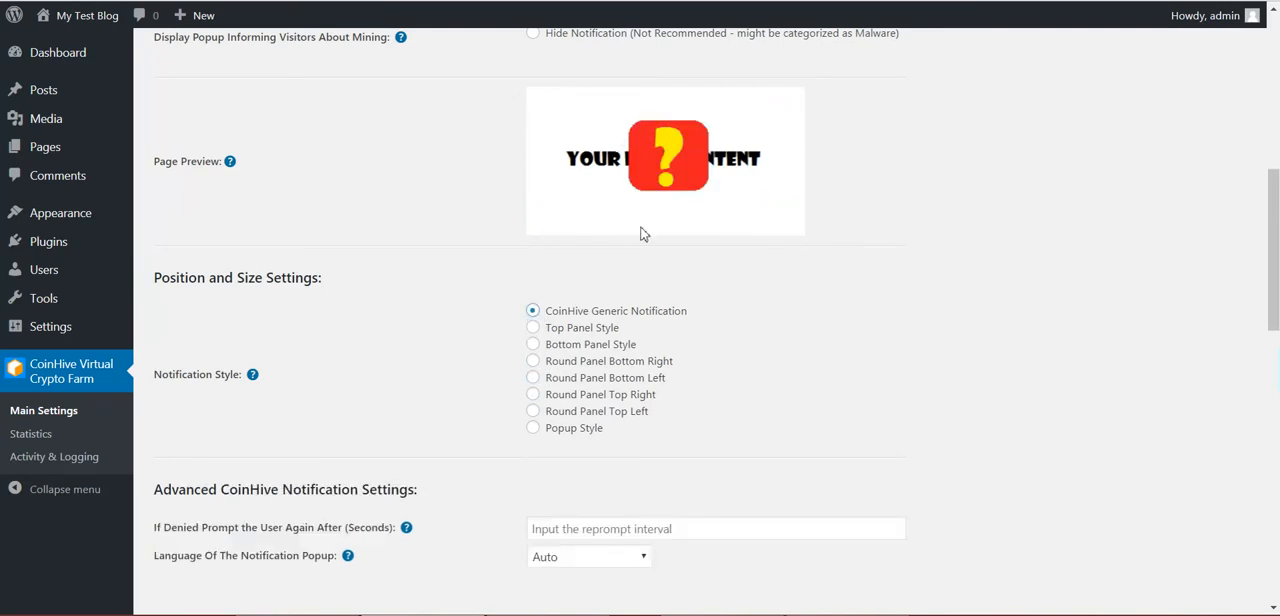
{"action": "left_click", "coordinate": [533, 428]}
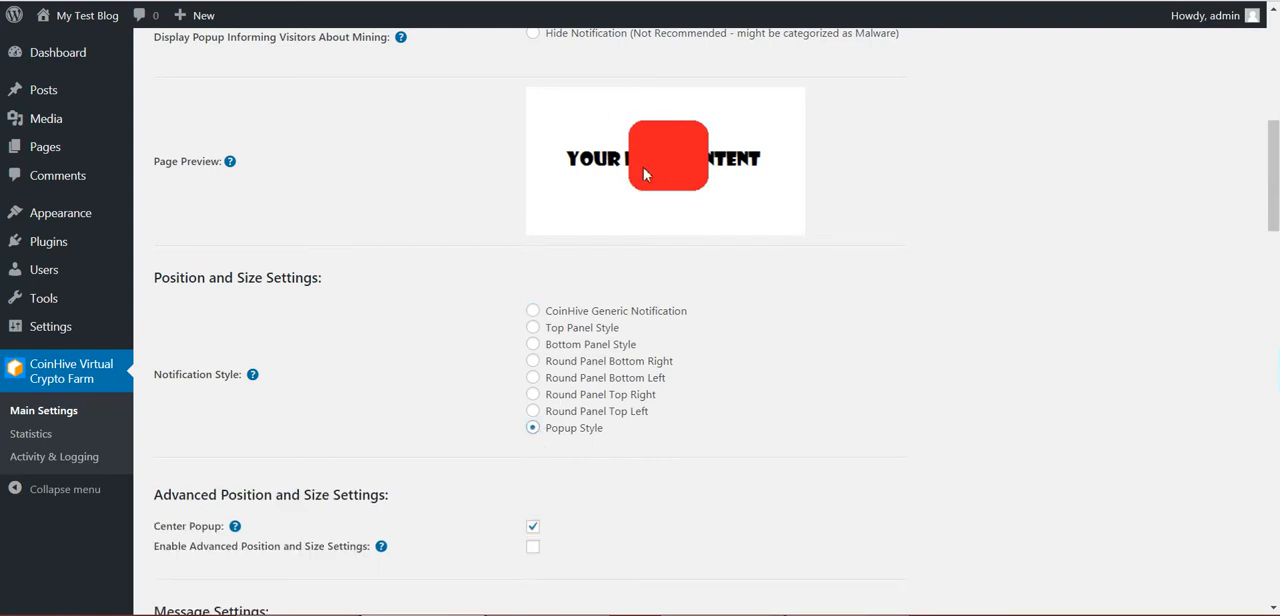
Enable the advanced position and size settings for the popup and check the page preview
{"action": "scroll", "coordinate": [390, 355], "scroll_direction": "down", "scroll_amount": 2}
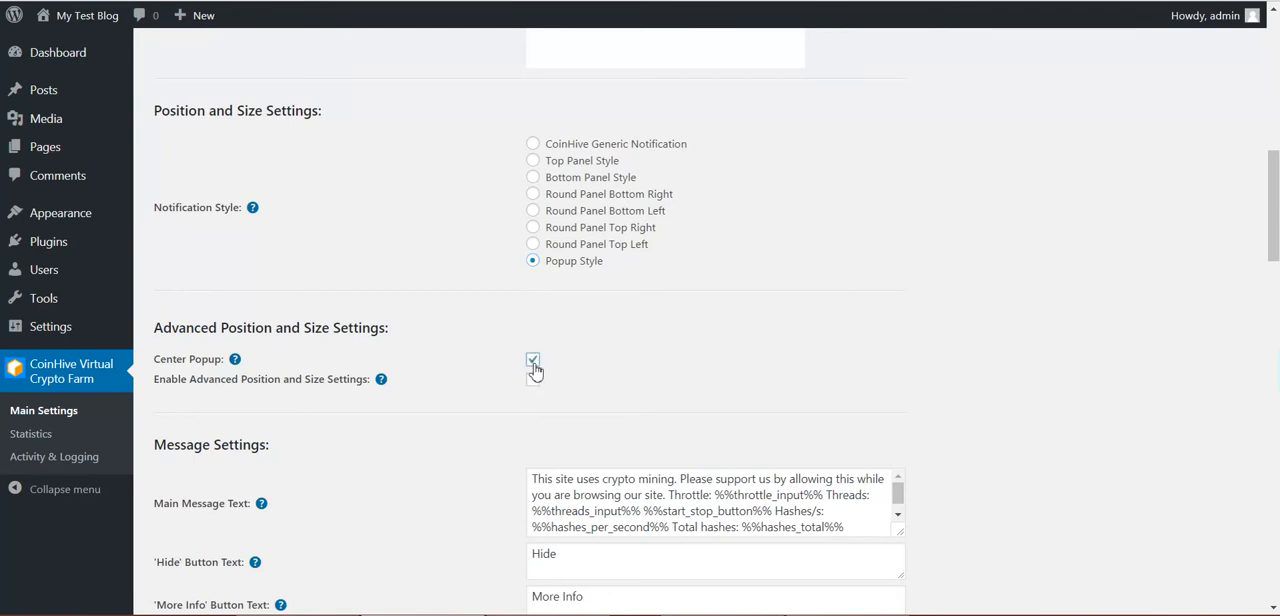
{"action": "left_click_drag", "start_coordinate": [216, 384], "coordinate": [368, 382]}
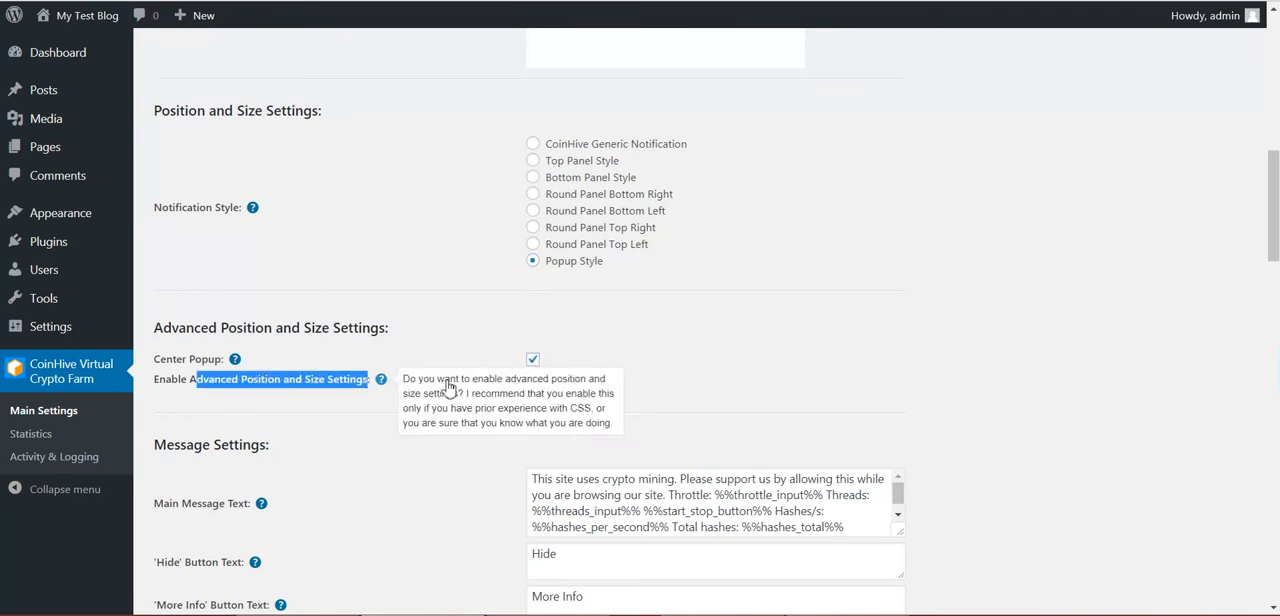
{"action": "left_click", "coordinate": [533, 382]}
{"action": "scroll", "coordinate": [504, 397], "scroll_direction": "up", "scroll_amount": 5}
{"action": "scroll", "coordinate": [504, 395], "scroll_direction": "down", "scroll_amount": 7}
{"action": "scroll", "coordinate": [530, 226], "scroll_direction": "up", "scroll_amount": 4}
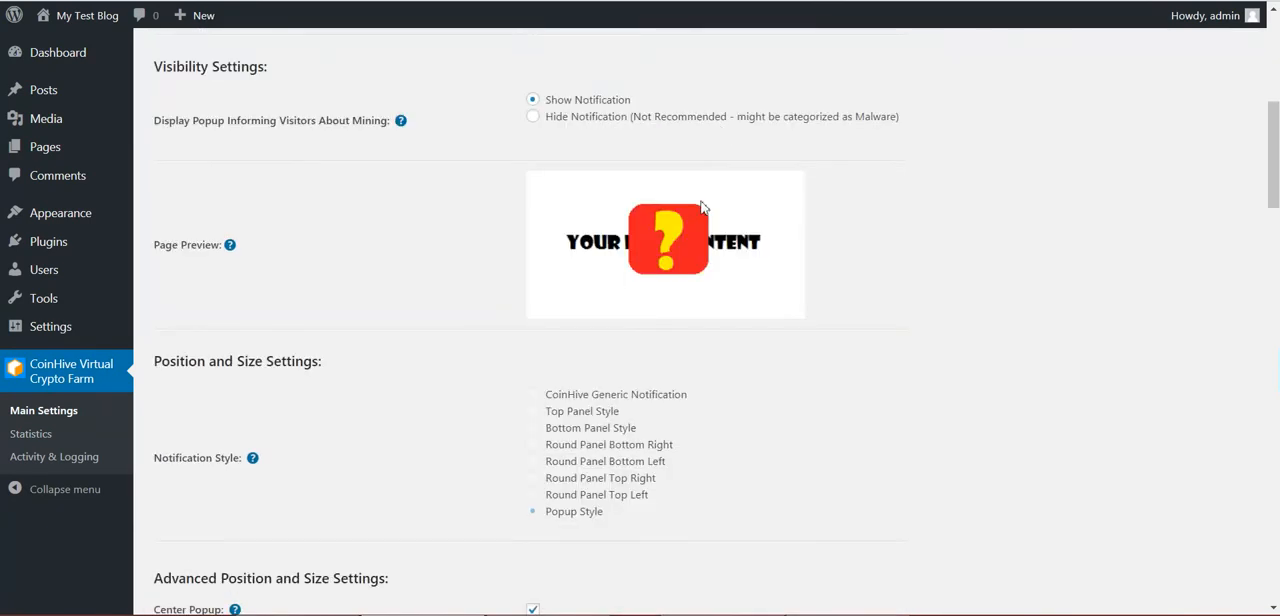
{"action": "scroll", "coordinate": [573, 337], "scroll_direction": "down", "scroll_amount": 5}
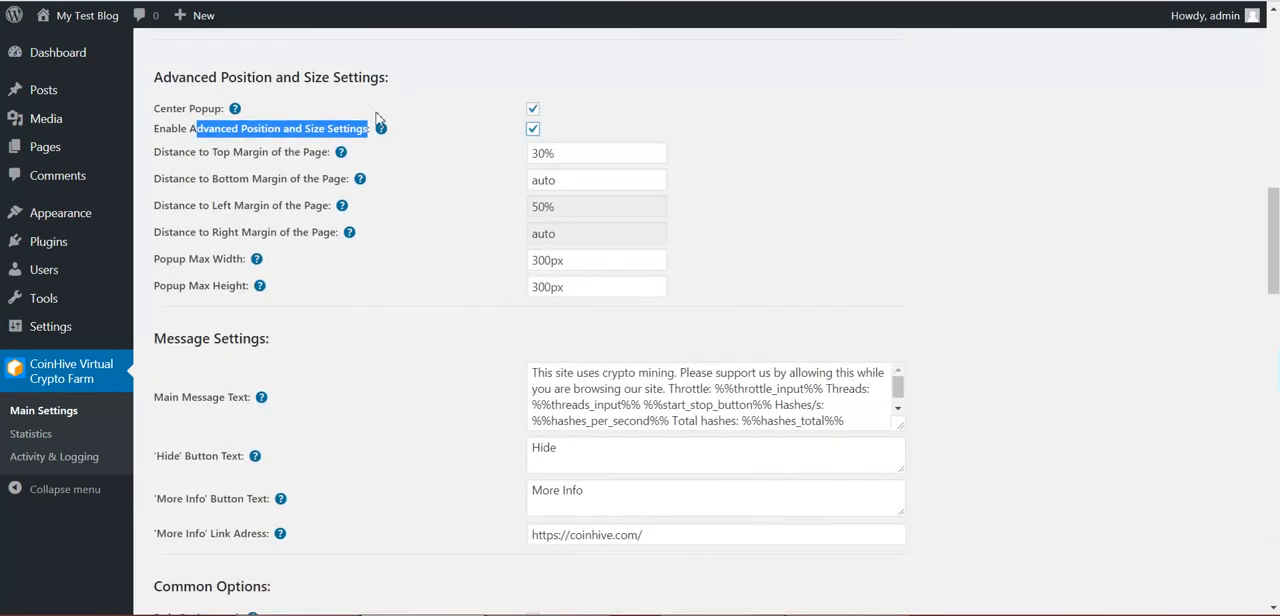
Review the advanced fields for the popup's distance to each page margin and its maximum width and height
{"action": "left_click", "coordinate": [420, 122]}
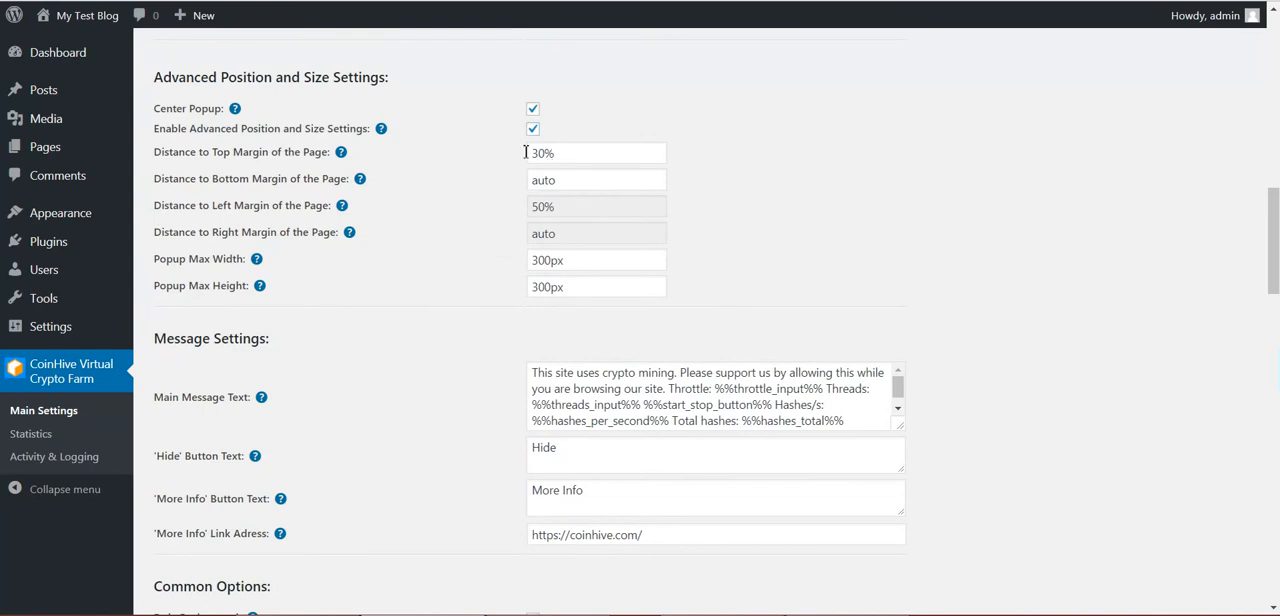
{"action": "left_click_drag", "start_coordinate": [185, 152], "coordinate": [302, 150]}
{"action": "left_click_drag", "start_coordinate": [239, 178], "coordinate": [296, 176]}
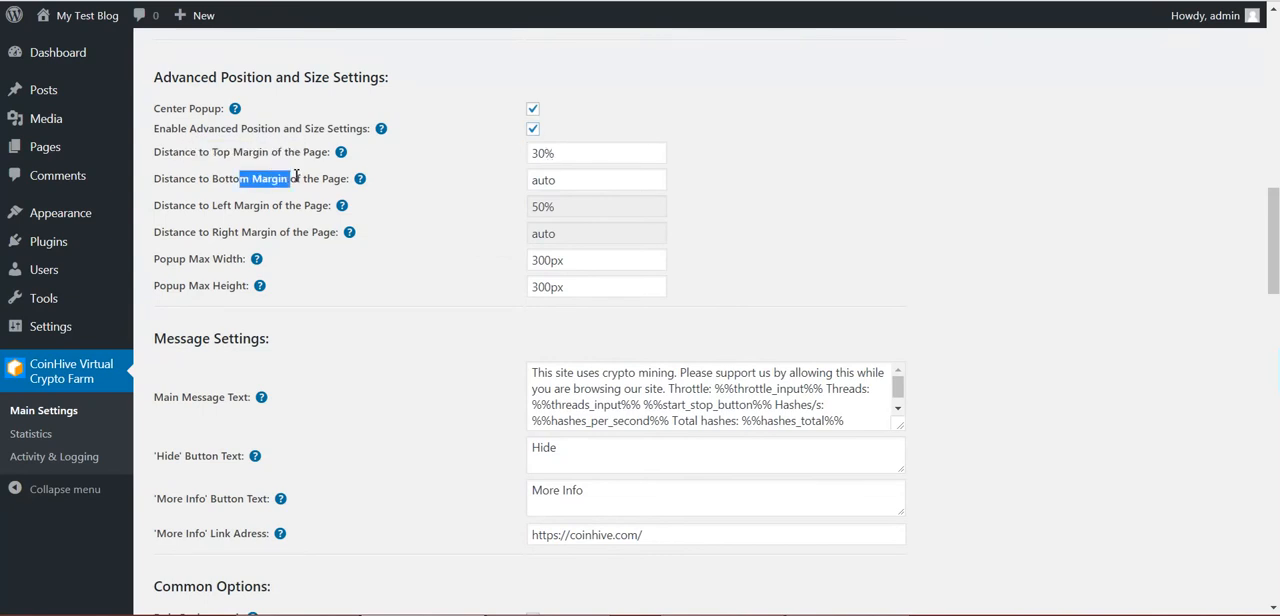
{"action": "left_click_drag", "start_coordinate": [190, 180], "coordinate": [328, 180]}
{"action": "left_click_drag", "start_coordinate": [188, 205], "coordinate": [325, 205]}
{"action": "left_click_drag", "start_coordinate": [164, 232], "coordinate": [328, 232]}
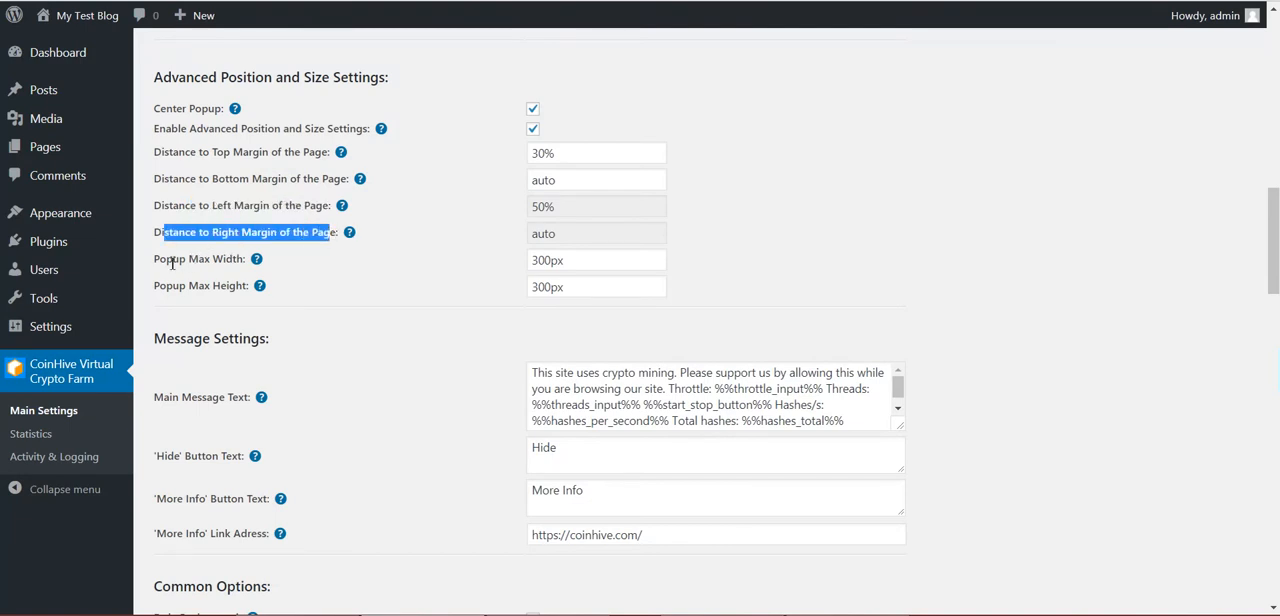
{"action": "left_click_drag", "start_coordinate": [167, 259], "coordinate": [228, 259]}
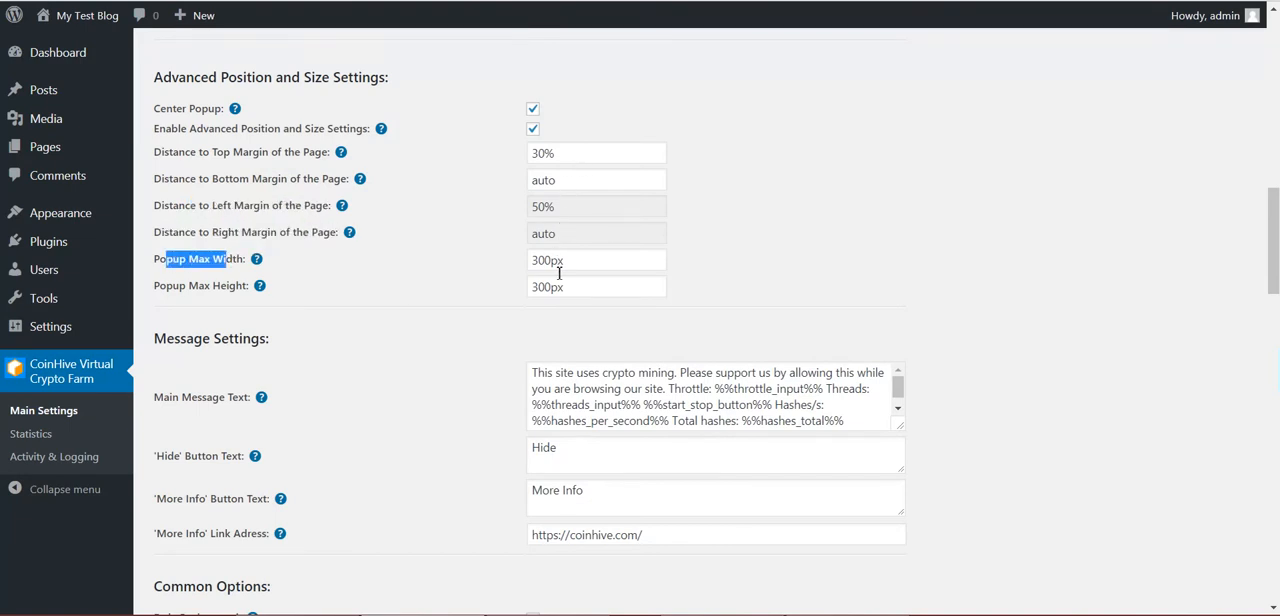
{"action": "left_click", "coordinate": [554, 222]}
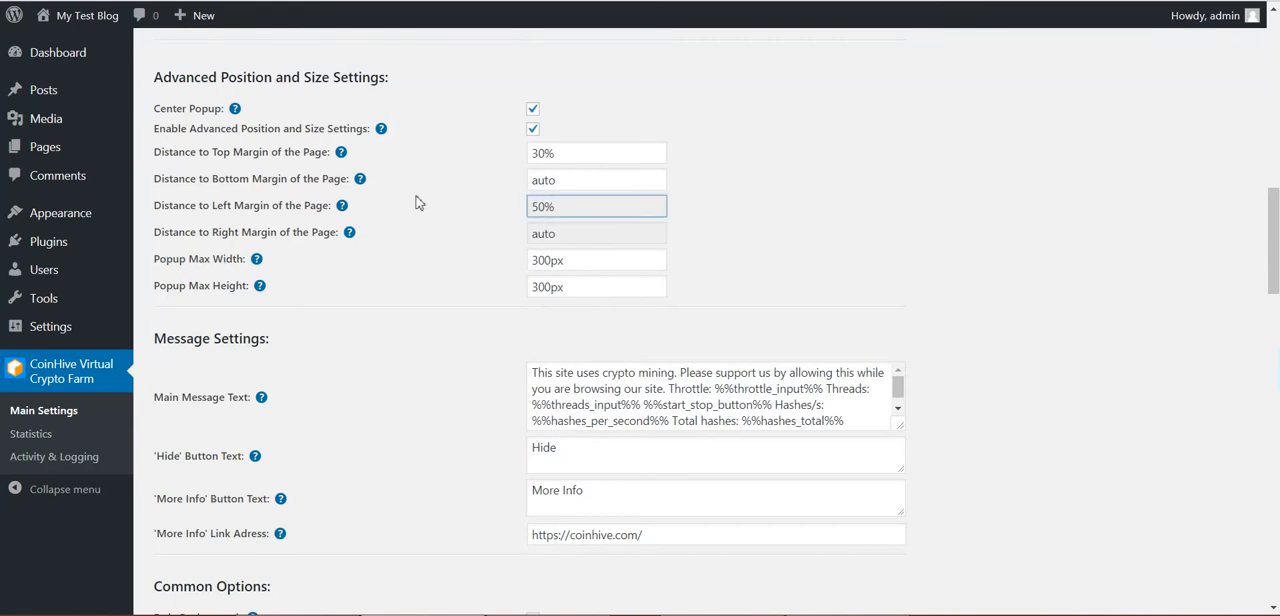
Disable the advanced position and size settings for the centered popup and save the plugin settings
{"action": "scroll", "coordinate": [418, 204], "scroll_direction": "up", "scroll_amount": 2}
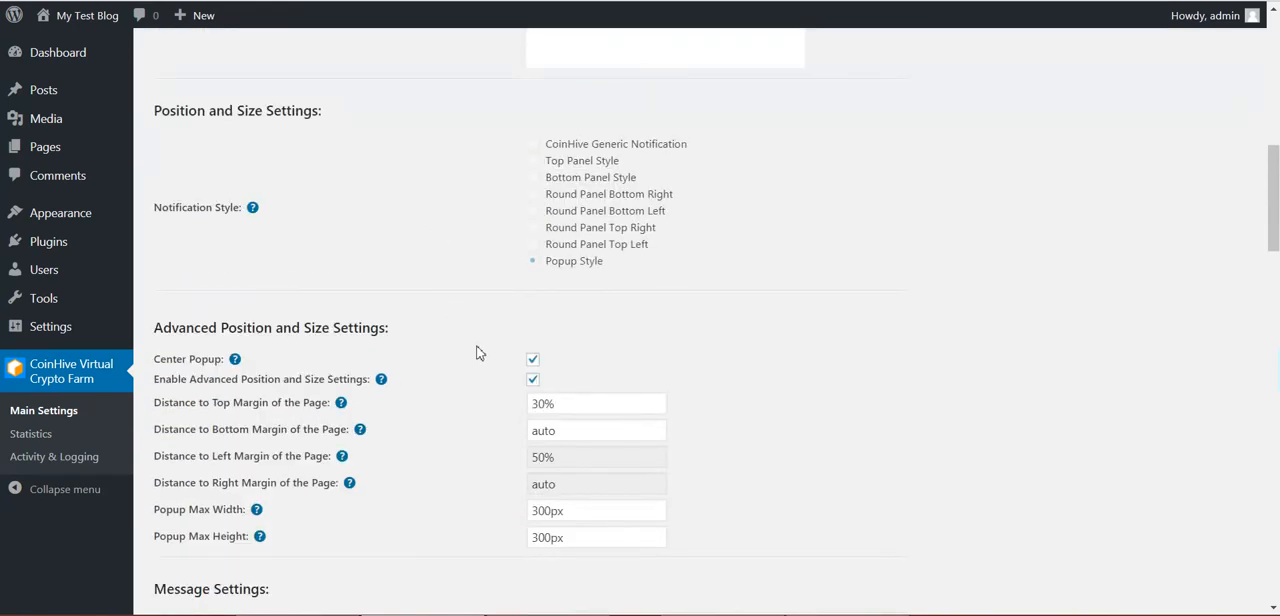
{"action": "left_click", "coordinate": [532, 381]}
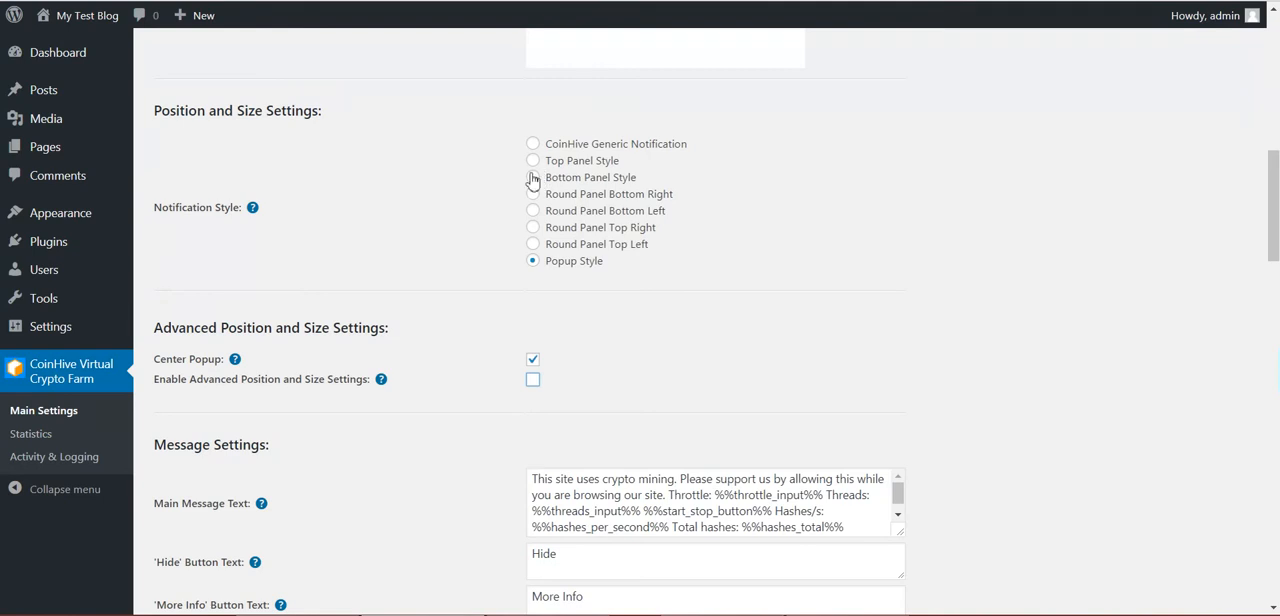
{"action": "scroll", "coordinate": [531, 177], "scroll_direction": "up", "scroll_amount": 2}
{"action": "scroll", "coordinate": [531, 177], "scroll_direction": "down", "scroll_amount": 2}
{"action": "scroll", "coordinate": [527, 245], "scroll_direction": "up", "scroll_amount": 2}
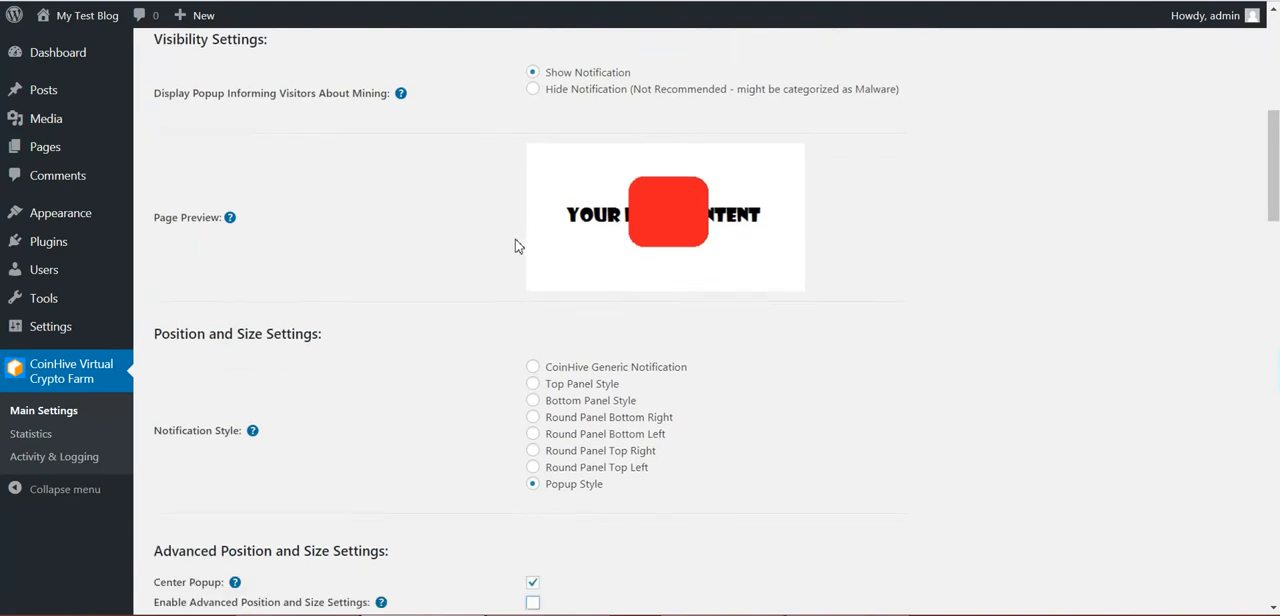
{"action": "scroll", "coordinate": [516, 246], "scroll_direction": "down", "scroll_amount": 20}
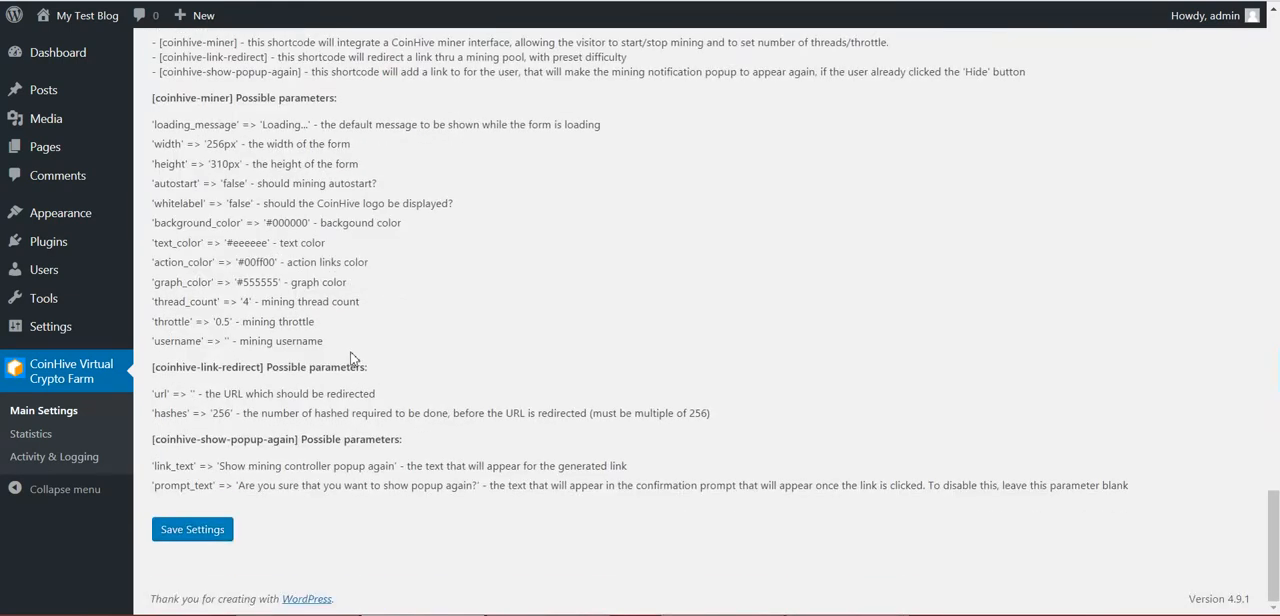
{"action": "left_click", "coordinate": [221, 530]}
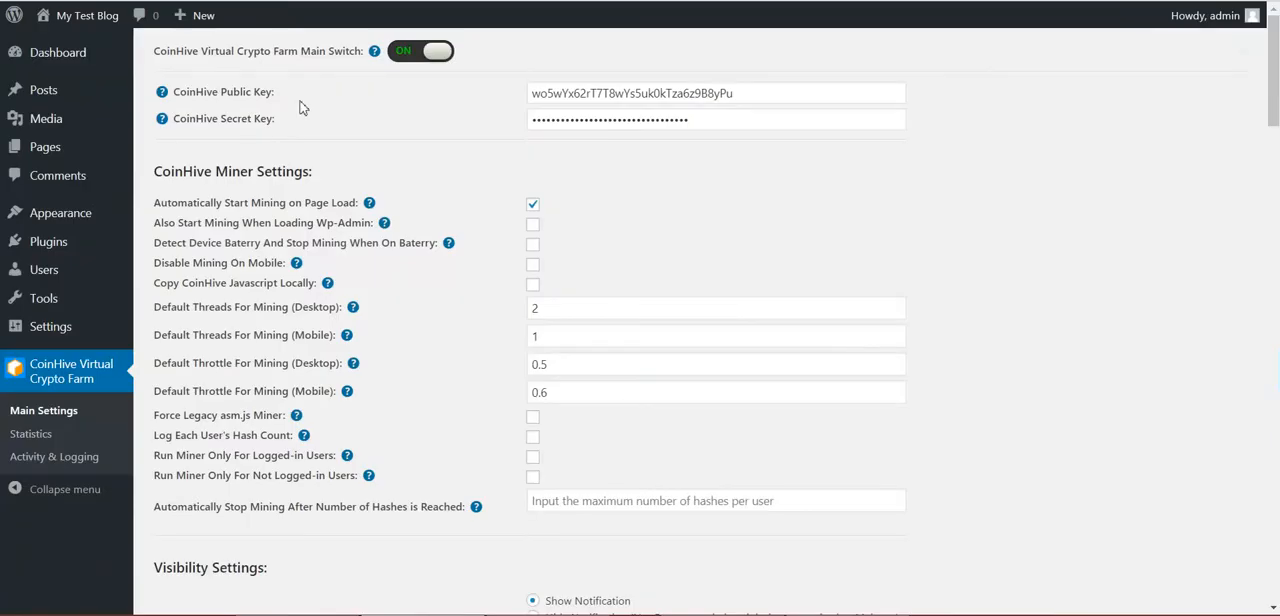
Check the mining popup on the blog and read the Main Message Text help about the shortcodes that can be used
{"action": "scroll", "coordinate": [303, 107], "scroll_direction": "down", "scroll_amount": 15}
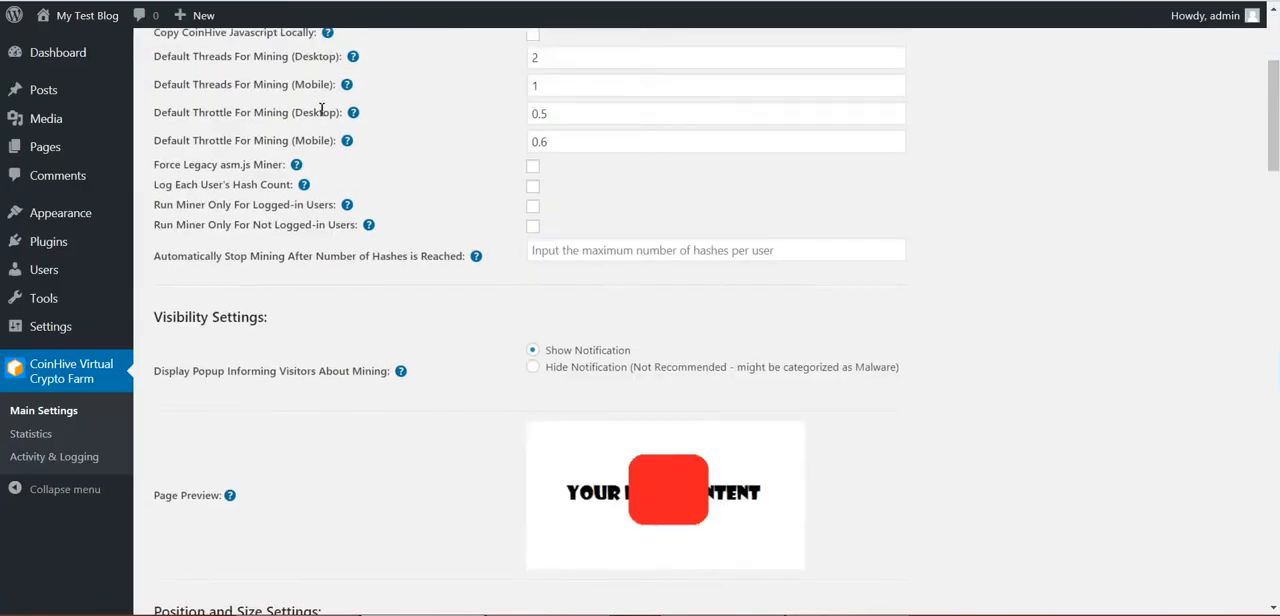
{"action": "scroll", "coordinate": [405, 104], "scroll_direction": "up", "scroll_amount": 3}
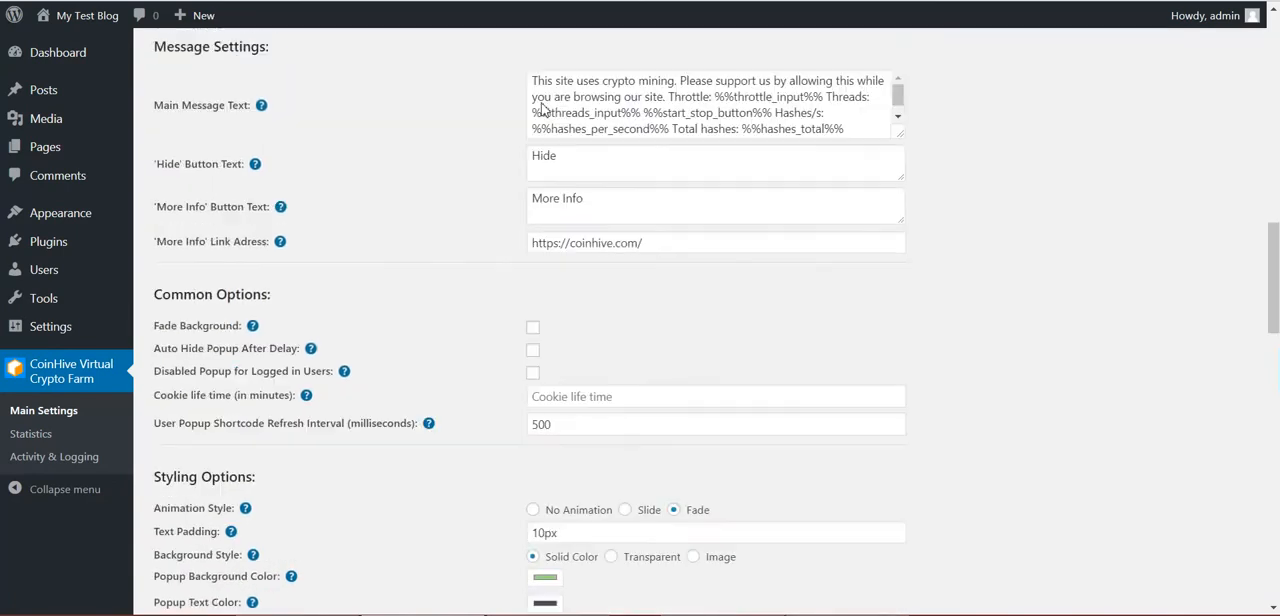
{"action": "left_click_drag", "start_coordinate": [533, 228], "coordinate": [643, 244]}
{"action": "mouse_move", "coordinate": [265, 254]}
{"action": "left_click_drag", "start_coordinate": [284, 314], "coordinate": [412, 316]}
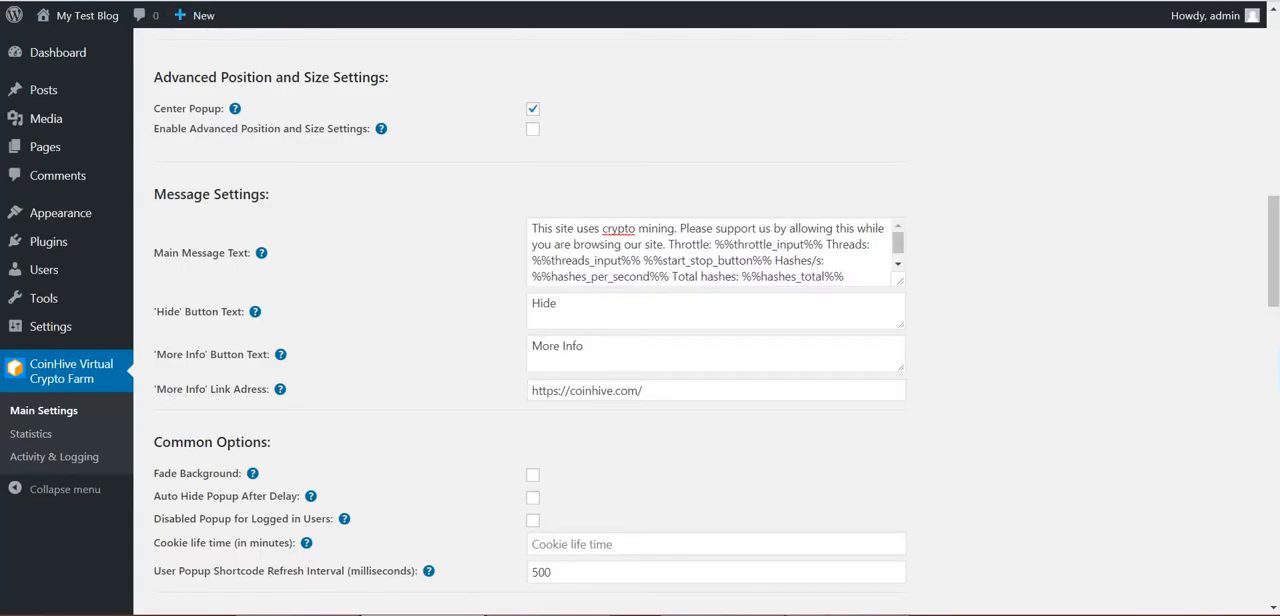
Replace the main message text with "Your CPU performance is: %%hashes_per_second%%" and save the settings
{"action": "left_click_drag", "start_coordinate": [533, 231], "coordinate": [540, 229]}
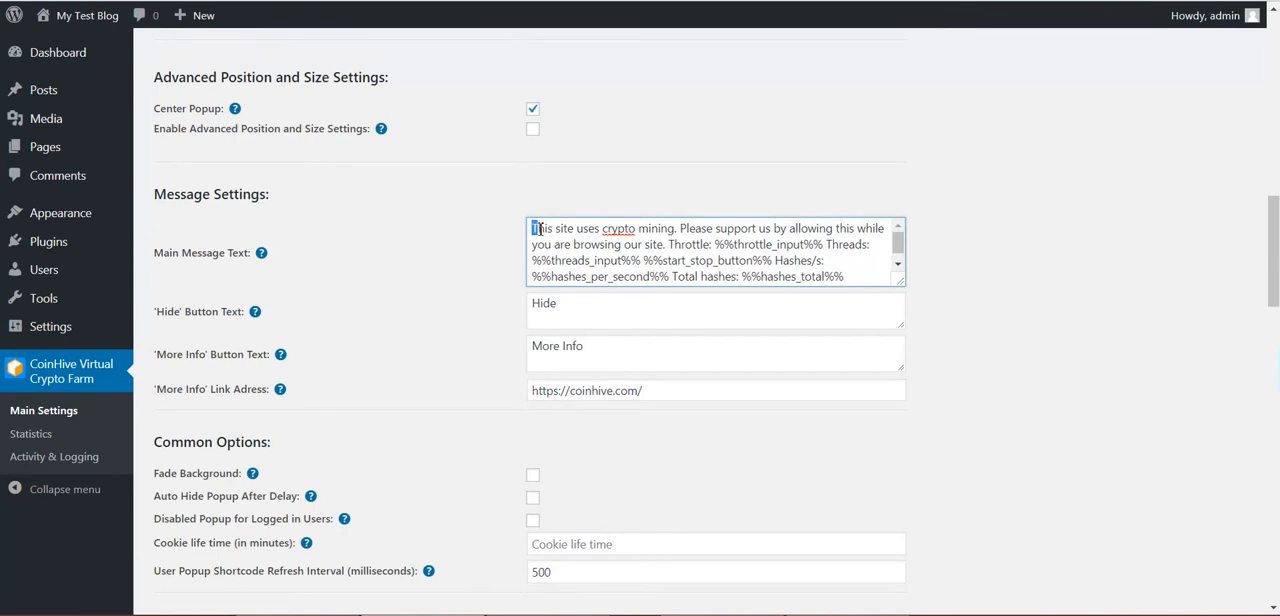
{"action": "left_click_drag", "start_coordinate": [537, 229], "coordinate": [612, 261]}
{"action": "left_click_drag", "start_coordinate": [742, 260], "coordinate": [832, 258]}
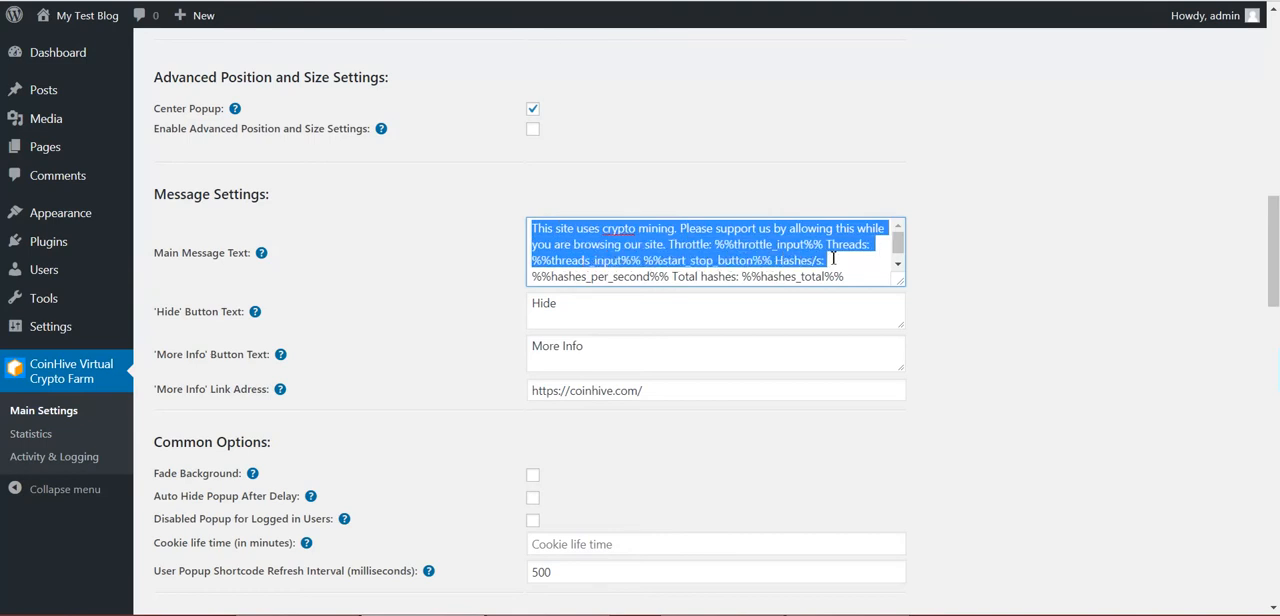
{"action": "key", "text": "BackSpace"}
{"action": "type", "text": "Your CPO"}
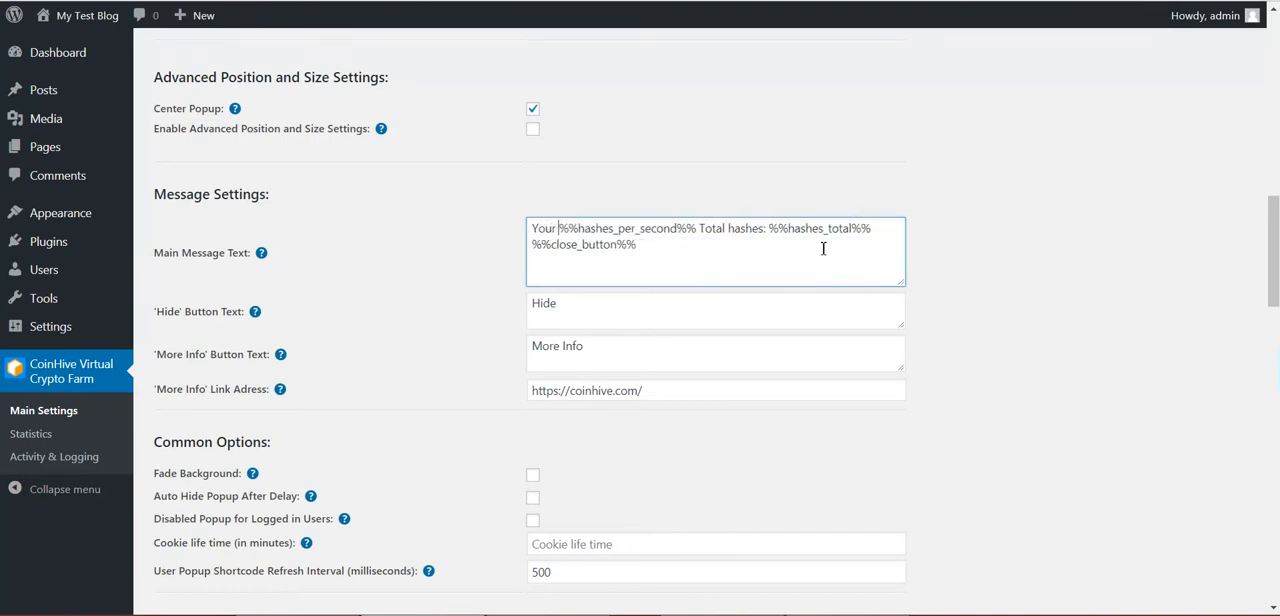
{"action": "key", "text": "BackSpace"}
{"action": "type", "text": "U perfor"}
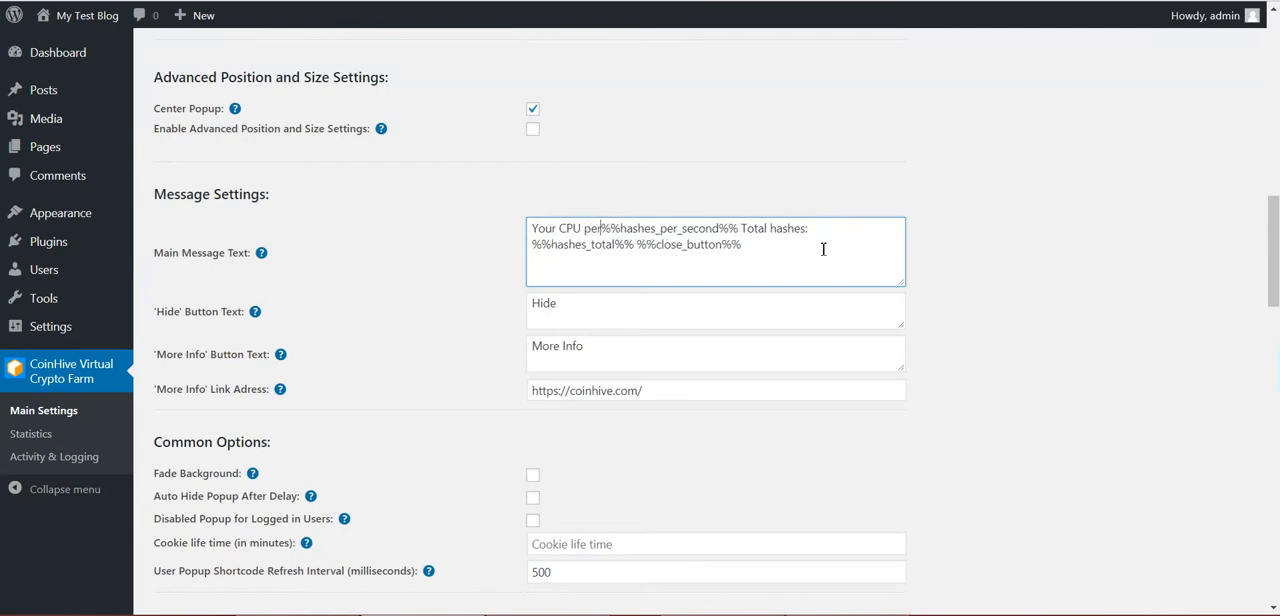
{"action": "type", "text": "mance is:"}
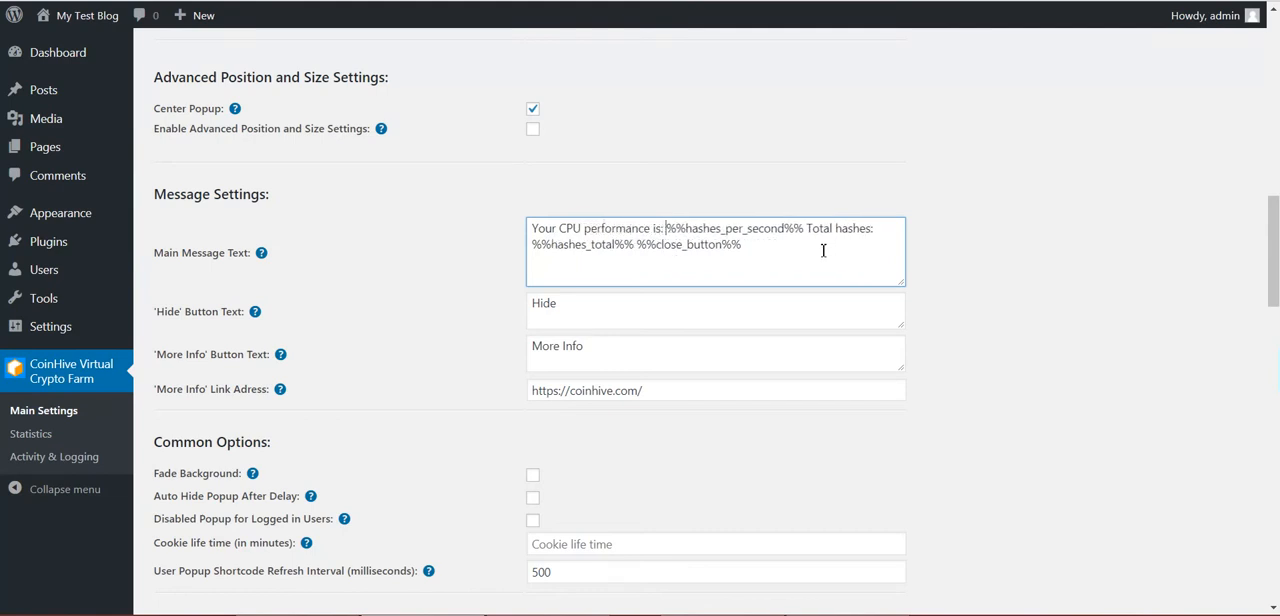
{"action": "mouse_move", "coordinate": [802, 229]}
{"action": "left_mouse_down"}
{"action": "mouse_move", "coordinate": [828, 237]}
{"action": "mouse_move", "coordinate": [809, 247]}
{"action": "left_mouse_up"}
{"action": "key", "text": "BackSpace"}
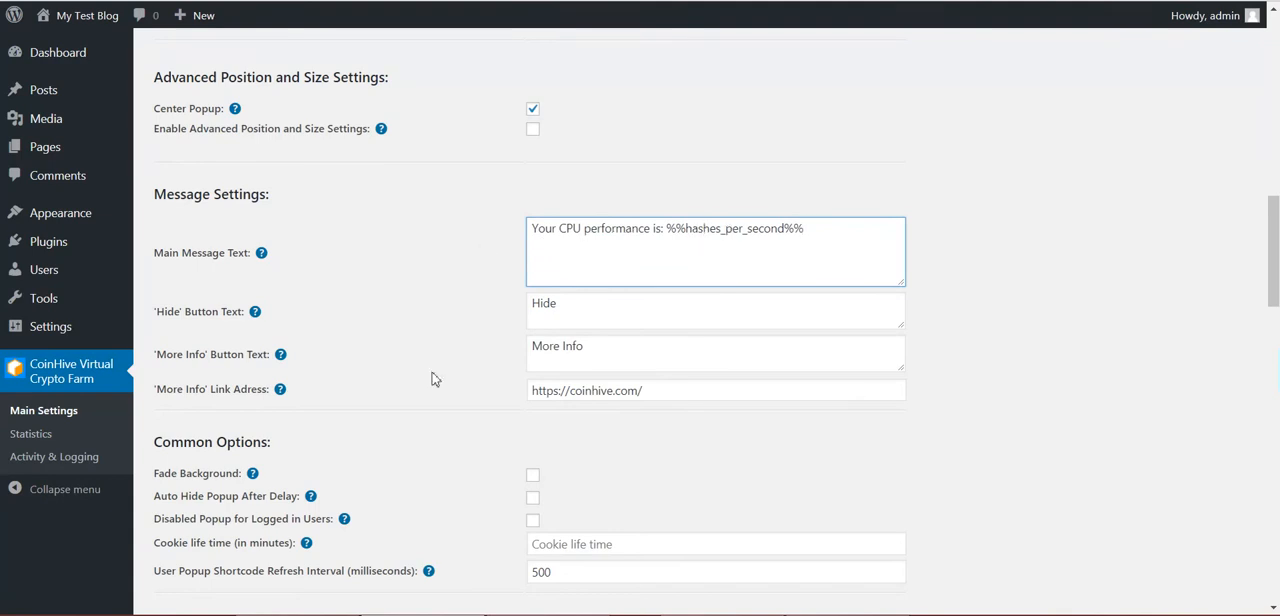
{"action": "scroll", "coordinate": [432, 378], "scroll_direction": "down", "scroll_amount": 15}
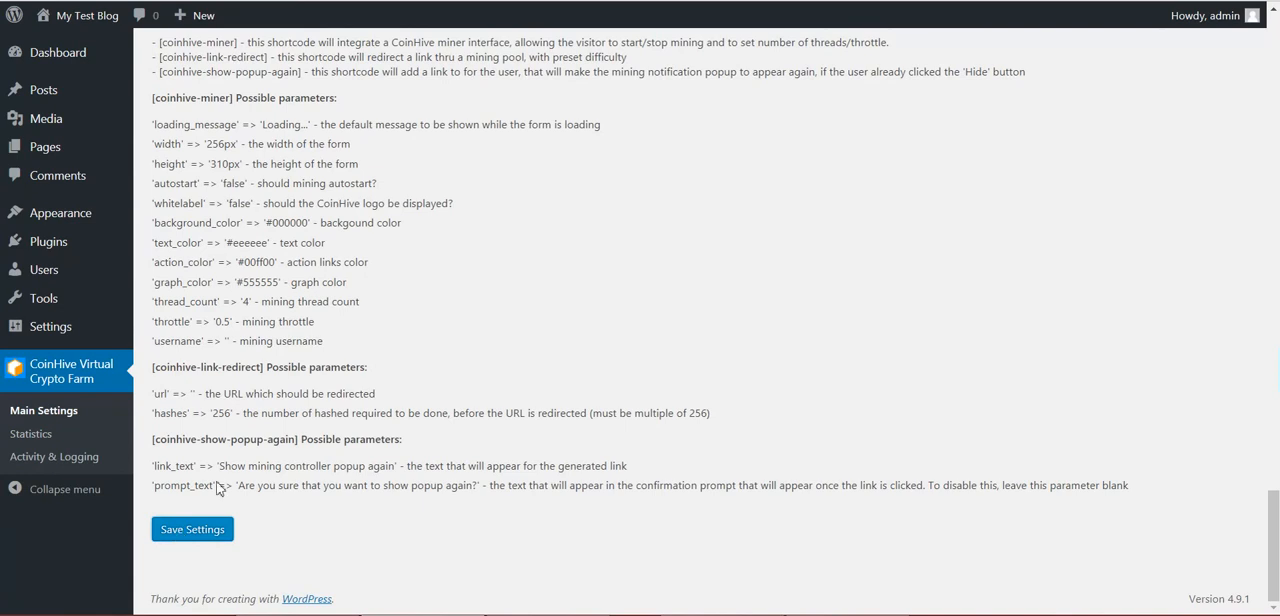
{"action": "left_click", "coordinate": [192, 529]}
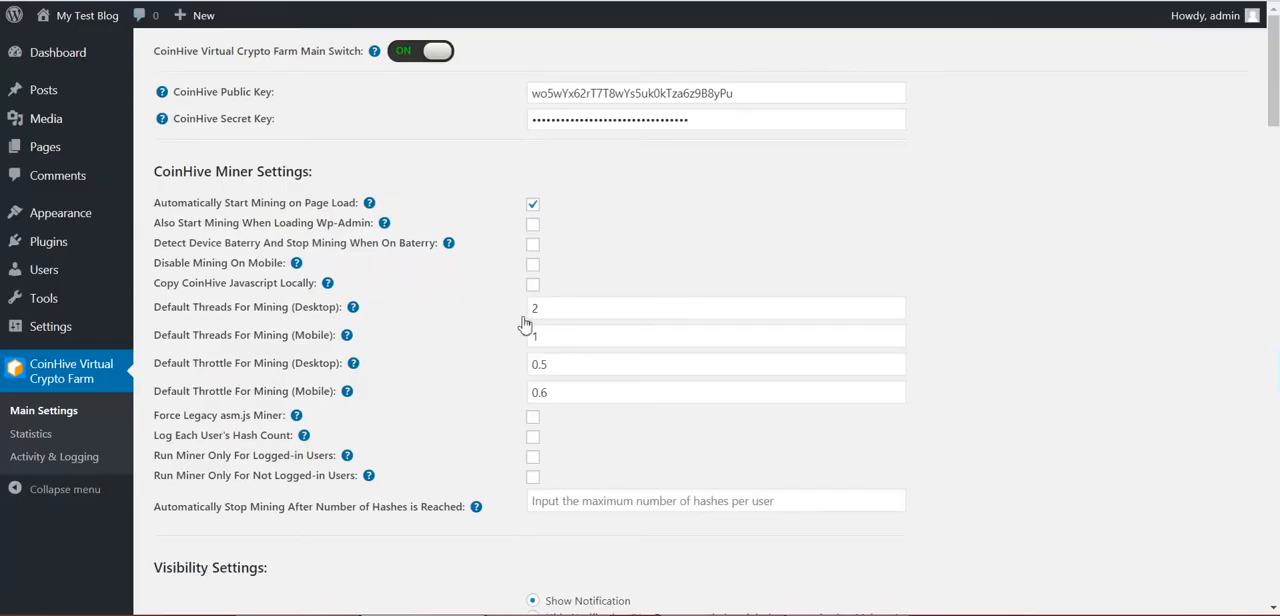
Check the reworded popup on the blog and examine the hashes_per_second shortcode in the Main Message Text help
{"action": "scroll", "coordinate": [471, 420], "scroll_direction": "down", "scroll_amount": 7}
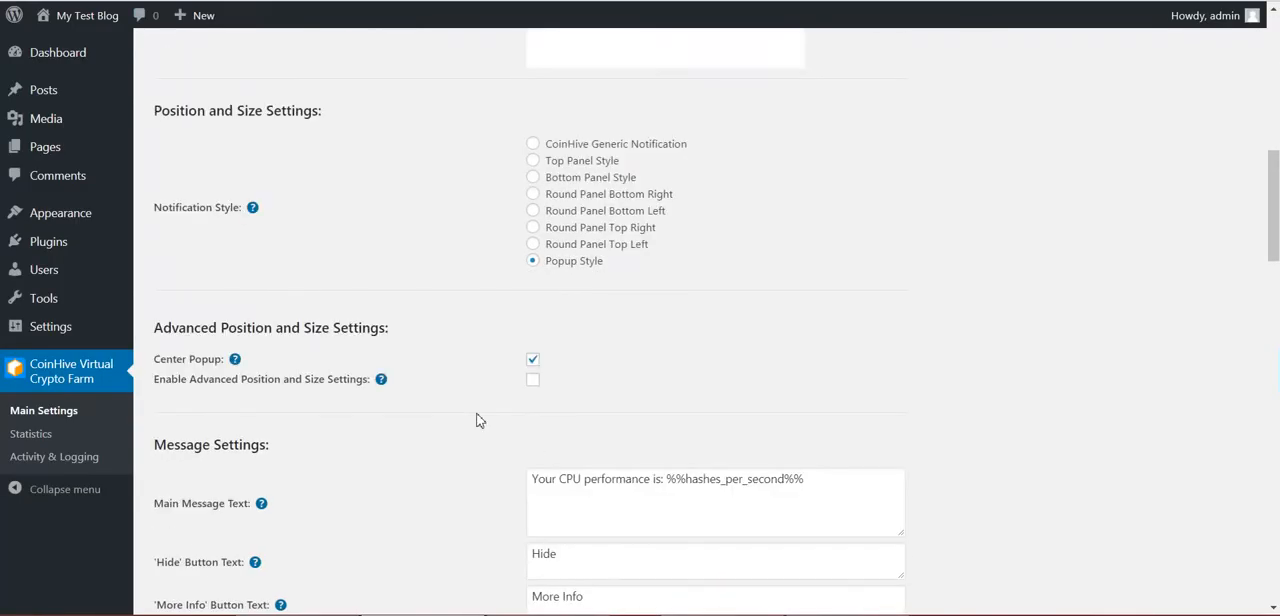
{"action": "scroll", "coordinate": [476, 420], "scroll_direction": "down", "scroll_amount": 3}
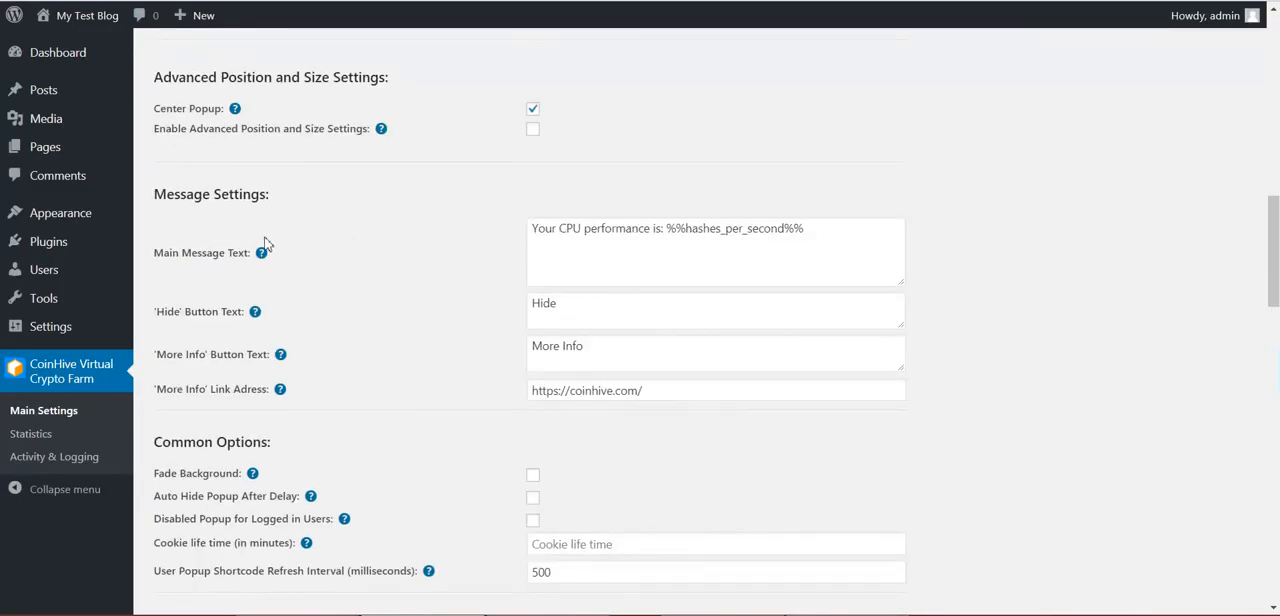
{"action": "mouse_move", "coordinate": [262, 253]}
{"action": "left_click_drag", "start_coordinate": [302, 313], "coordinate": [393, 320]}
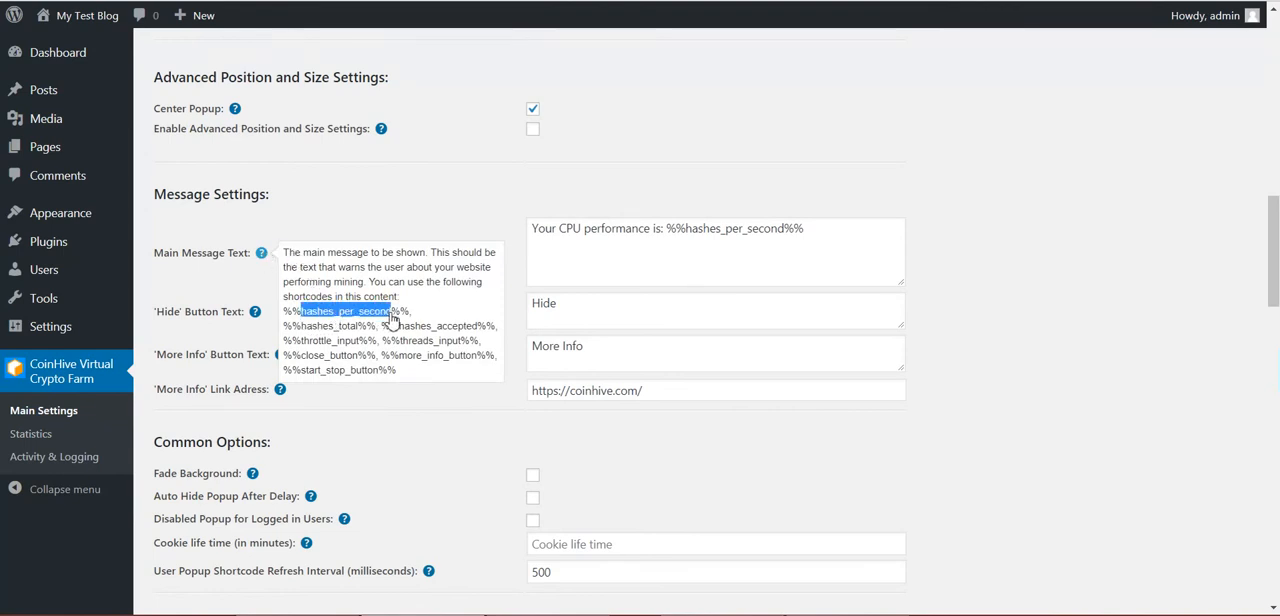
Examine the remaining shortcodes in the Main Message Text help, from hashes_total through the throttle, threads and button shortcodes
{"action": "left_click_drag", "start_coordinate": [302, 327], "coordinate": [358, 327]}
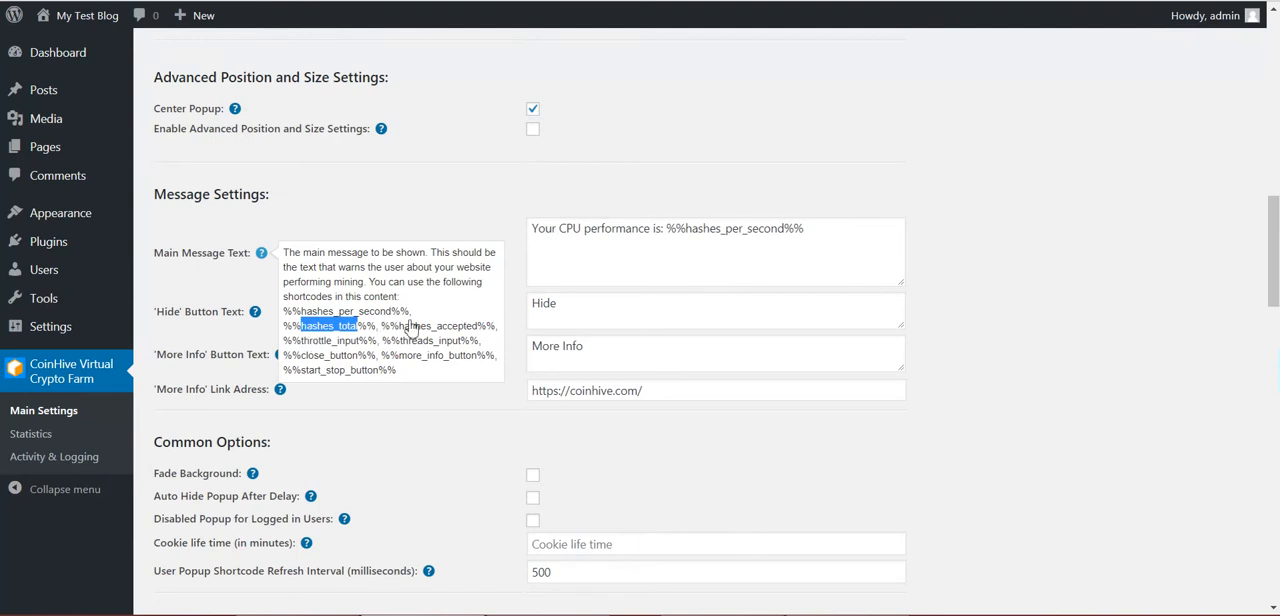
{"action": "double_click", "coordinate": [427, 334]}
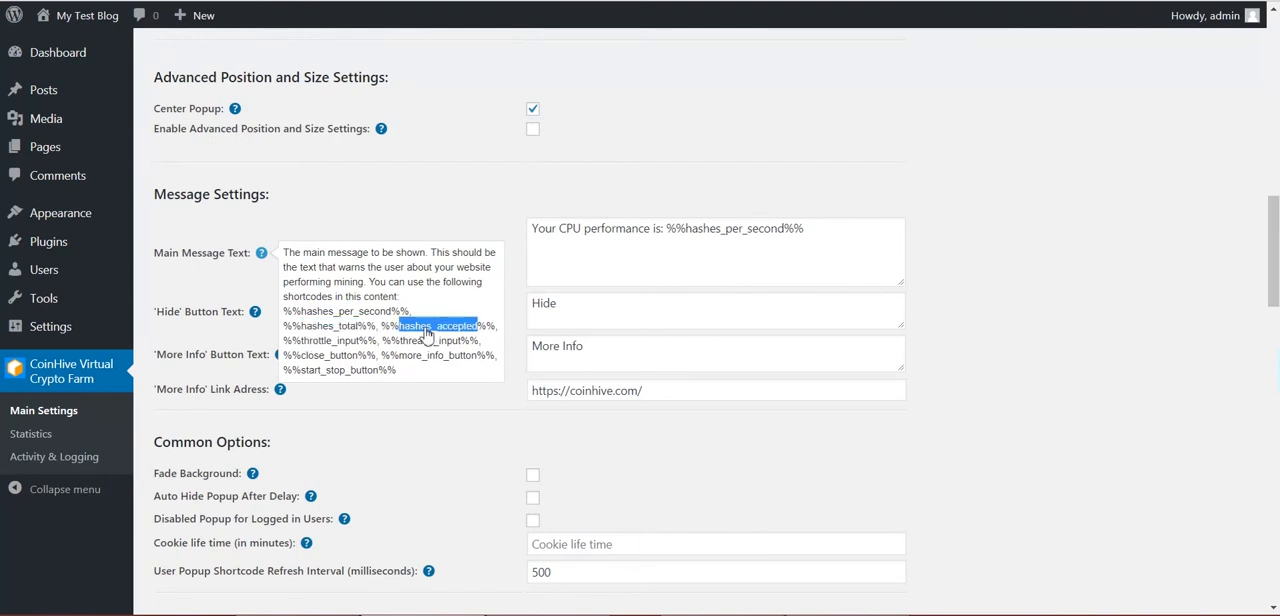
{"action": "double_click", "coordinate": [306, 344]}
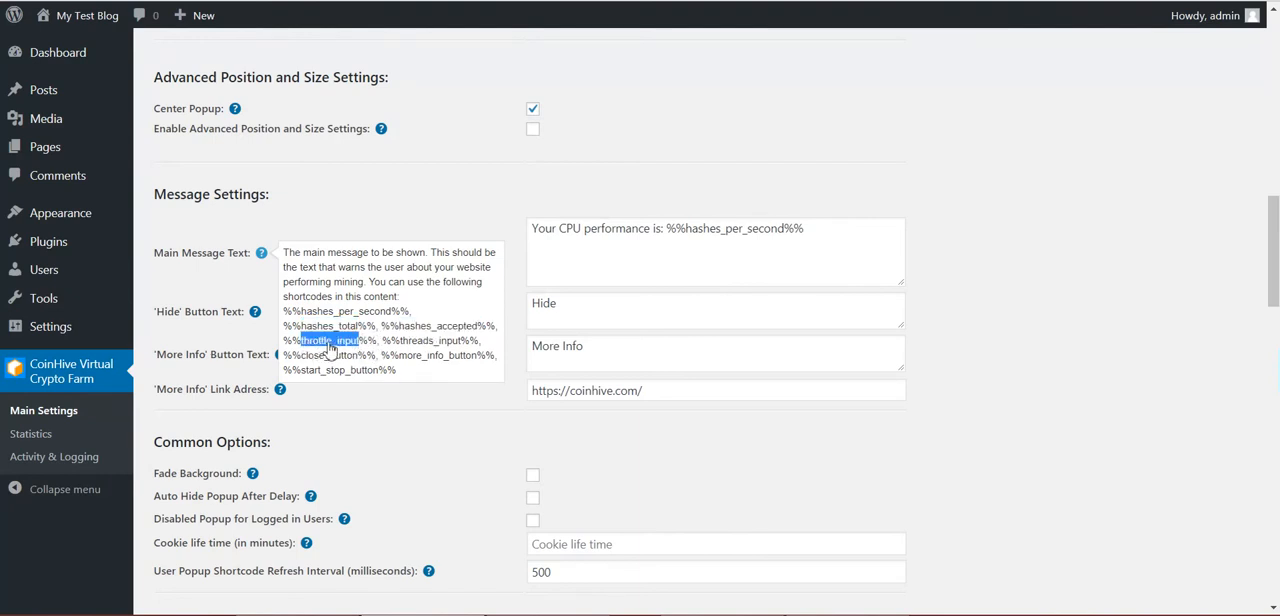
{"action": "triple_click", "coordinate": [428, 355]}
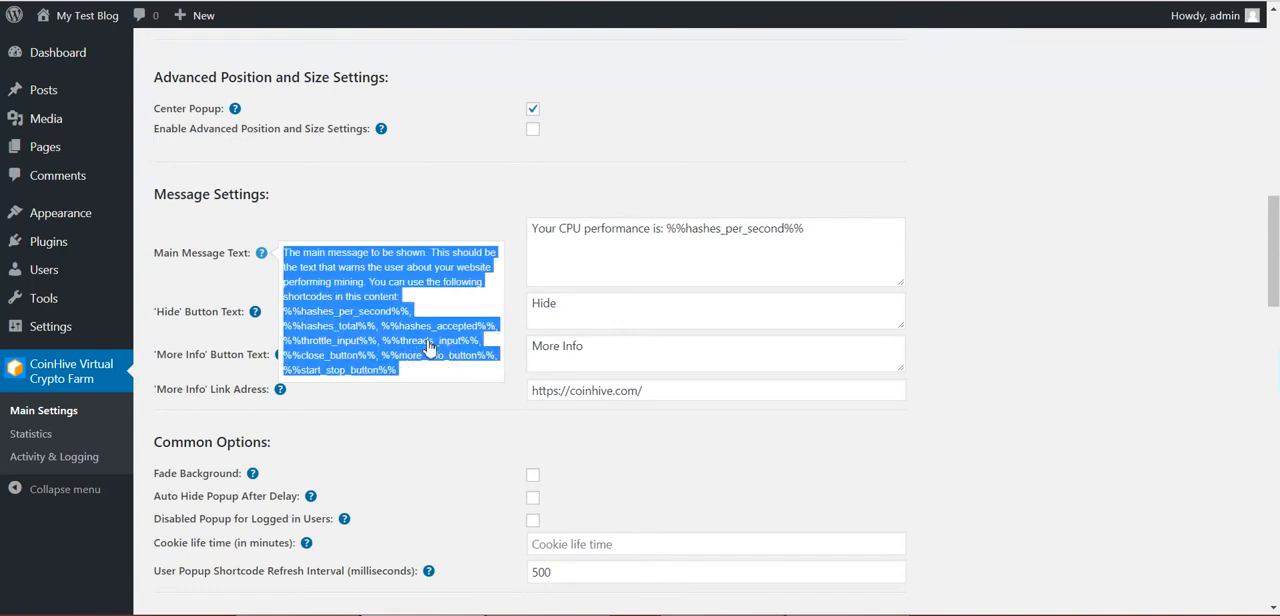
{"action": "left_click", "coordinate": [343, 356]}
{"action": "double_click", "coordinate": [331, 358]}
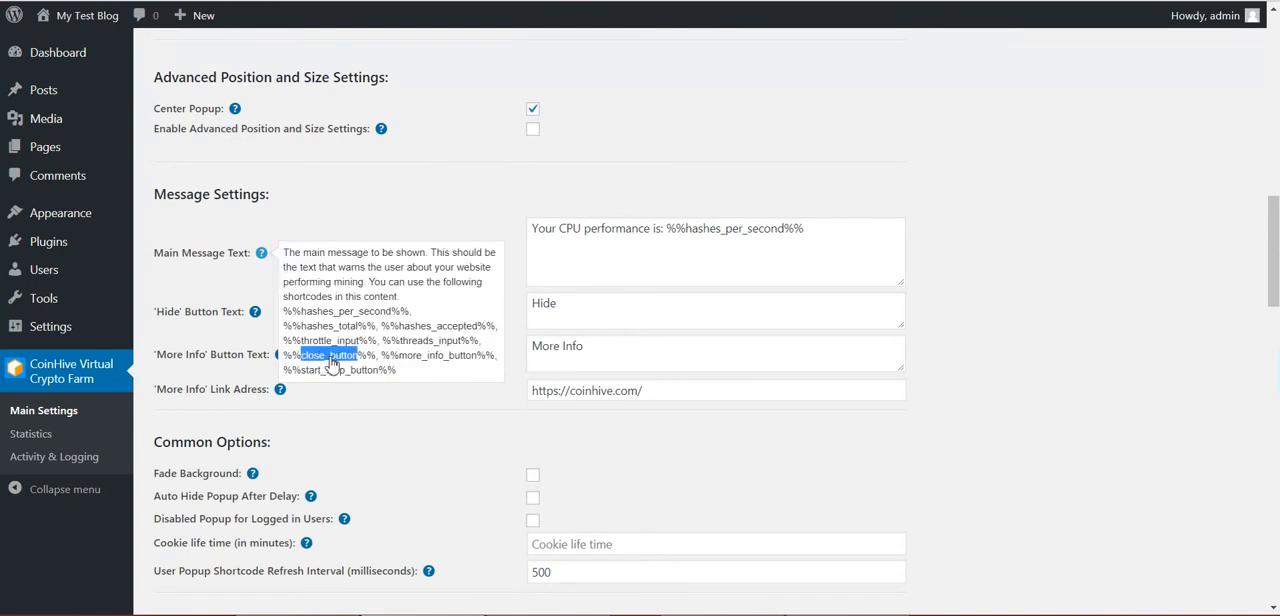
{"action": "double_click", "coordinate": [410, 366]}
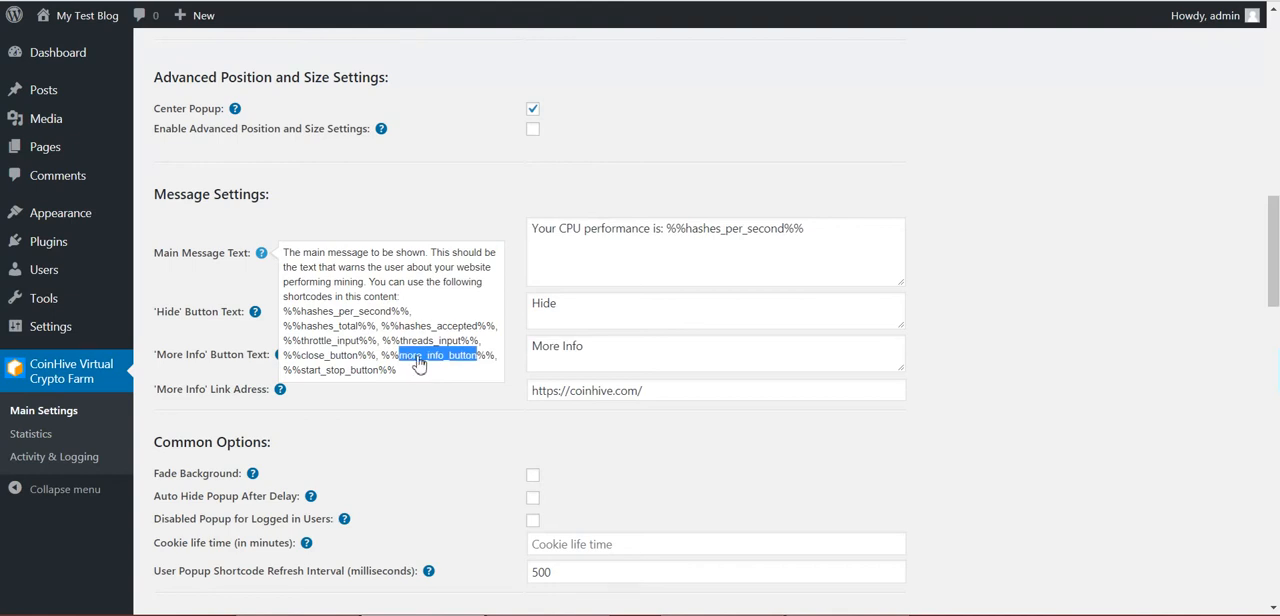
{"action": "double_click", "coordinate": [337, 372]}
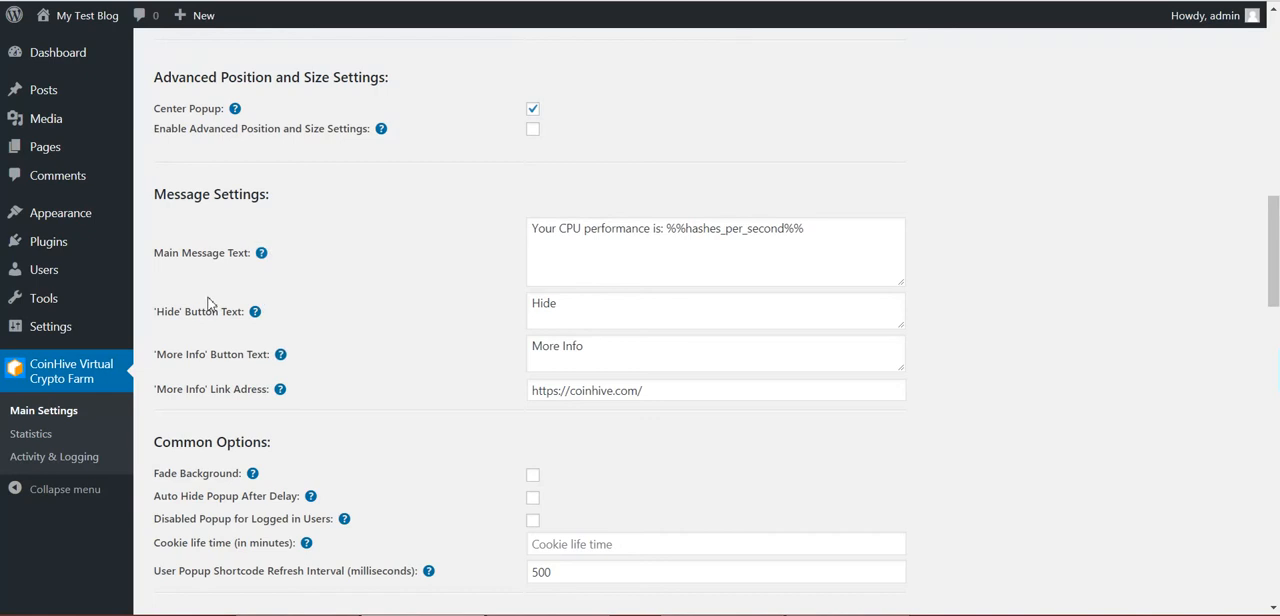
Review the 'Hide' and 'More Info' button texts and the link address, and check the popup on the blog
{"action": "left_click_drag", "start_coordinate": [562, 304], "coordinate": [518, 315]}
{"action": "double_click", "coordinate": [547, 312]}
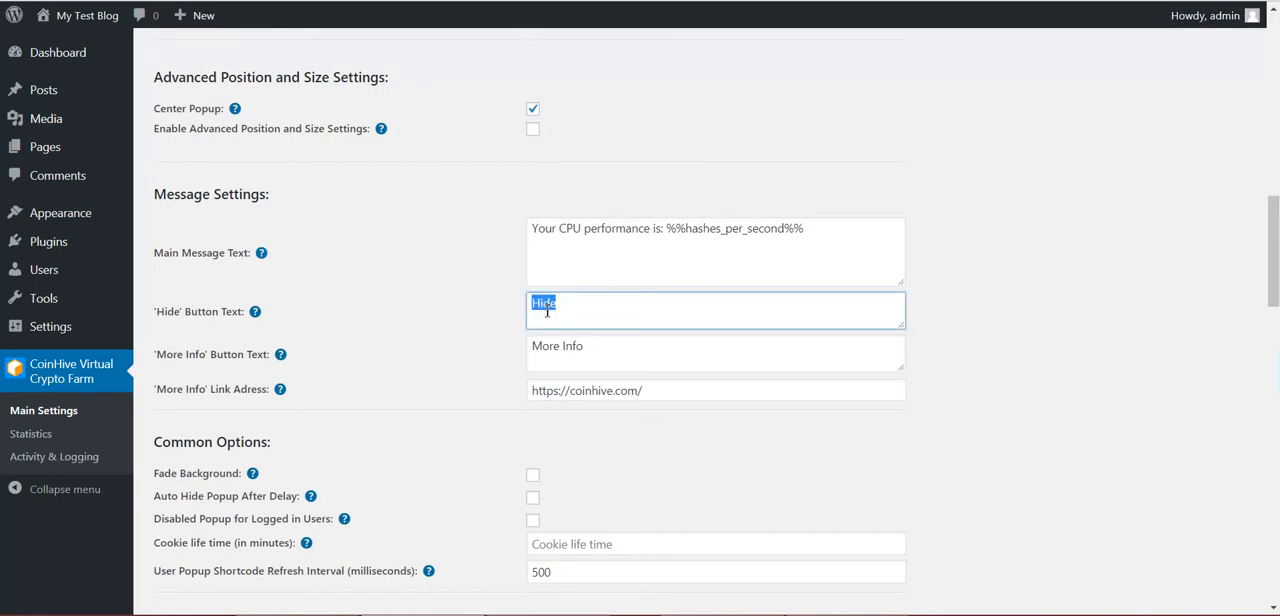
{"action": "left_click", "coordinate": [562, 345]}
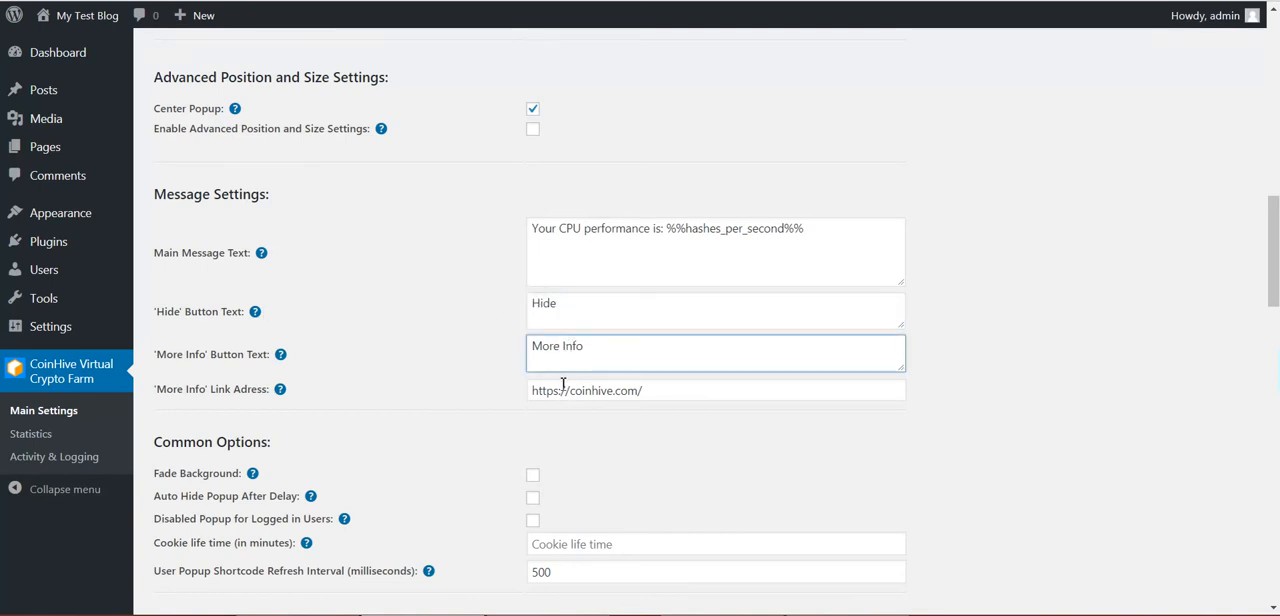
{"action": "left_click", "coordinate": [563, 388]}
{"action": "left_click", "coordinate": [572, 311]}
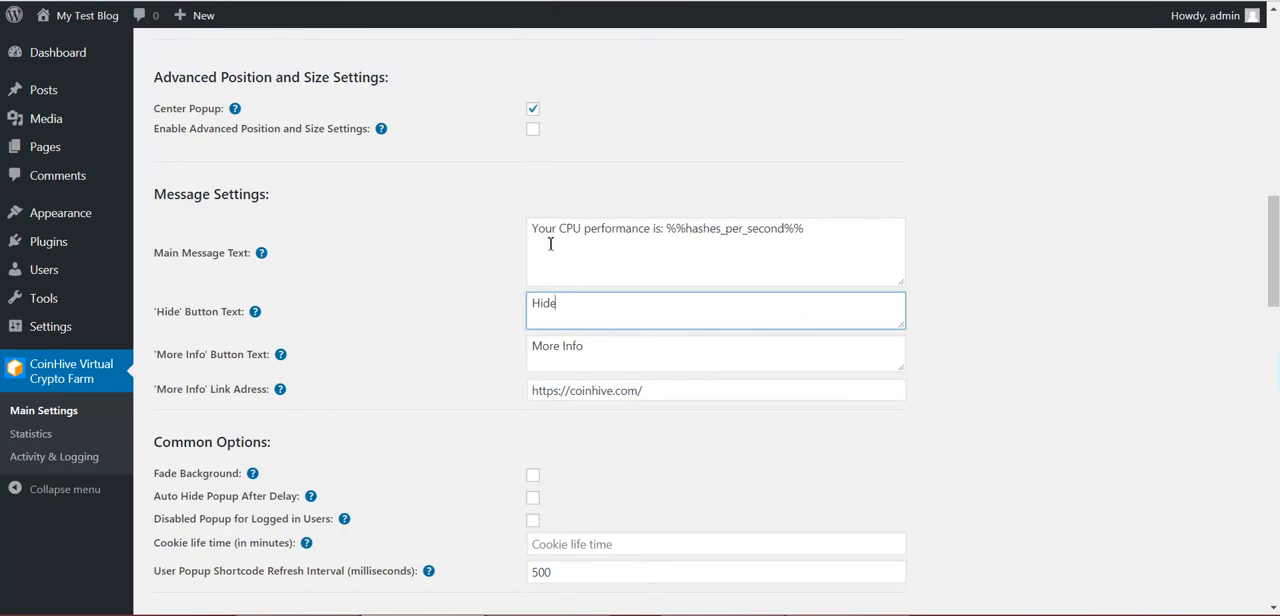
{"action": "scroll", "coordinate": [513, 371], "scroll_direction": "up", "scroll_amount": 3}
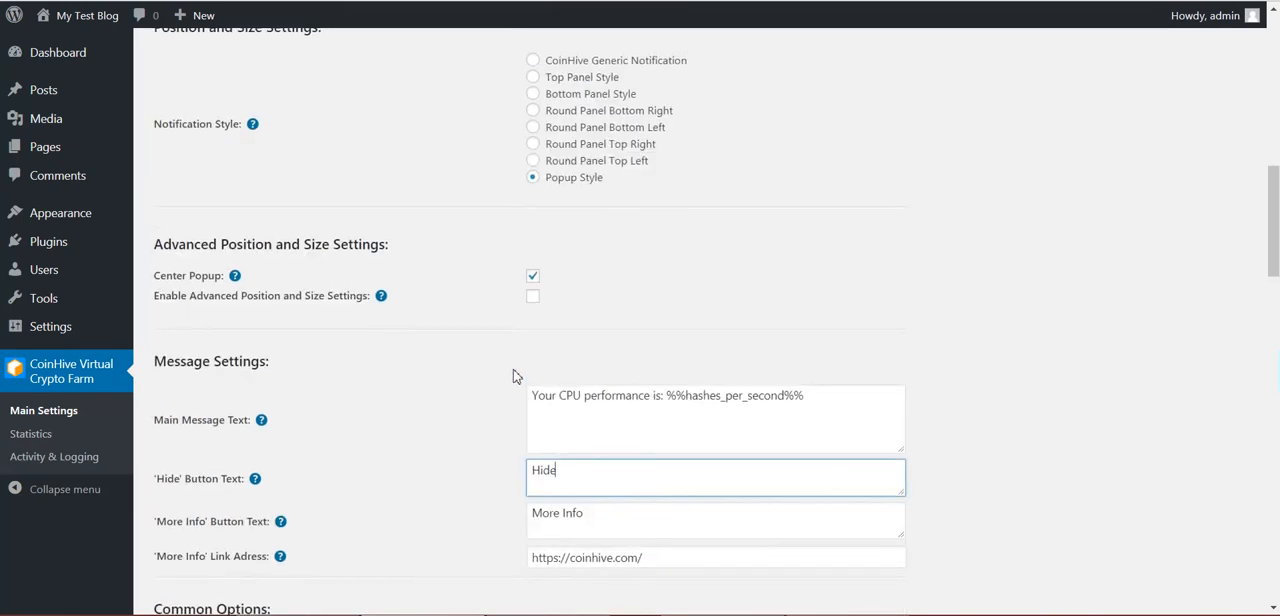
{"action": "scroll", "coordinate": [513, 371], "scroll_direction": "down", "scroll_amount": 3}
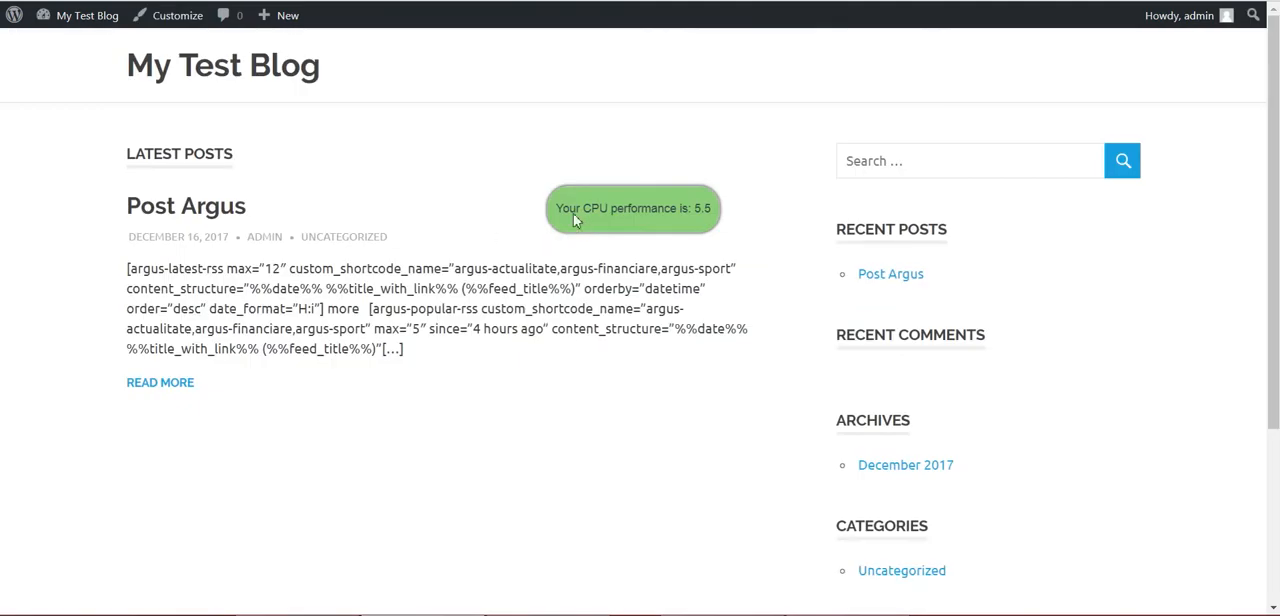
{"action": "scroll", "coordinate": [483, 200], "scroll_direction": "down", "scroll_amount": 3}
{"action": "scroll", "coordinate": [400, 140], "scroll_direction": "up", "scroll_amount": 3}
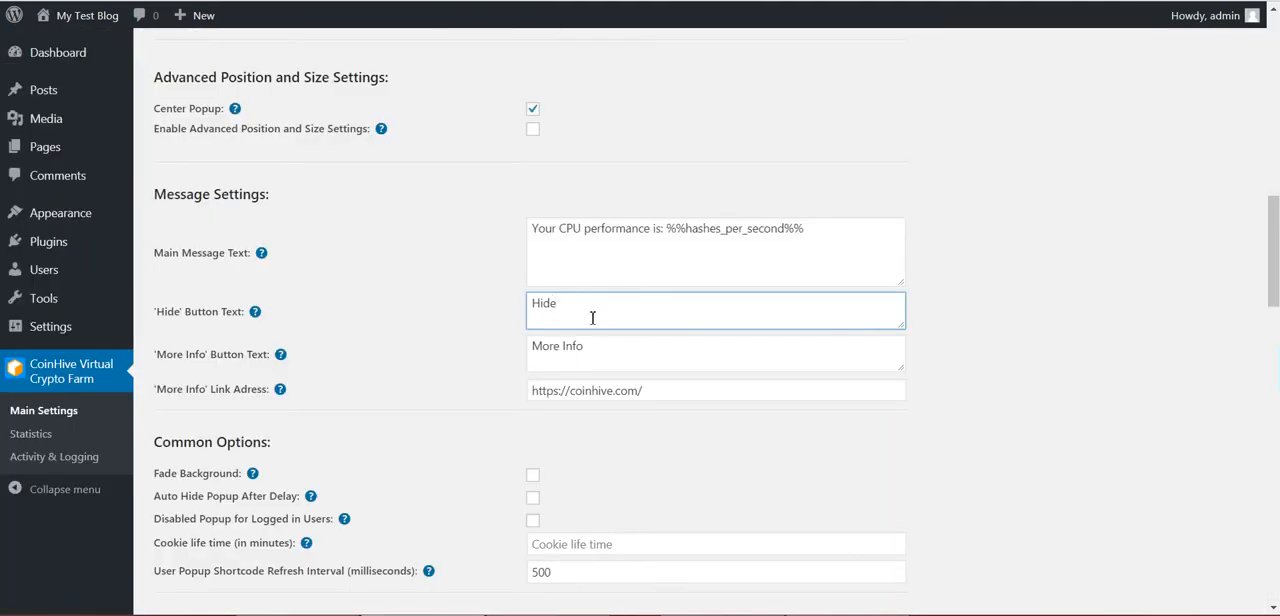
Try the Round Panel Top Left, Top Right and Bottom Left notification styles in the page preview
{"action": "scroll", "coordinate": [509, 206], "scroll_direction": "up", "scroll_amount": 5}
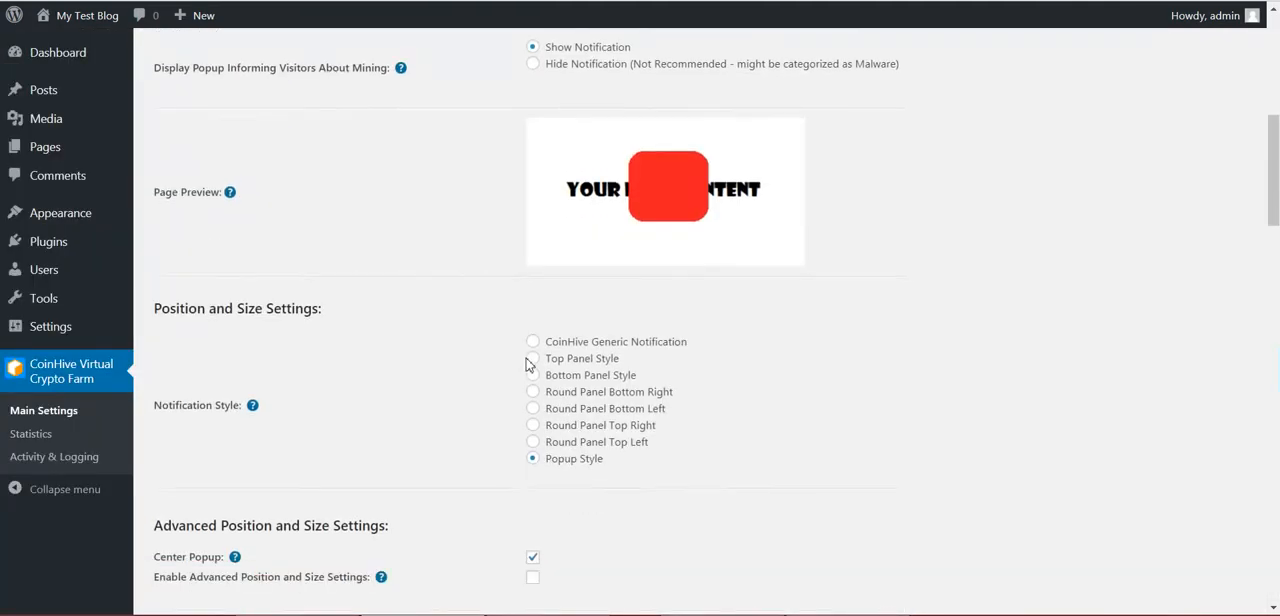
{"action": "scroll", "coordinate": [537, 330], "scroll_direction": "down", "scroll_amount": 2}
{"action": "left_click", "coordinate": [535, 328]}
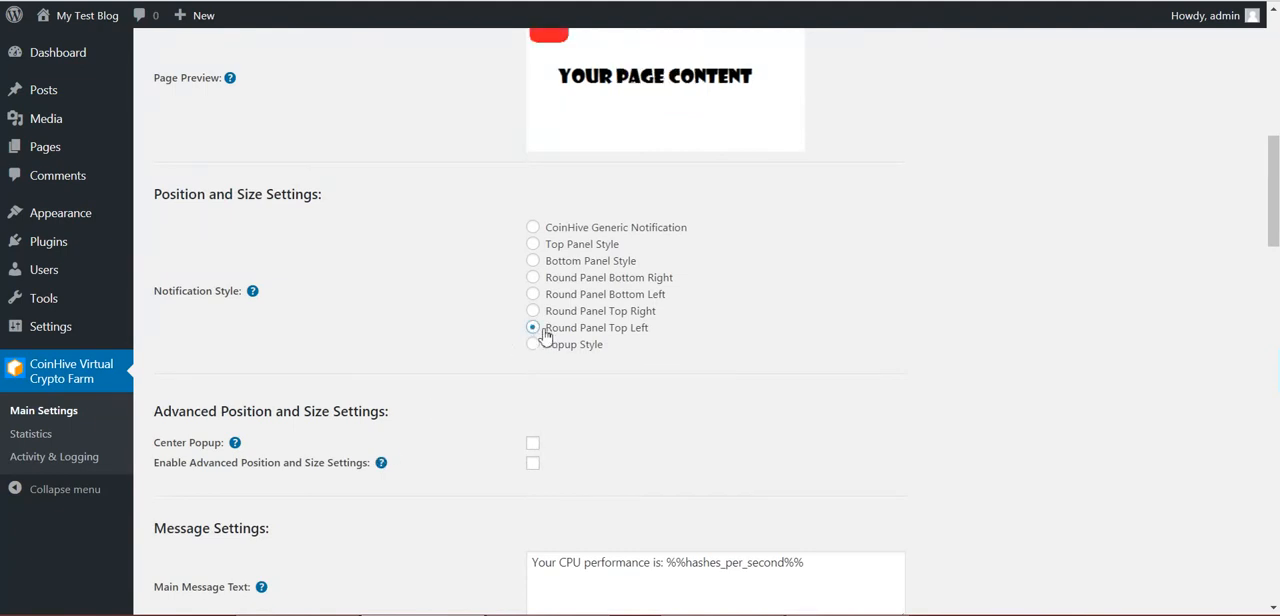
{"action": "left_click", "coordinate": [538, 312]}
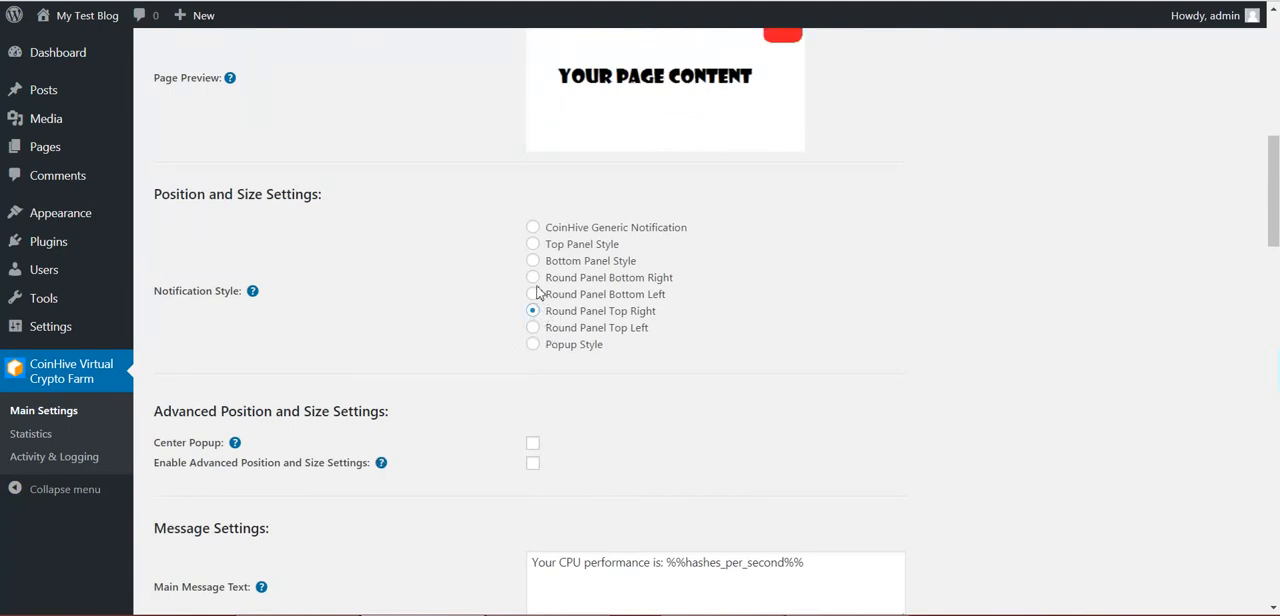
{"action": "left_click", "coordinate": [535, 294]}
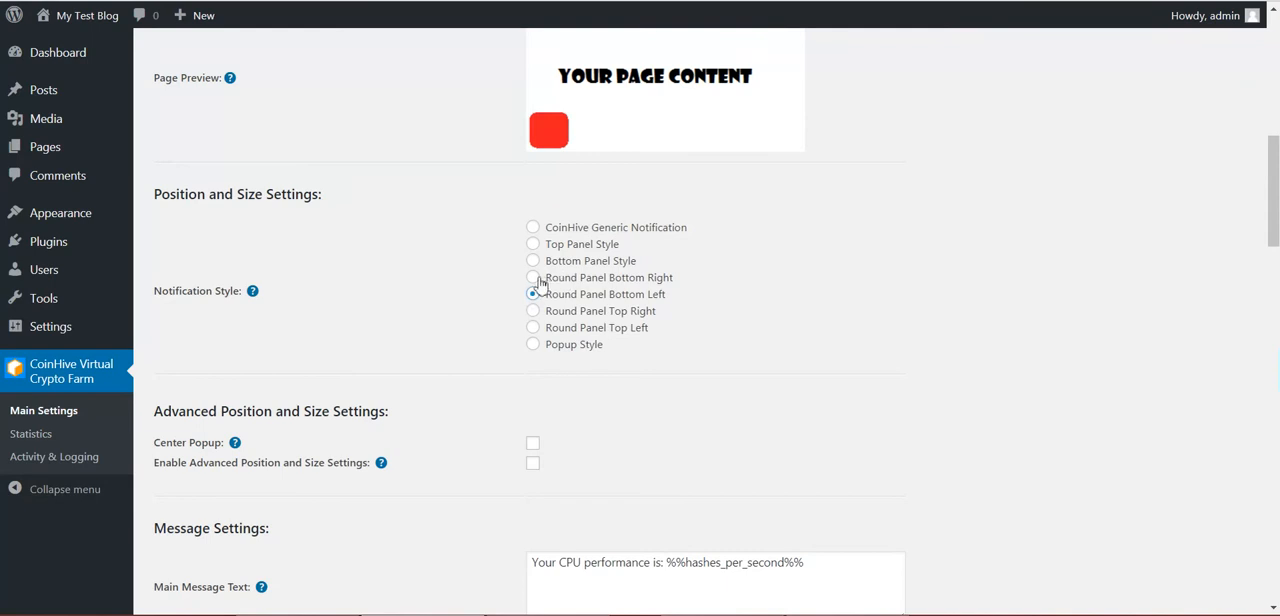
Set the notification style to Round Panel Bottom Right and save the plugin settings
{"action": "left_click", "coordinate": [536, 279]}
{"action": "scroll", "coordinate": [451, 403], "scroll_direction": "down", "scroll_amount": 20}
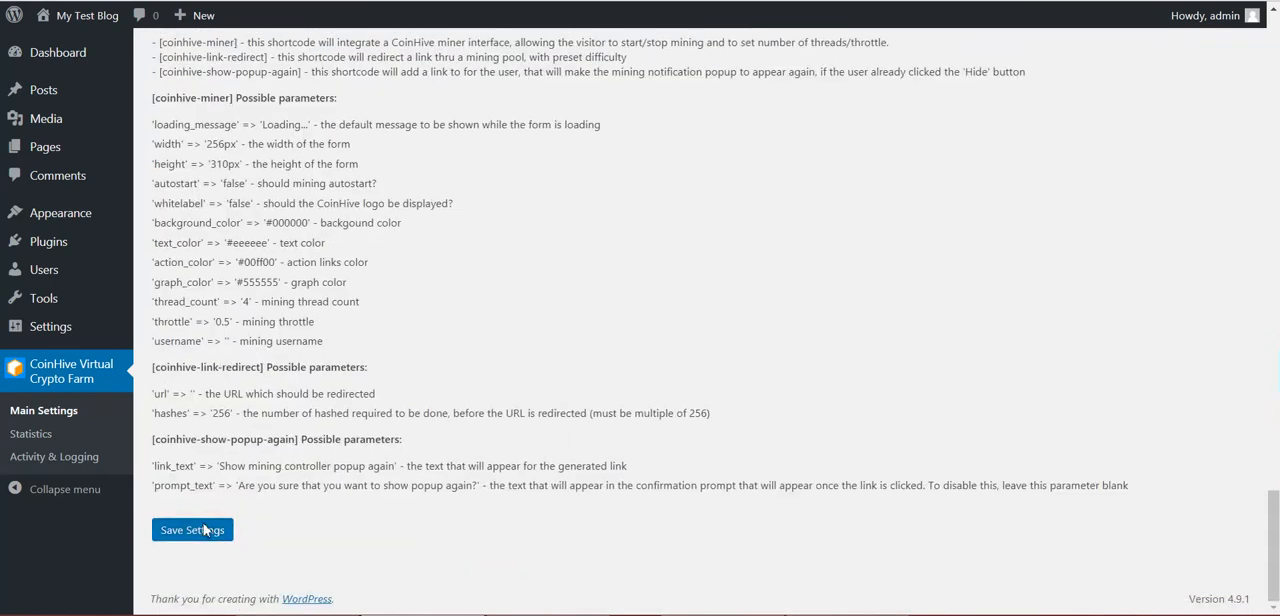
{"action": "left_click", "coordinate": [195, 529]}
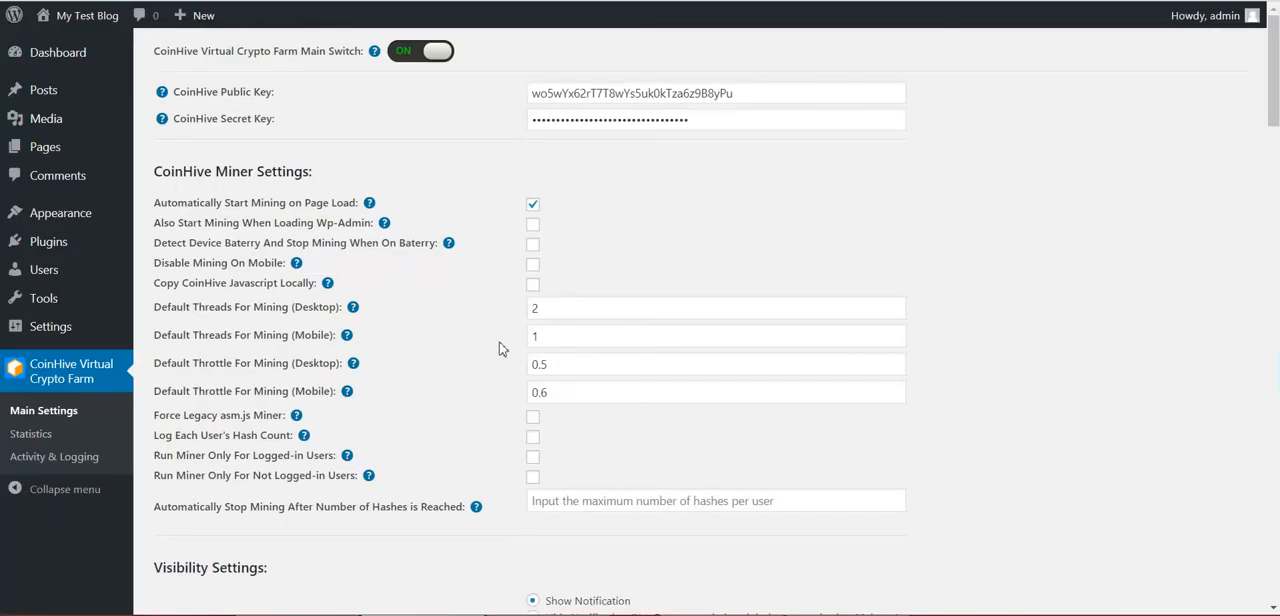
Set the User Popup Shortcode Refresh Interval to 100 milliseconds and save the plugin settings
{"action": "scroll", "coordinate": [503, 345], "scroll_direction": "down", "scroll_amount": 3}
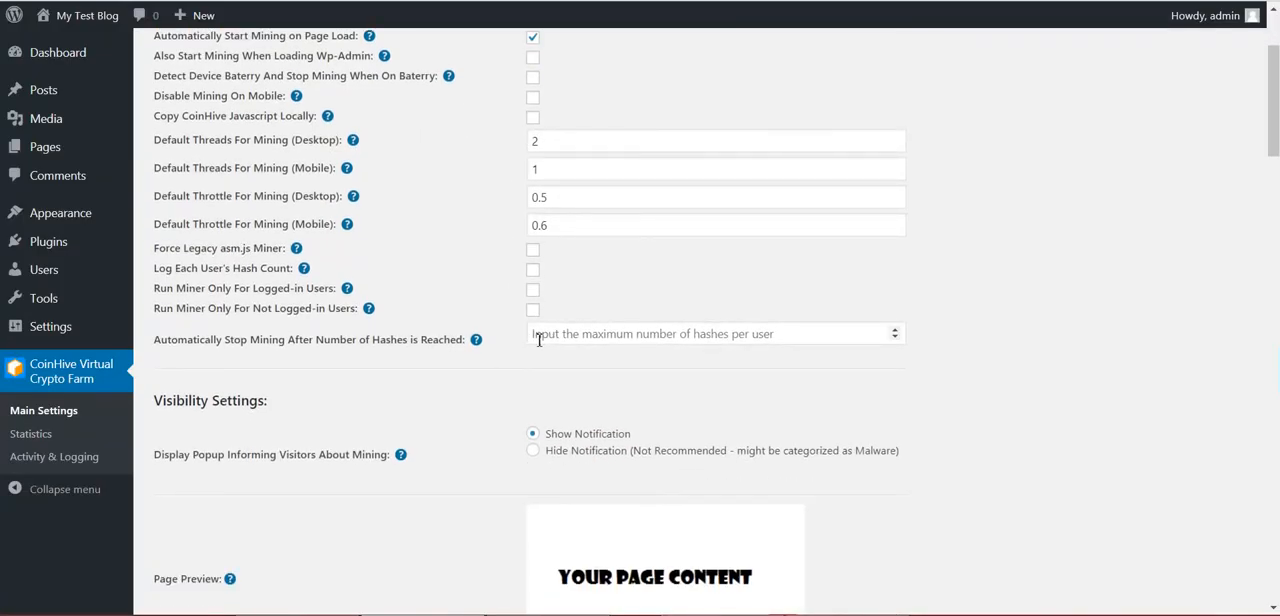
{"action": "scroll", "coordinate": [503, 362], "scroll_direction": "down", "scroll_amount": 5}
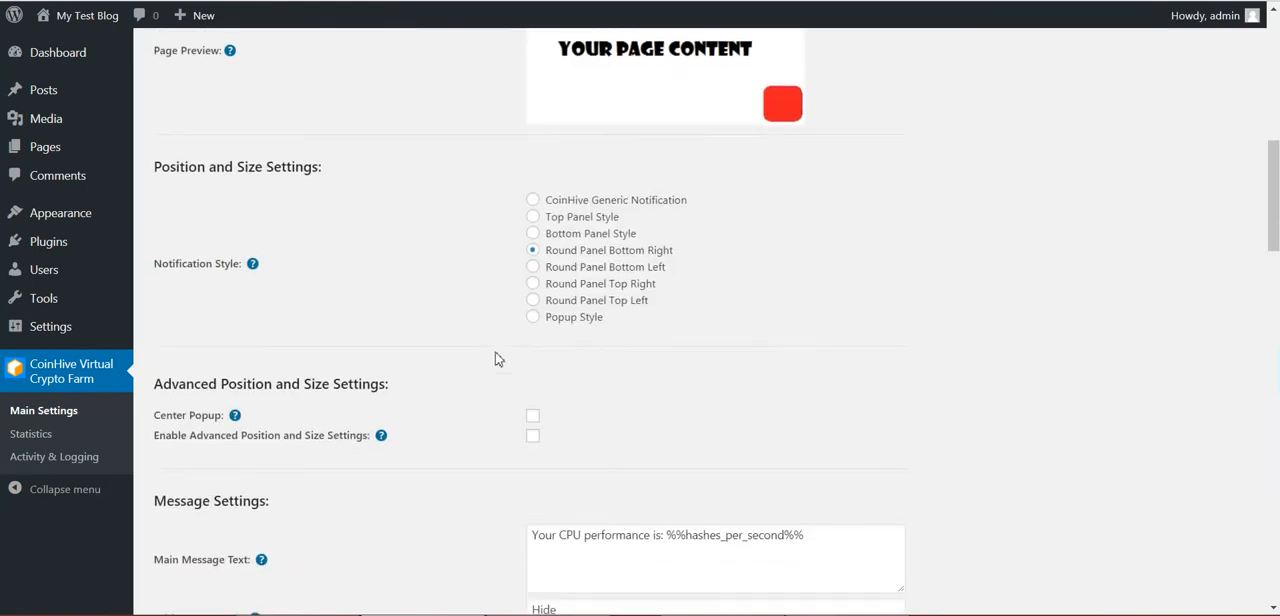
{"action": "scroll", "coordinate": [500, 357], "scroll_direction": "down", "scroll_amount": 5}
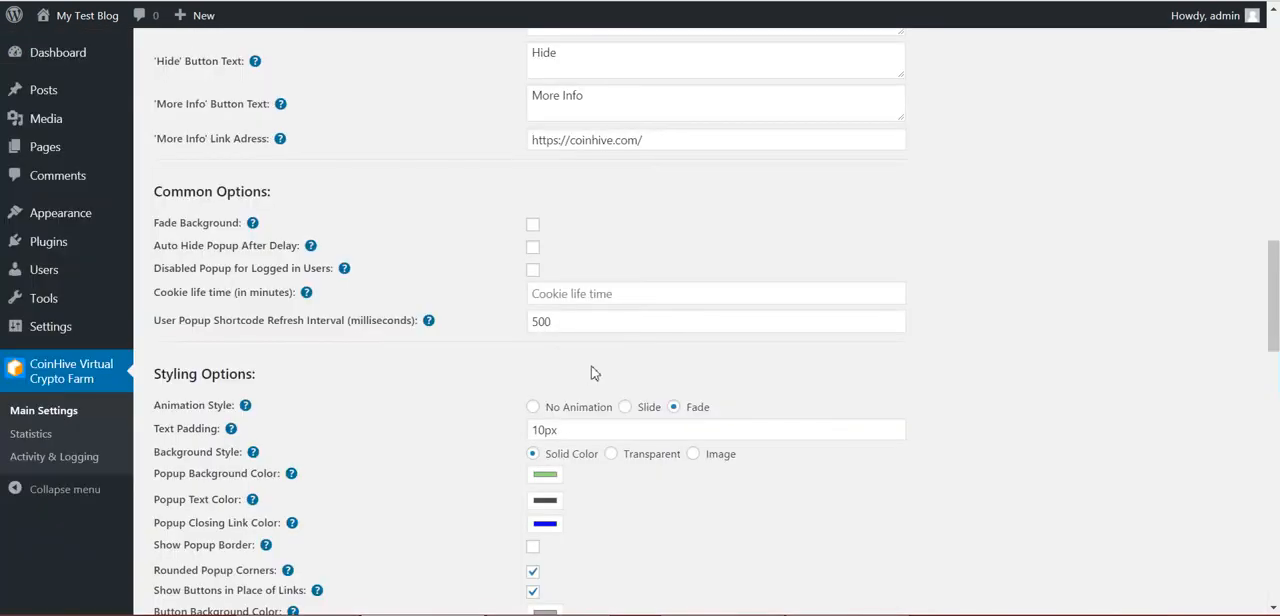
{"action": "left_click", "coordinate": [534, 321]}
{"action": "type", "text": "1"}
{"action": "scroll", "coordinate": [448, 413], "scroll_direction": "down", "scroll_amount": 15}
{"action": "scroll", "coordinate": [432, 422], "scroll_direction": "up", "scroll_amount": 12}
{"action": "scroll", "coordinate": [432, 422], "scroll_direction": "down", "scroll_amount": 15}
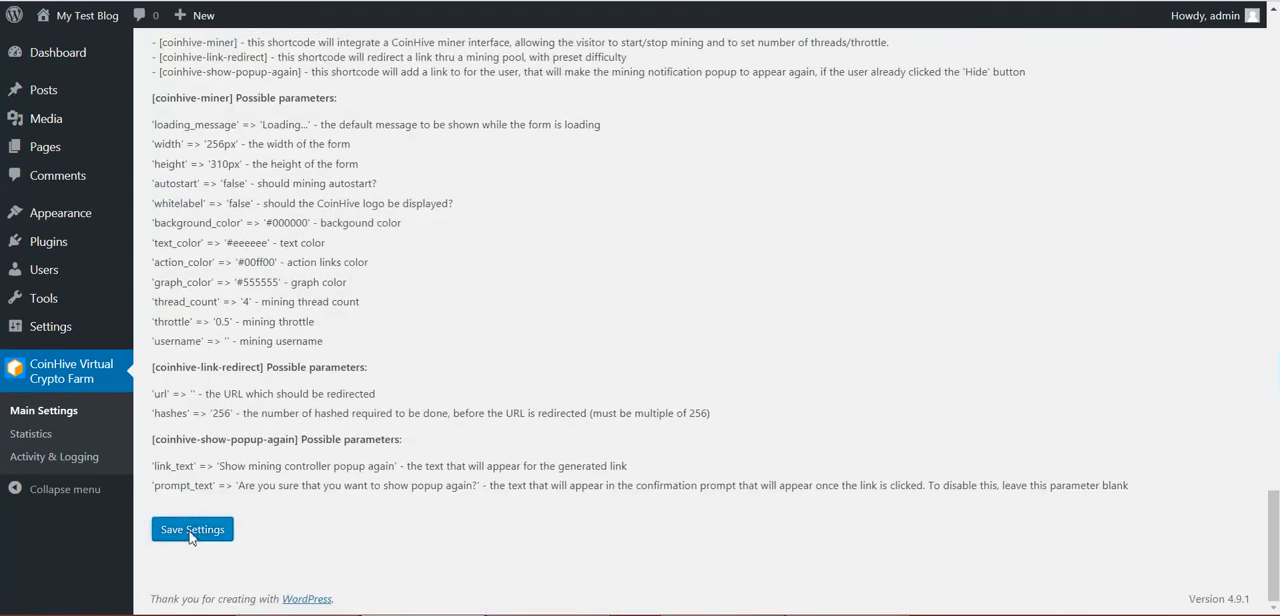
{"action": "left_click", "coordinate": [192, 533]}
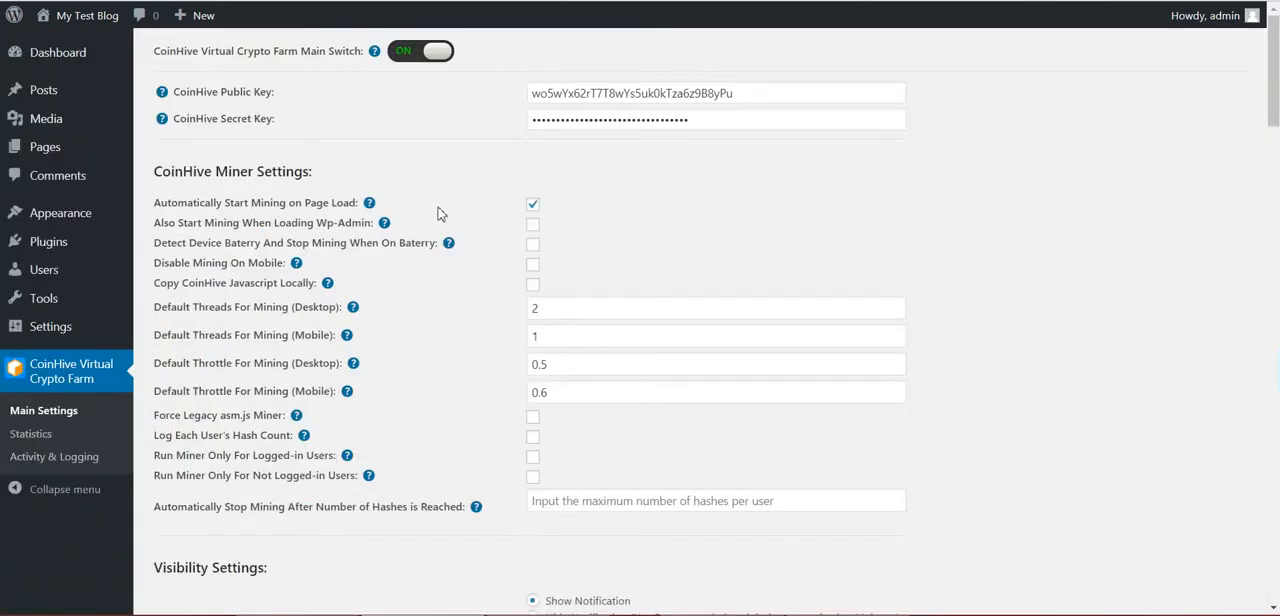
Add a second line "Total: %%hashes_total%%" to the main message text and save the plugin settings
{"action": "scroll", "coordinate": [449, 266], "scroll_direction": "down", "scroll_amount": 7}
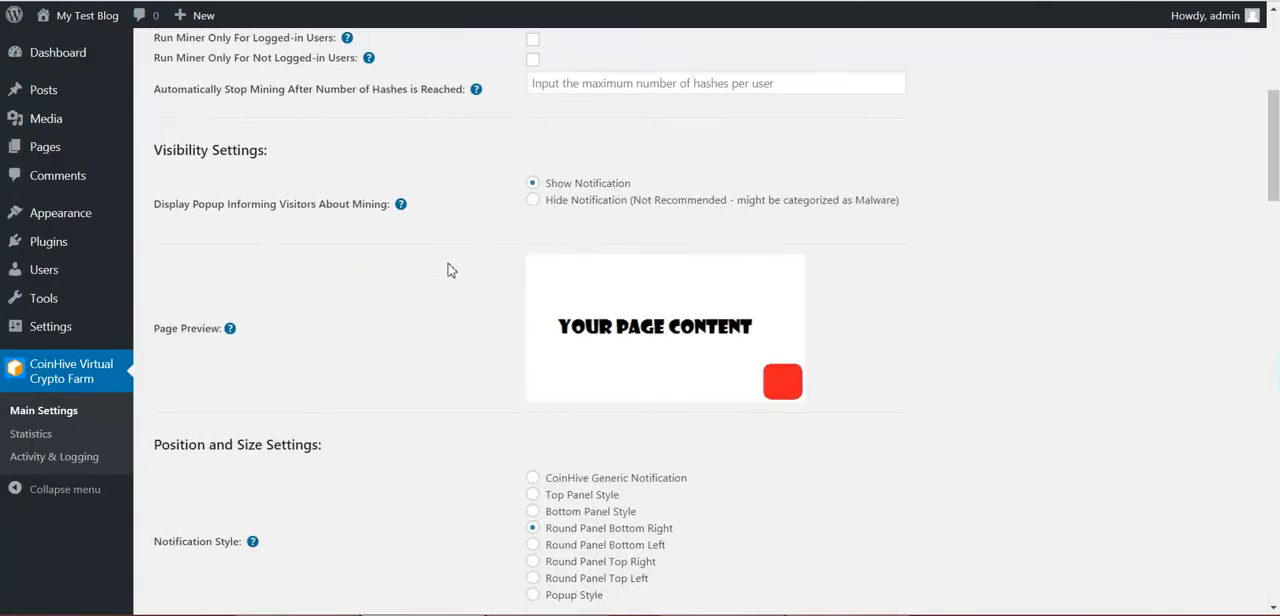
{"action": "scroll", "coordinate": [500, 210], "scroll_direction": "down", "scroll_amount": 3}
{"action": "scroll", "coordinate": [450, 150], "scroll_direction": "up", "scroll_amount": 2}
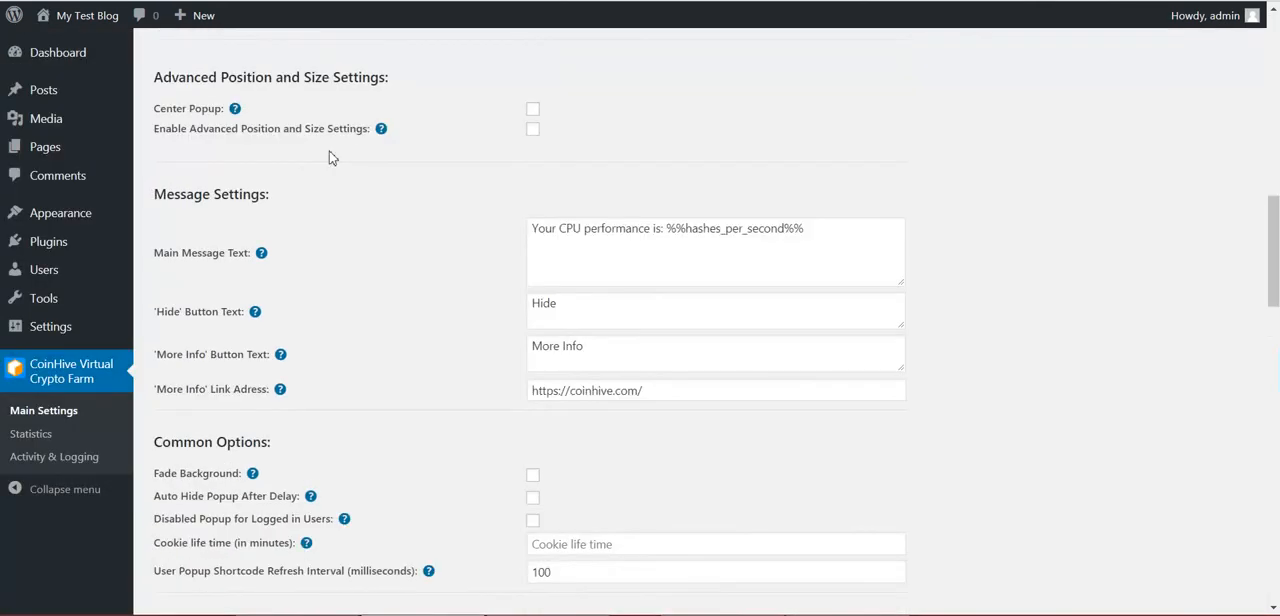
{"action": "mouse_move", "coordinate": [263, 256]}
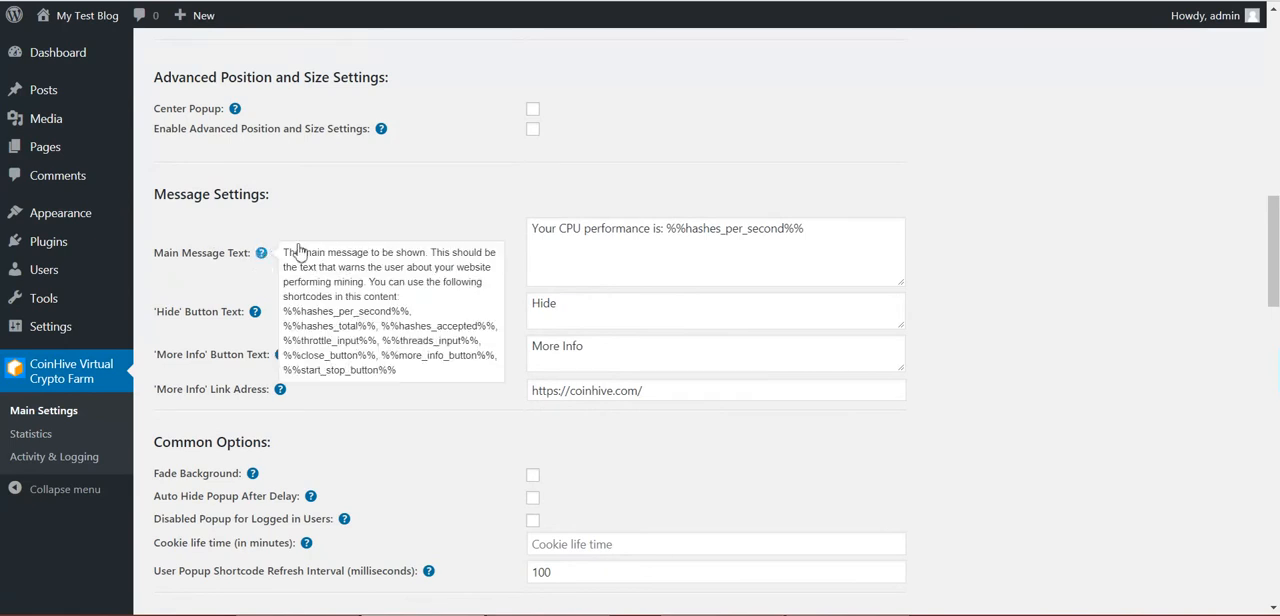
{"action": "left_click_drag", "start_coordinate": [283, 327], "coordinate": [378, 330]}
{"action": "key", "text": "ctrl+c"}
{"action": "left_click", "coordinate": [837, 231]}
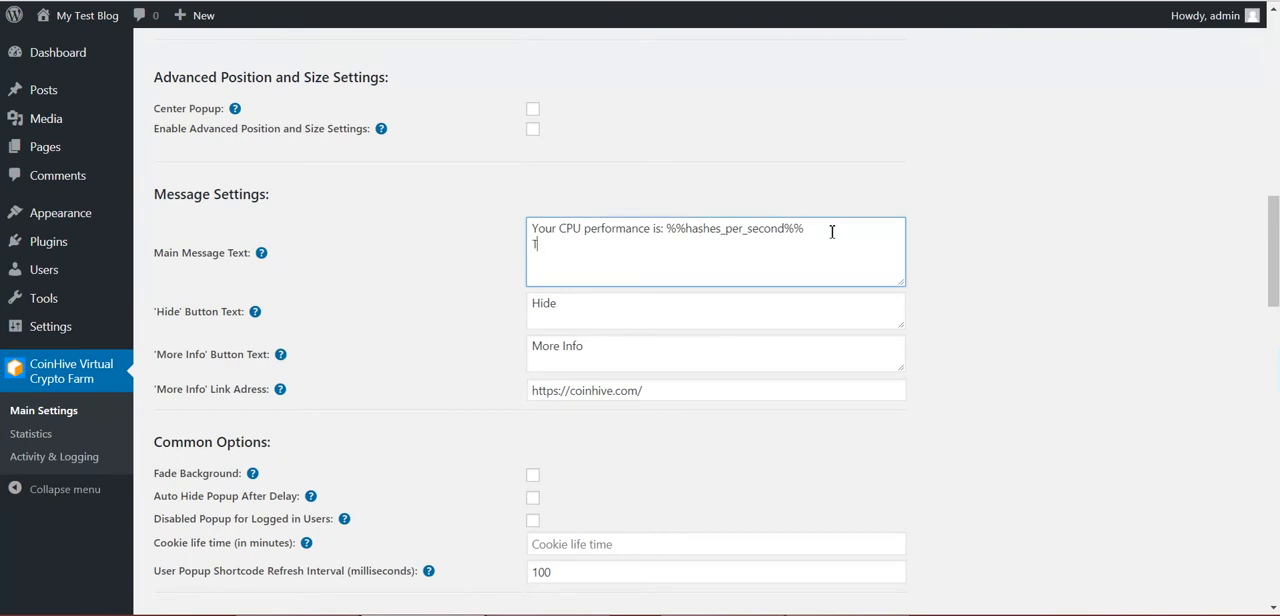
{"action": "type", "text": "Total:"}
{"action": "key", "text": "ctrl+v"}
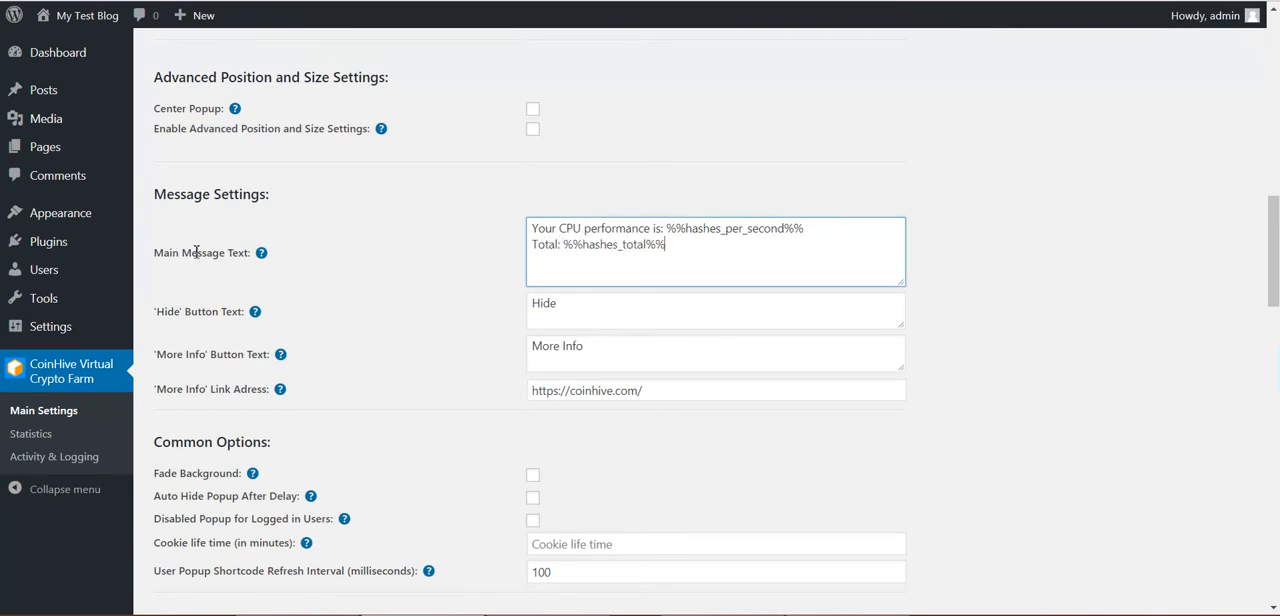
{"action": "scroll", "coordinate": [200, 251], "scroll_direction": "down", "scroll_amount": 20}
{"action": "left_click", "coordinate": [172, 529]}
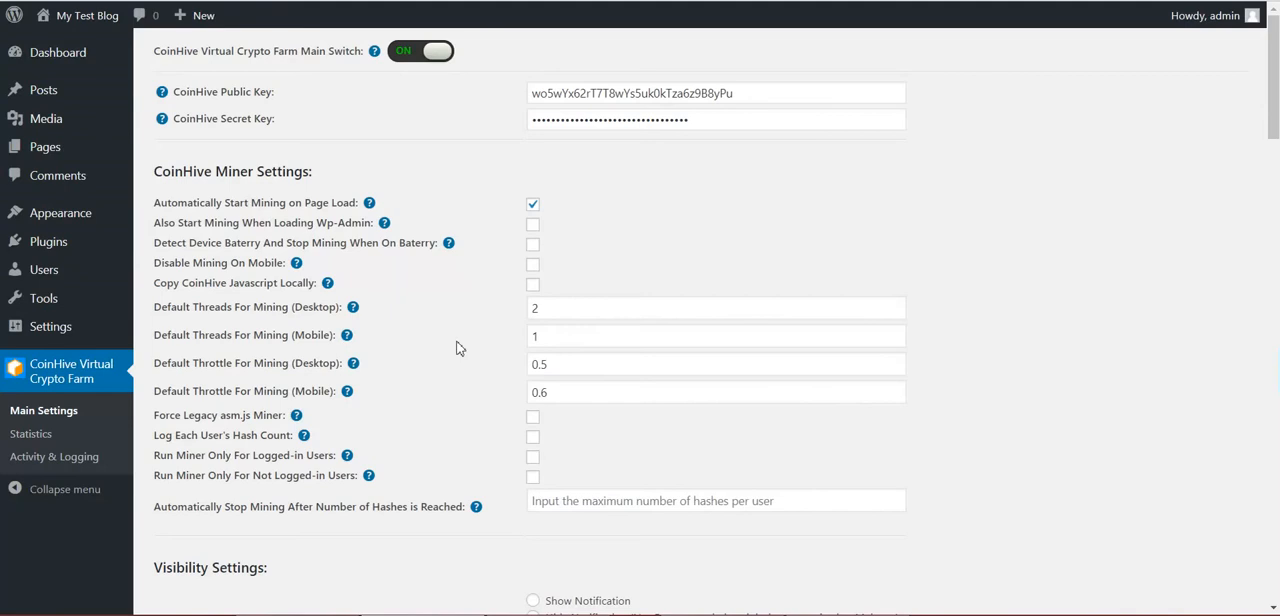
{"action": "scroll", "coordinate": [457, 345], "scroll_direction": "down", "scroll_amount": 6}
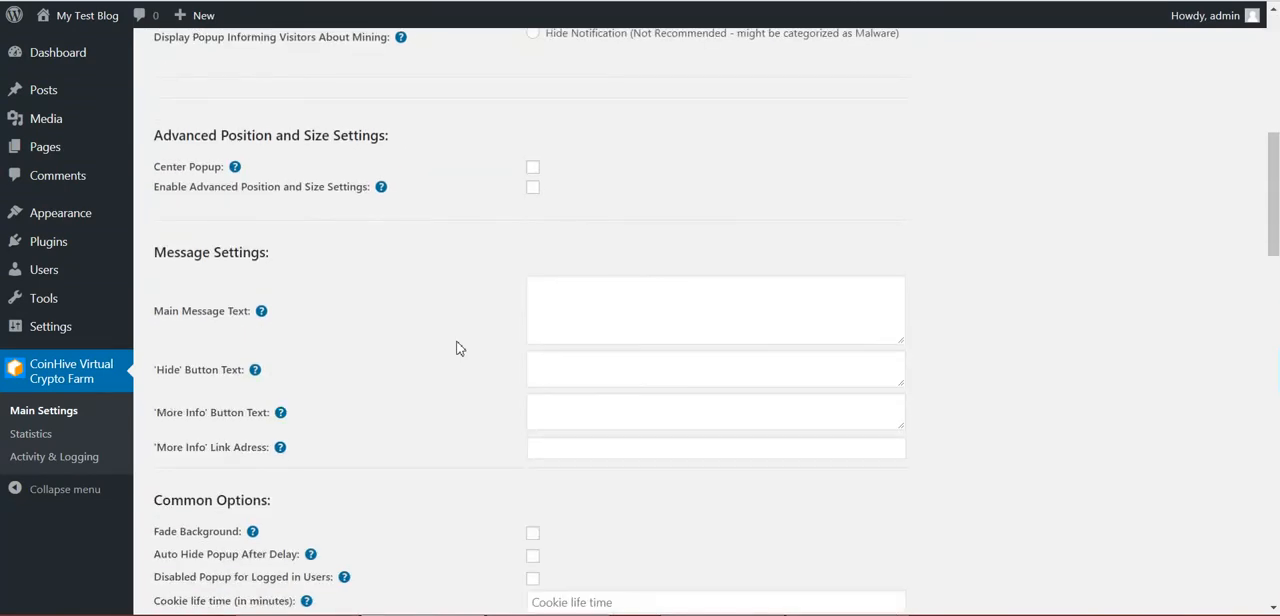
{"action": "scroll", "coordinate": [457, 347], "scroll_direction": "down", "scroll_amount": 2}
{"action": "scroll", "coordinate": [457, 347], "scroll_direction": "up", "scroll_amount": 2}
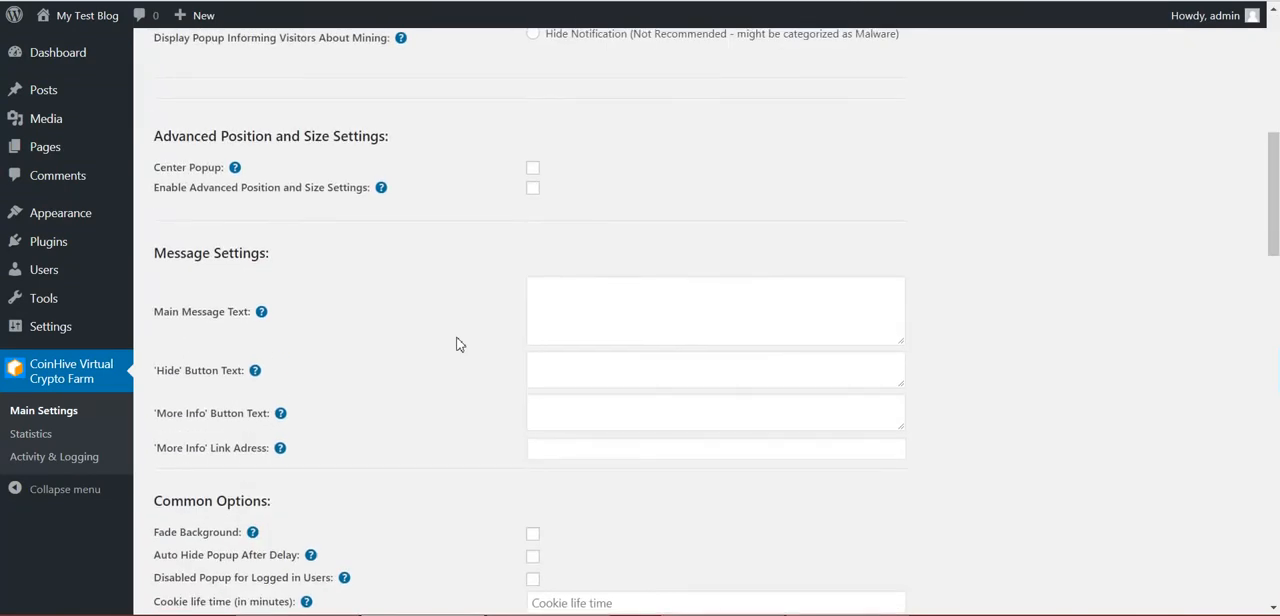
{"action": "scroll", "coordinate": [457, 344], "scroll_direction": "up", "scroll_amount": 6}
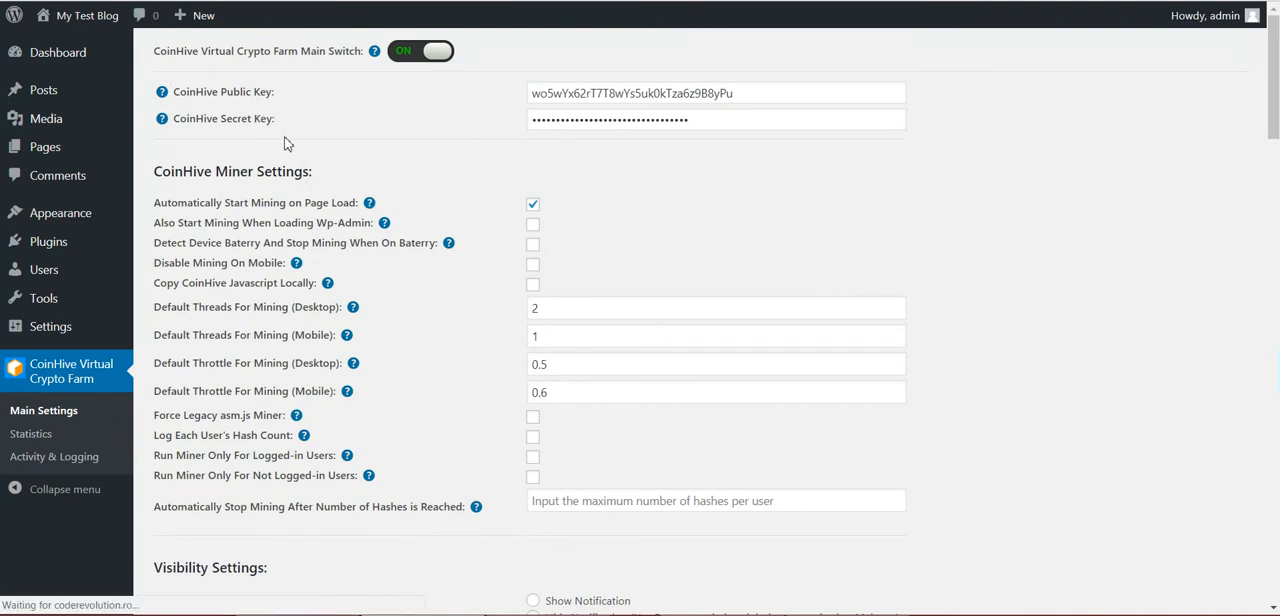
{"action": "scroll", "coordinate": [400, 243], "scroll_direction": "down", "scroll_amount": 3}
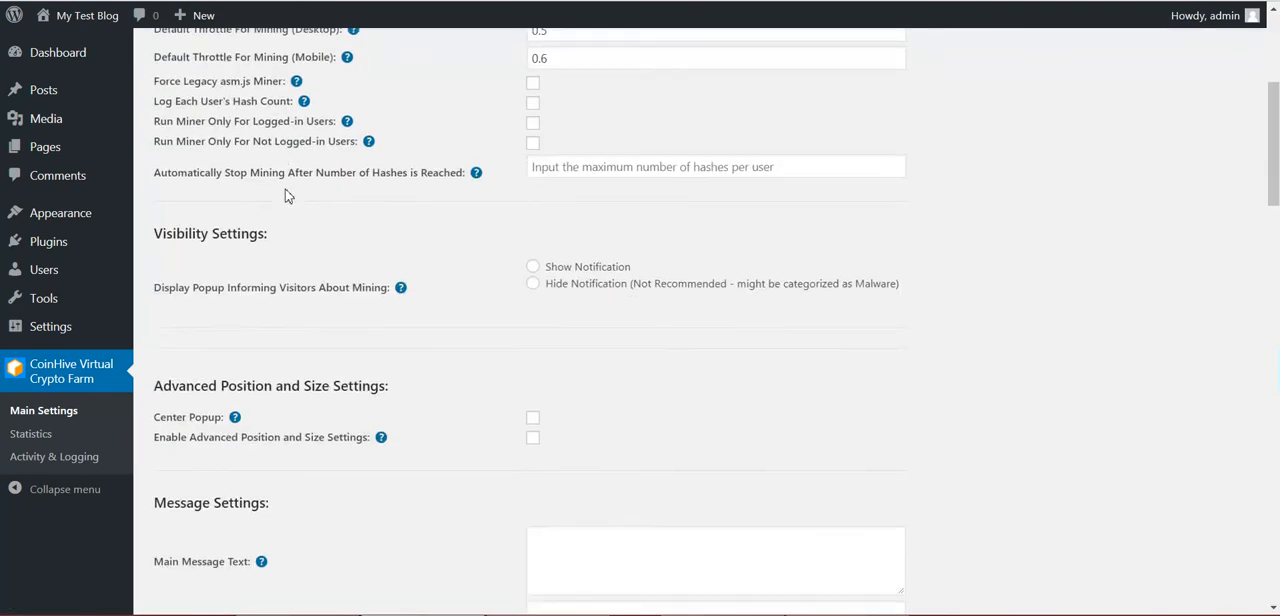
{"action": "scroll", "coordinate": [285, 196], "scroll_direction": "up", "scroll_amount": 3}
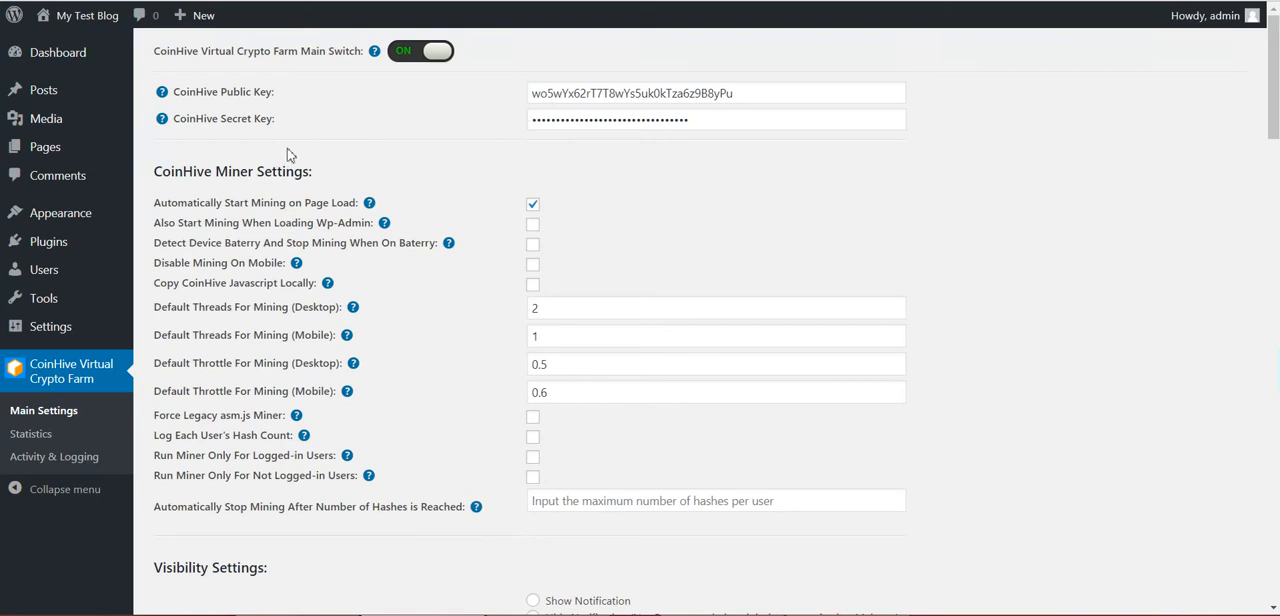
Open the plugin's Activity & Logging page and review the Activity Log section with its help text
{"action": "left_click", "coordinate": [56, 459]}
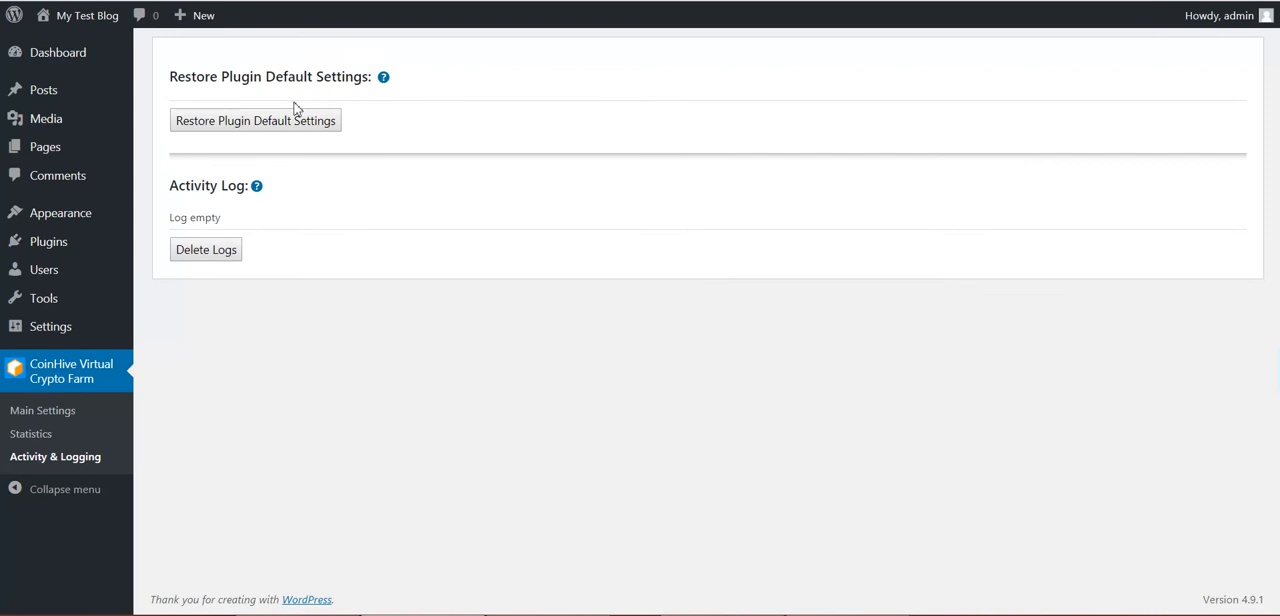
{"action": "left_click_drag", "start_coordinate": [172, 186], "coordinate": [250, 188]}
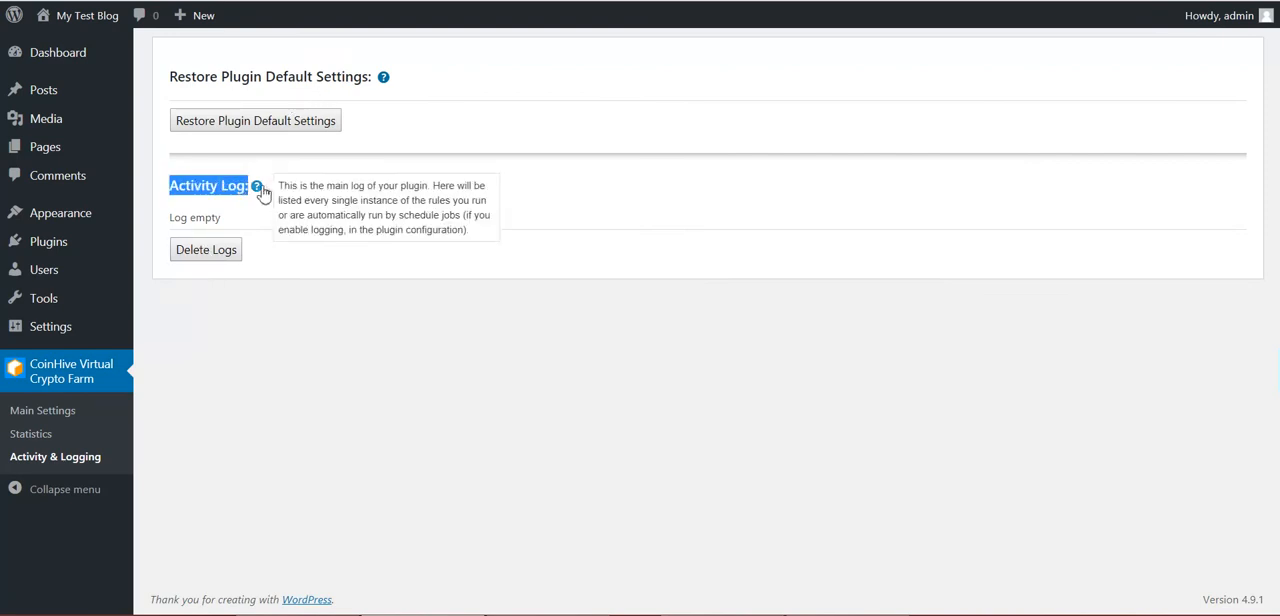
{"action": "left_click", "coordinate": [253, 209]}
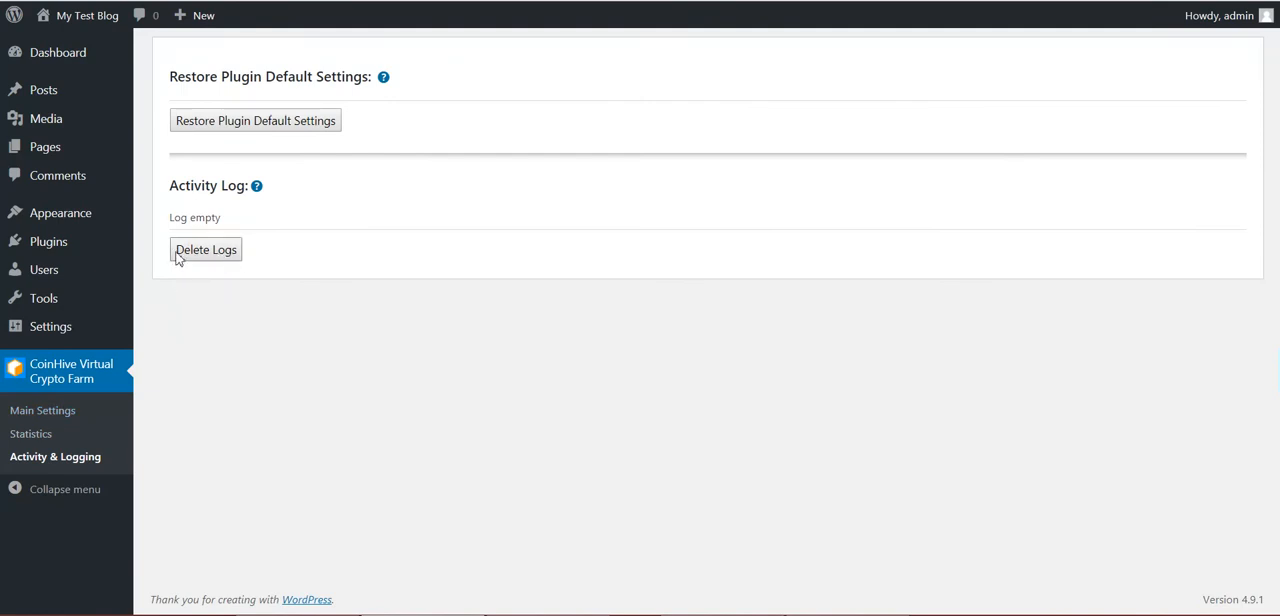
Review the hashes per second on the plugin's Statistics page and return to the Main Settings page
{"action": "left_click", "coordinate": [48, 434]}
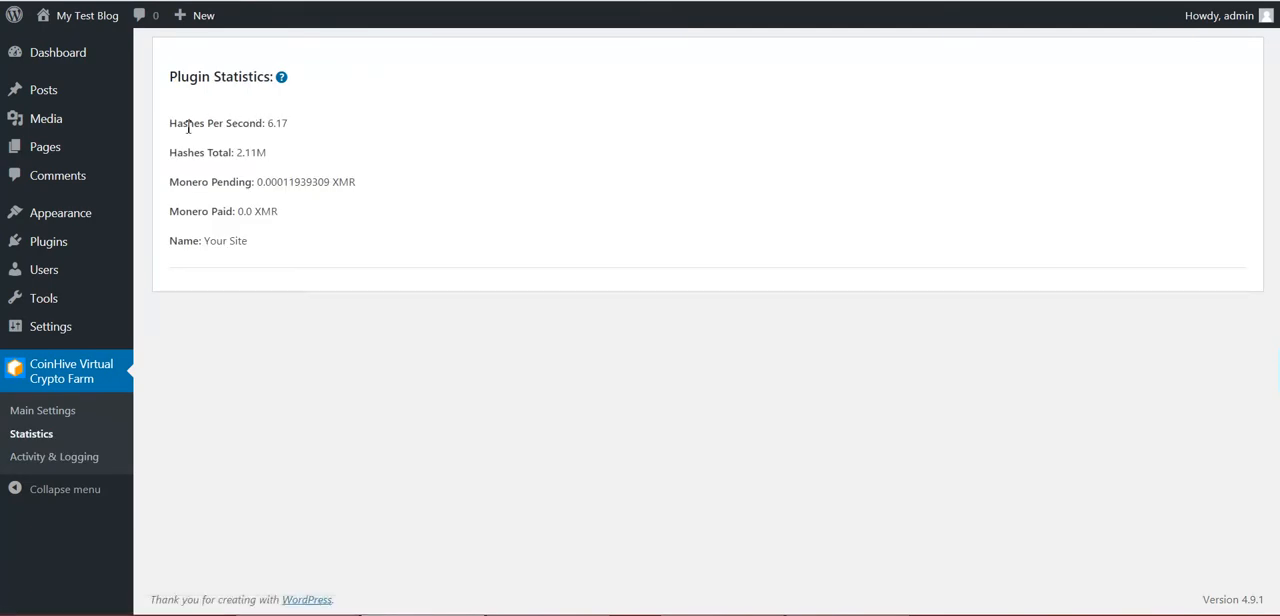
{"action": "left_click_drag", "start_coordinate": [271, 125], "coordinate": [297, 125]}
{"action": "left_click", "coordinate": [291, 125]}
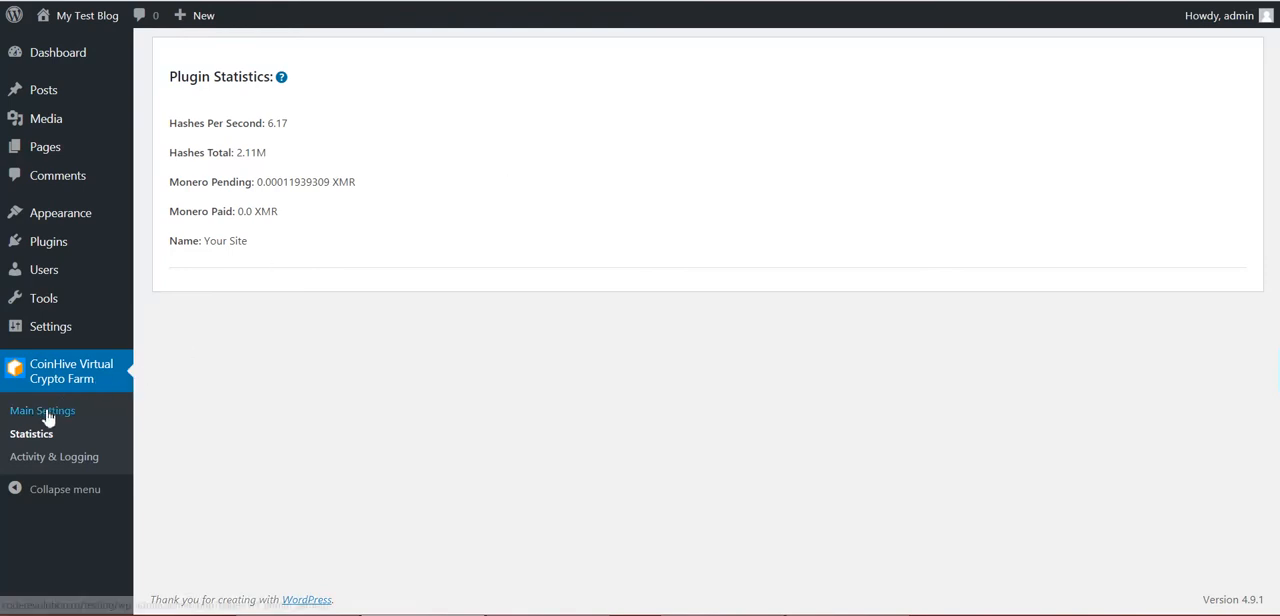
{"action": "left_click", "coordinate": [103, 404]}
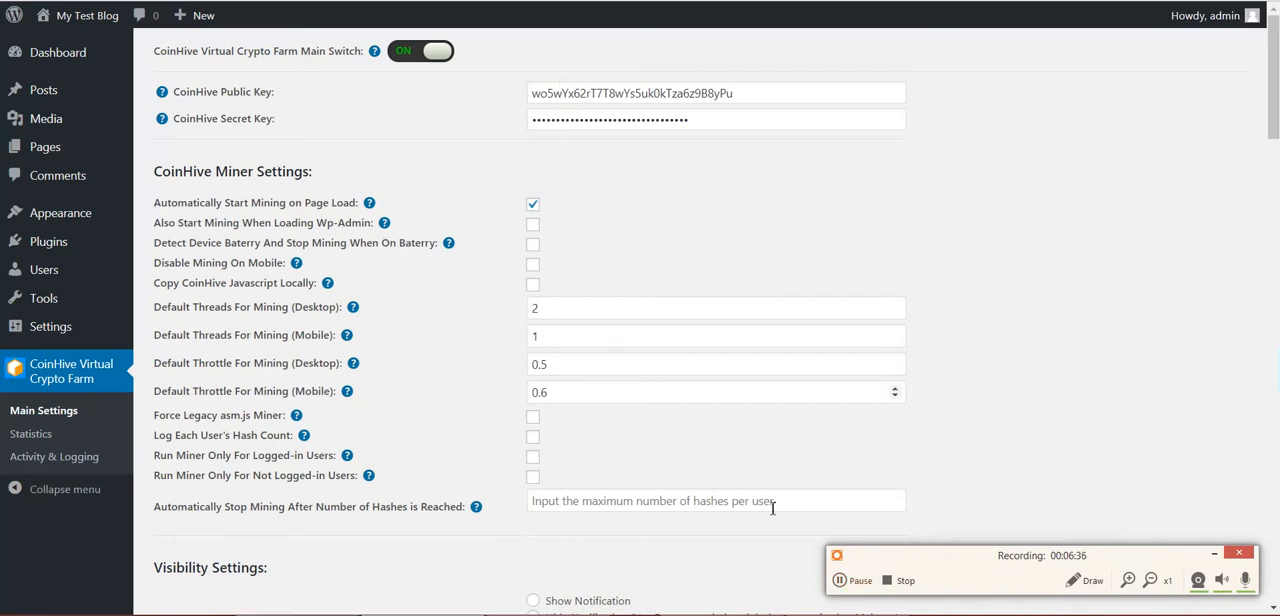
{"action": "left_click", "coordinate": [855, 581]}
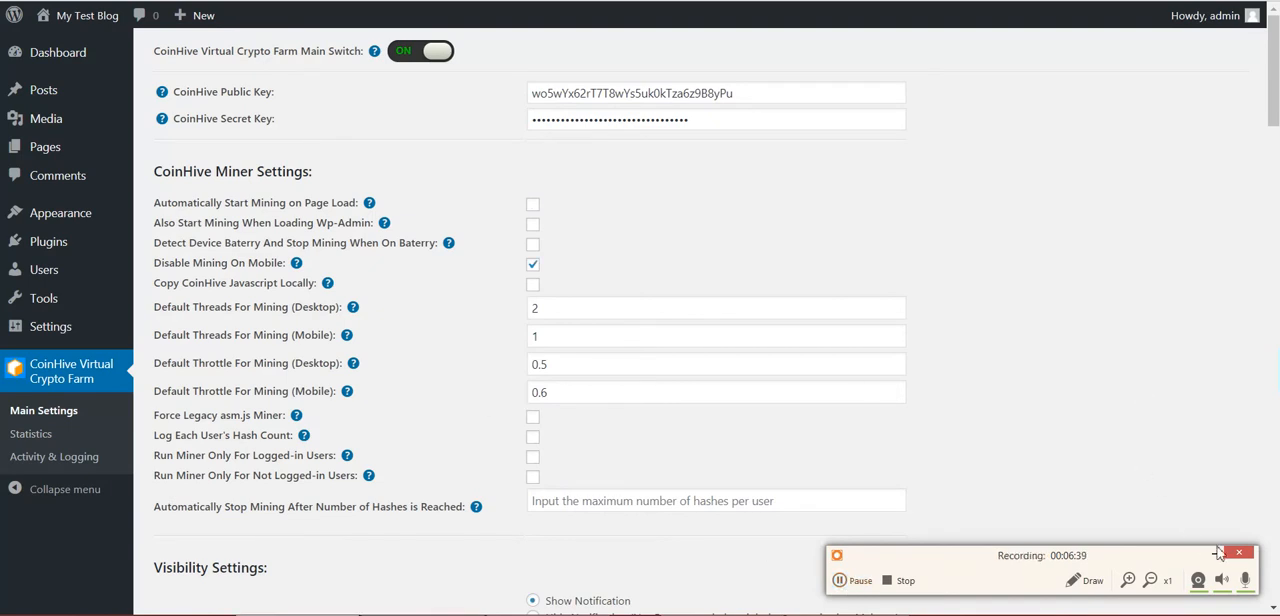
{"action": "left_click", "coordinate": [1218, 553]}
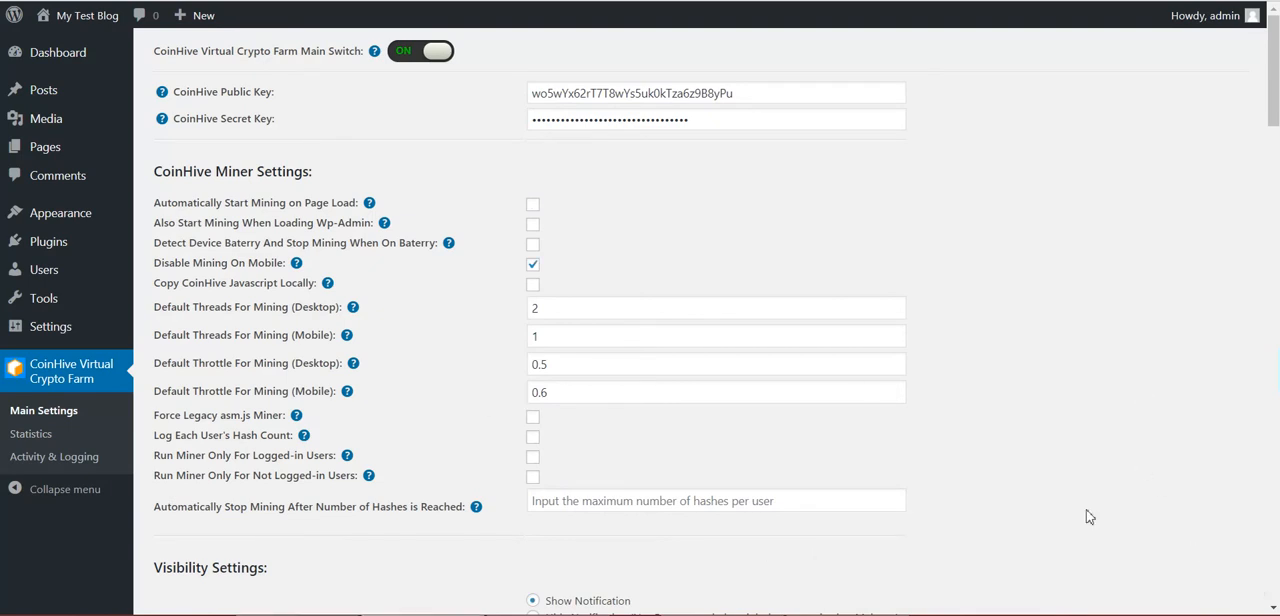
Enable Fade Background in the Common Options and save the plugin settings
{"action": "scroll", "coordinate": [952, 460], "scroll_direction": "down", "scroll_amount": 5}
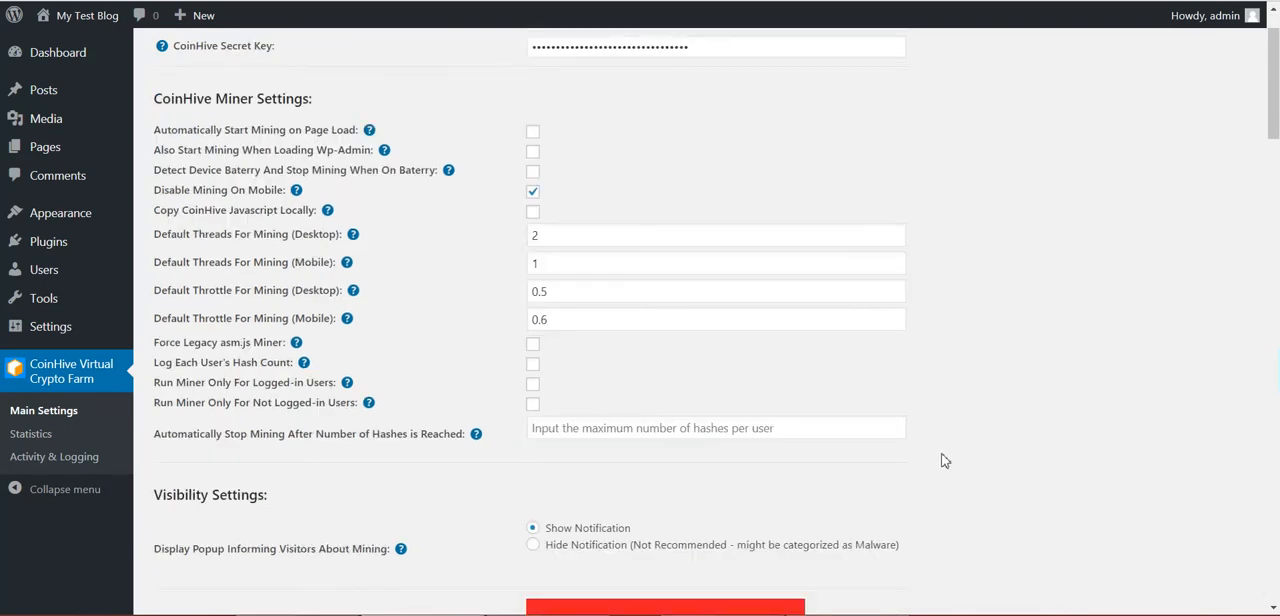
{"action": "scroll", "coordinate": [945, 460], "scroll_direction": "down", "scroll_amount": 8}
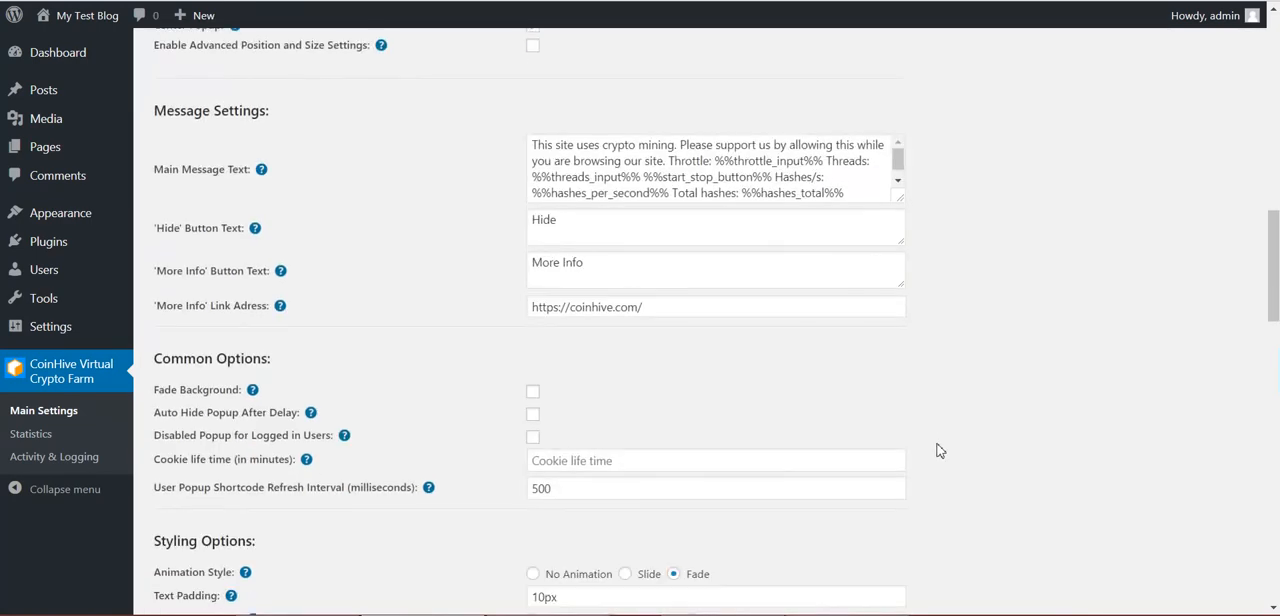
{"action": "scroll", "coordinate": [477, 337], "scroll_direction": "down", "scroll_amount": 1}
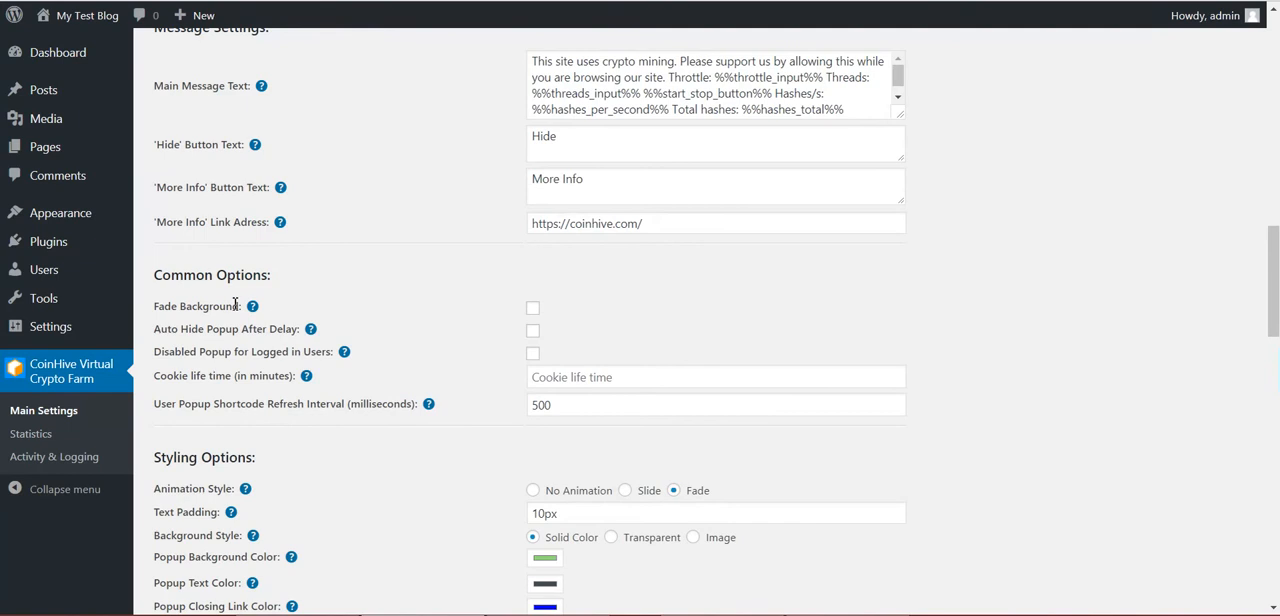
{"action": "scroll", "coordinate": [440, 276], "scroll_direction": "up", "scroll_amount": 5}
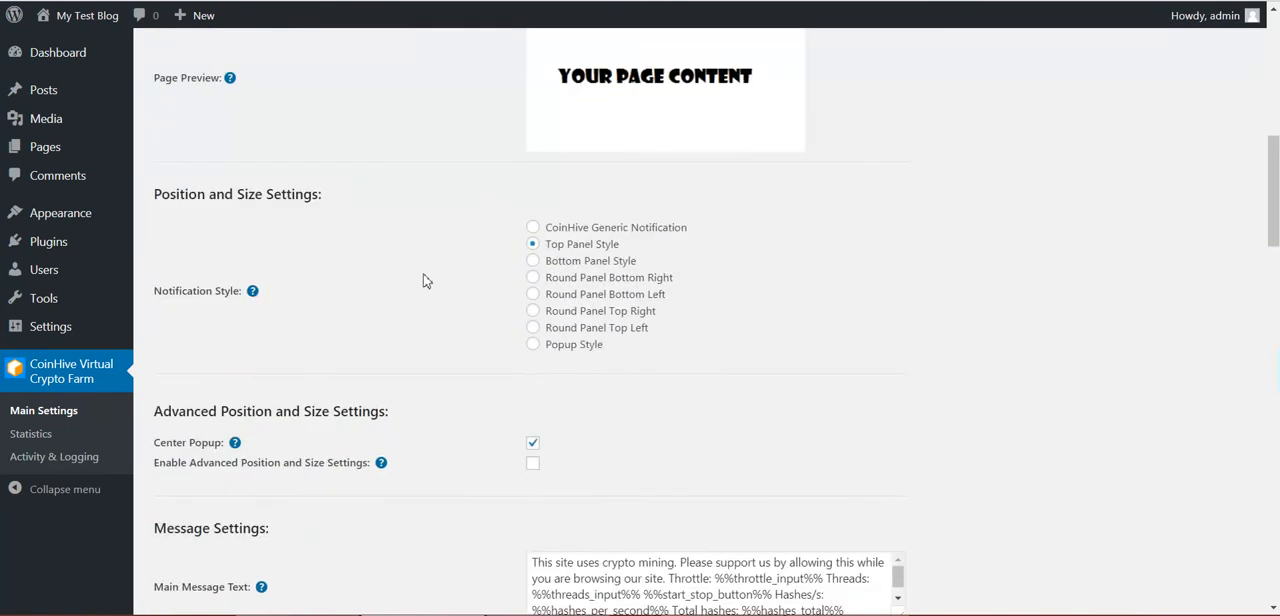
{"action": "scroll", "coordinate": [424, 272], "scroll_direction": "down", "scroll_amount": 5}
{"action": "scroll", "coordinate": [428, 235], "scroll_direction": "up", "scroll_amount": 3}
{"action": "scroll", "coordinate": [430, 212], "scroll_direction": "down", "scroll_amount": 4}
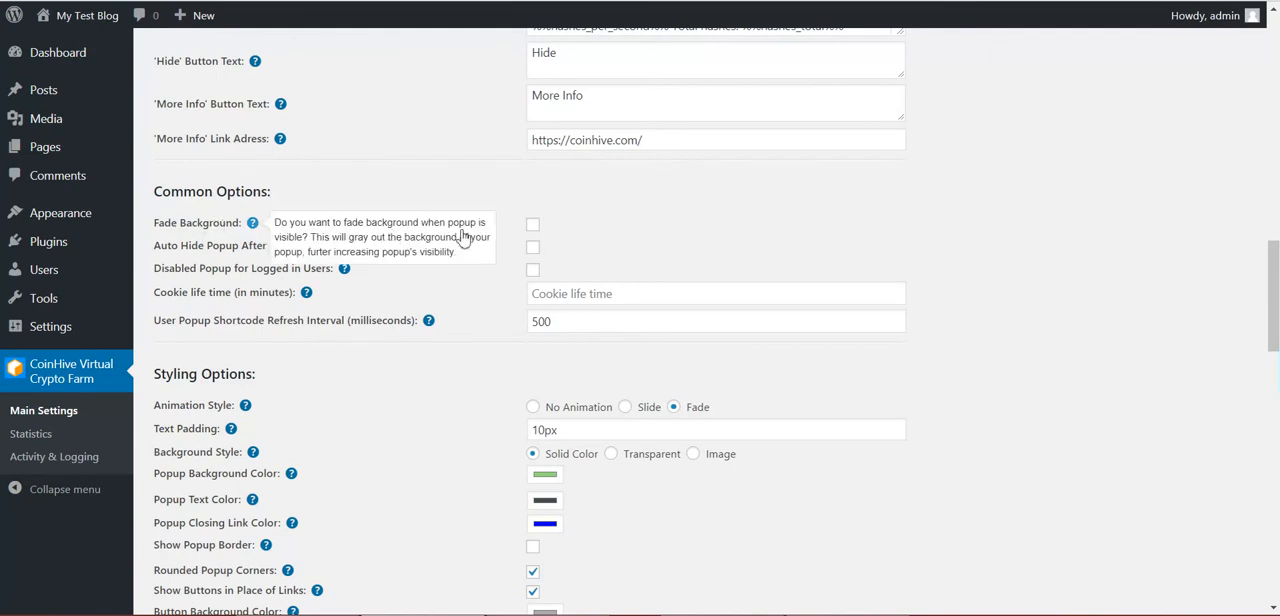
{"action": "left_click", "coordinate": [533, 224]}
{"action": "scroll", "coordinate": [338, 334], "scroll_direction": "down", "scroll_amount": 6}
{"action": "scroll", "coordinate": [340, 335], "scroll_direction": "up", "scroll_amount": 6}
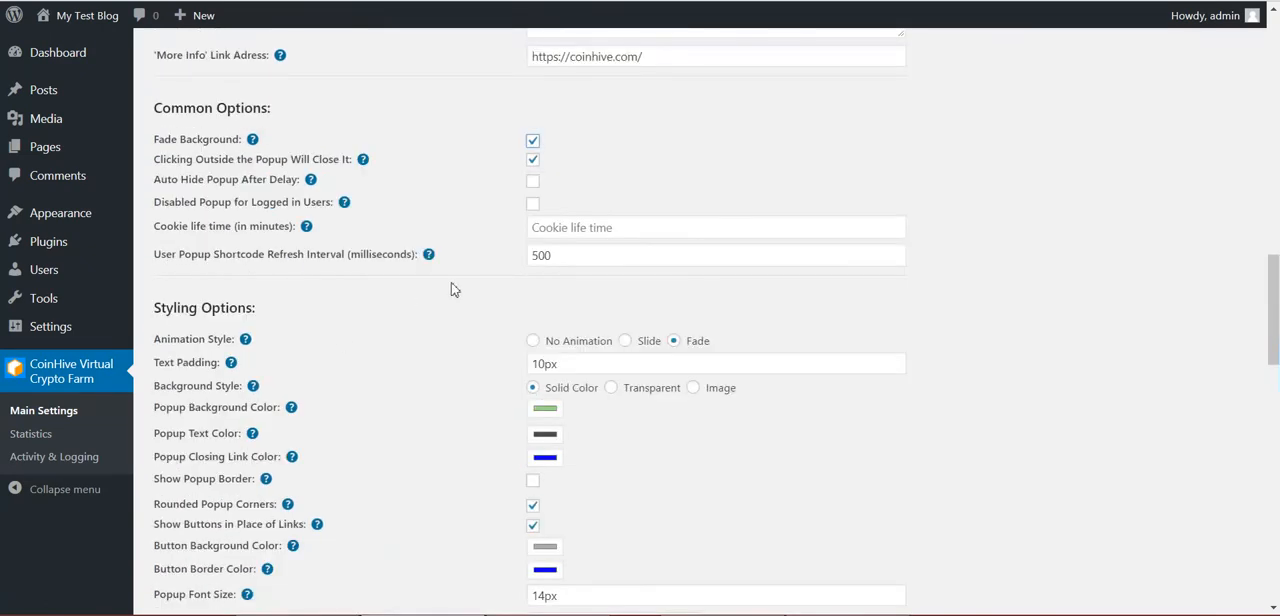
{"action": "scroll", "coordinate": [270, 402], "scroll_direction": "down", "scroll_amount": 15}
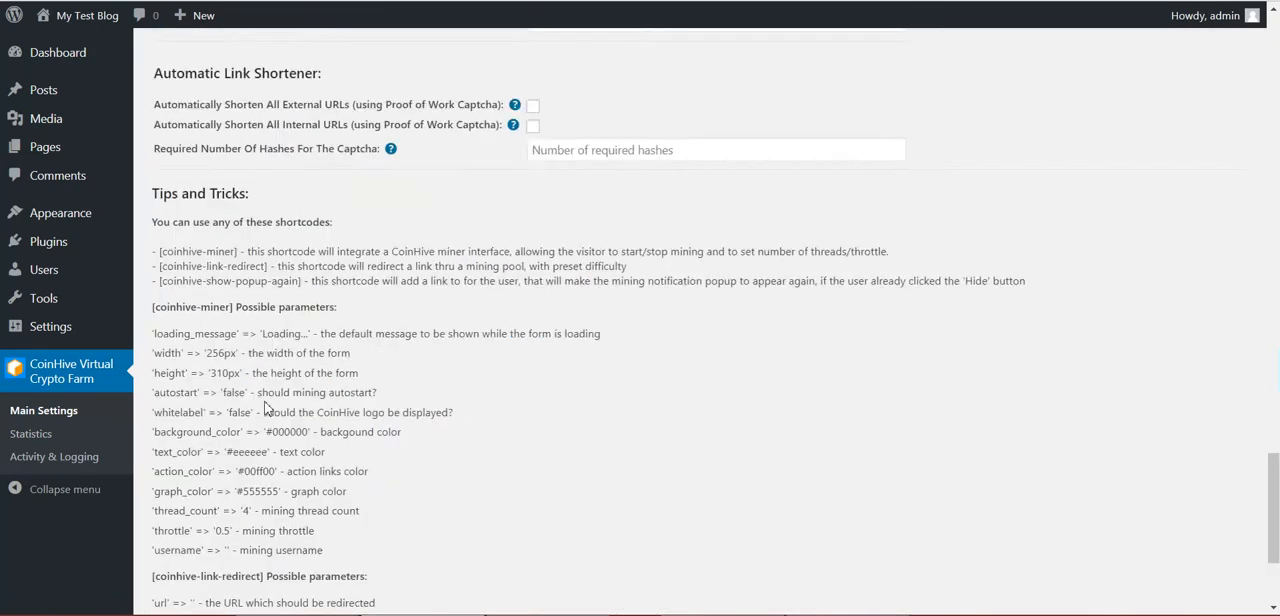
{"action": "left_click", "coordinate": [192, 529]}
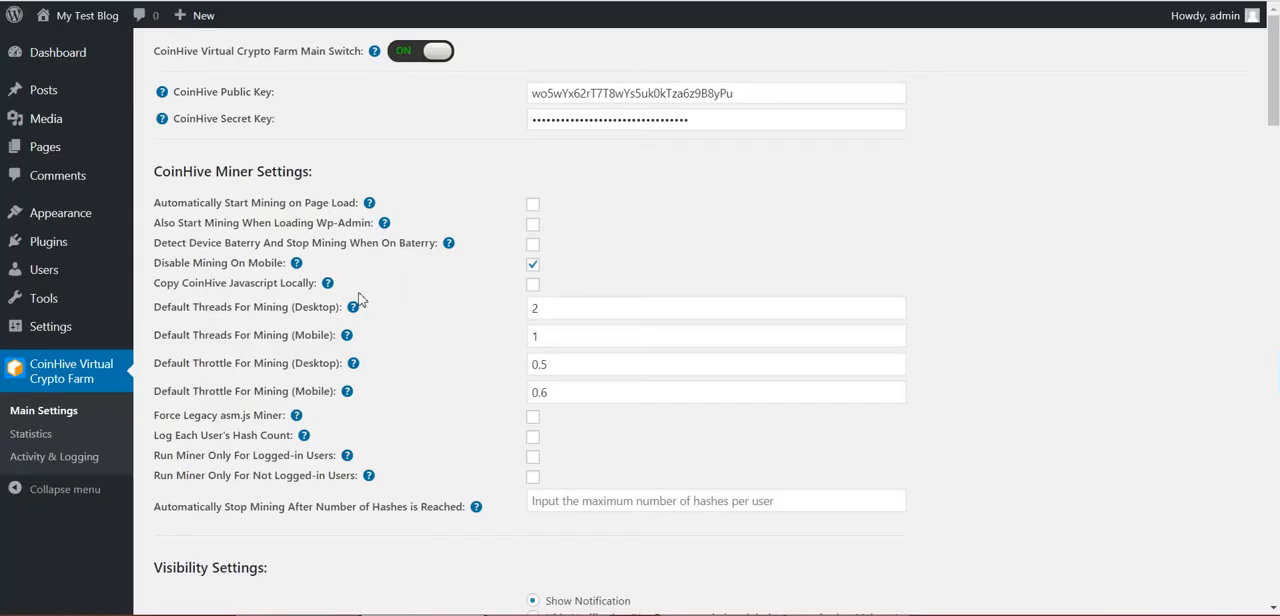
Set the notification style to Popup Style and save the plugin settings
{"action": "scroll", "coordinate": [361, 300], "scroll_direction": "down", "scroll_amount": 6}
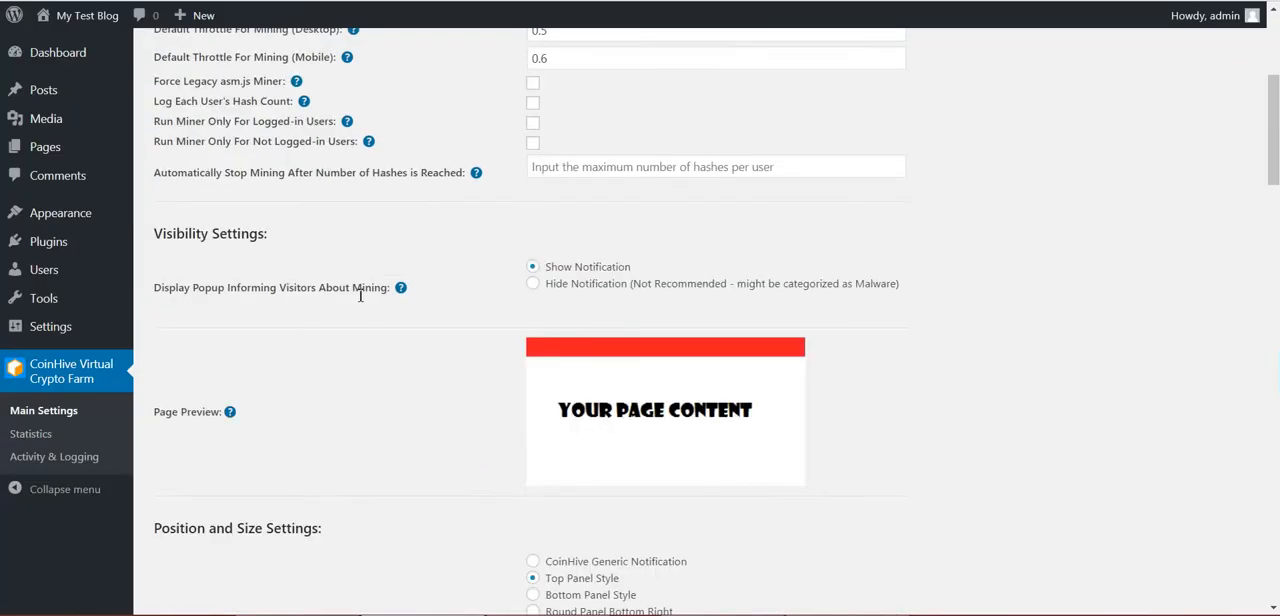
{"action": "scroll", "coordinate": [361, 300], "scroll_direction": "down", "scroll_amount": 3}
{"action": "left_click", "coordinate": [533, 262]}
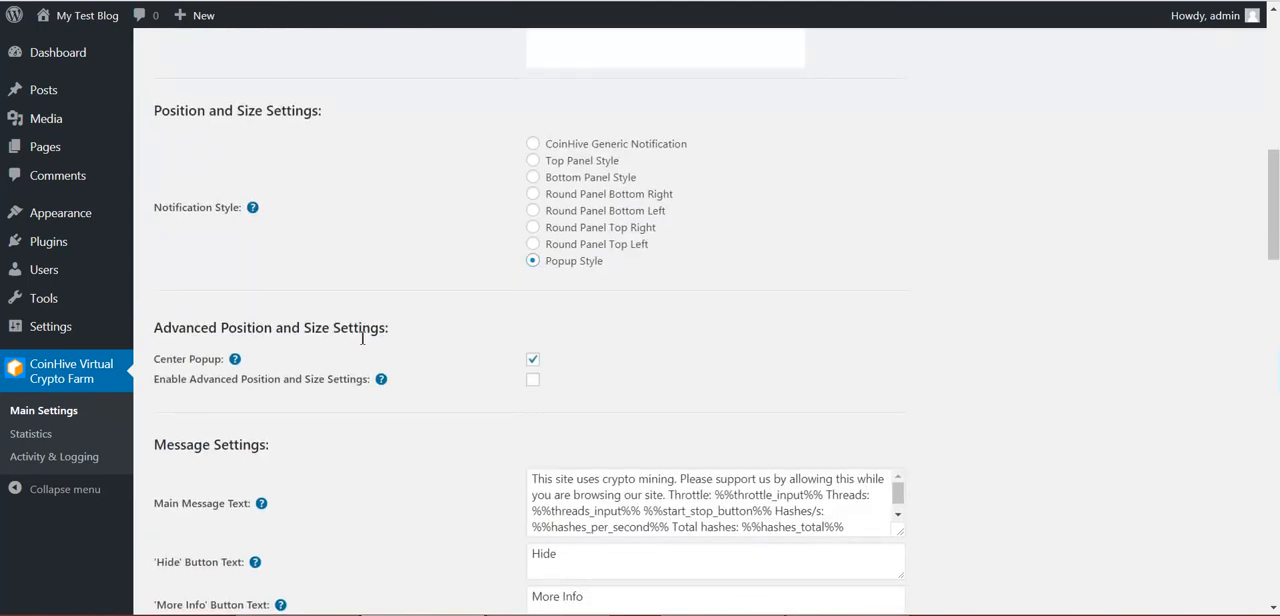
{"action": "scroll", "coordinate": [361, 337], "scroll_direction": "down", "scroll_amount": 5}
{"action": "scroll", "coordinate": [361, 337], "scroll_direction": "down", "scroll_amount": 10}
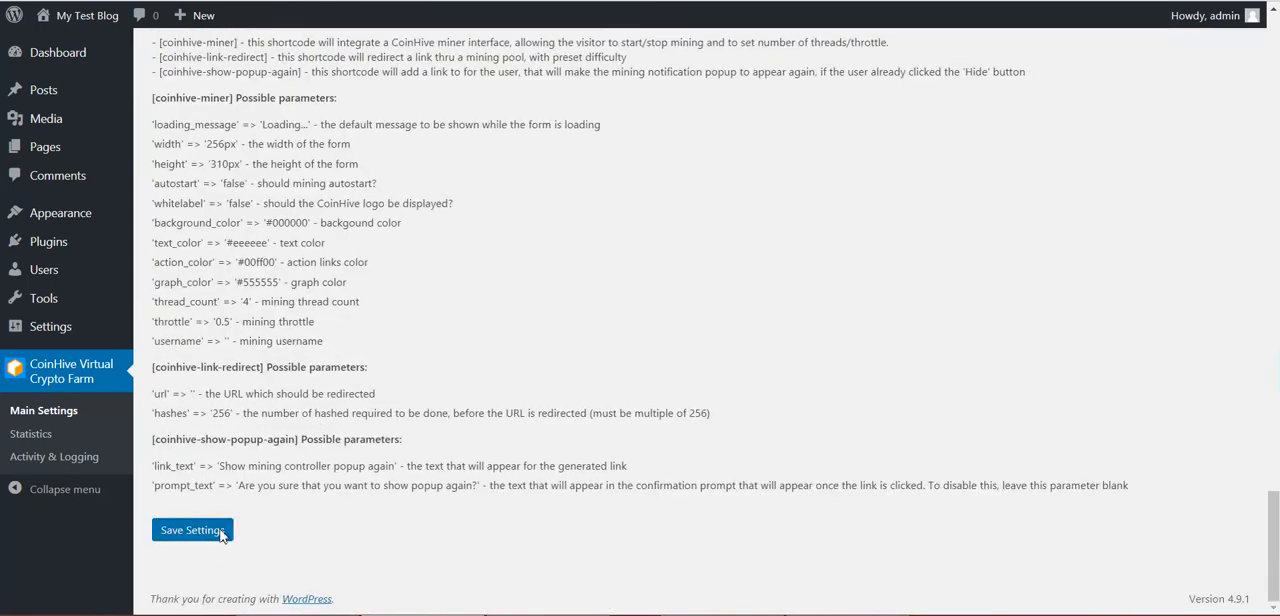
{"action": "left_click", "coordinate": [195, 529]}
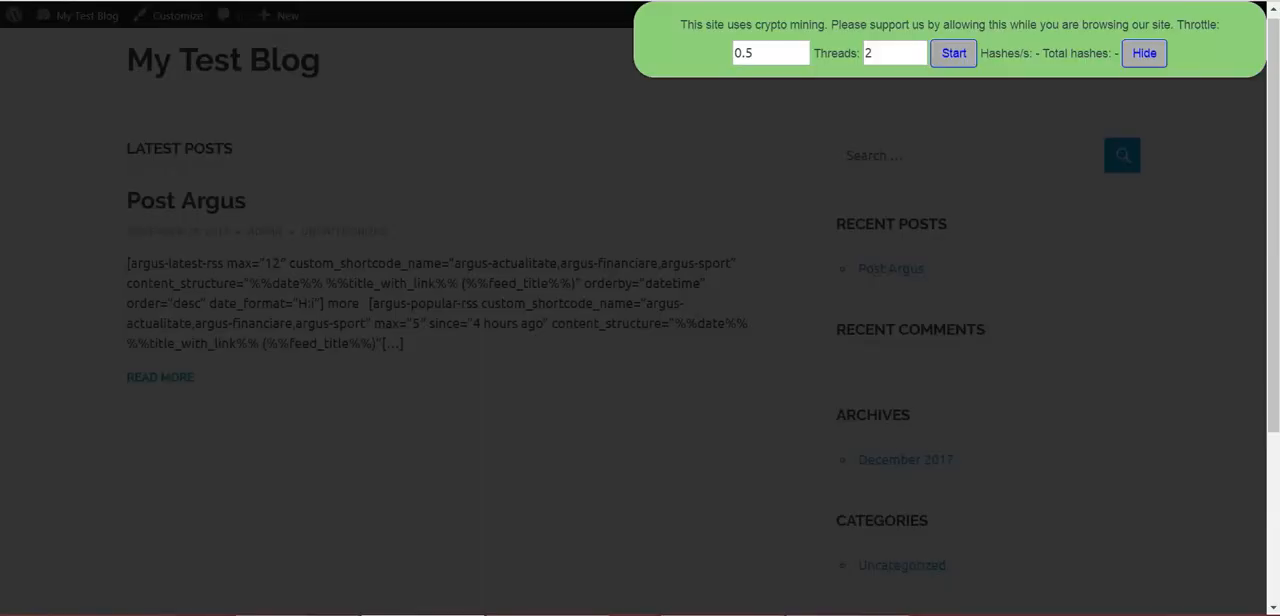
Reload the blog, dismiss the popup from the faded background, and review the Clicking Outside the Popup Will Close It option
{"action": "key", "text": "F5"}
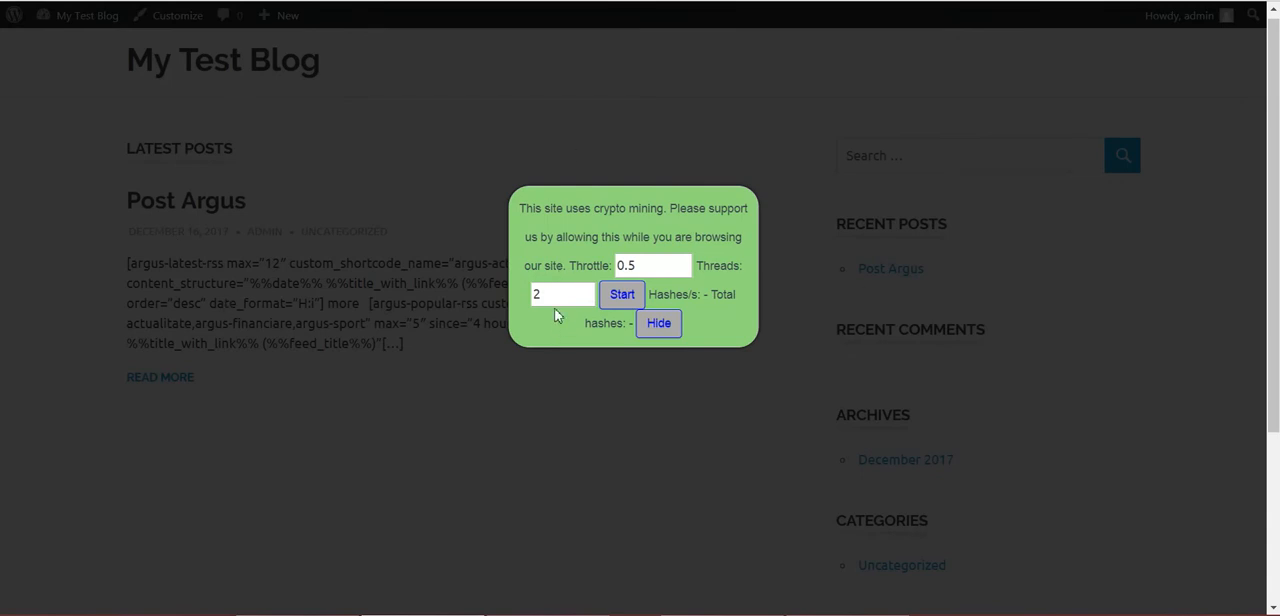
{"action": "left_click", "coordinate": [225, 172]}
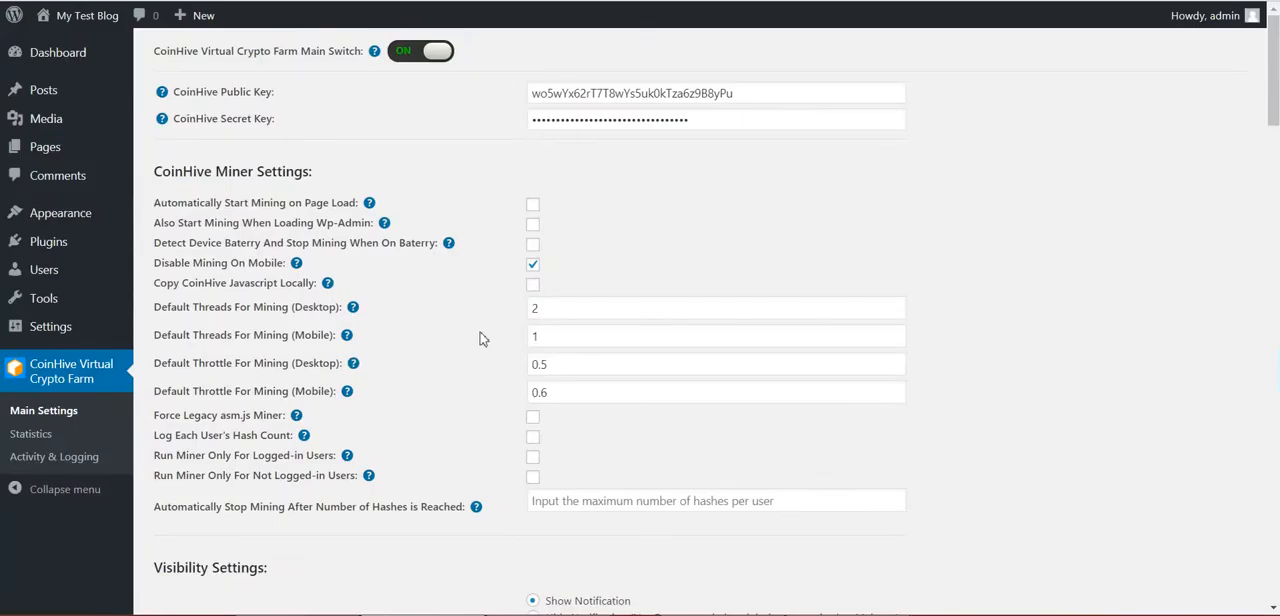
{"action": "scroll", "coordinate": [480, 330], "scroll_direction": "down", "scroll_amount": 10}
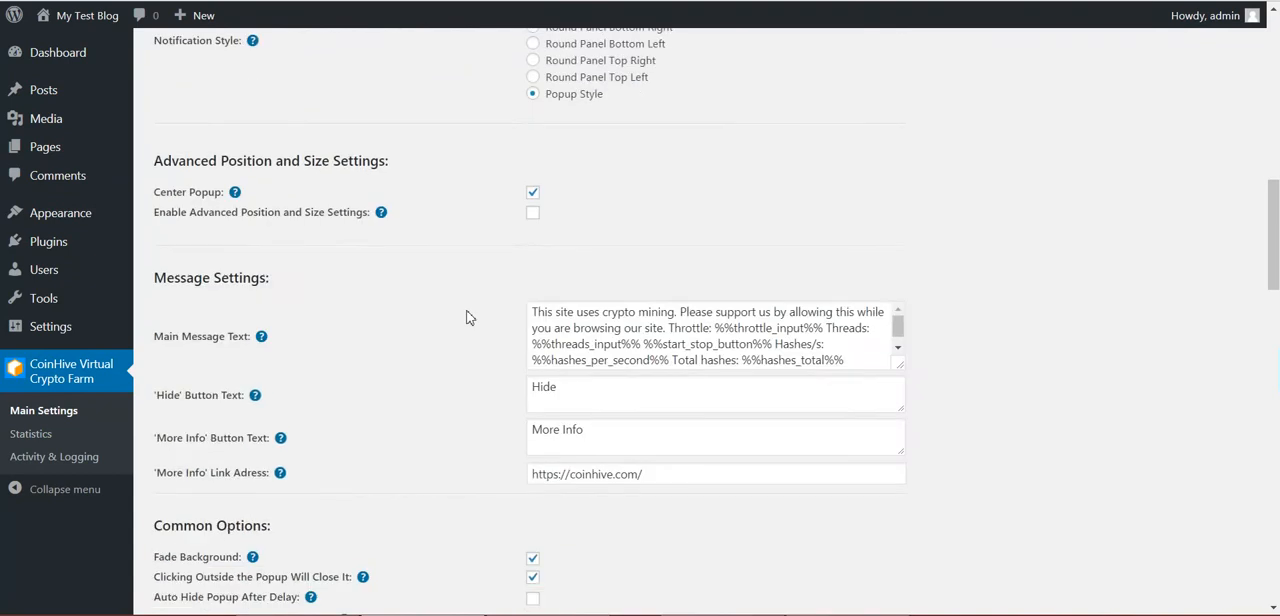
{"action": "scroll", "coordinate": [466, 317], "scroll_direction": "down", "scroll_amount": 3}
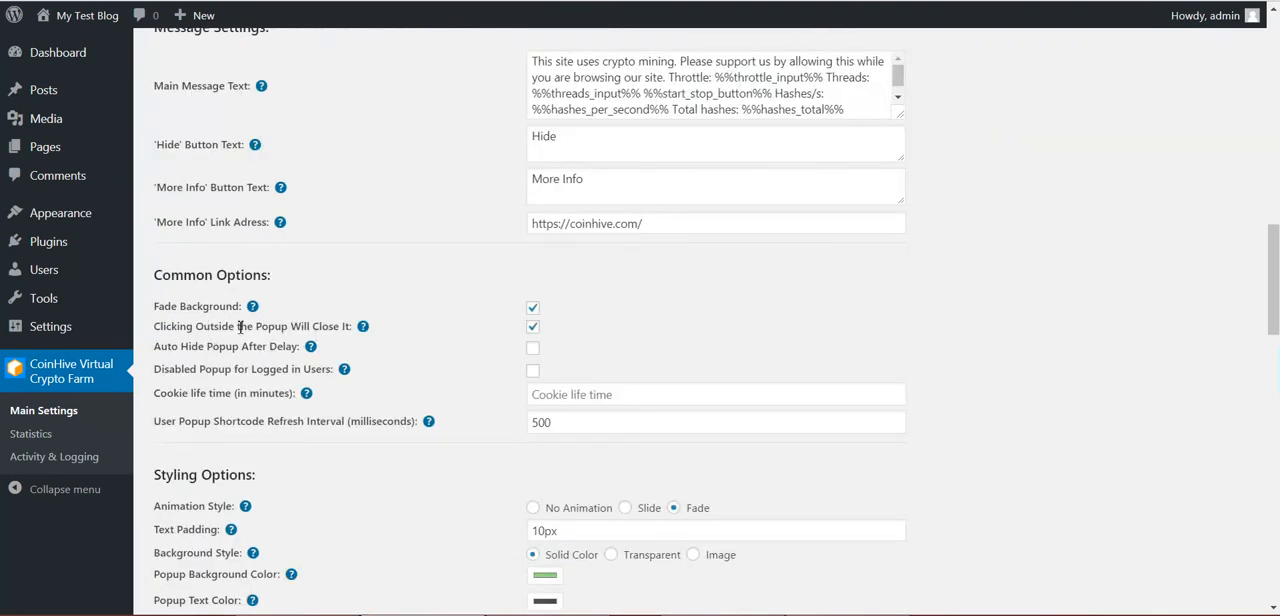
{"action": "left_click_drag", "start_coordinate": [204, 327], "coordinate": [342, 327]}
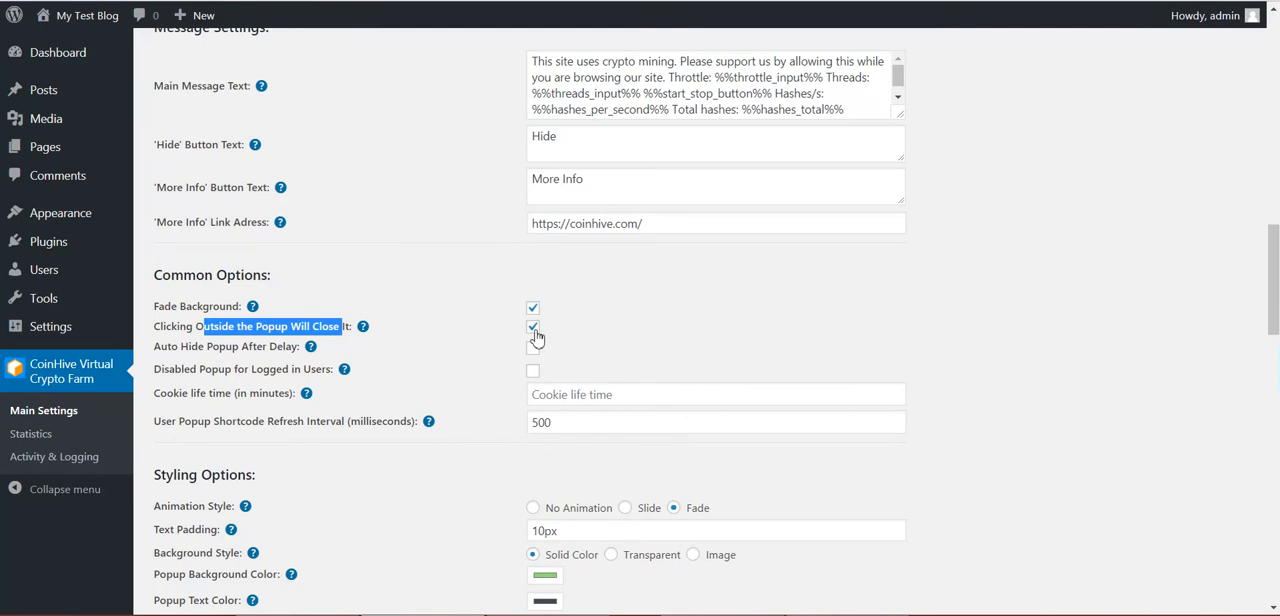
{"action": "left_click", "coordinate": [422, 358]}
Try the Auto Hide Popup After Delay option to show its Hide After setting, and turn it back off
{"action": "left_click_drag", "start_coordinate": [177, 346], "coordinate": [277, 350]}
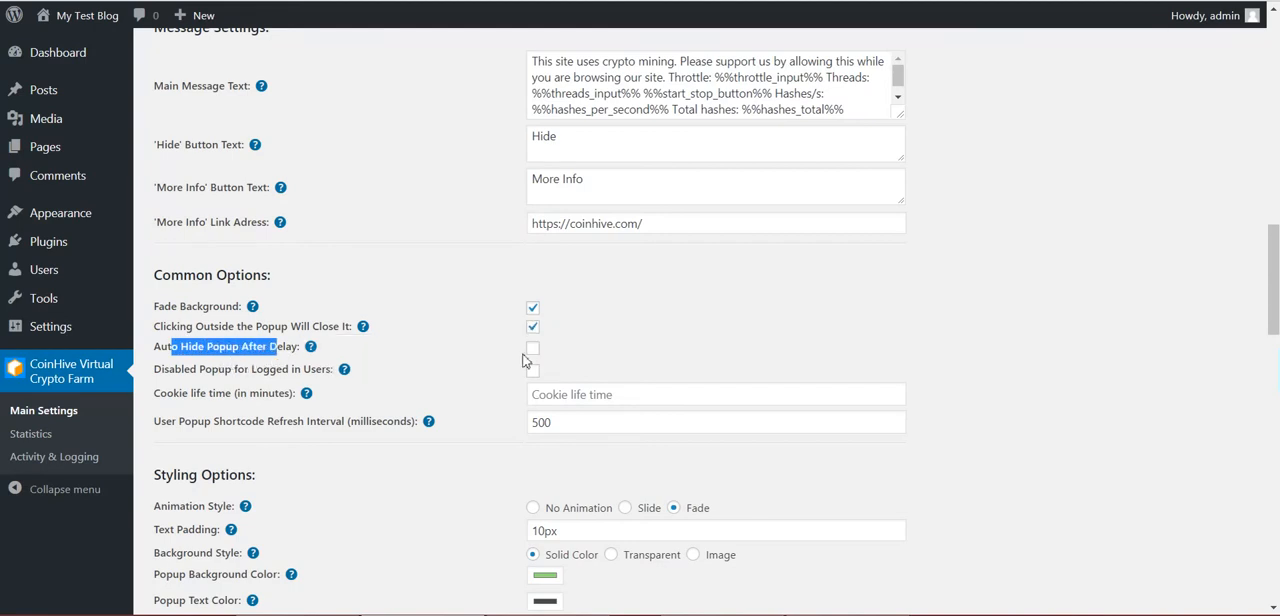
{"action": "left_click", "coordinate": [532, 350]}
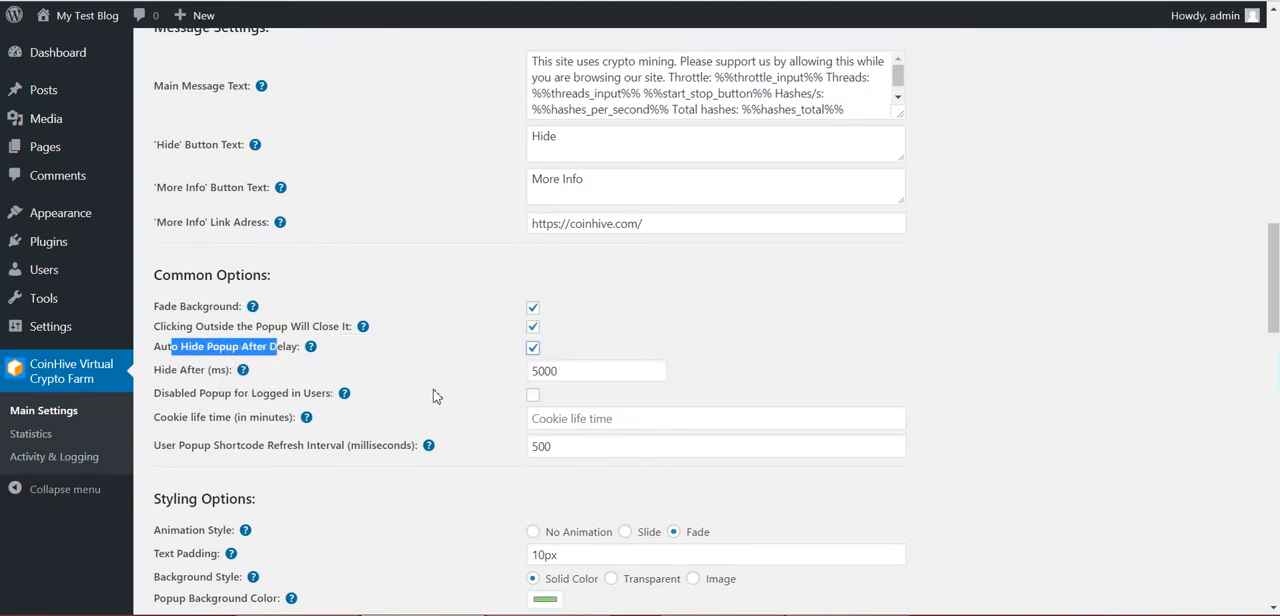
{"action": "left_click", "coordinate": [532, 349]}
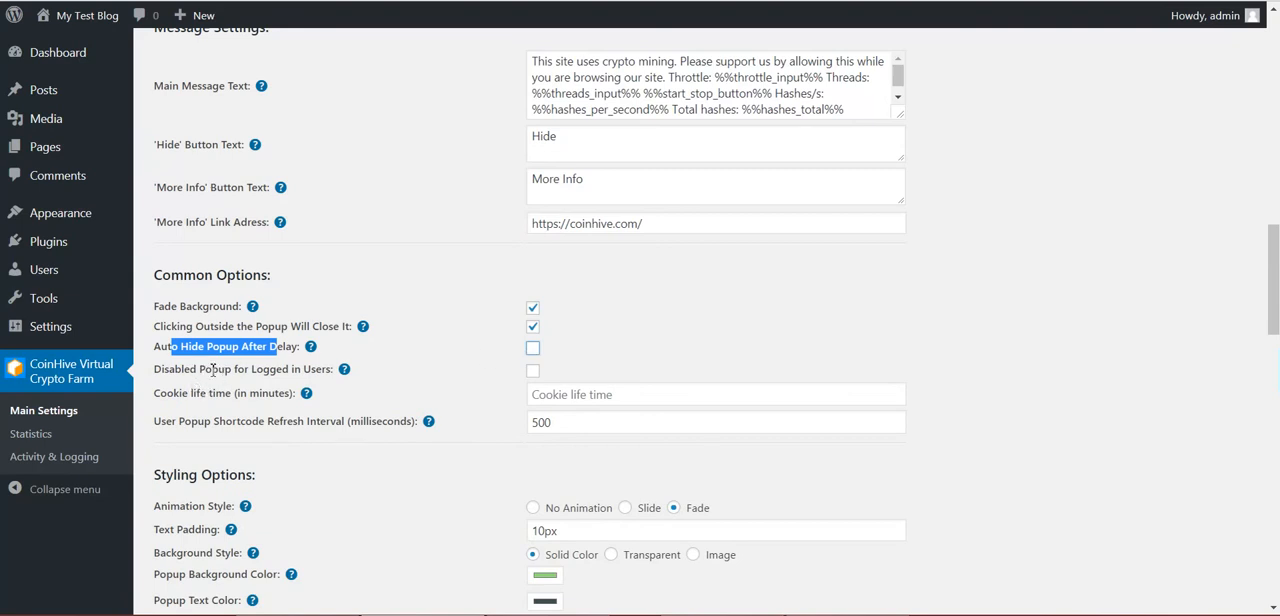
Review the Disabled Popup for Logged in Users option and the cookie life time in minutes
{"action": "left_click_drag", "start_coordinate": [199, 369], "coordinate": [325, 370]}
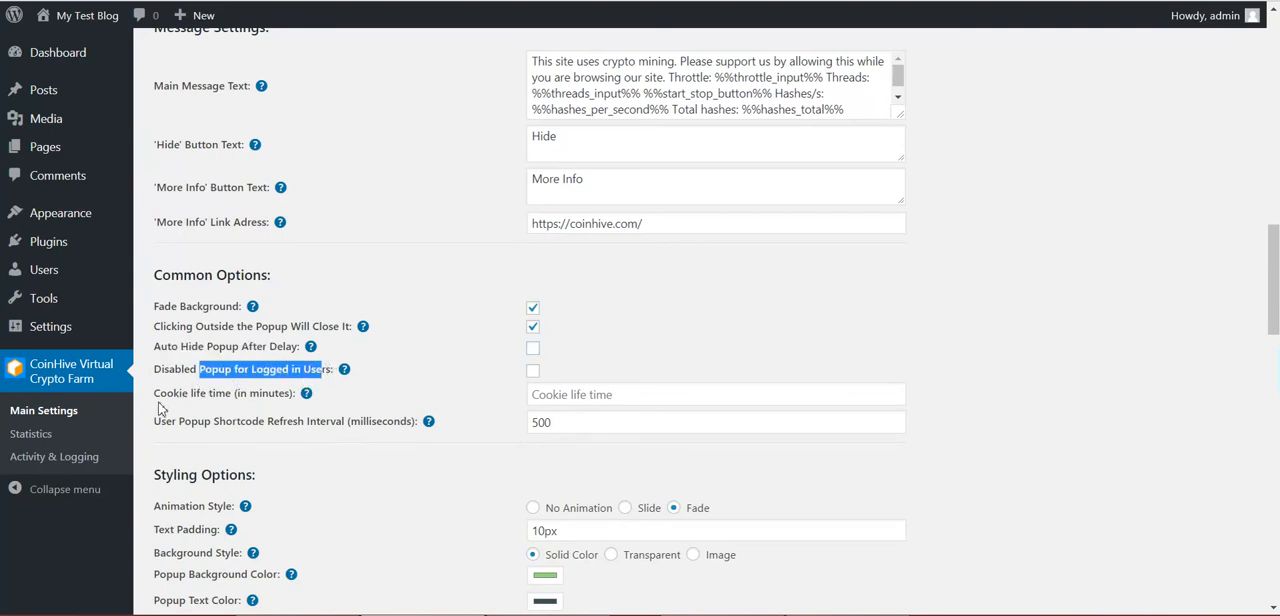
{"action": "left_click_drag", "start_coordinate": [182, 394], "coordinate": [287, 397]}
{"action": "double_click", "coordinate": [257, 396]}
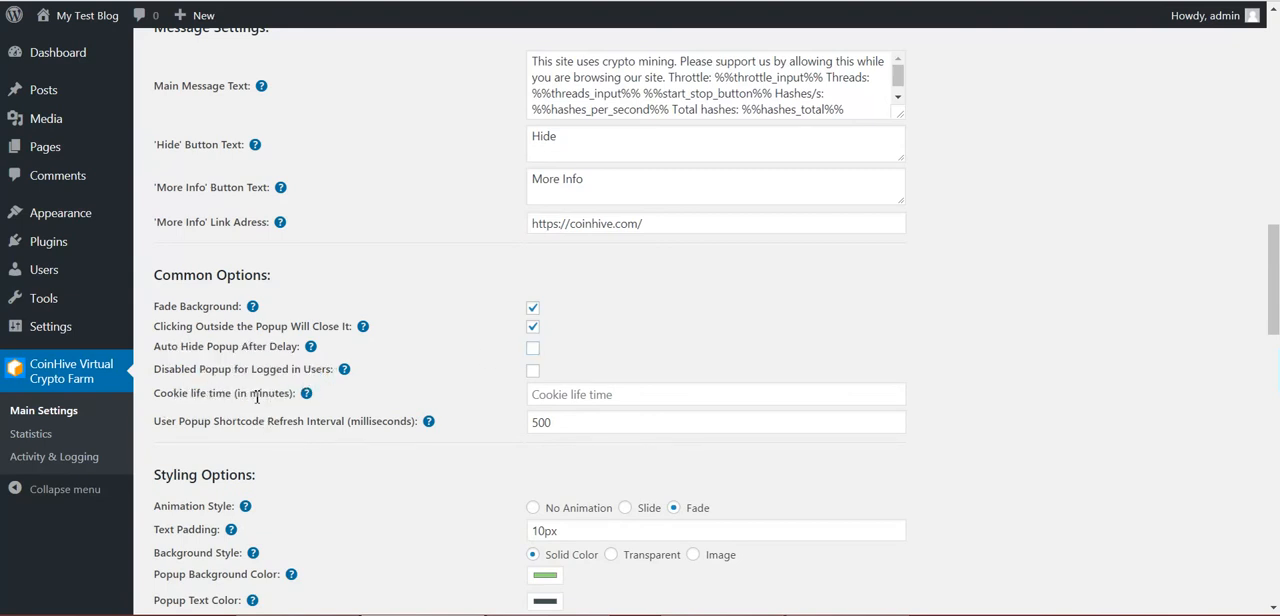
{"action": "left_click", "coordinate": [579, 397]}
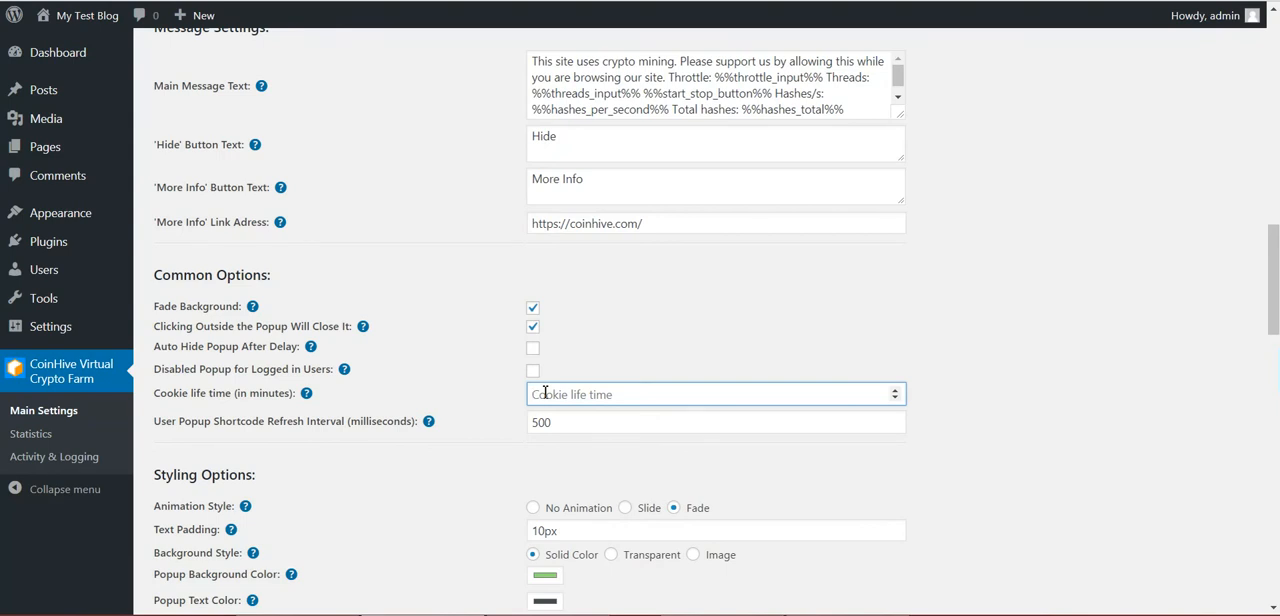
{"action": "double_click", "coordinate": [268, 393]}
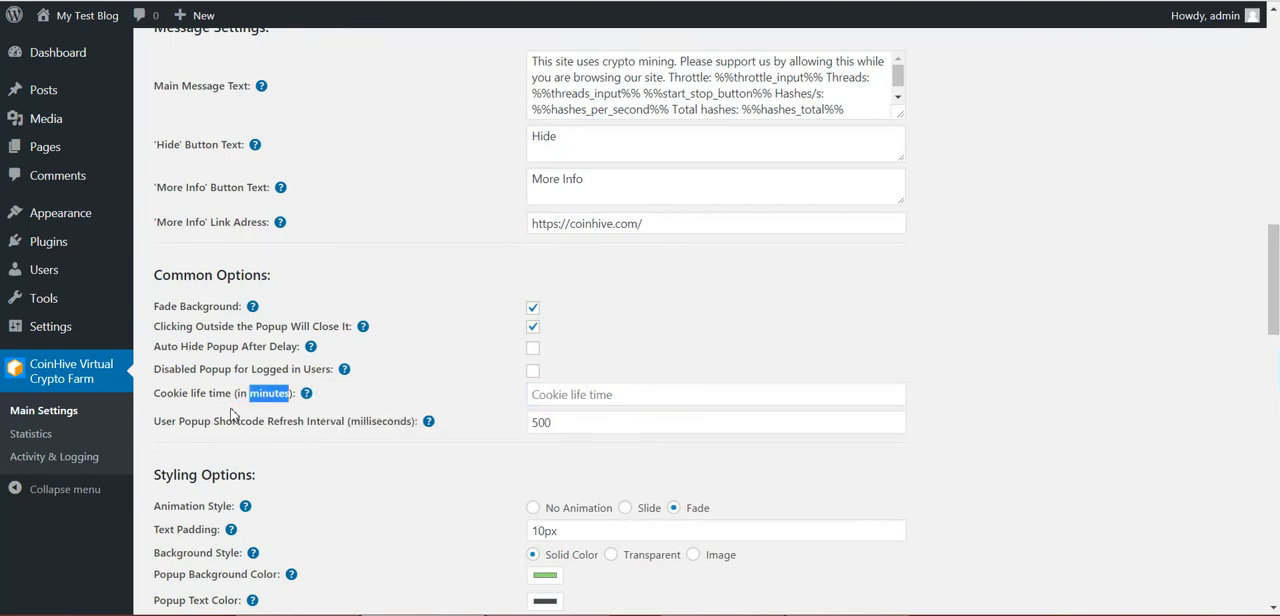
{"action": "left_click_drag", "start_coordinate": [195, 394], "coordinate": [228, 393]}
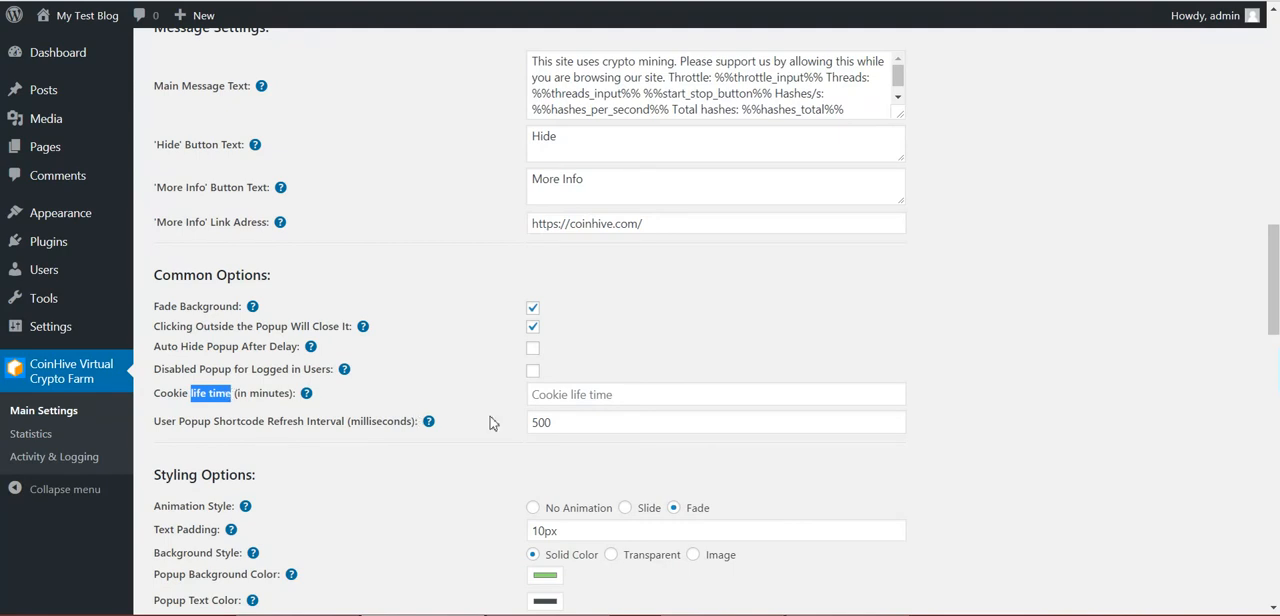
{"action": "left_click", "coordinate": [532, 395]}
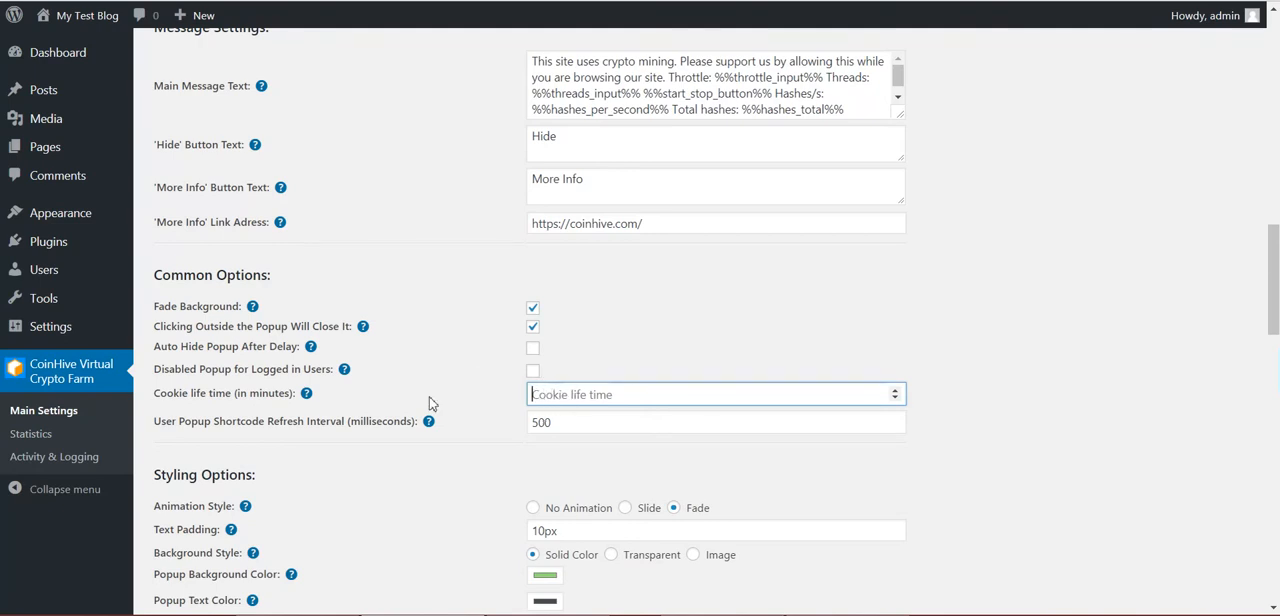
Examine the User Popup Shortcode Refresh Interval setting and the shortcodes in the main message text
{"action": "left_click_drag", "start_coordinate": [203, 424], "coordinate": [358, 424]}
{"action": "left_click", "coordinate": [403, 424]}
{"action": "double_click", "coordinate": [532, 422]}
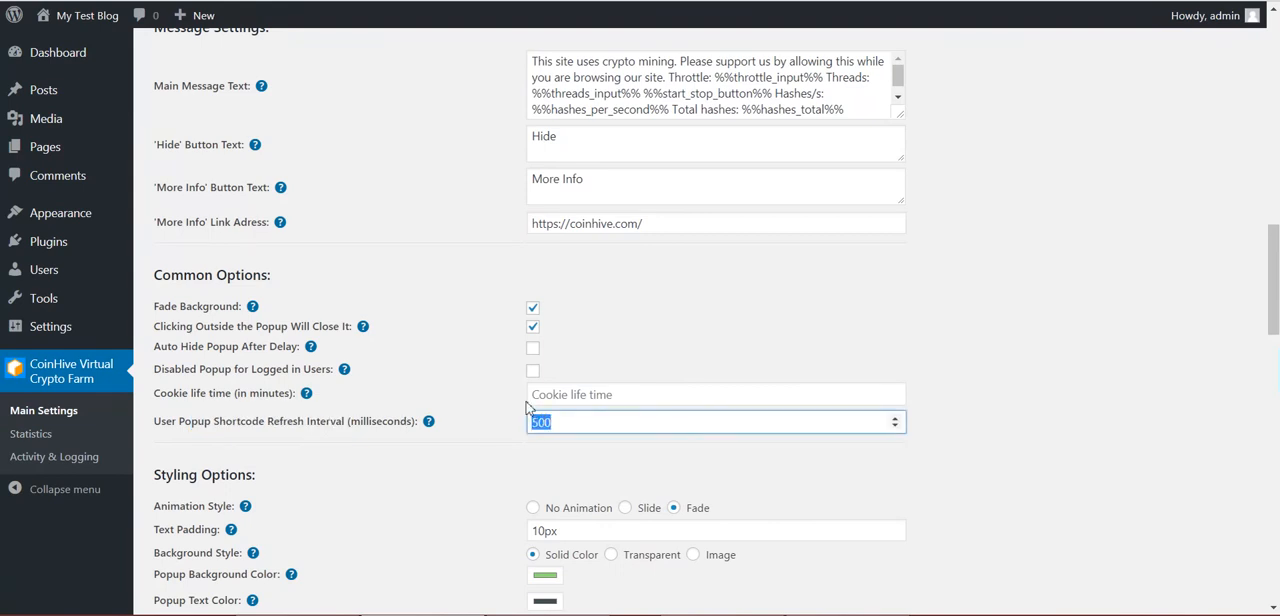
{"action": "scroll", "coordinate": [641, 135], "scroll_direction": "up", "scroll_amount": 1}
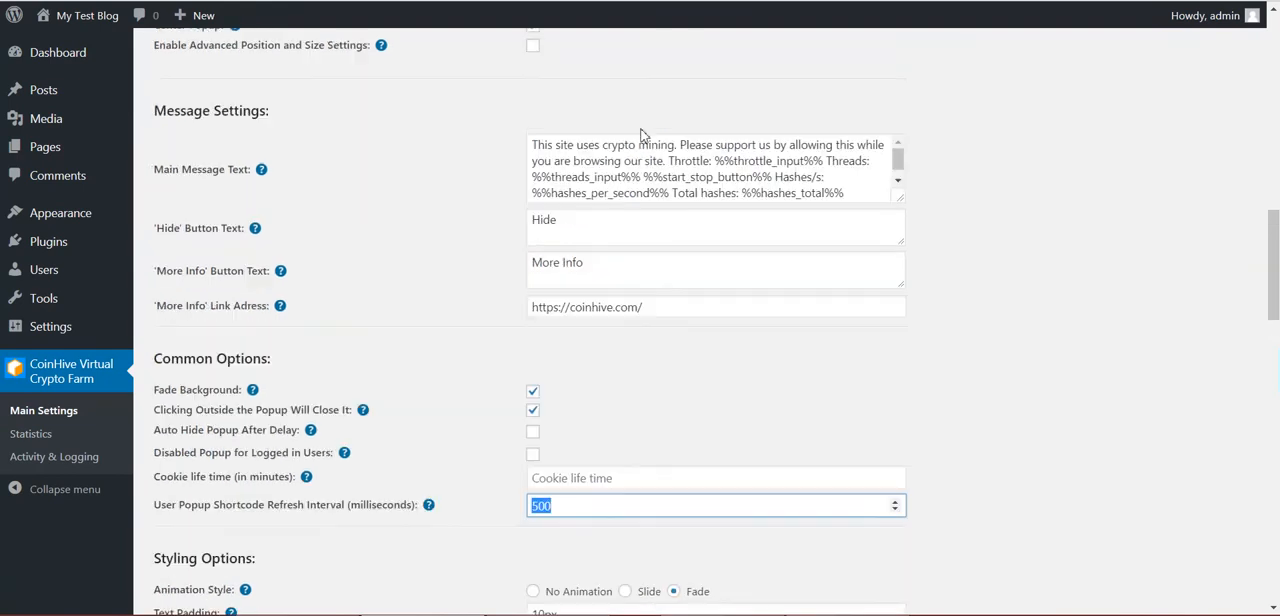
Point out the hashes per second and total hashes shortcodes in the Main Message Text
{"action": "left_click", "coordinate": [577, 195]}
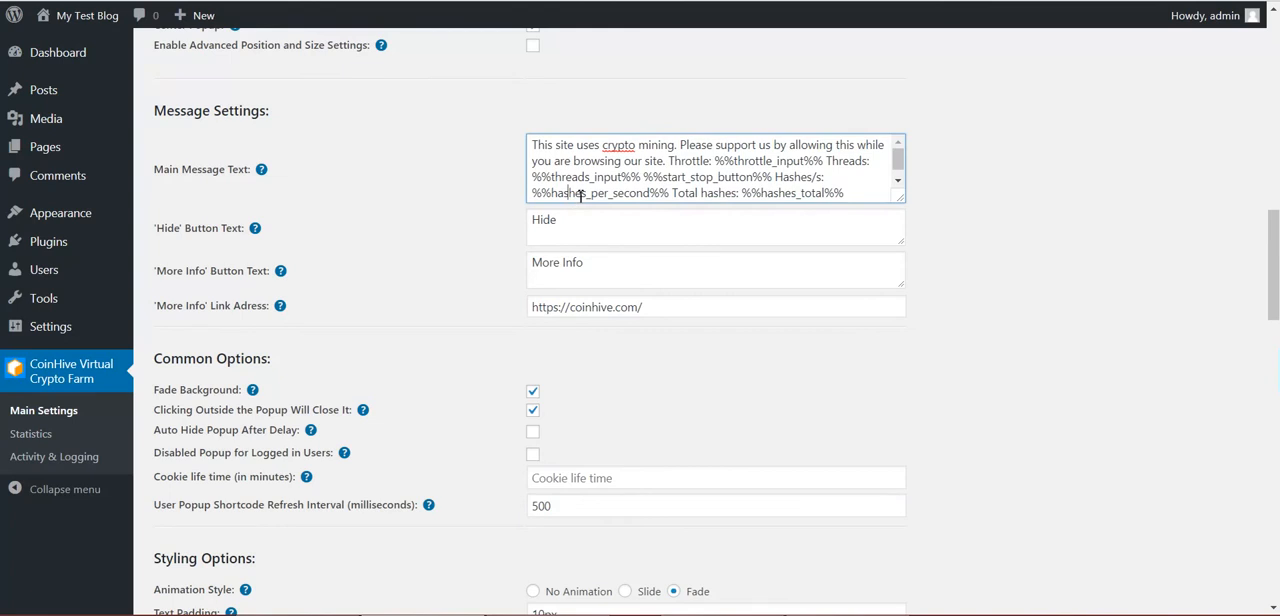
{"action": "double_click", "coordinate": [793, 194]}
Set the popup's Animation Style to Slide and save the settings
{"action": "scroll", "coordinate": [350, 440], "scroll_direction": "down", "scroll_amount": 4}
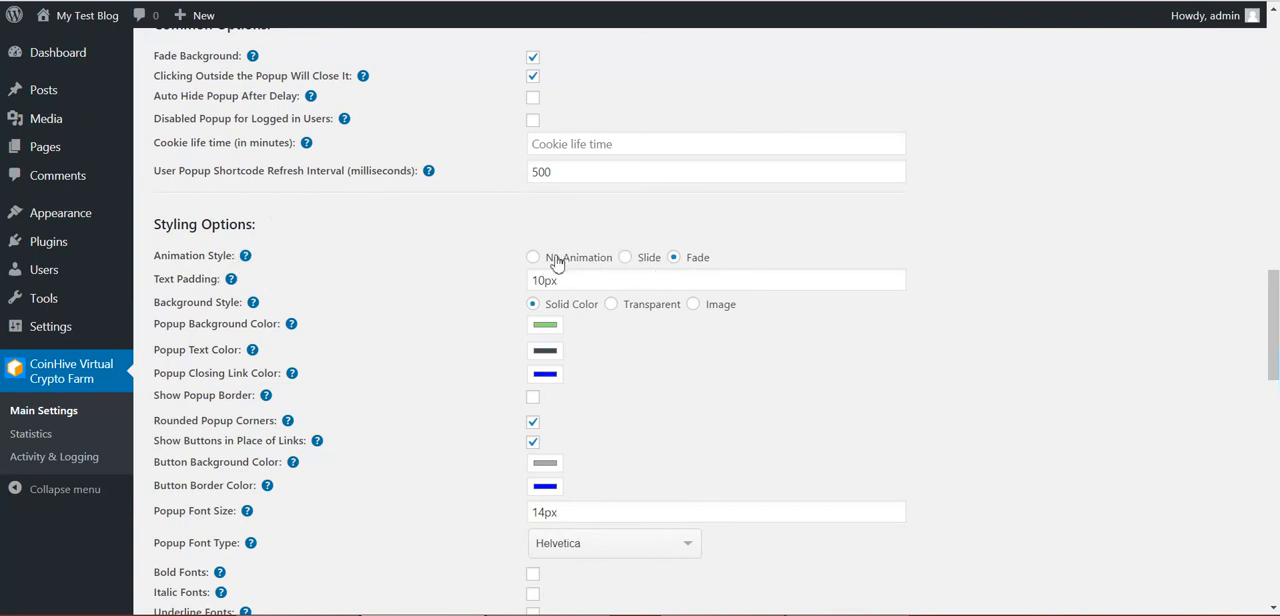
{"action": "left_click", "coordinate": [640, 268]}
{"action": "scroll", "coordinate": [330, 425], "scroll_direction": "down", "scroll_amount": 15}
{"action": "left_click", "coordinate": [198, 532]}
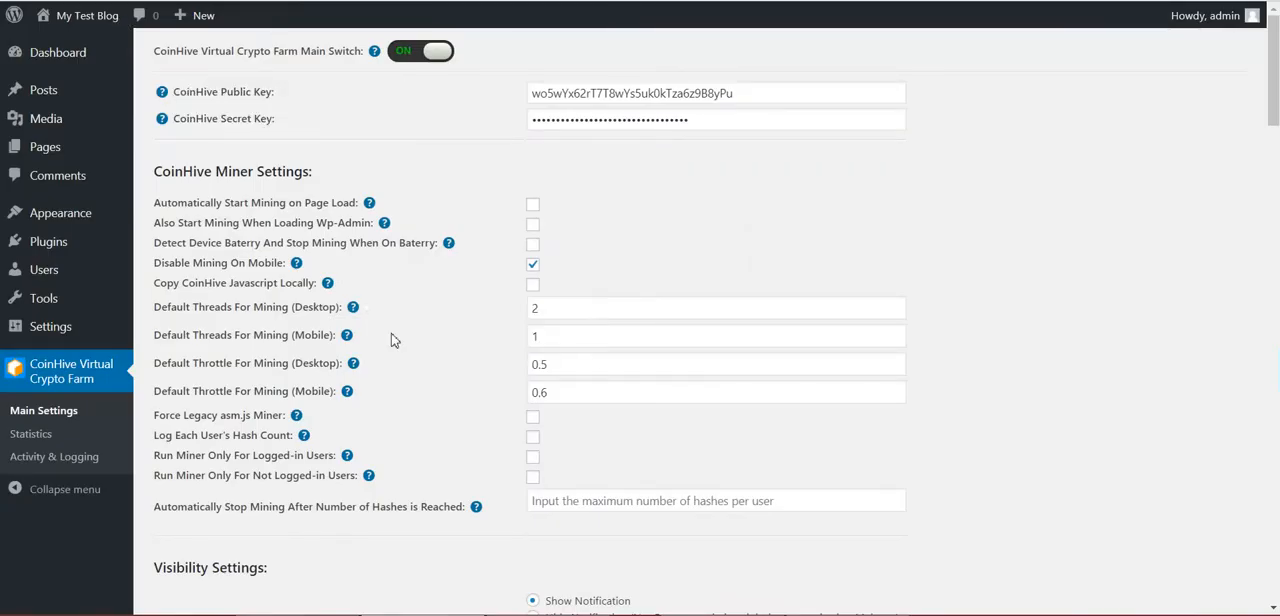
Return to the Styling Options and review the Text Padding and Background Style settings
{"action": "scroll", "coordinate": [391, 340], "scroll_direction": "down", "scroll_amount": 10}
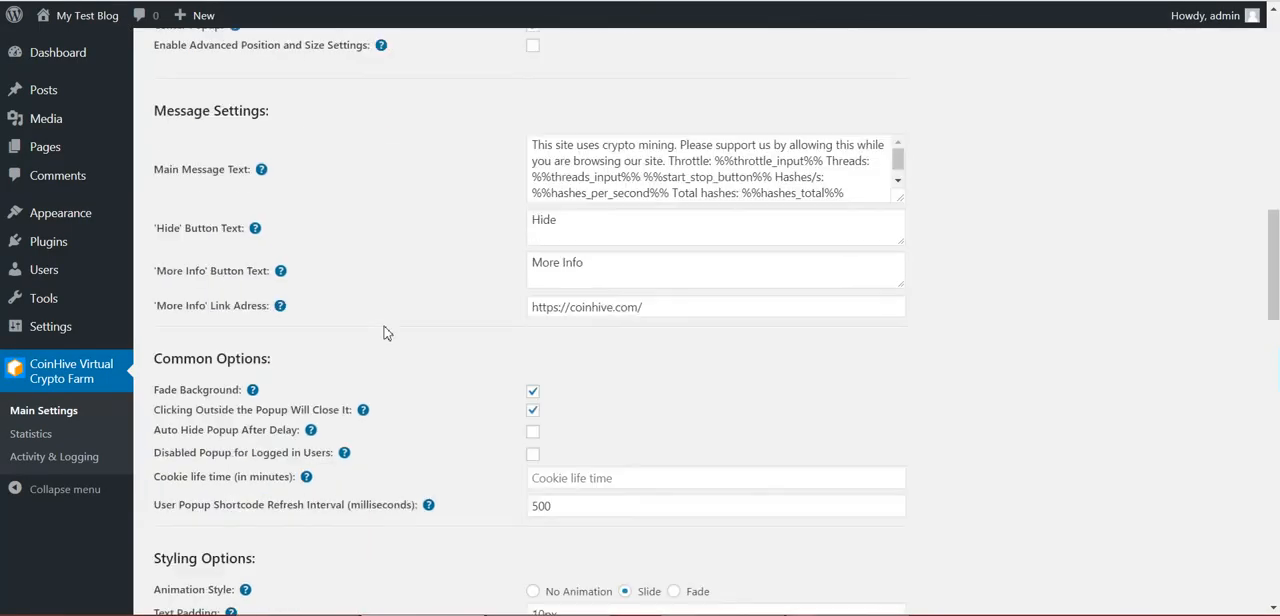
{"action": "scroll", "coordinate": [388, 335], "scroll_direction": "down", "scroll_amount": 3}
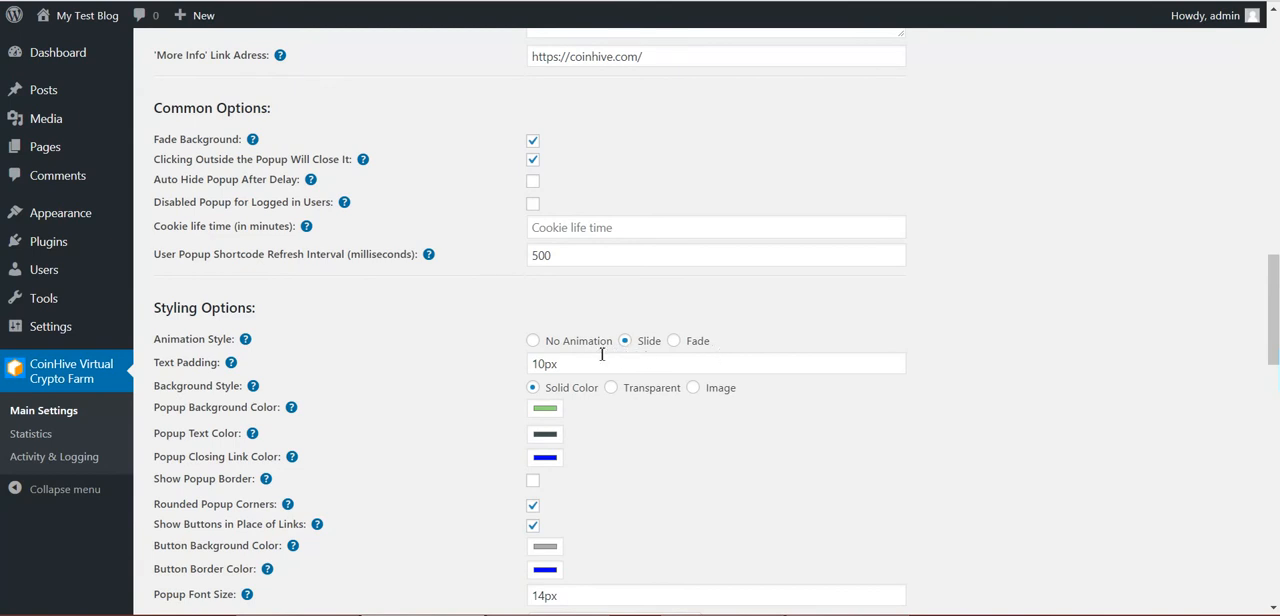
{"action": "scroll", "coordinate": [406, 388], "scroll_direction": "down", "scroll_amount": 1}
{"action": "double_click", "coordinate": [186, 280]}
{"action": "left_click", "coordinate": [540, 283]}
{"action": "left_click", "coordinate": [458, 308]}
{"action": "left_click_drag", "start_coordinate": [194, 308], "coordinate": [224, 306]}
{"action": "left_click", "coordinate": [376, 309]}
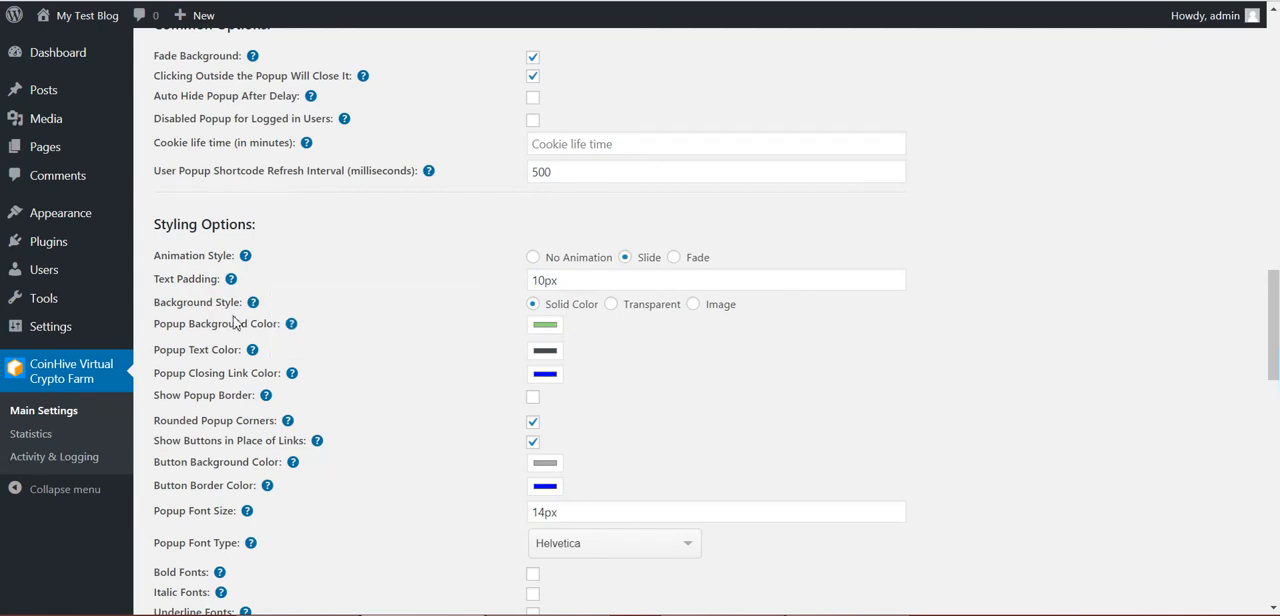
Change the Popup Background Color to a light red
{"action": "left_click", "coordinate": [545, 325]}
{"action": "left_click_drag", "start_coordinate": [254, 18], "coordinate": [359, 7]}
{"action": "left_click", "coordinate": [39, 178]}
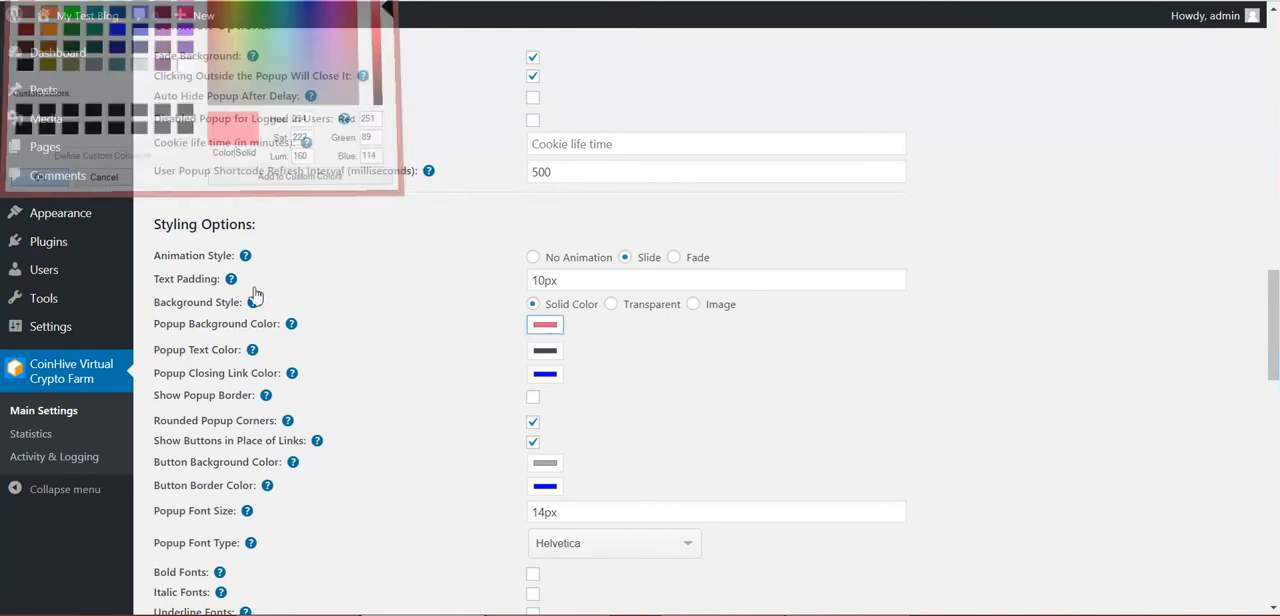
Change the Popup Text Color to white (RGB 255, 255, 255)
{"action": "left_click", "coordinate": [542, 353]}
{"action": "left_click_drag", "start_coordinate": [348, 37], "coordinate": [358, 22]}
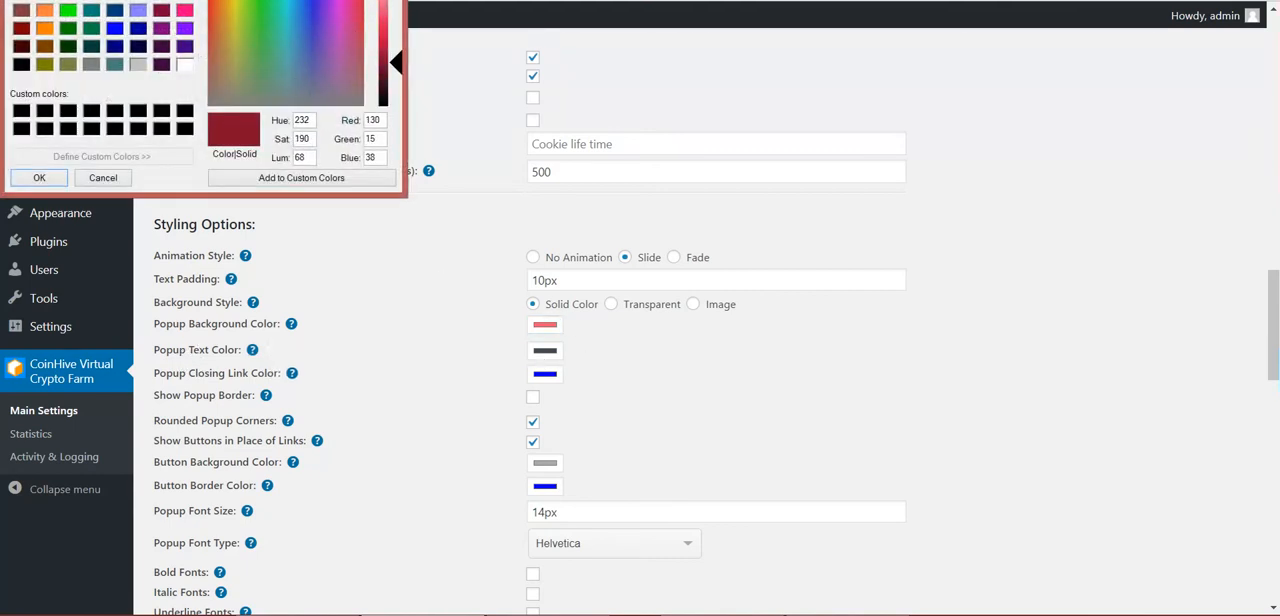
{"action": "left_click_drag", "start_coordinate": [396, 62], "coordinate": [396, 3]}
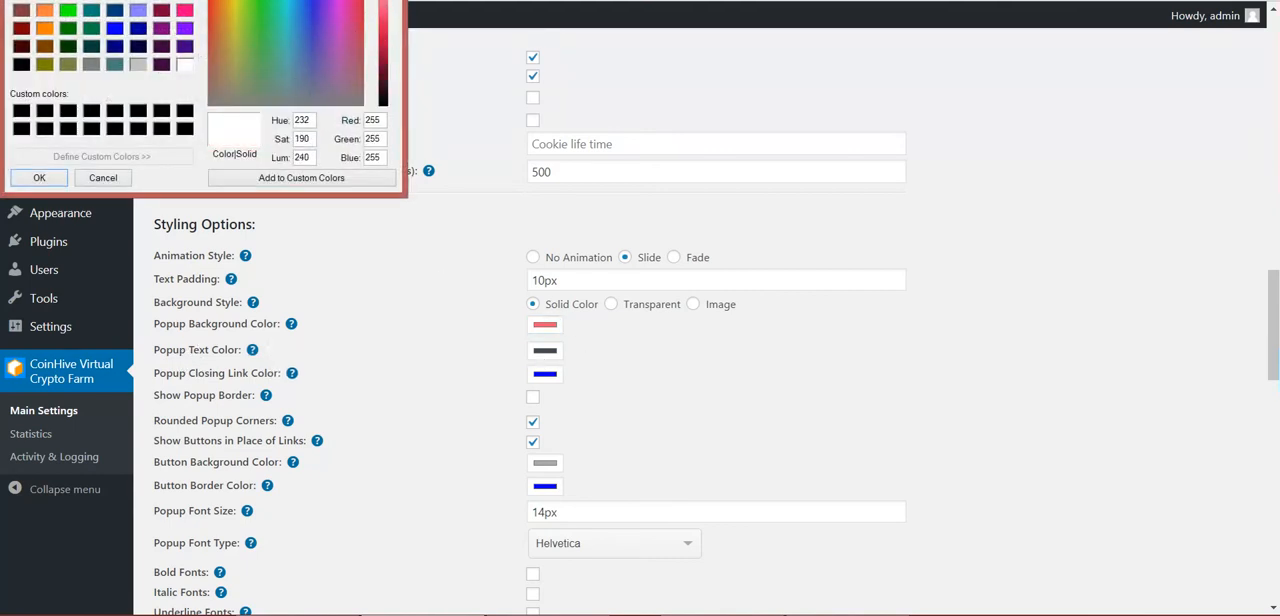
{"action": "left_click", "coordinate": [40, 178]}
Review the rounded corners and buttons-in-place-of-links options, and enable Show Popup Border
{"action": "scroll", "coordinate": [295, 393], "scroll_direction": "down", "scroll_amount": 1}
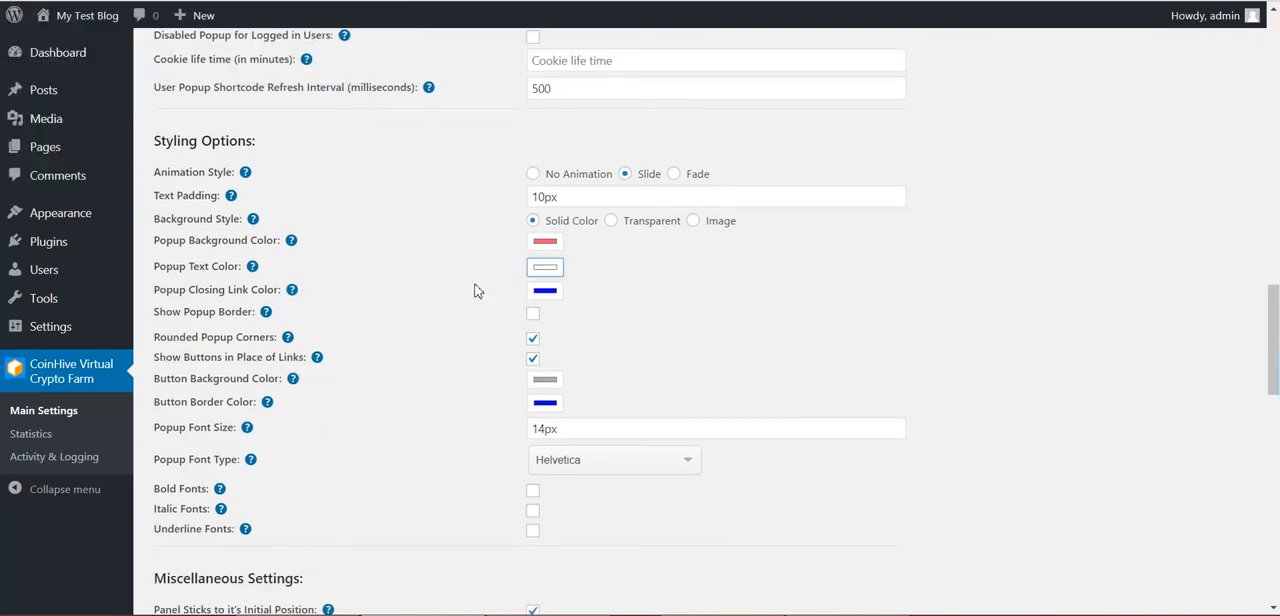
{"action": "left_click", "coordinate": [224, 313]}
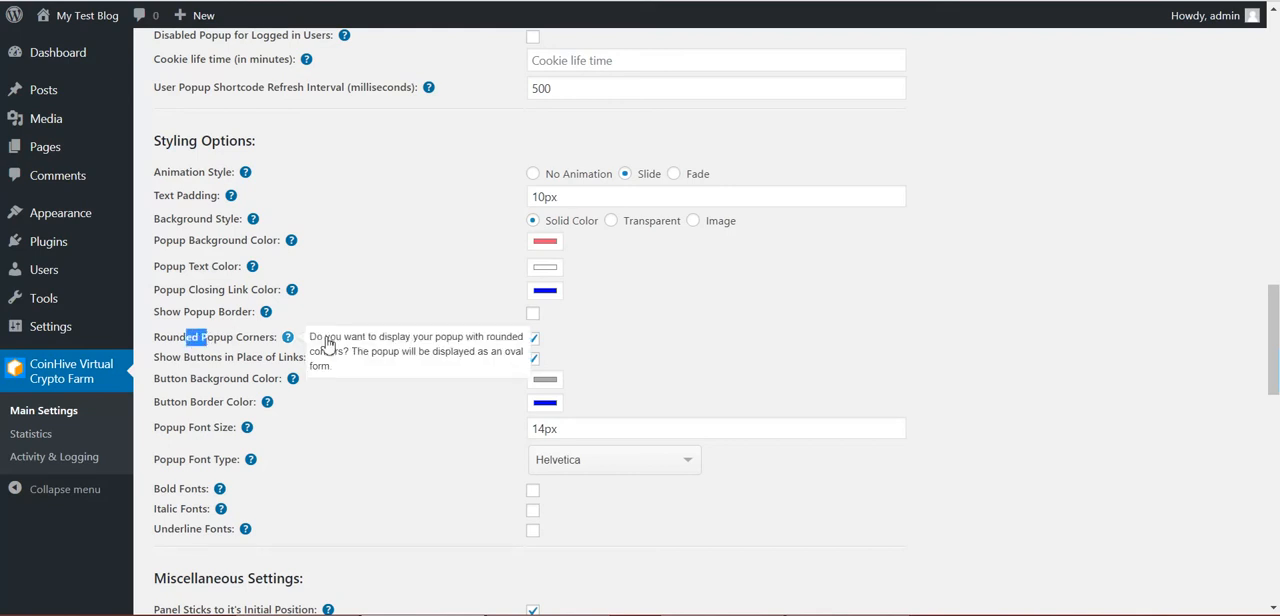
{"action": "left_click_drag", "start_coordinate": [184, 358], "coordinate": [245, 358]}
{"action": "left_click", "coordinate": [533, 313]}
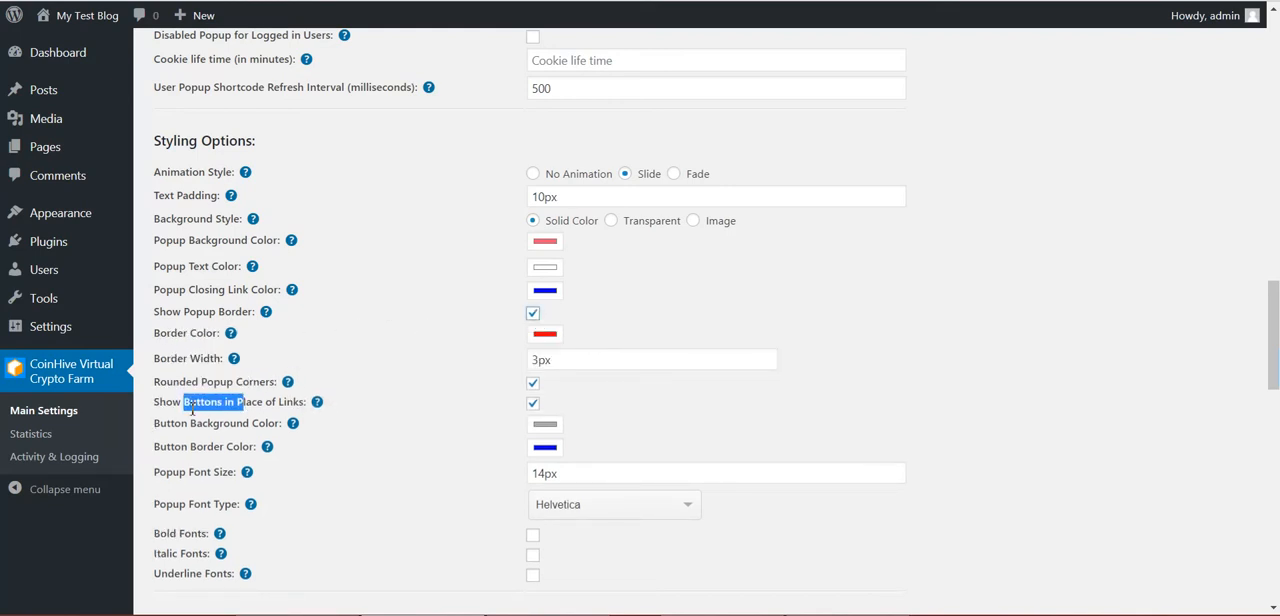
{"action": "left_click", "coordinate": [216, 407]}
Change the Button Background Color to purple (RGB 135, 91, 249)
{"action": "scroll", "coordinate": [319, 345], "scroll_direction": "down", "scroll_amount": 1}
{"action": "left_click_drag", "start_coordinate": [181, 341], "coordinate": [267, 334]}
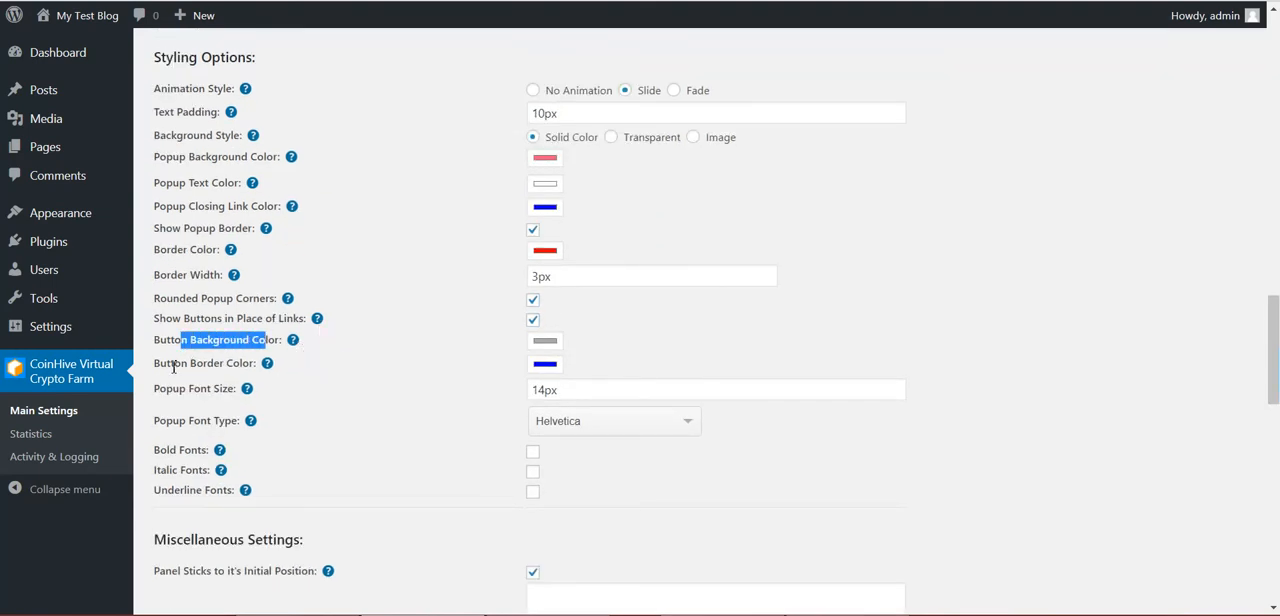
{"action": "left_click", "coordinate": [545, 341]}
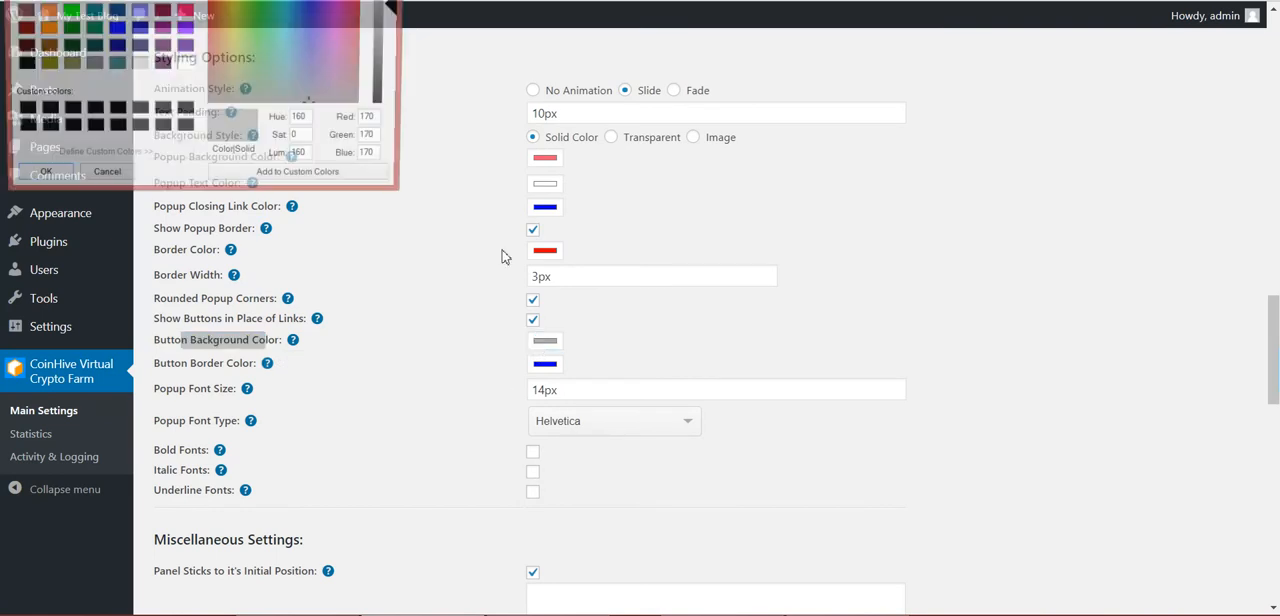
{"action": "left_click_drag", "start_coordinate": [284, 1], "coordinate": [320, 1]}
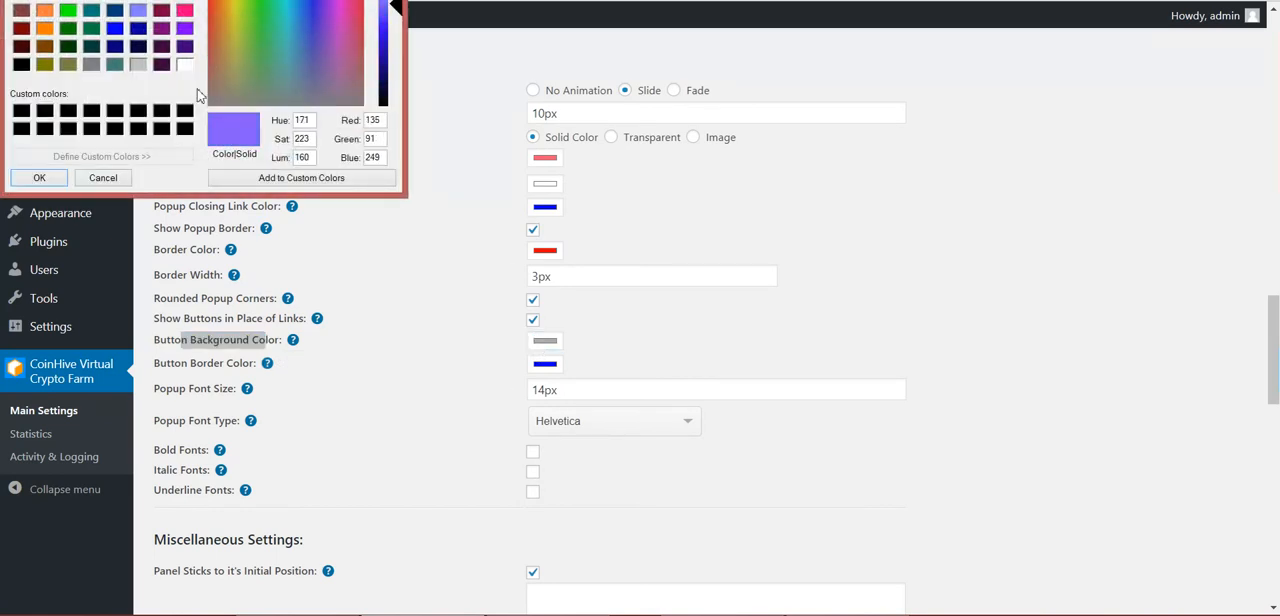
{"action": "left_click", "coordinate": [50, 177]}
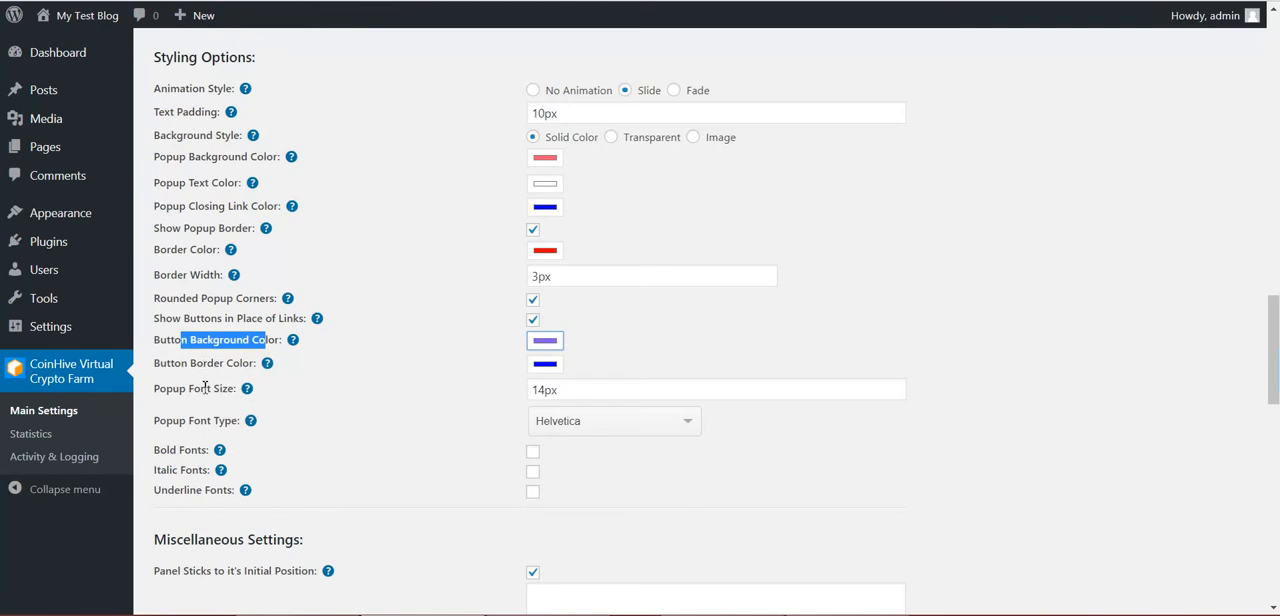
Review the popup font type and the bold, italic and underline font options
{"action": "left_click_drag", "start_coordinate": [203, 423], "coordinate": [206, 450]}
{"action": "scroll", "coordinate": [375, 444], "scroll_direction": "down", "scroll_amount": 1}
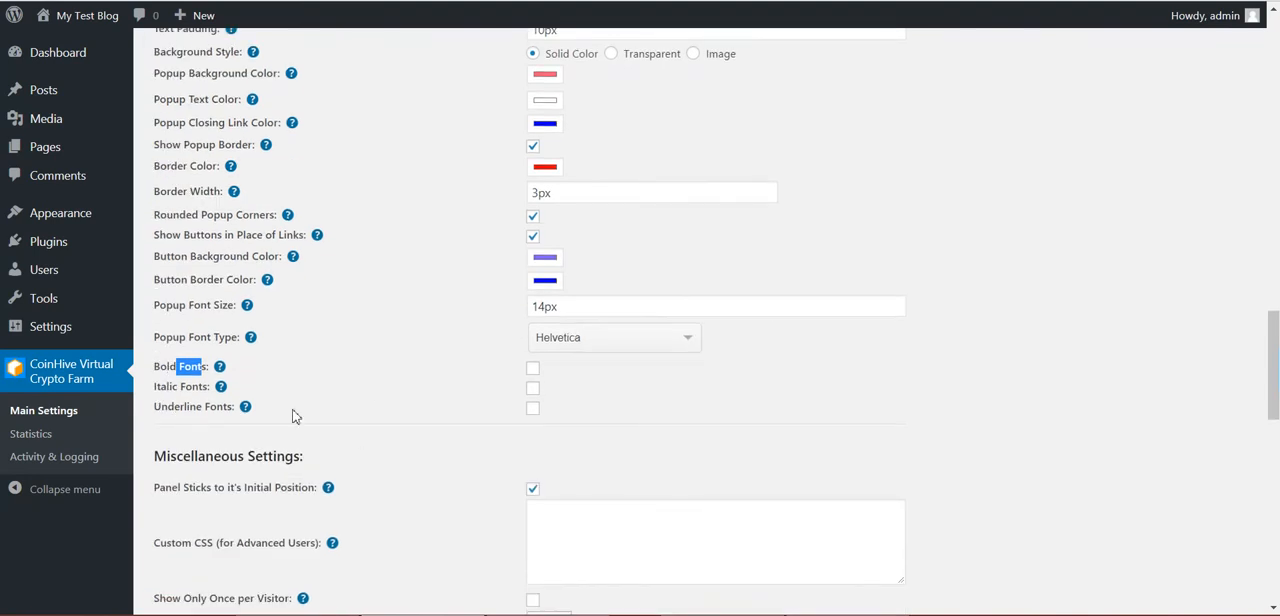
{"action": "scroll", "coordinate": [363, 409], "scroll_direction": "down", "scroll_amount": 1}
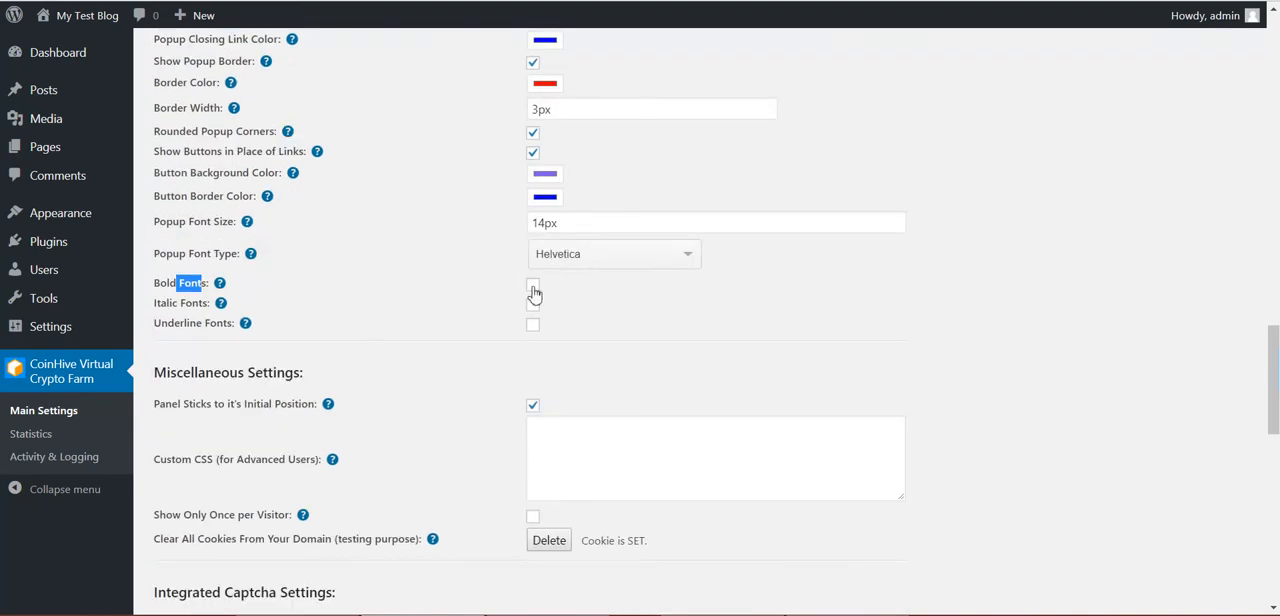
{"action": "scroll", "coordinate": [397, 357], "scroll_direction": "down", "scroll_amount": 2}
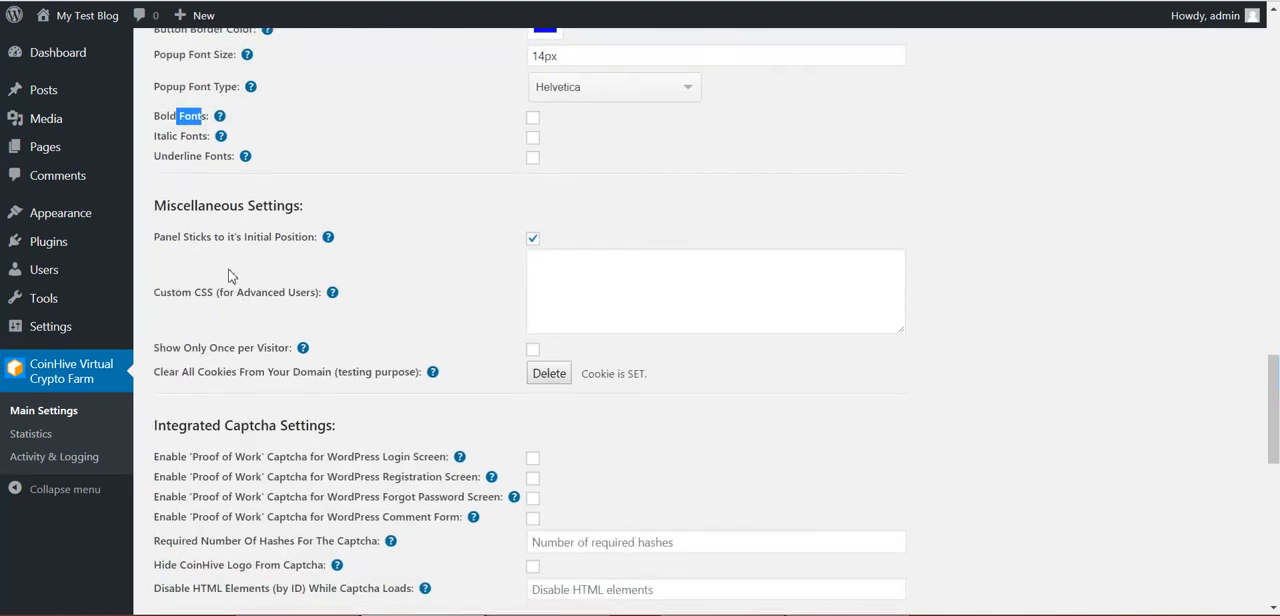
Review the Custom CSS field and the Show Only Once per Visitor option together with the cookie life time setting
{"action": "left_click", "coordinate": [591, 279]}
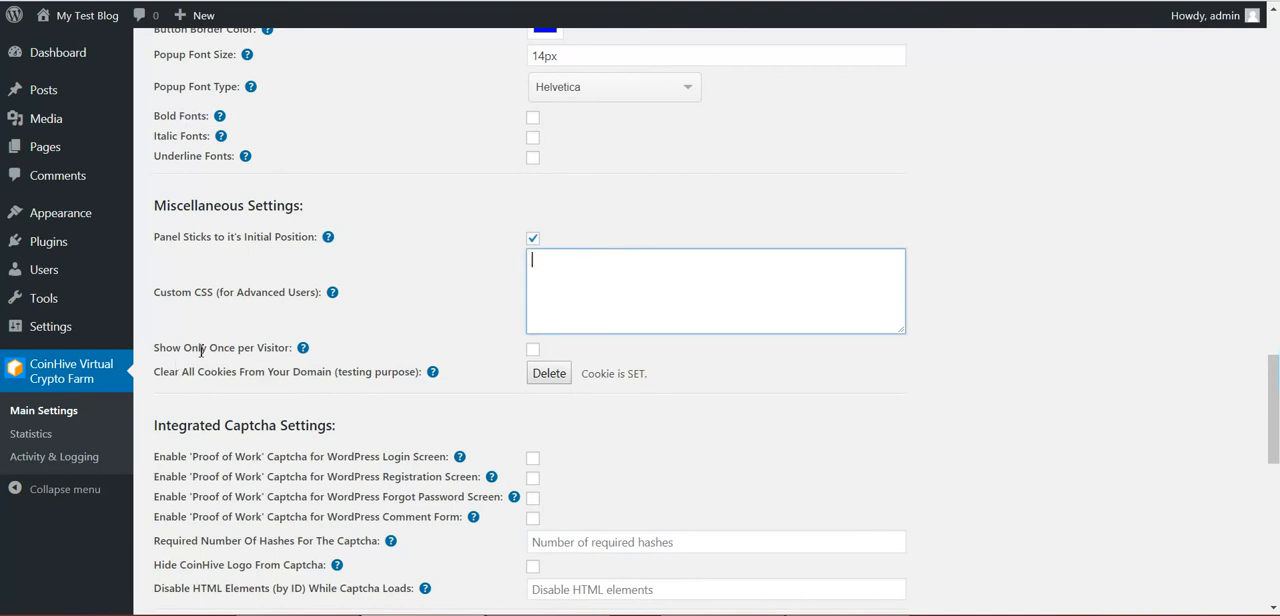
{"action": "left_click_drag", "start_coordinate": [211, 349], "coordinate": [291, 347]}
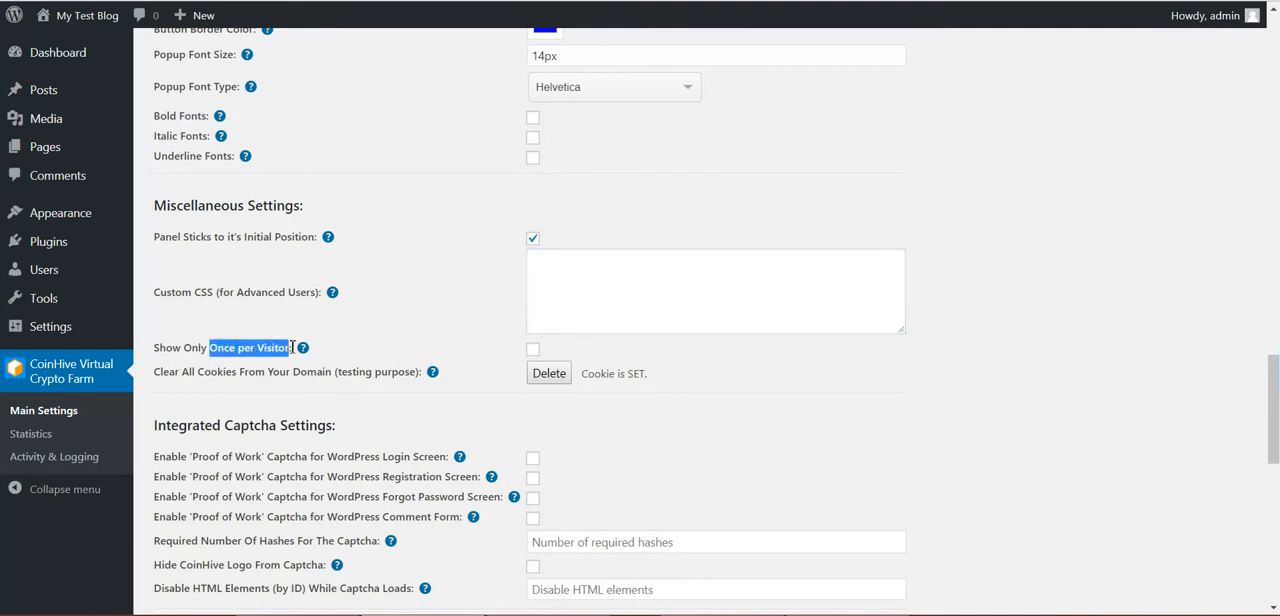
{"action": "left_click_drag", "start_coordinate": [157, 352], "coordinate": [300, 353]}
{"action": "left_click", "coordinate": [244, 347]}
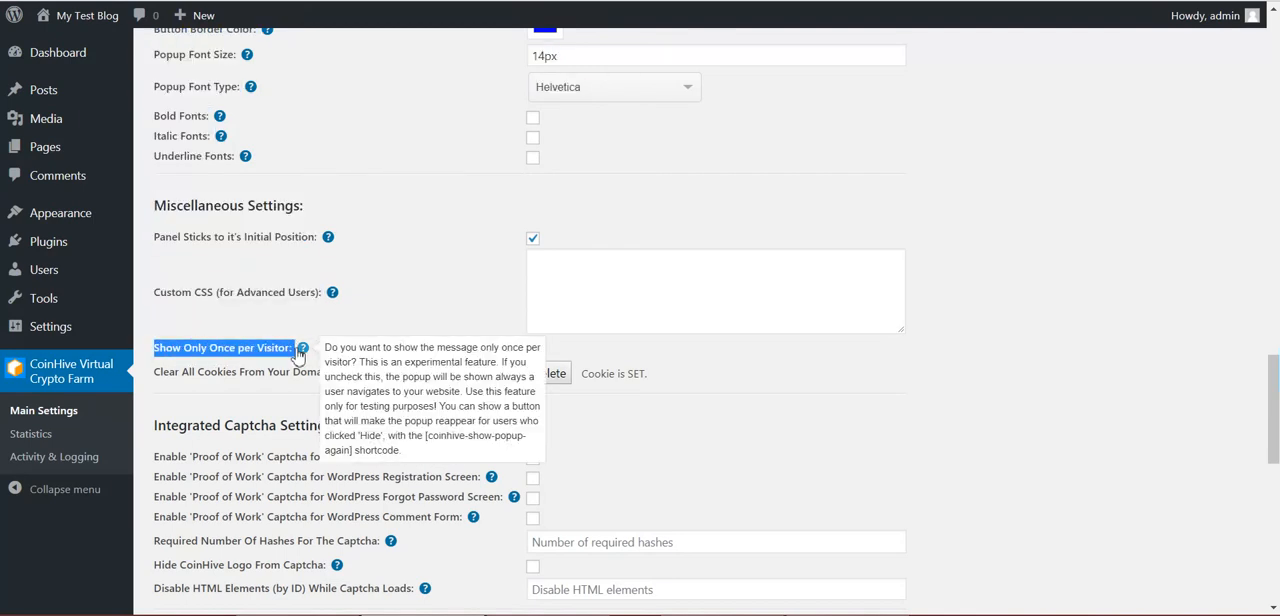
{"action": "scroll", "coordinate": [386, 342], "scroll_direction": "up", "scroll_amount": 5}
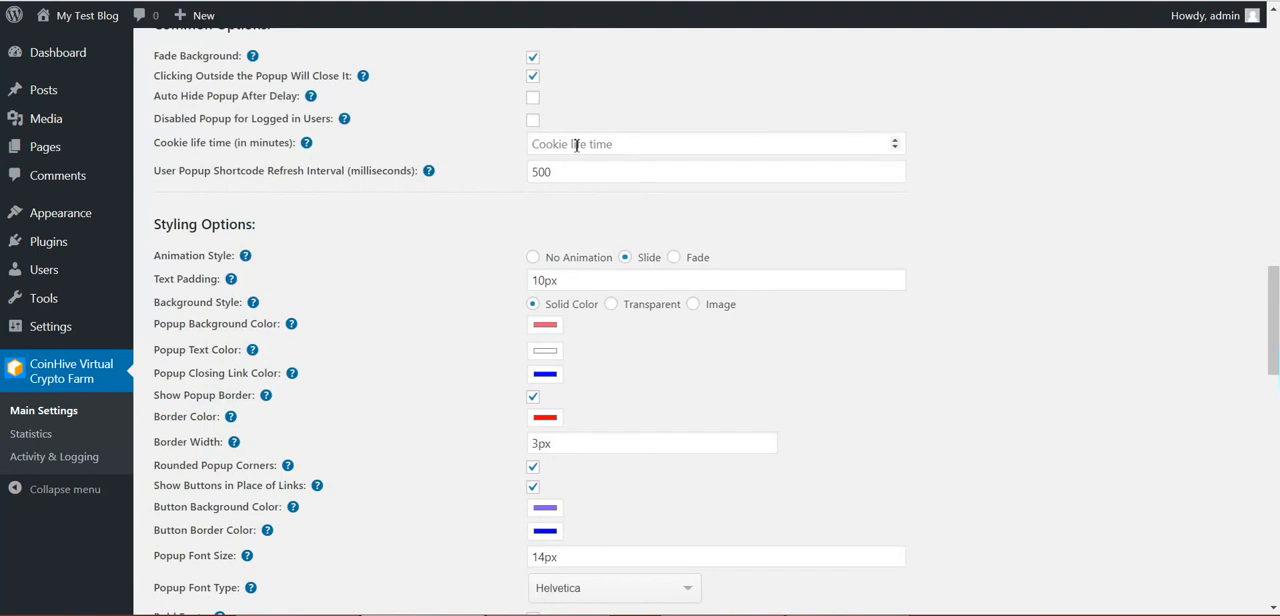
{"action": "scroll", "coordinate": [366, 291], "scroll_direction": "down", "scroll_amount": 5}
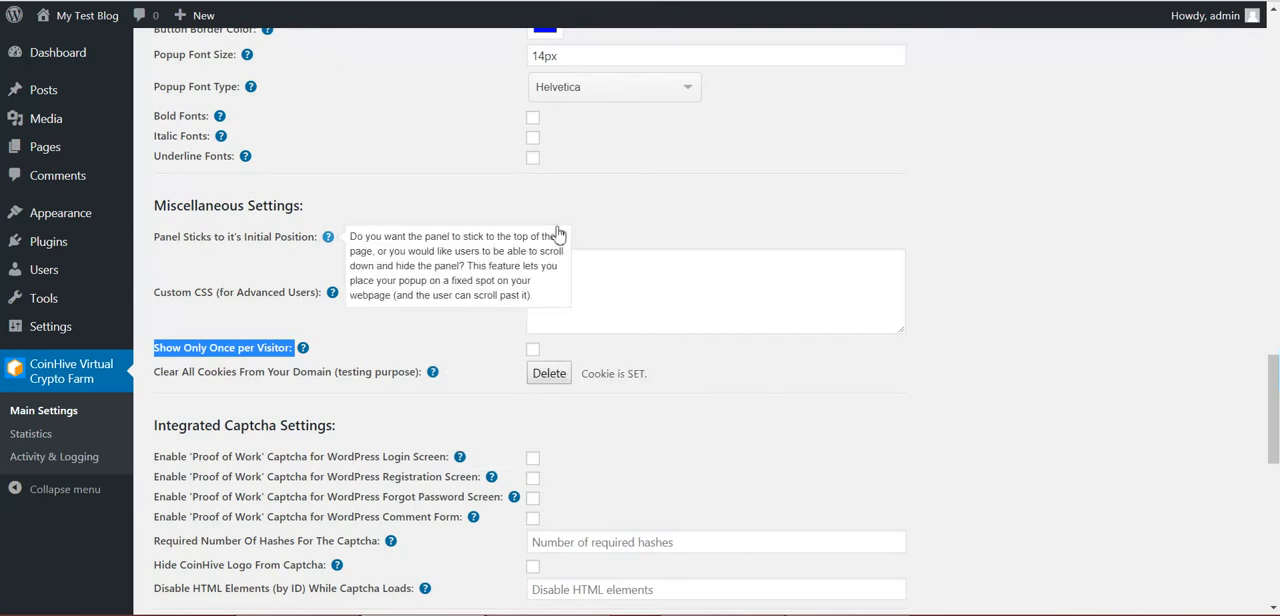
Save the plugin settings with the new popup styling
{"action": "scroll", "coordinate": [258, 416], "scroll_direction": "down", "scroll_amount": 2}
{"action": "scroll", "coordinate": [258, 416], "scroll_direction": "down", "scroll_amount": 10}
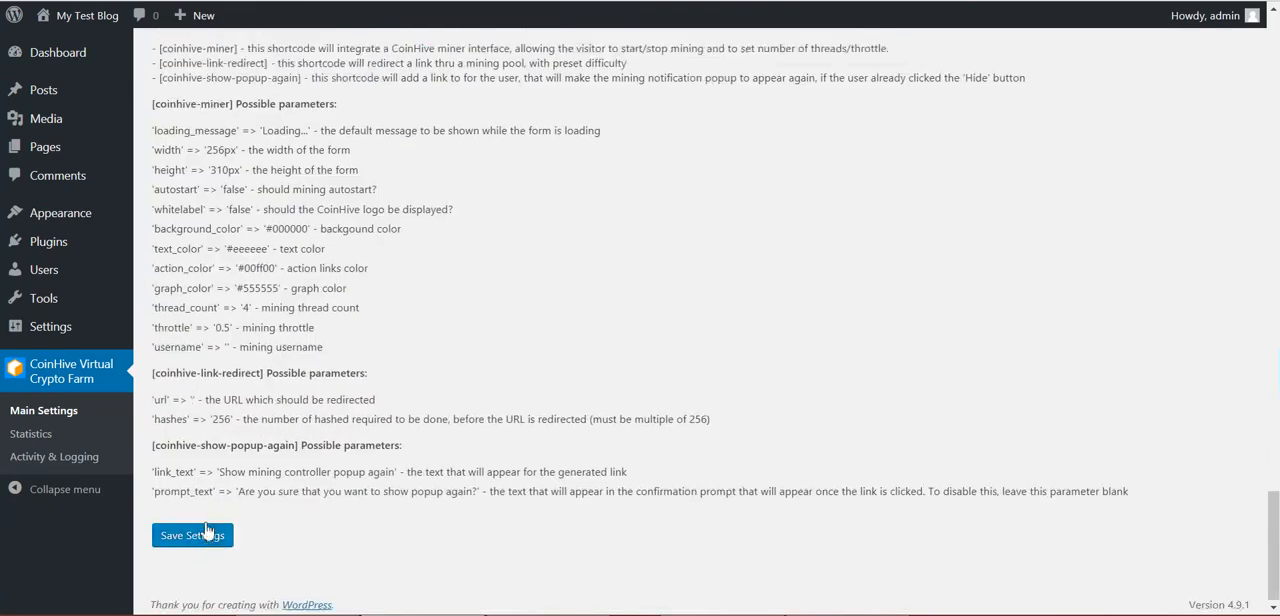
{"action": "left_click", "coordinate": [192, 529]}
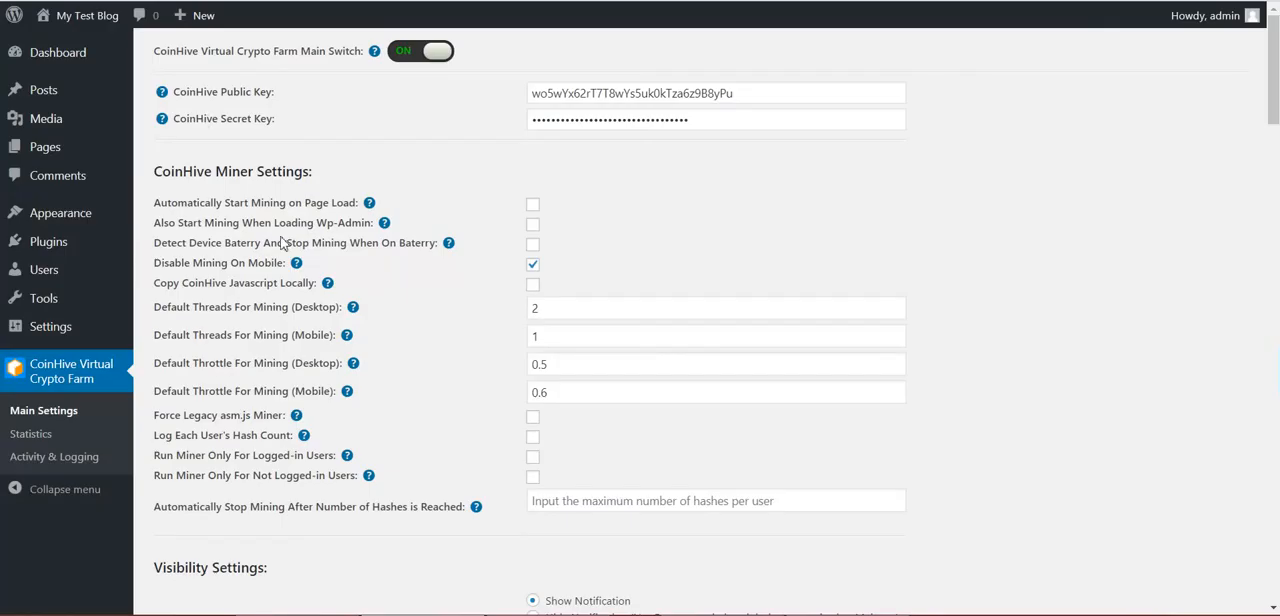
Turn off the Panel Sticks to it's Initial Position option in the Miscellaneous Settings and save
{"action": "scroll", "coordinate": [285, 243], "scroll_direction": "down", "scroll_amount": 15}
{"action": "scroll", "coordinate": [285, 243], "scroll_direction": "down", "scroll_amount": 10}
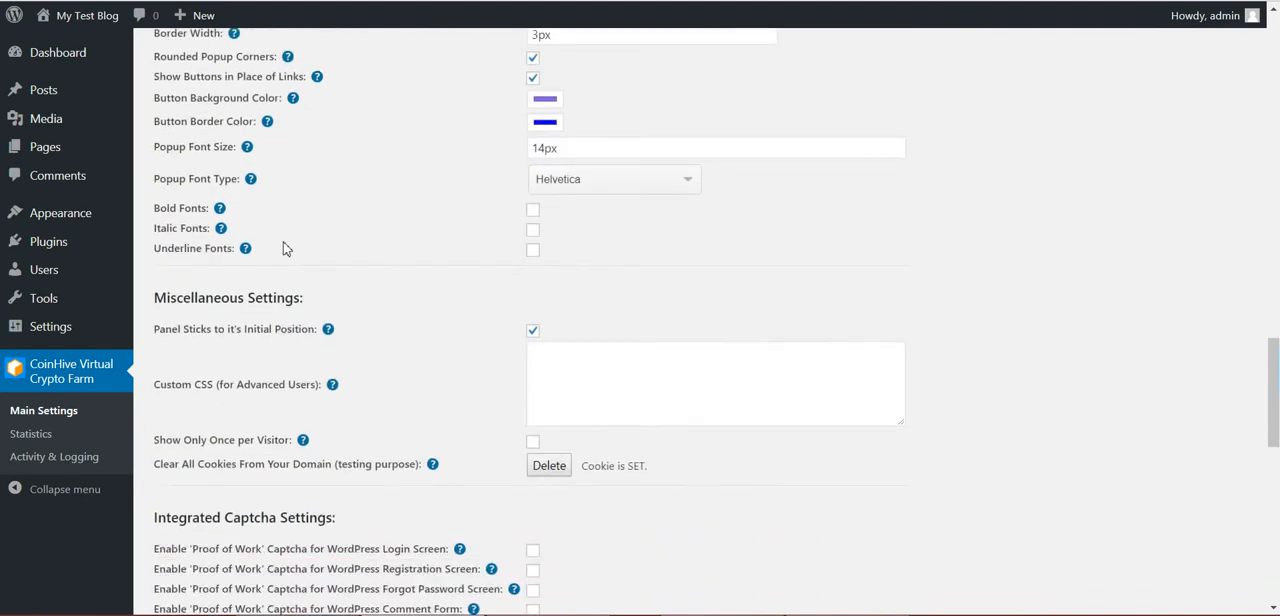
{"action": "scroll", "coordinate": [400, 230], "scroll_direction": "up", "scroll_amount": 3}
{"action": "left_click", "coordinate": [526, 240]}
{"action": "scroll", "coordinate": [220, 360], "scroll_direction": "down", "scroll_amount": 8}
{"action": "left_click", "coordinate": [195, 540]}
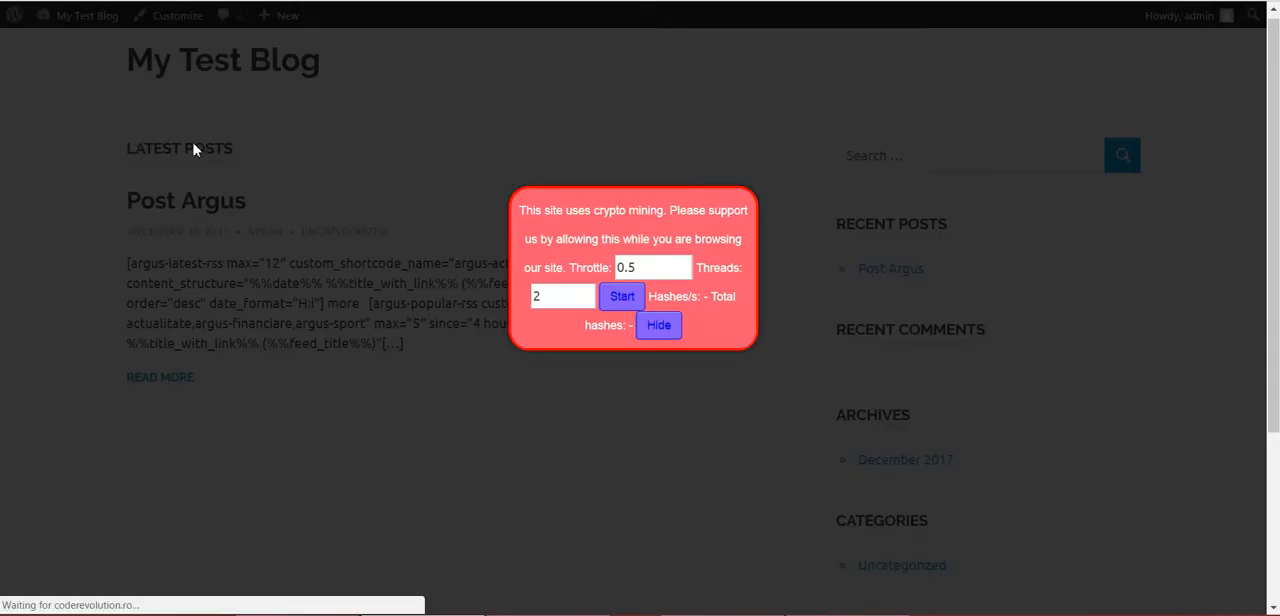
Check on the blog how the restyled popup behaves while the page is scrolled
{"action": "scroll", "coordinate": [175, 150], "scroll_direction": "down", "scroll_amount": 2}
{"action": "scroll", "coordinate": [175, 149], "scroll_direction": "down", "scroll_amount": 2}
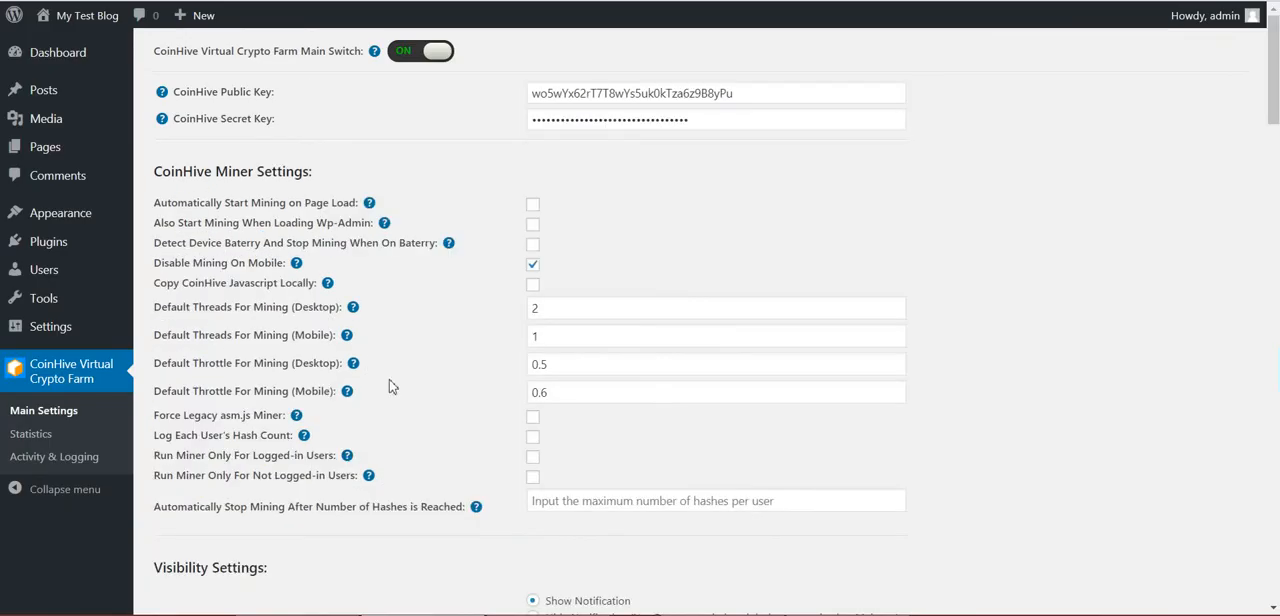
{"action": "scroll", "coordinate": [390, 384], "scroll_direction": "down", "scroll_amount": 5}
Review the Integrated Captcha Settings for the login, registration, forgot password and comment forms, and the required number of hashes
{"action": "scroll", "coordinate": [386, 386], "scroll_direction": "down", "scroll_amount": 5}
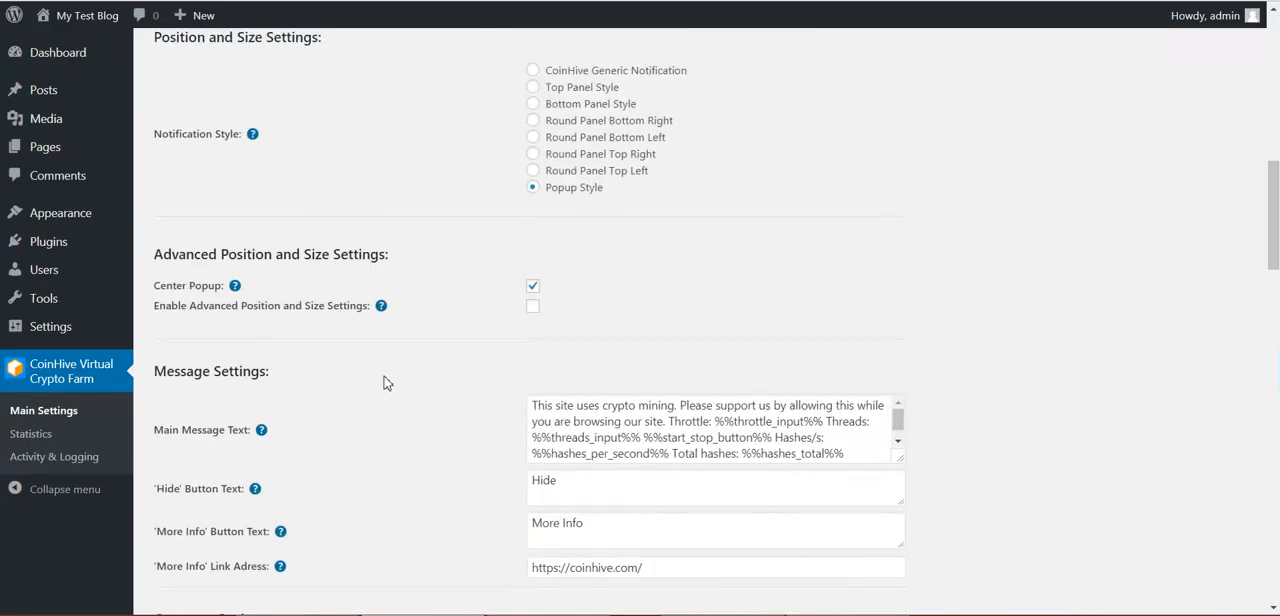
{"action": "scroll", "coordinate": [386, 379], "scroll_direction": "down", "scroll_amount": 10}
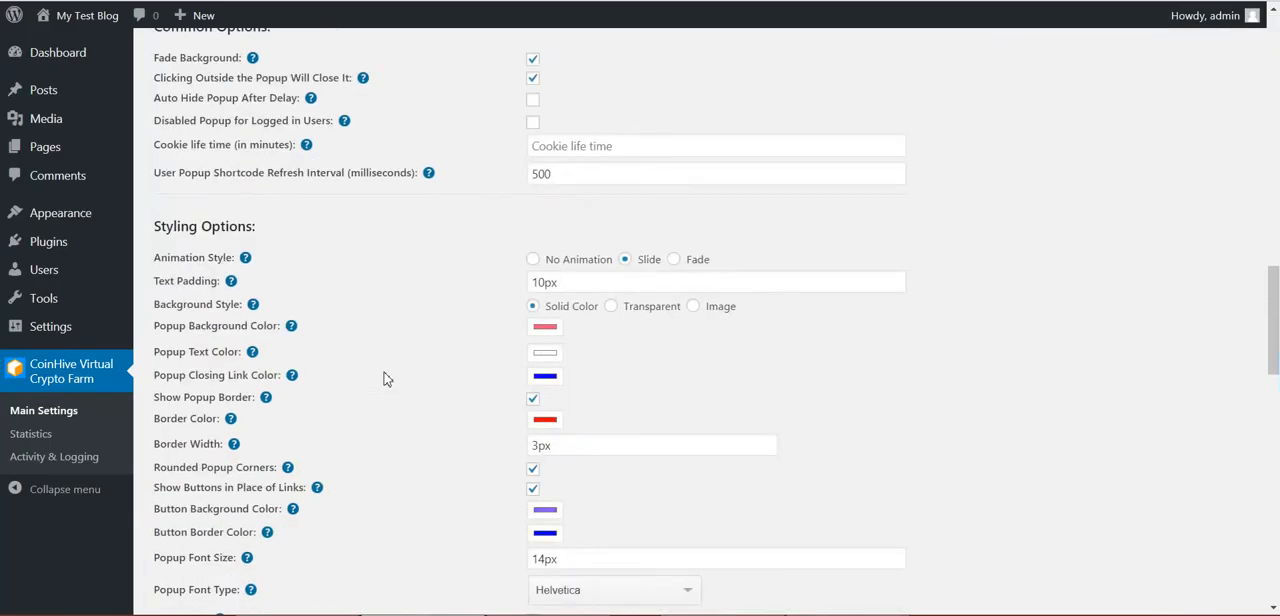
{"action": "scroll", "coordinate": [388, 379], "scroll_direction": "down", "scroll_amount": 3}
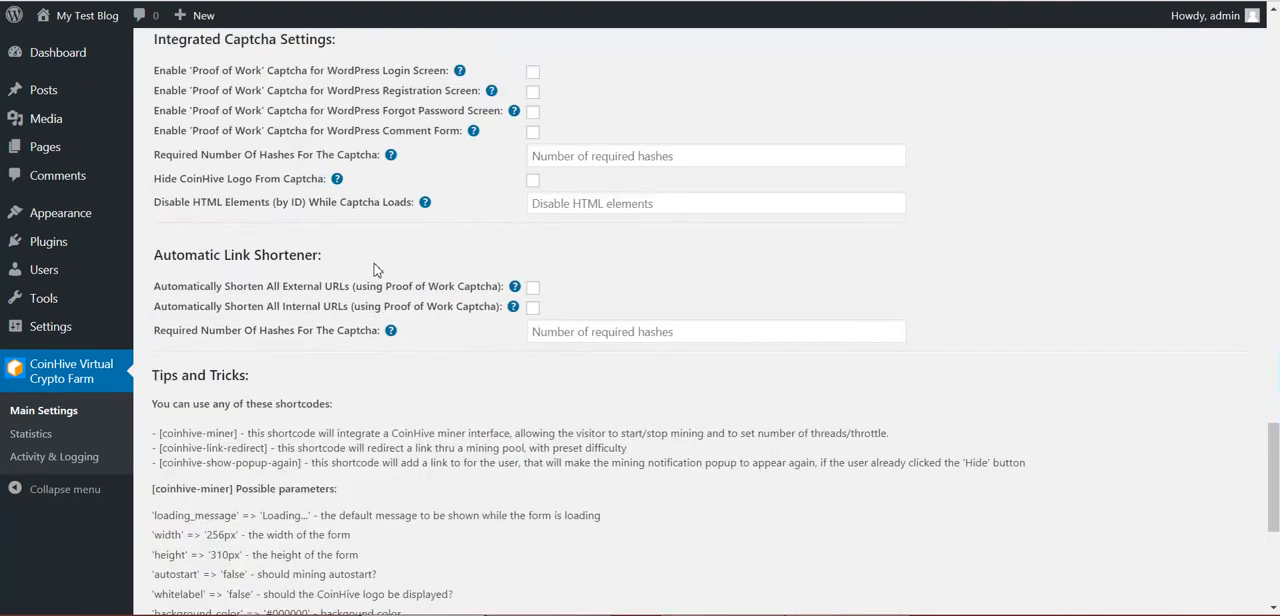
{"action": "scroll", "coordinate": [457, 266], "scroll_direction": "up", "scroll_amount": 2}
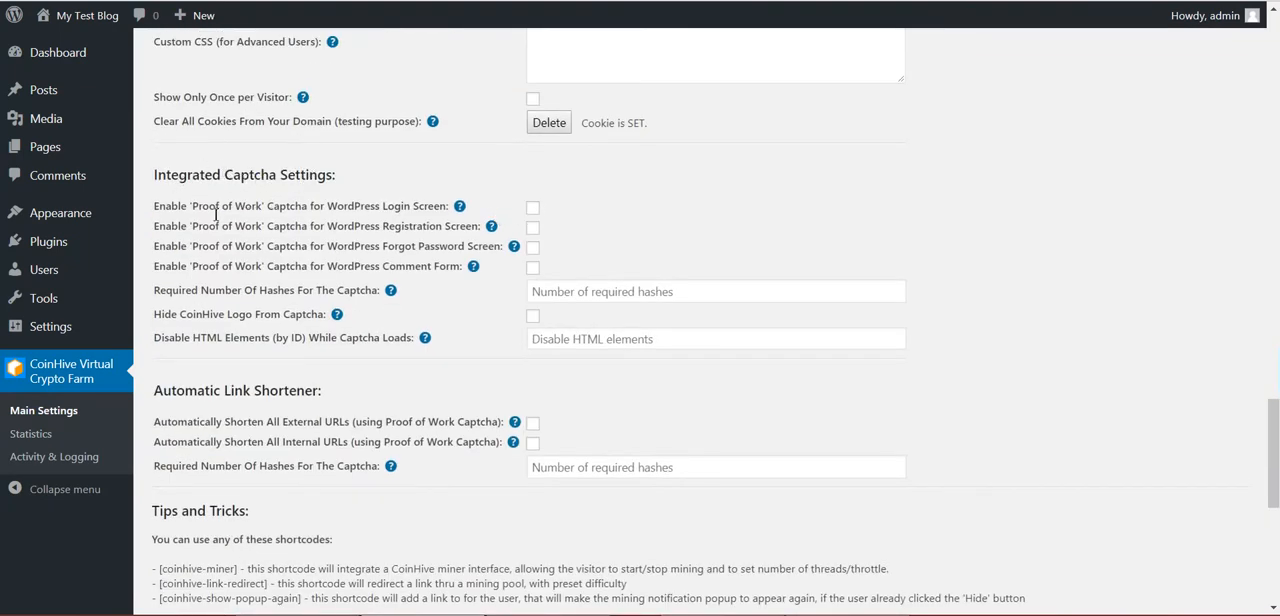
{"action": "left_click_drag", "start_coordinate": [188, 208], "coordinate": [257, 210]}
{"action": "left_click", "coordinate": [348, 214]}
{"action": "left_click_drag", "start_coordinate": [370, 208], "coordinate": [463, 248]}
{"action": "left_click", "coordinate": [392, 222]}
{"action": "double_click", "coordinate": [391, 222]}
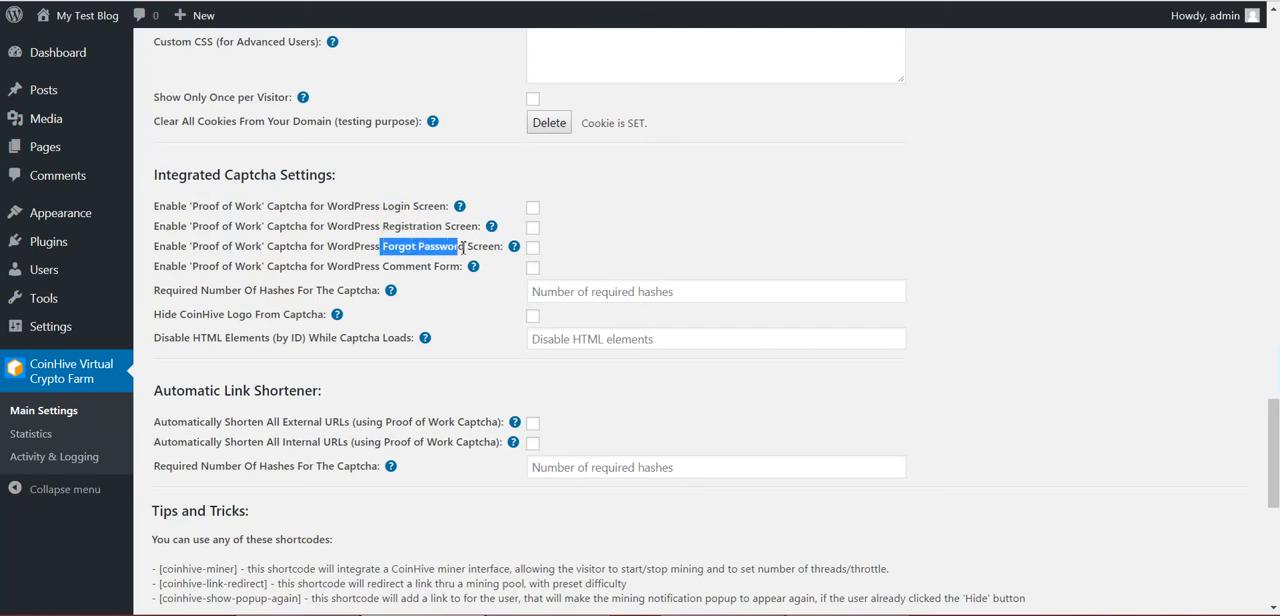
{"action": "double_click", "coordinate": [398, 266]}
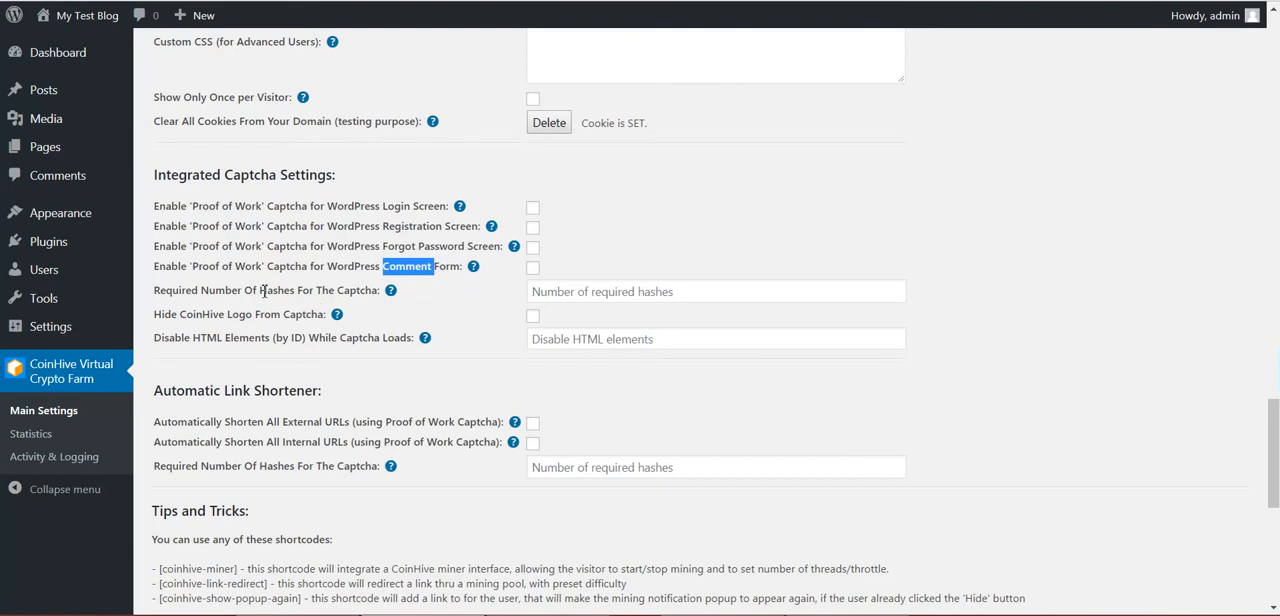
{"action": "left_click", "coordinate": [550, 292]}
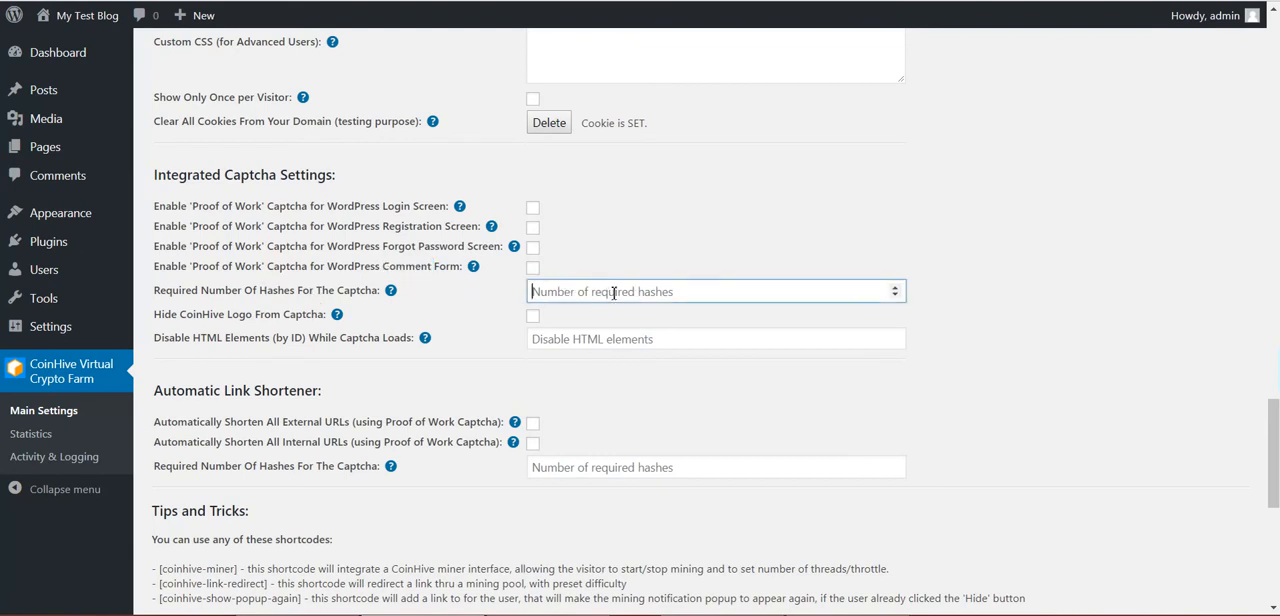
Review the captcha options for hiding the CoinHive logo and disabling HTML elements by ID while the captcha loads
{"action": "left_click_drag", "start_coordinate": [186, 315], "coordinate": [307, 317]}
{"action": "left_click", "coordinate": [307, 317]}
{"action": "double_click", "coordinate": [200, 315]}
{"action": "double_click", "coordinate": [241, 315]}
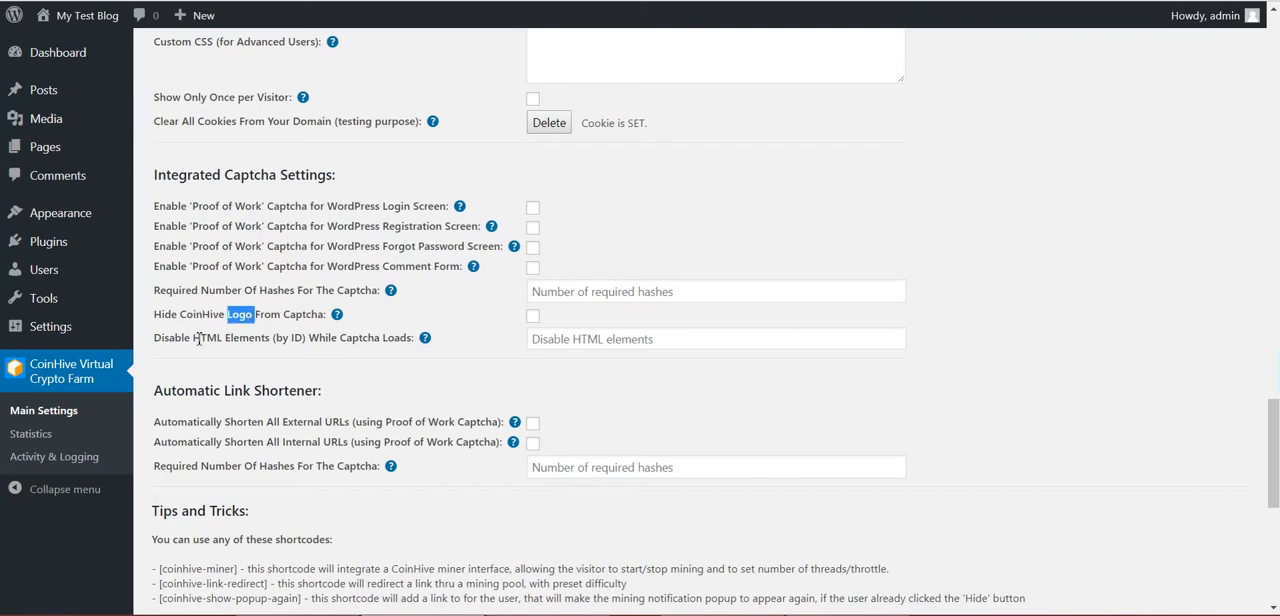
{"action": "left_click_drag", "start_coordinate": [207, 338], "coordinate": [250, 339]}
{"action": "left_click", "coordinate": [289, 343]}
{"action": "double_click", "coordinate": [251, 339]}
{"action": "left_click", "coordinate": [221, 340]}
{"action": "double_click", "coordinate": [209, 338]}
{"action": "left_click", "coordinate": [299, 338]}
{"action": "double_click", "coordinate": [356, 339]}
{"action": "left_click", "coordinate": [487, 321]}
Enable the 'Proof of Work' captcha for the WordPress login screen and save the plugin settings
{"action": "left_click", "coordinate": [531, 209]}
{"action": "scroll", "coordinate": [195, 540], "scroll_direction": "down", "scroll_amount": 7}
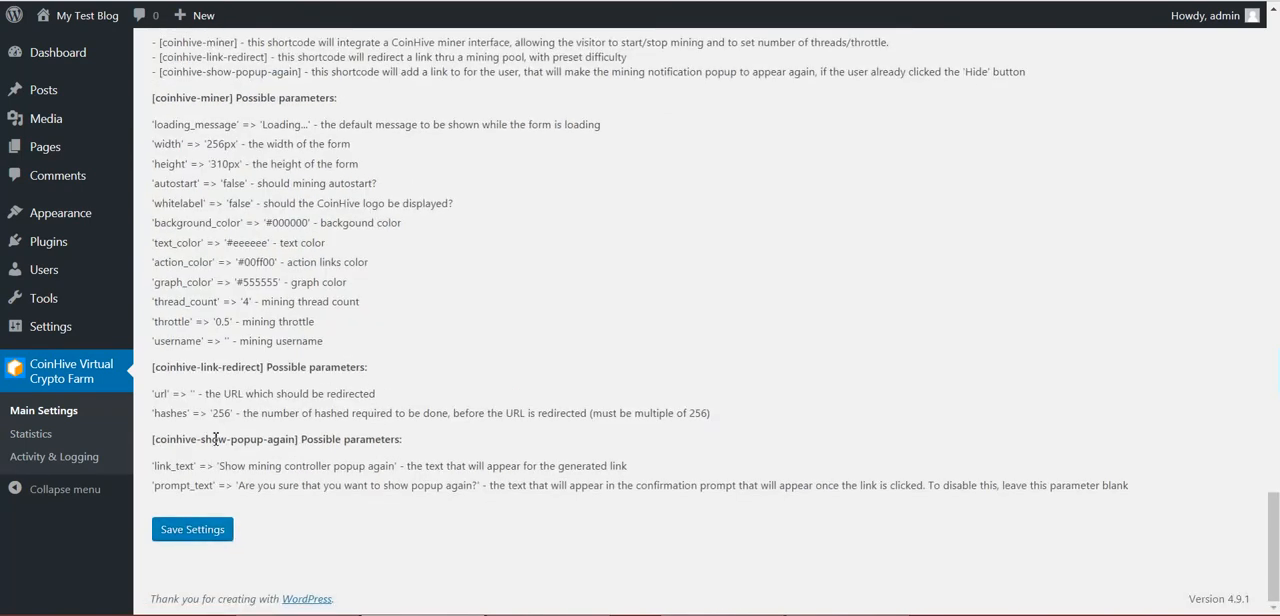
{"action": "left_click", "coordinate": [191, 541]}
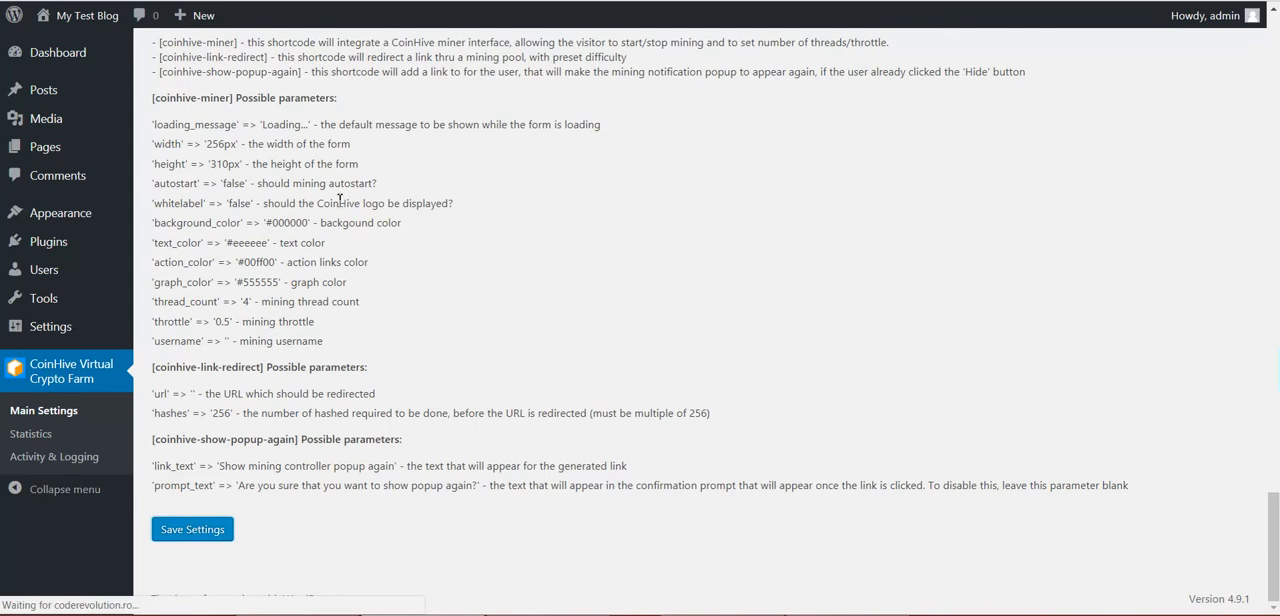
Log out of WordPress and log back in with the prefilled credentials after completing the CoinHive proof of work captcha
{"action": "mouse_move", "coordinate": [1185, 15]}
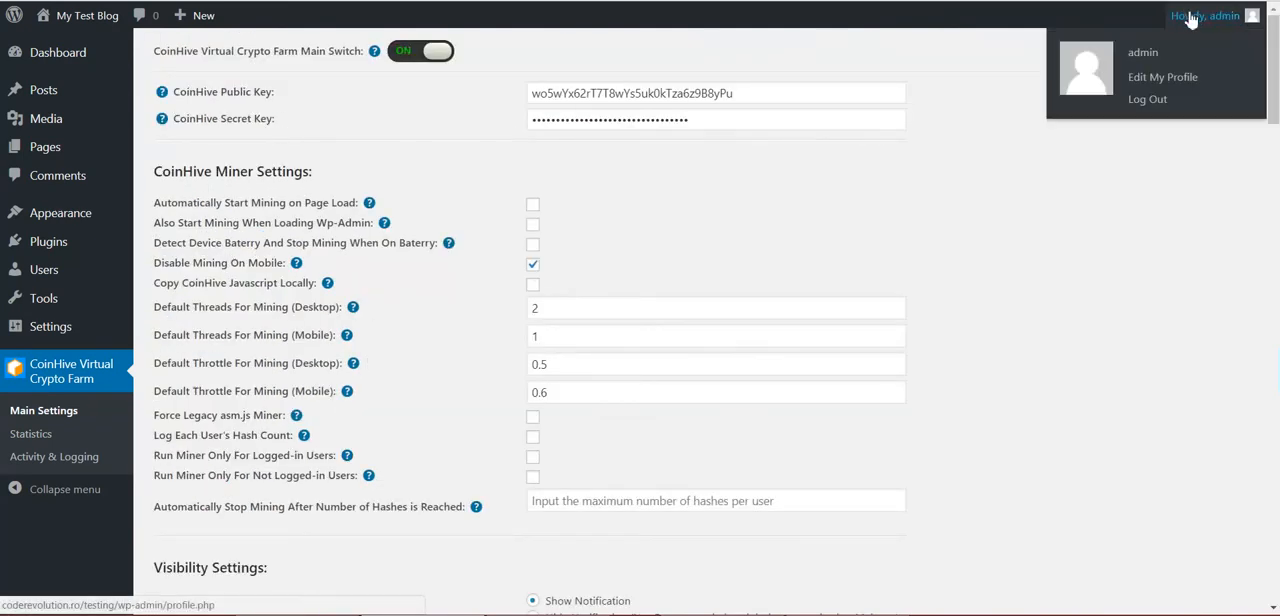
{"action": "left_click", "coordinate": [1152, 102]}
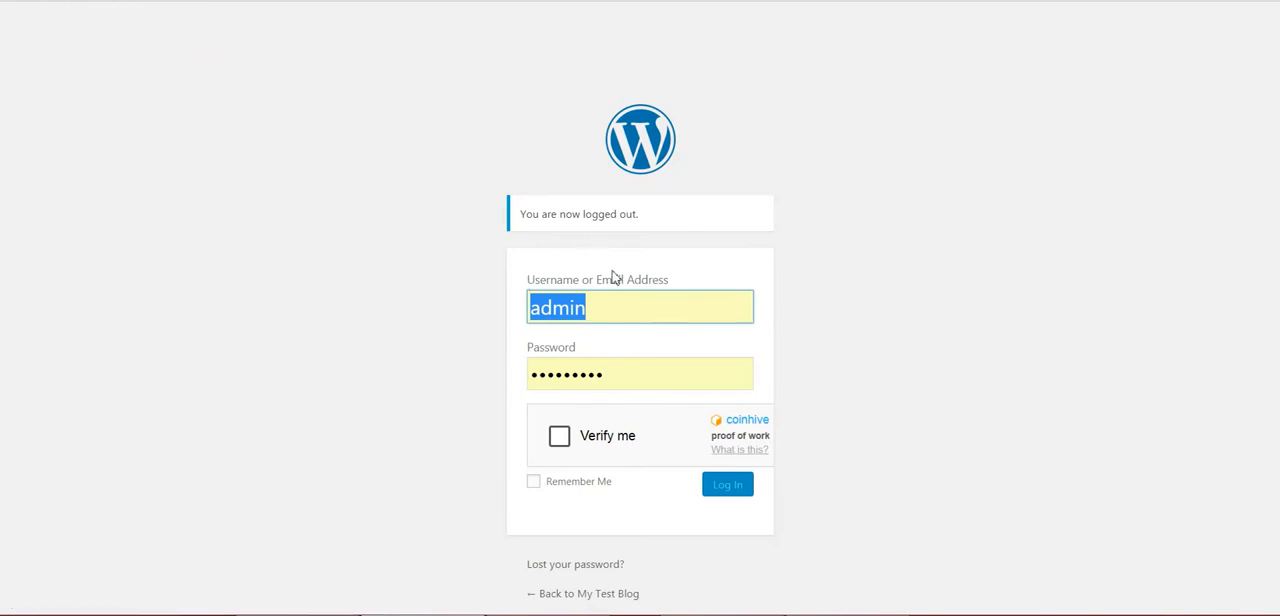
{"action": "left_click", "coordinate": [559, 436]}
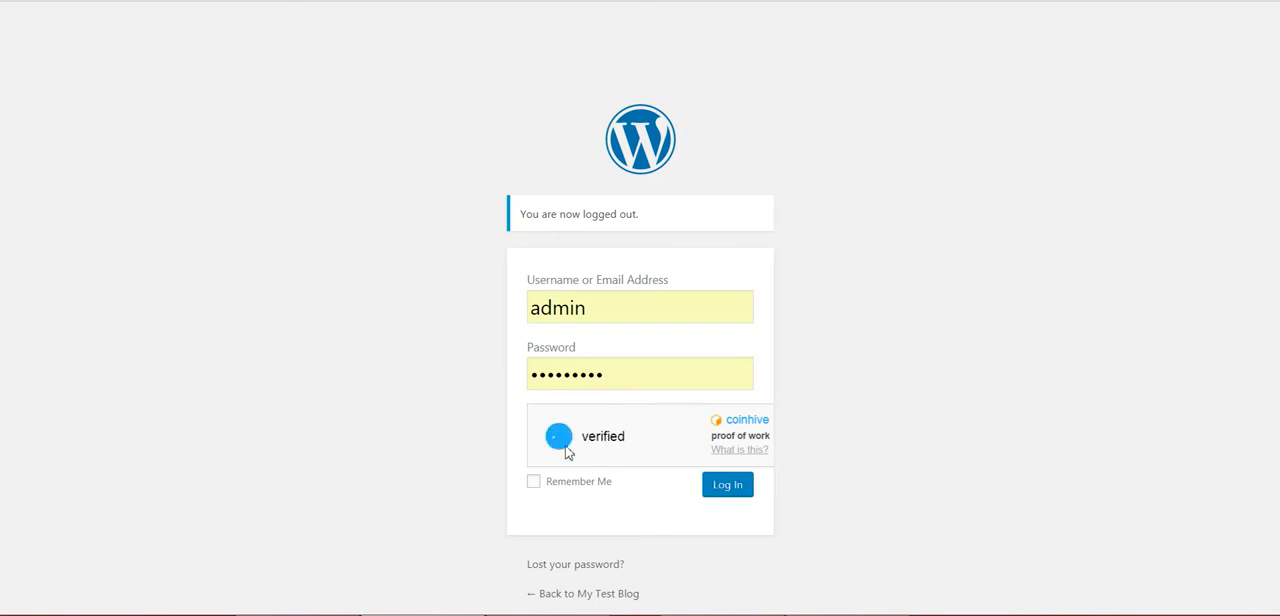
{"action": "left_click", "coordinate": [720, 490]}
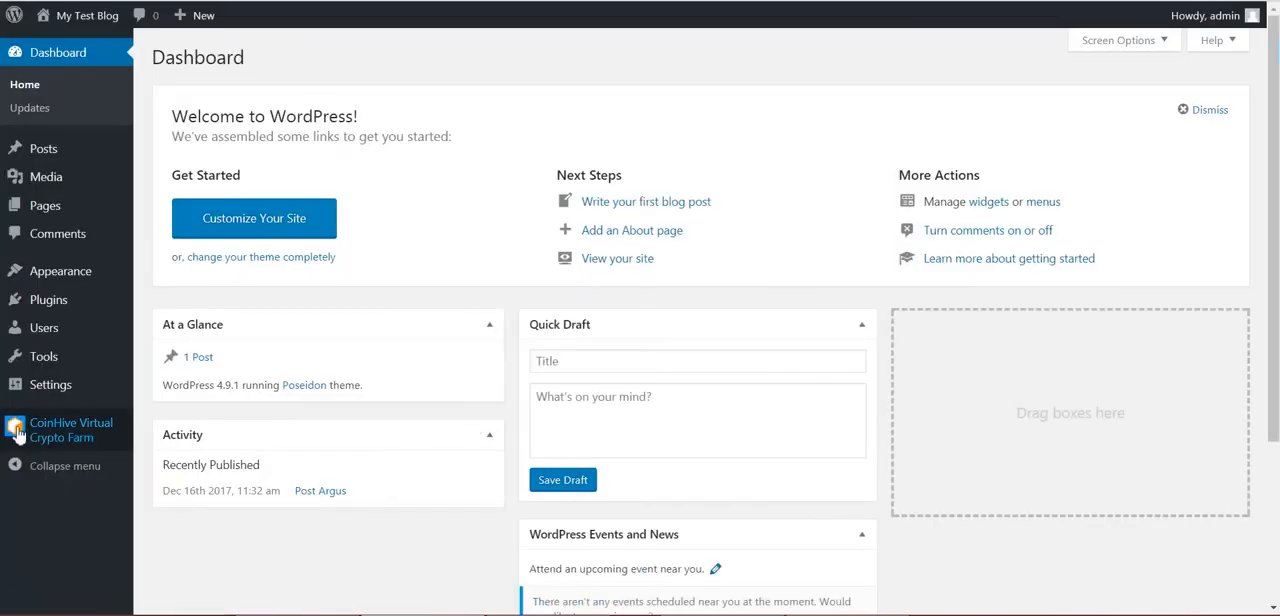
Reopen the CoinHive Virtual Crypto Farm main settings and turn off the captcha for the WordPress login screen
{"action": "mouse_move", "coordinate": [36, 436]}
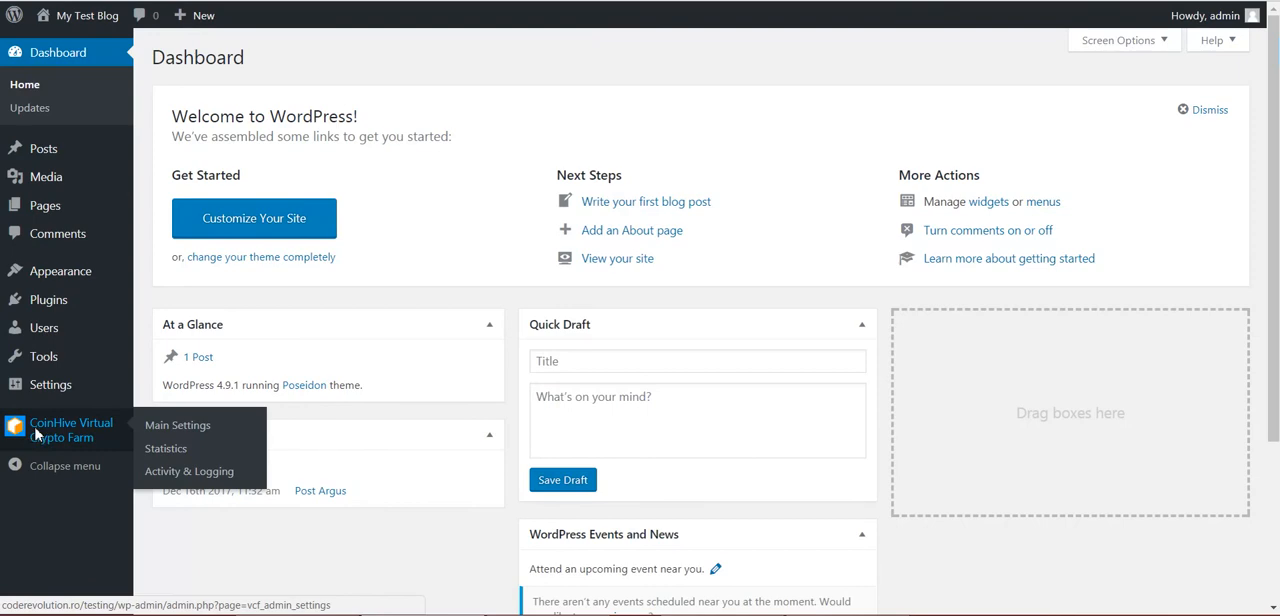
{"action": "left_click", "coordinate": [36, 436]}
{"action": "scroll", "coordinate": [370, 236], "scroll_direction": "down", "scroll_amount": 8}
{"action": "scroll", "coordinate": [365, 237], "scroll_direction": "down", "scroll_amount": 12}
{"action": "scroll", "coordinate": [420, 265], "scroll_direction": "up", "scroll_amount": 4}
{"action": "scroll", "coordinate": [422, 268], "scroll_direction": "up", "scroll_amount": 3}
{"action": "scroll", "coordinate": [450, 243], "scroll_direction": "down", "scroll_amount": 8}
{"action": "scroll", "coordinate": [490, 138], "scroll_direction": "up", "scroll_amount": 2}
{"action": "left_click", "coordinate": [533, 122]}
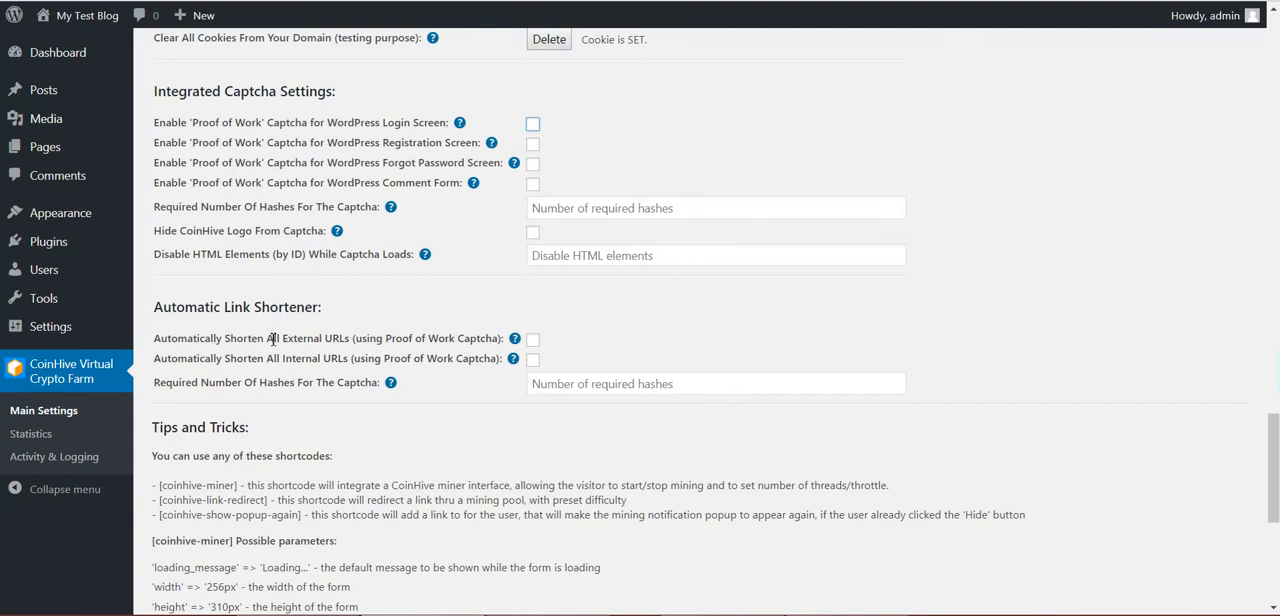
Review the Automatic Link Shortener options, enable automatic shortening of all external URLs, and save the settings
{"action": "left_click_drag", "start_coordinate": [286, 338], "coordinate": [350, 338]}
{"action": "left_click_drag", "start_coordinate": [281, 358], "coordinate": [484, 358]}
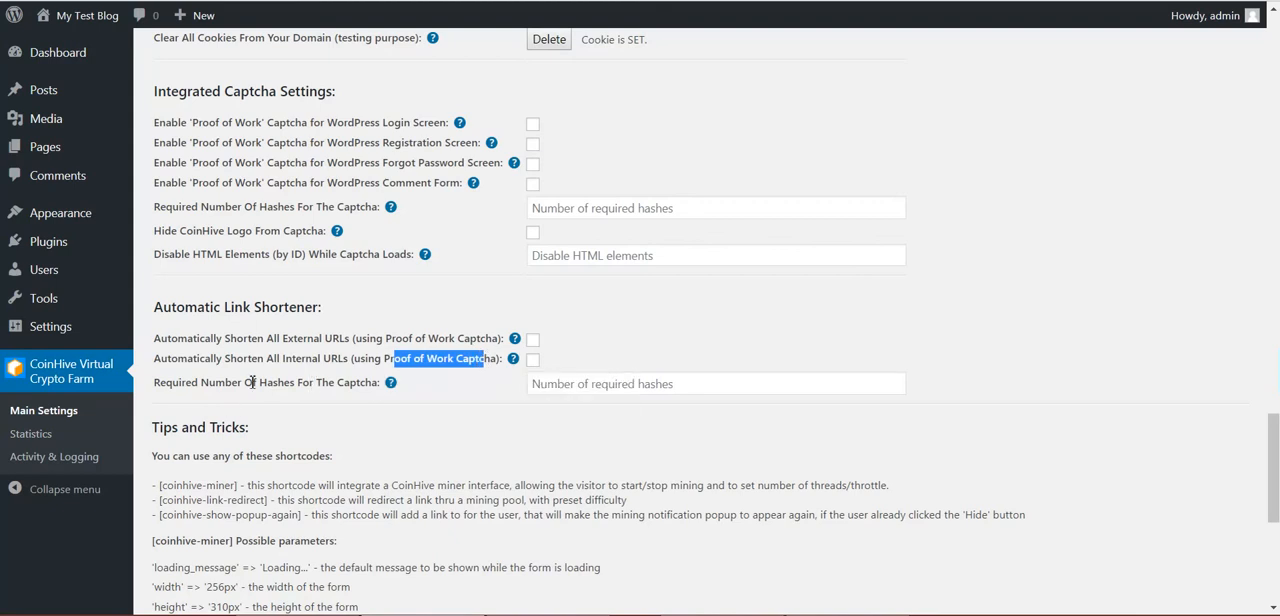
{"action": "left_click", "coordinate": [631, 385]}
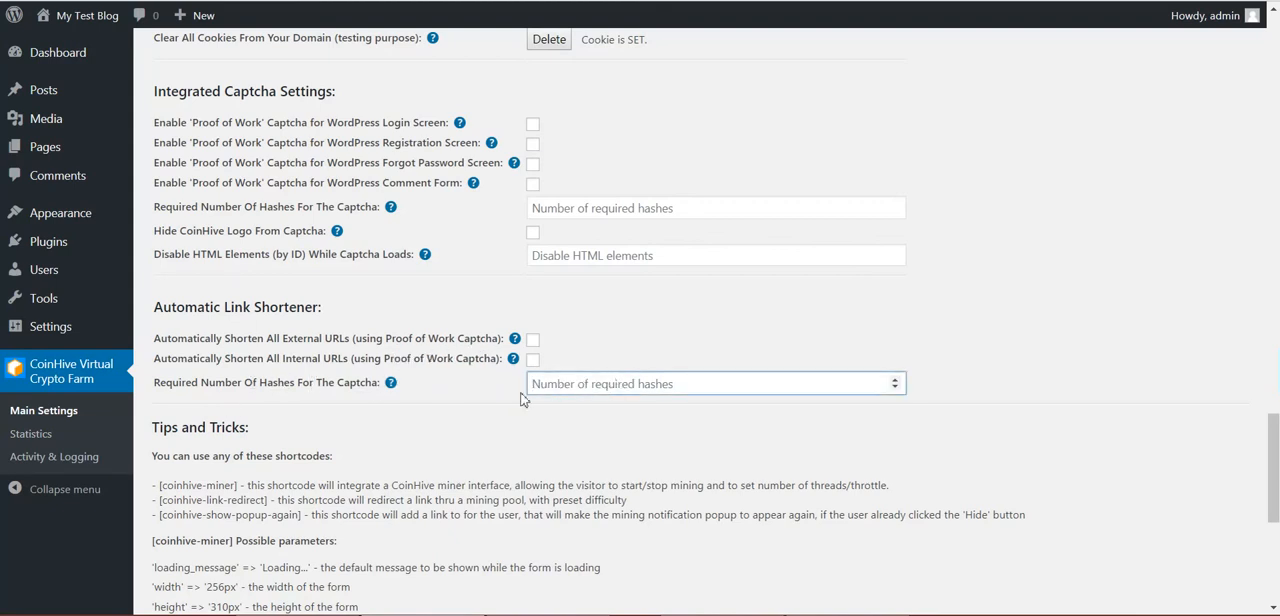
{"action": "left_click", "coordinate": [533, 340]}
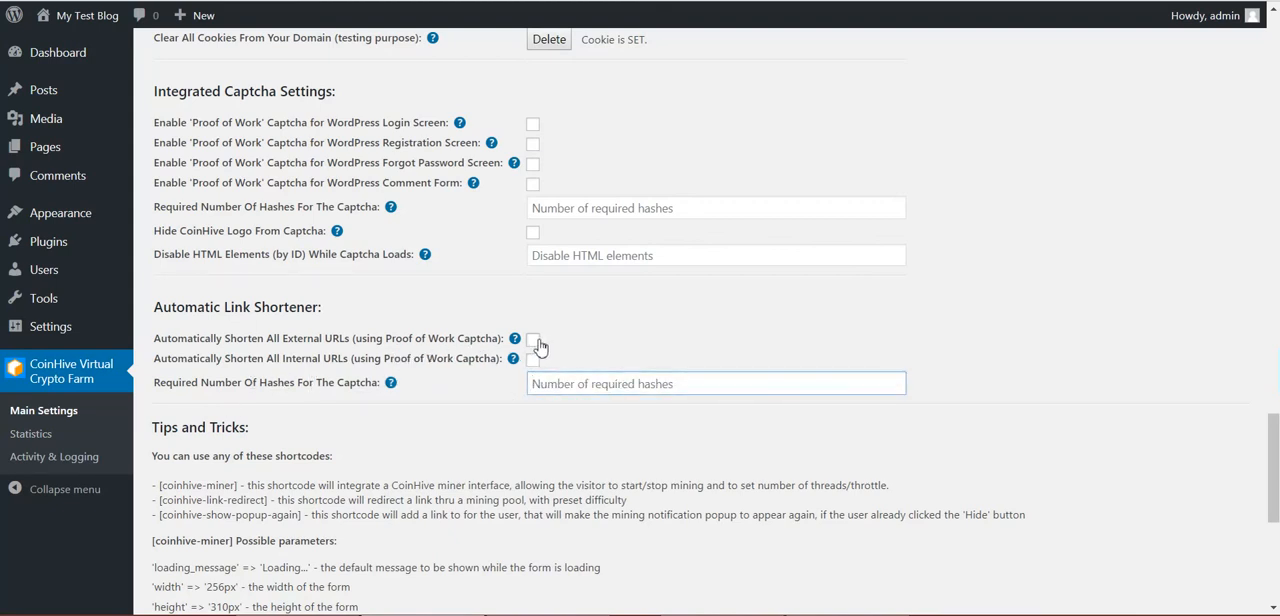
{"action": "scroll", "coordinate": [302, 417], "scroll_direction": "down", "scroll_amount": 5}
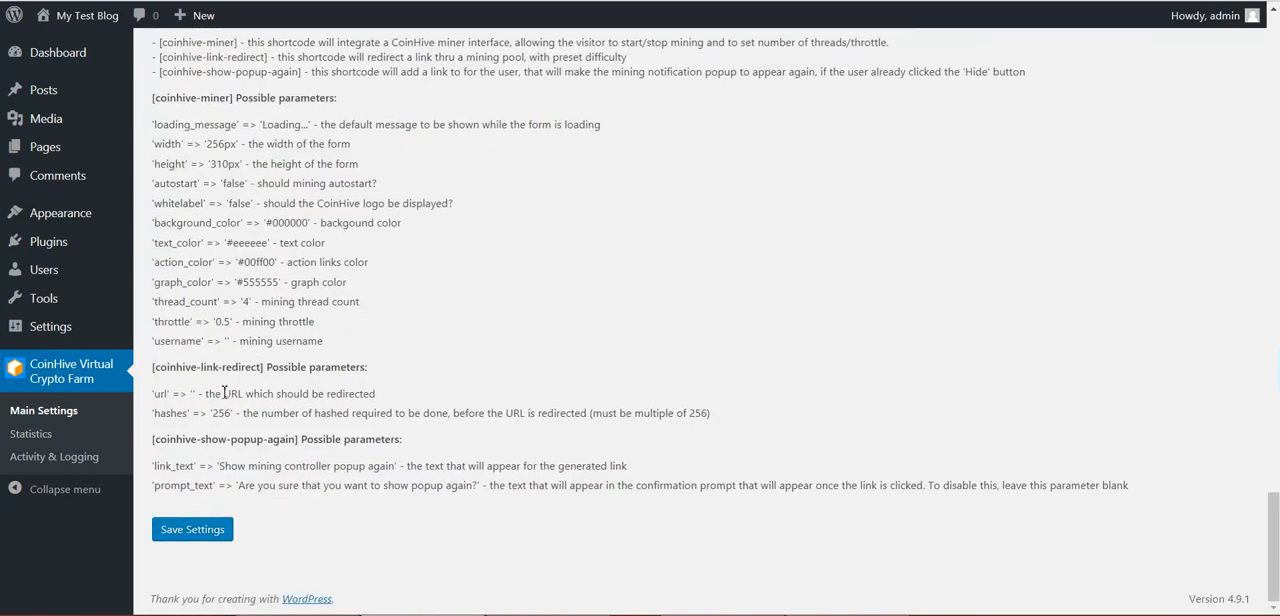
{"action": "left_click", "coordinate": [186, 530]}
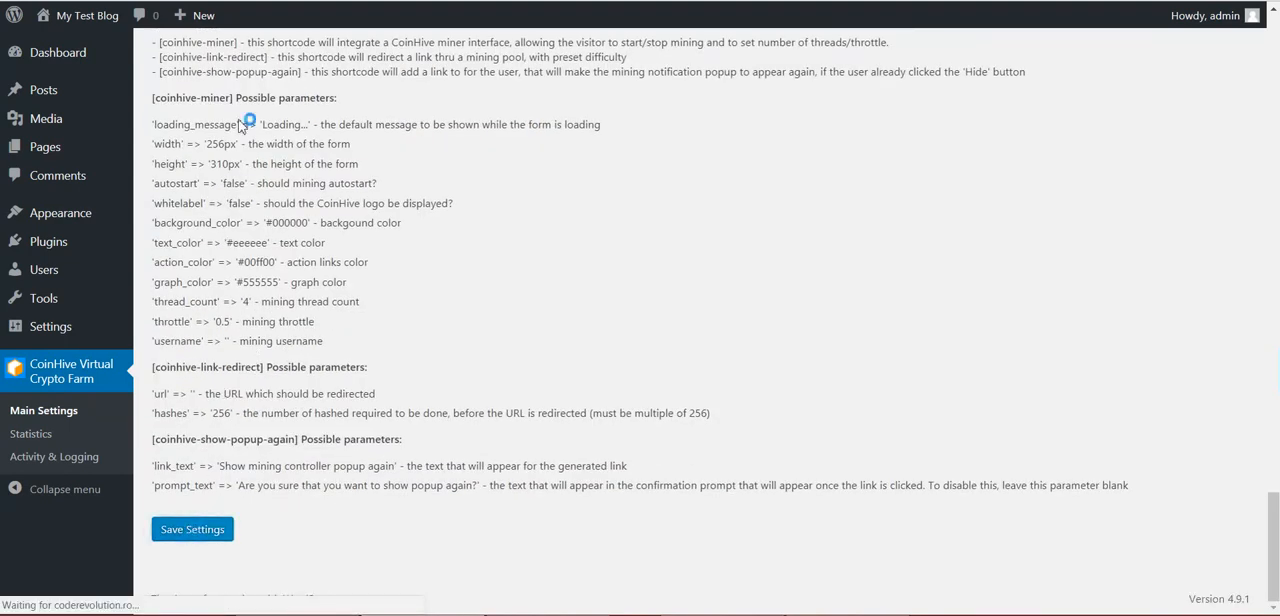
Open the WordPress posts list in a new tab and load the Google AdSense site in another tab
{"action": "right_click", "coordinate": [38, 92]}
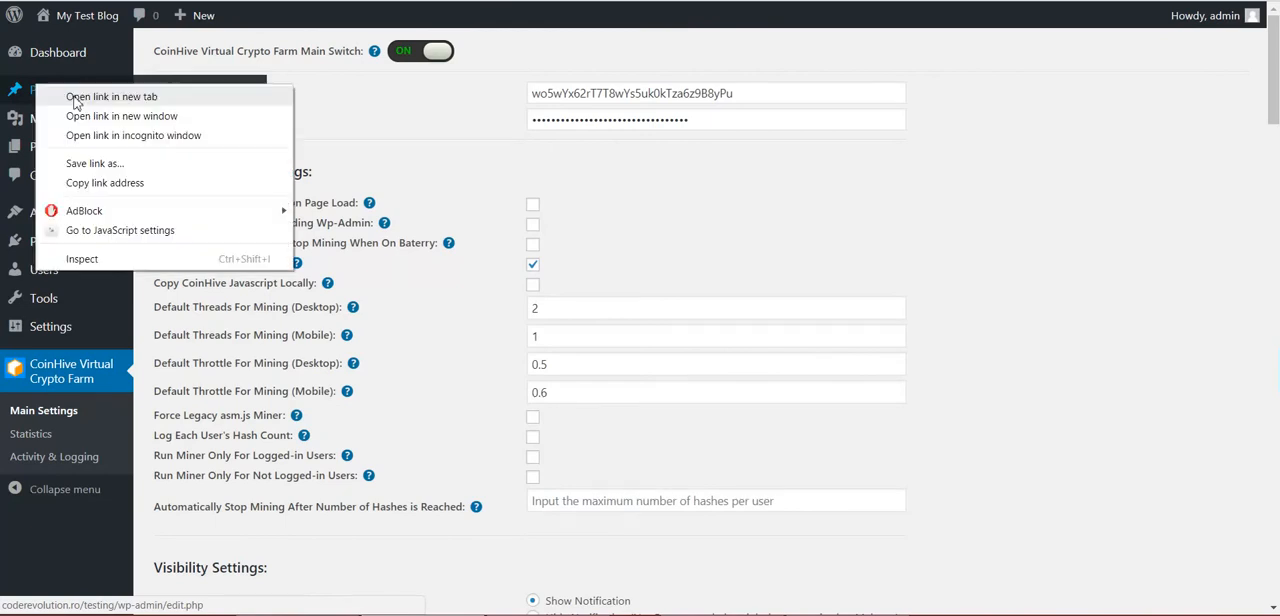
{"action": "left_click", "coordinate": [82, 100]}
{"action": "key", "text": "ctrl+t"}
{"action": "type", "text": "goo"}
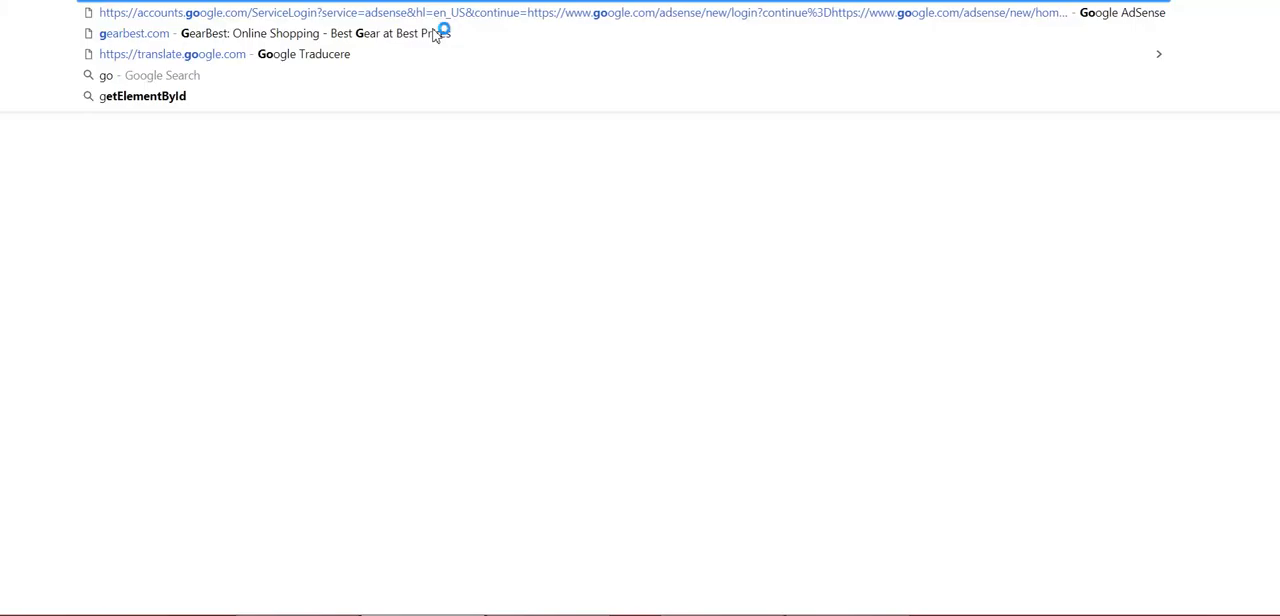
{"action": "key", "text": "Return"}
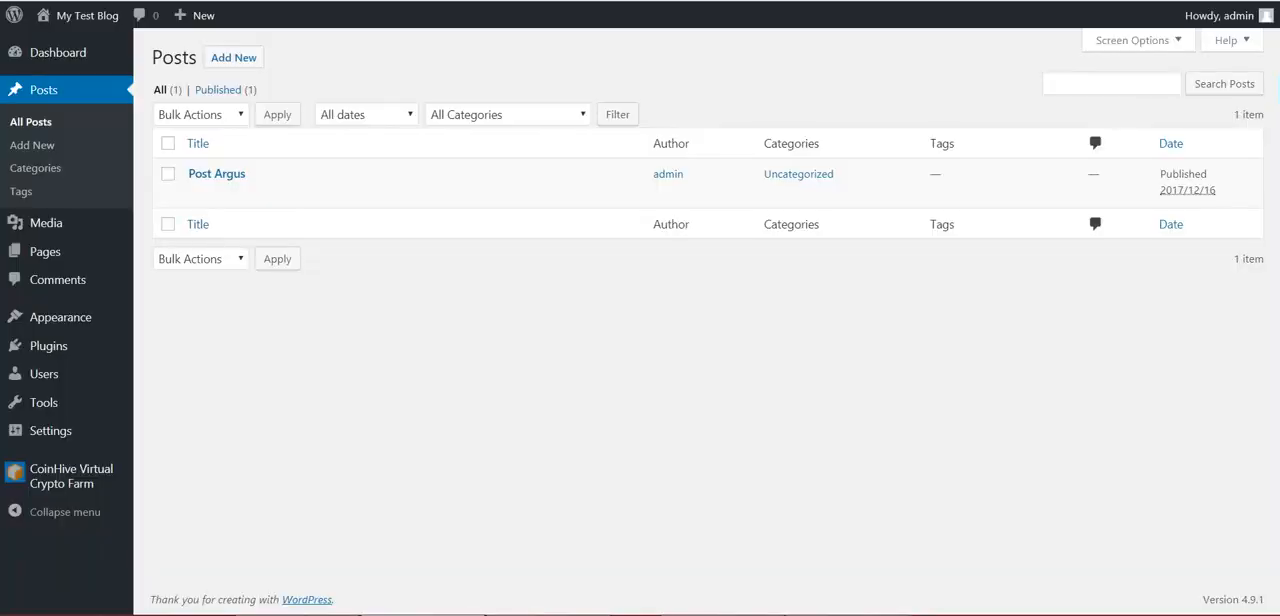
Create a new post titled "test" whose body contains the copied Google AdSense address as a link
{"action": "left_click", "coordinate": [240, 66]}
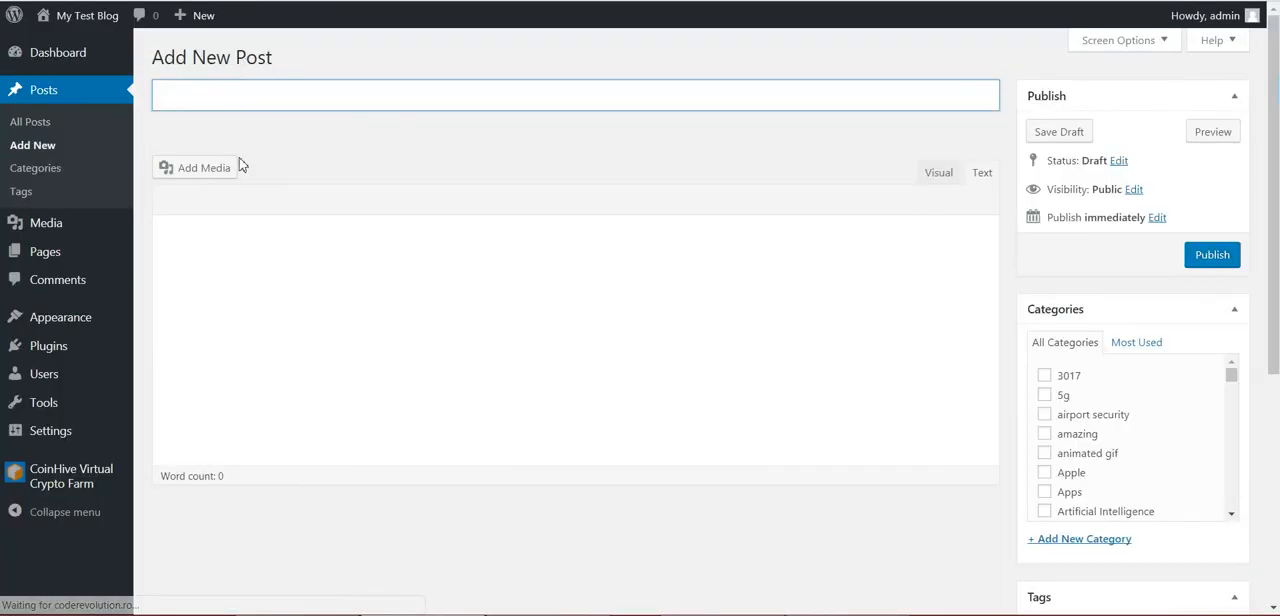
{"action": "type", "text": "test"}
{"action": "left_click", "coordinate": [217, 334]}
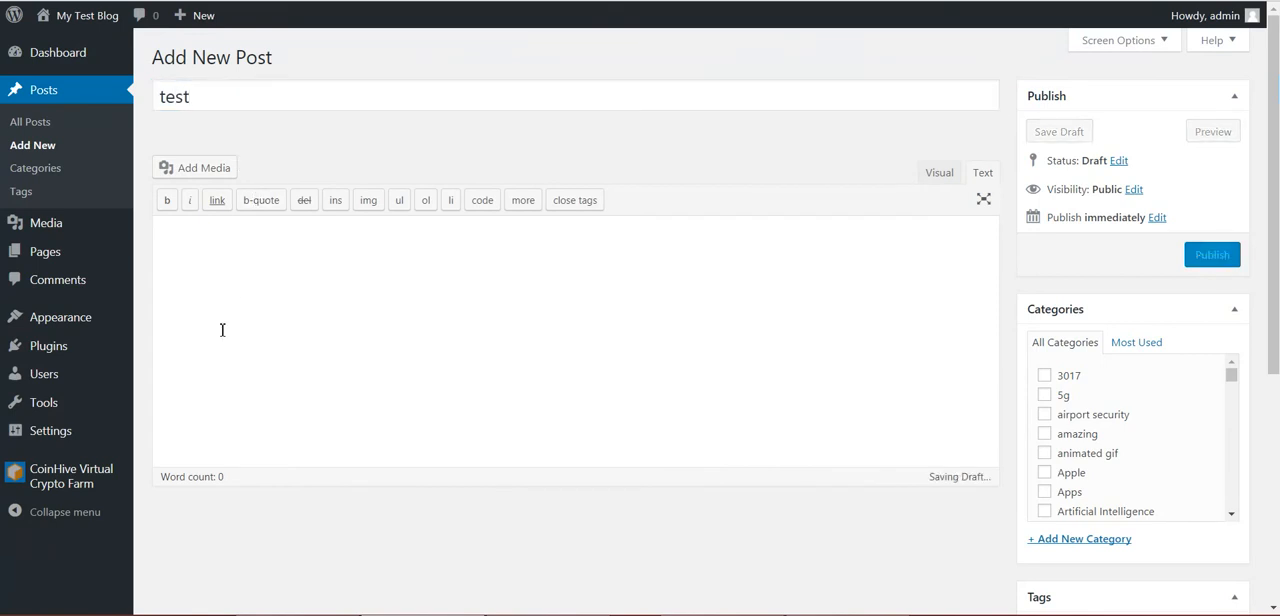
{"action": "key", "text": "ctrl+v"}
{"action": "left_click", "coordinate": [930, 179]}
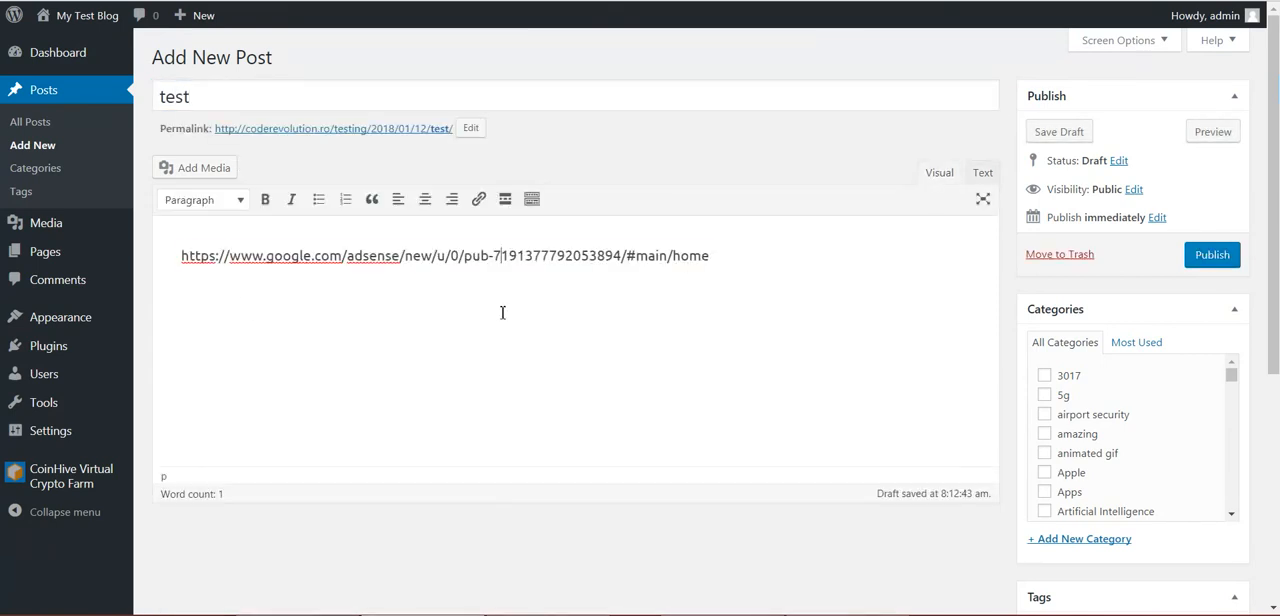
{"action": "key", "text": "ctrl+a"}
{"action": "key", "text": "ctrl+v"}
{"action": "left_click", "coordinate": [513, 324]}
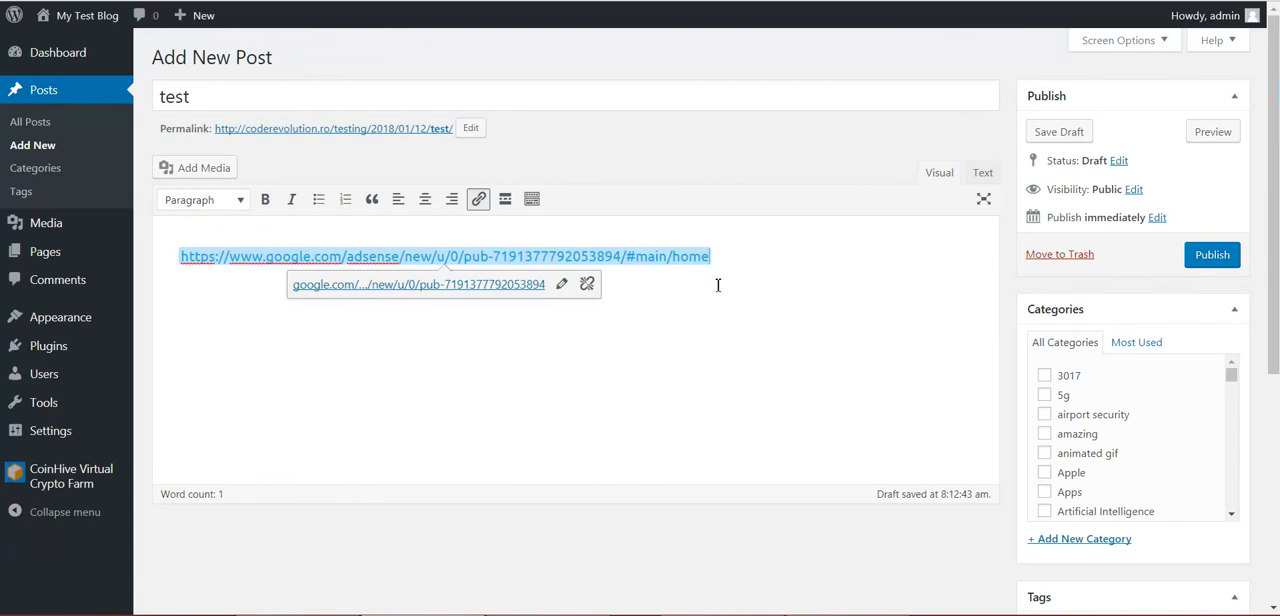
Publish the "test" post and follow its shortened AdSense link from the live post opened in a new tab
{"action": "left_click", "coordinate": [1232, 258]}
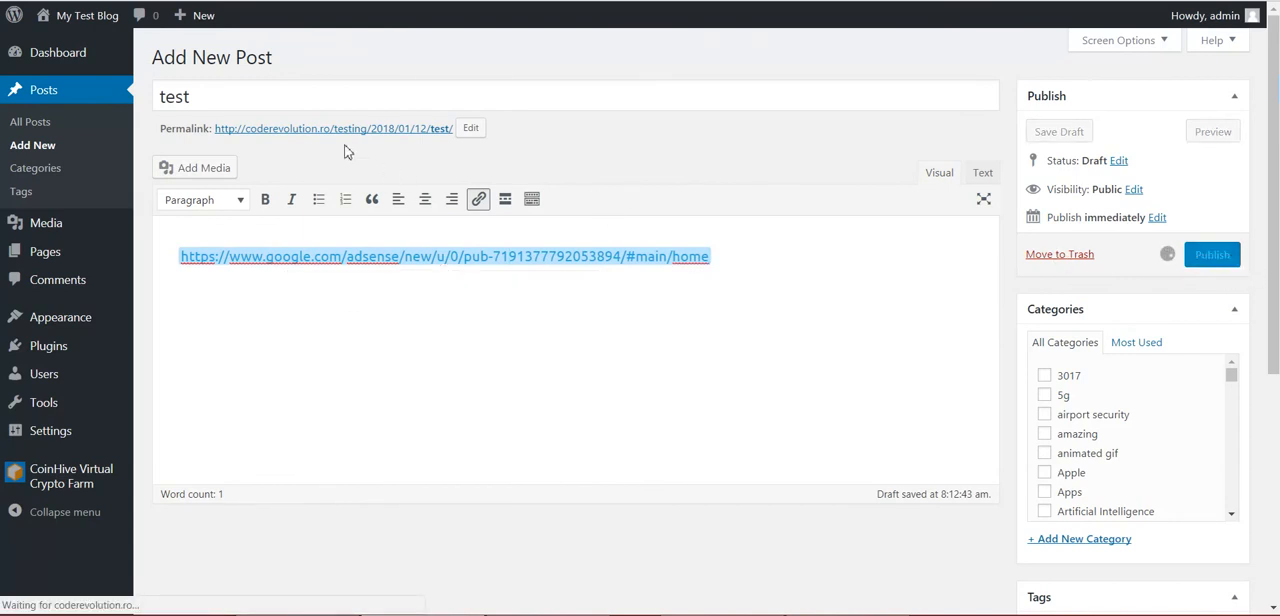
{"action": "right_click", "coordinate": [302, 178]}
{"action": "left_click", "coordinate": [322, 193]}
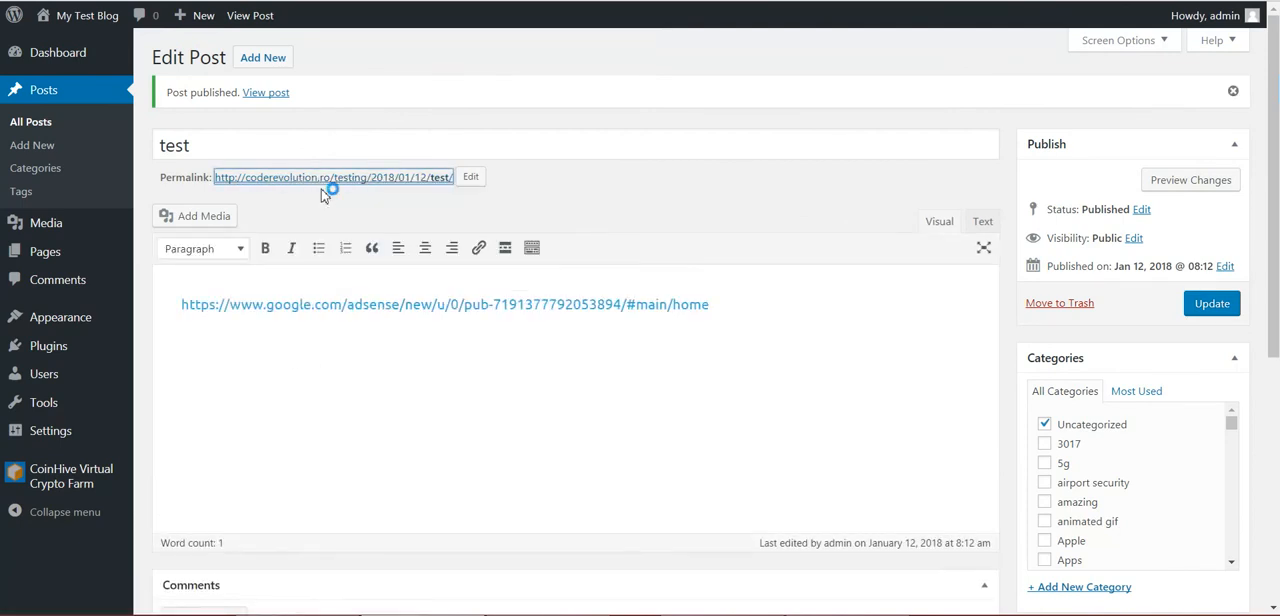
{"action": "left_click", "coordinate": [374, 1]}
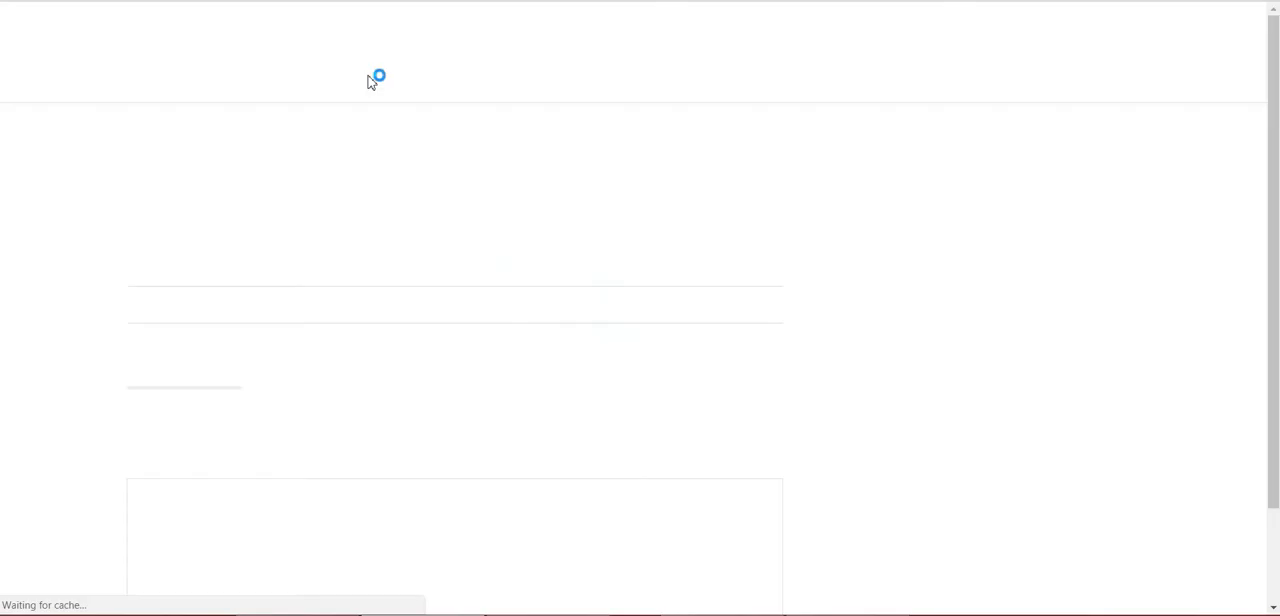
{"action": "left_click", "coordinate": [336, 297]}
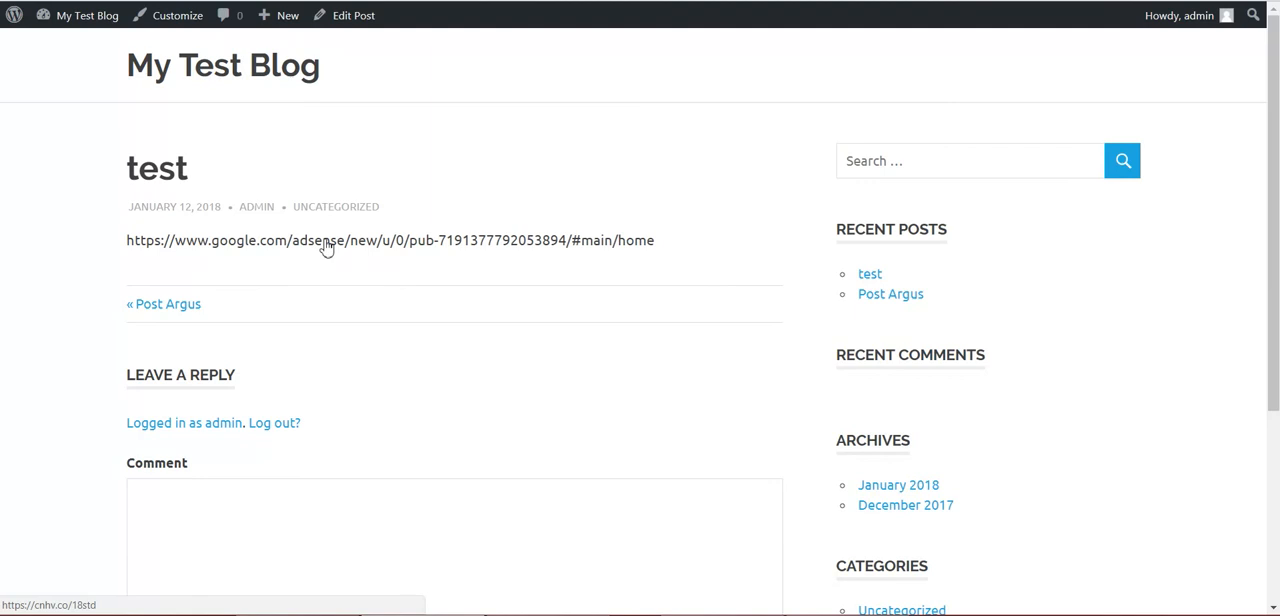
{"action": "left_click", "coordinate": [326, 248]}
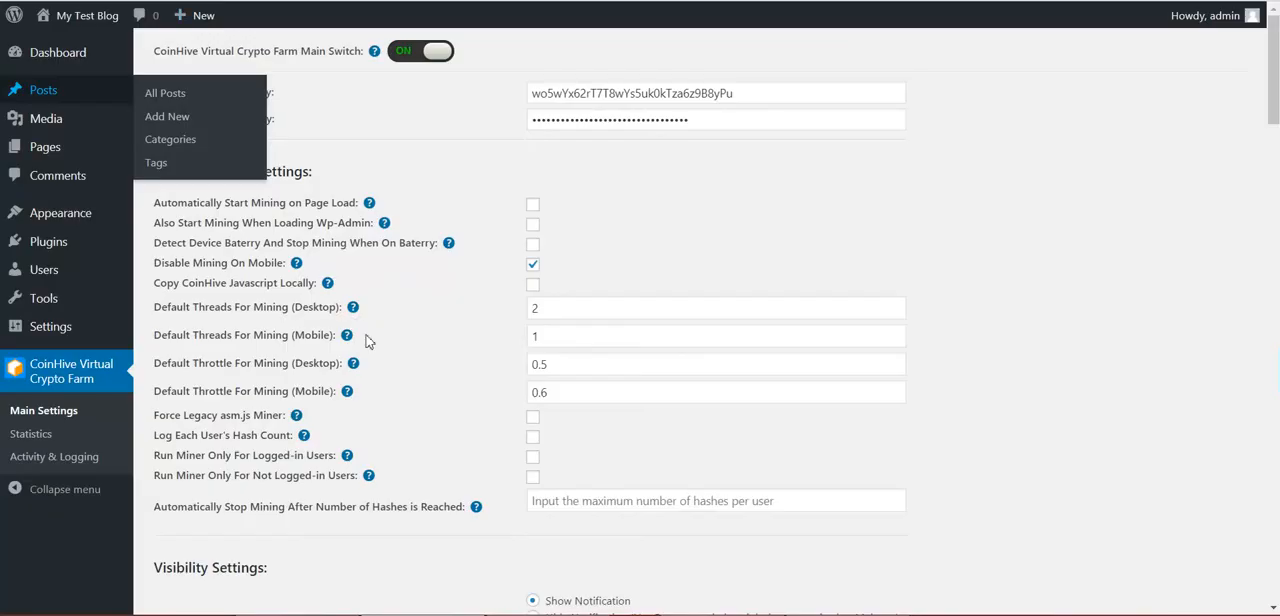
Check the Automatic Link Shortener's required number of hashes setting and the progress of the link redirect
{"action": "scroll", "coordinate": [366, 337], "scroll_direction": "down", "scroll_amount": 15}
{"action": "scroll", "coordinate": [395, 330], "scroll_direction": "up", "scroll_amount": 5}
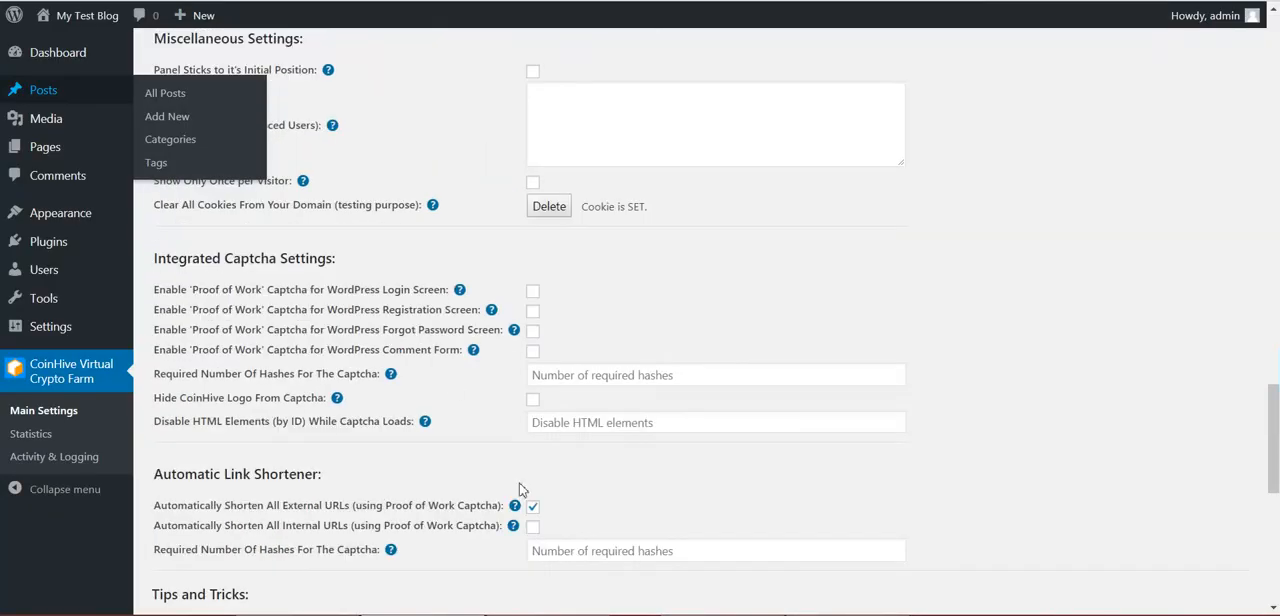
{"action": "left_click", "coordinate": [563, 552]}
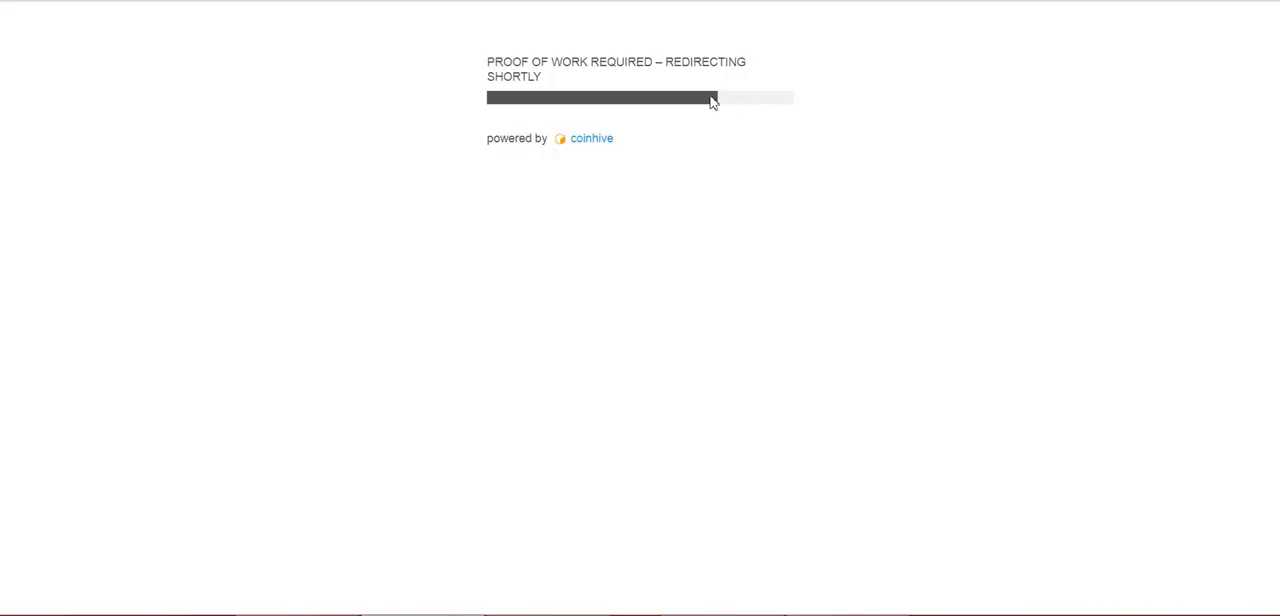